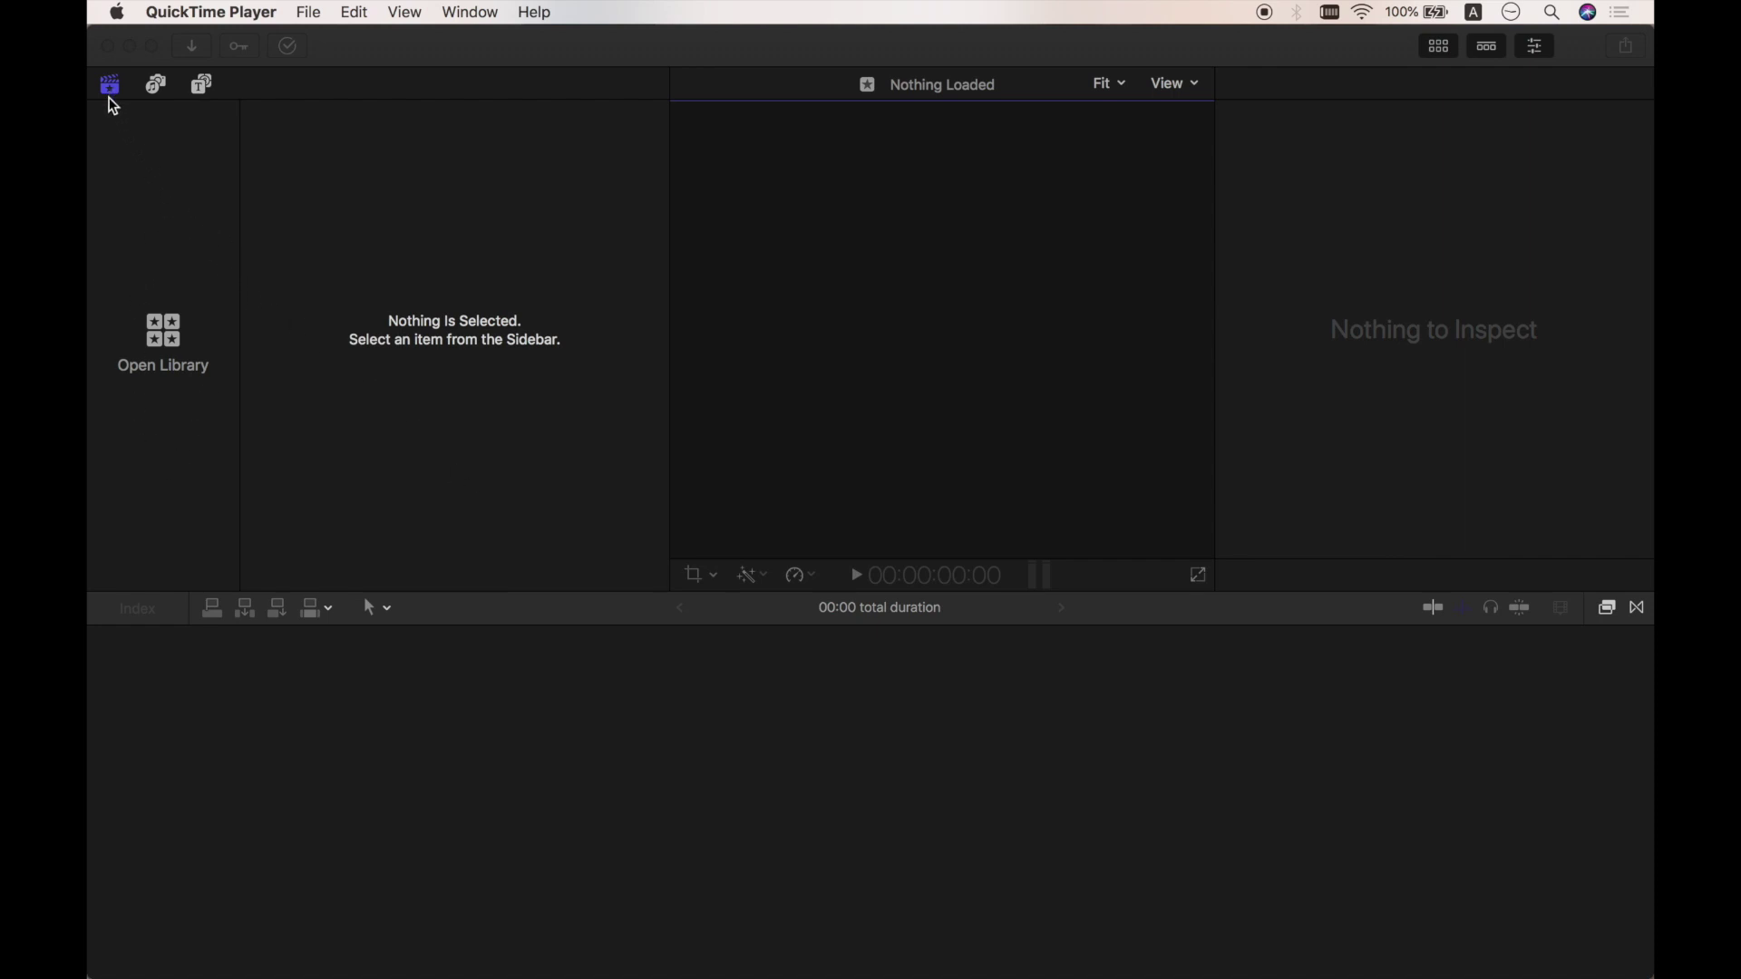
Bring the Final Cut Pro window in front of QuickTime Player
{"action": "left_click", "coordinate": [156, 94]}
{"action": "left_click", "coordinate": [156, 87]}
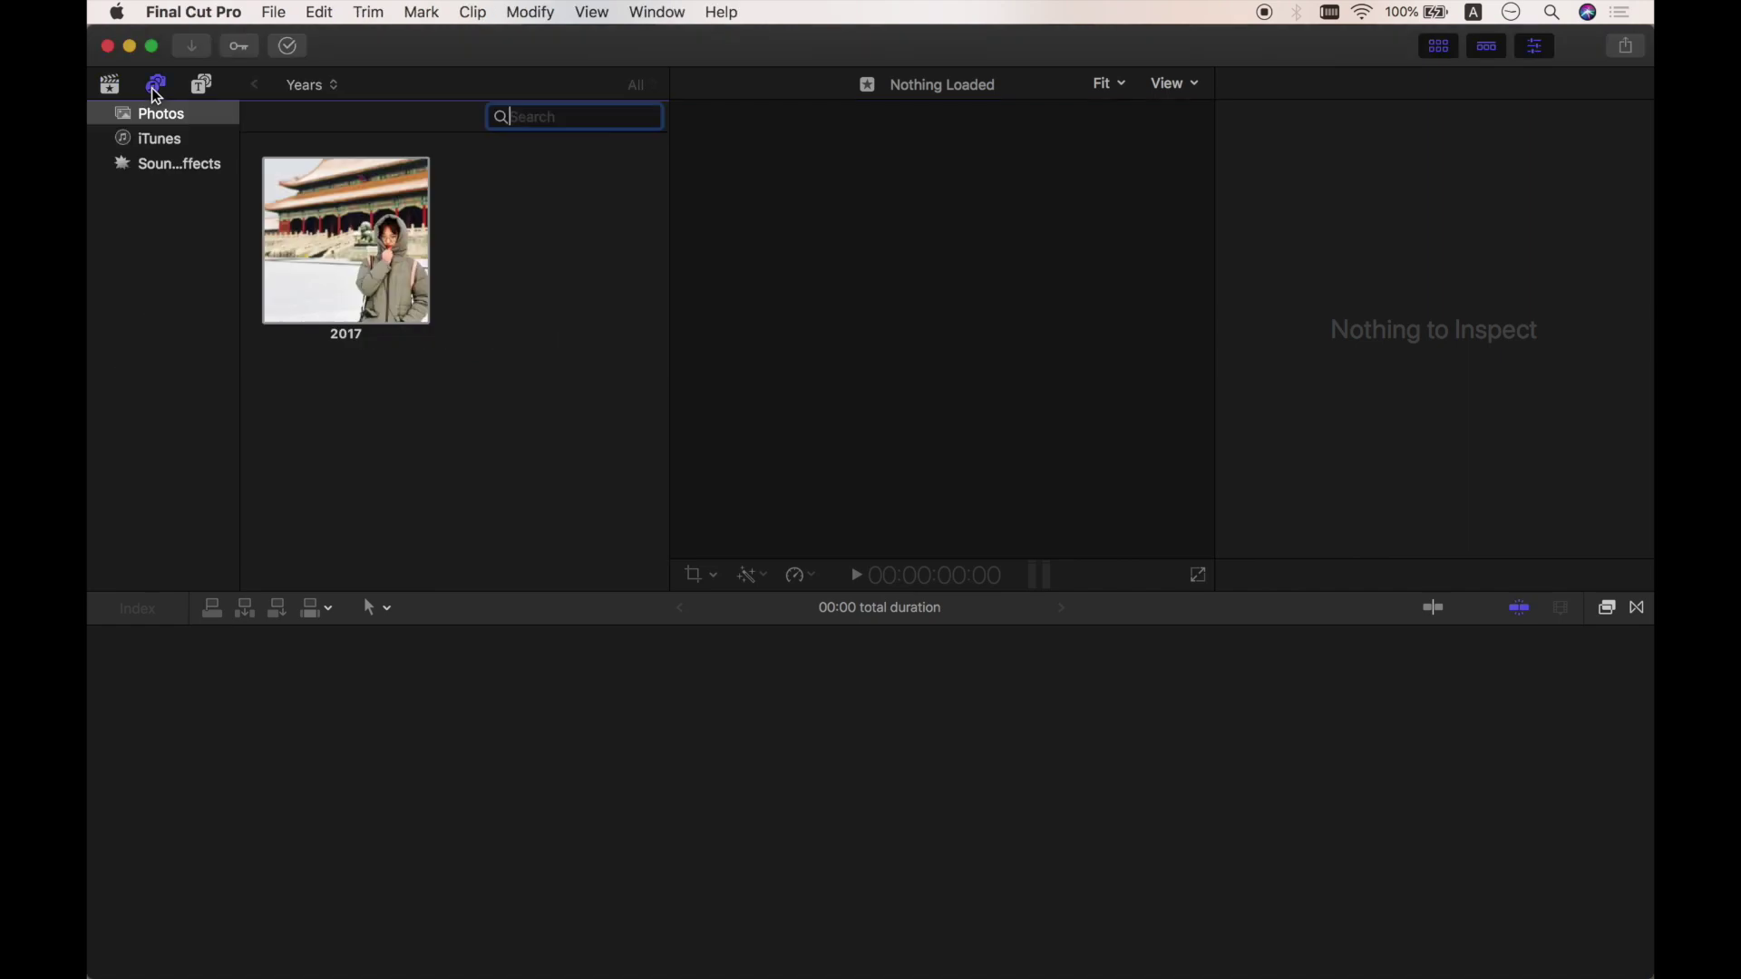
{"action": "left_click", "coordinate": [203, 87]}
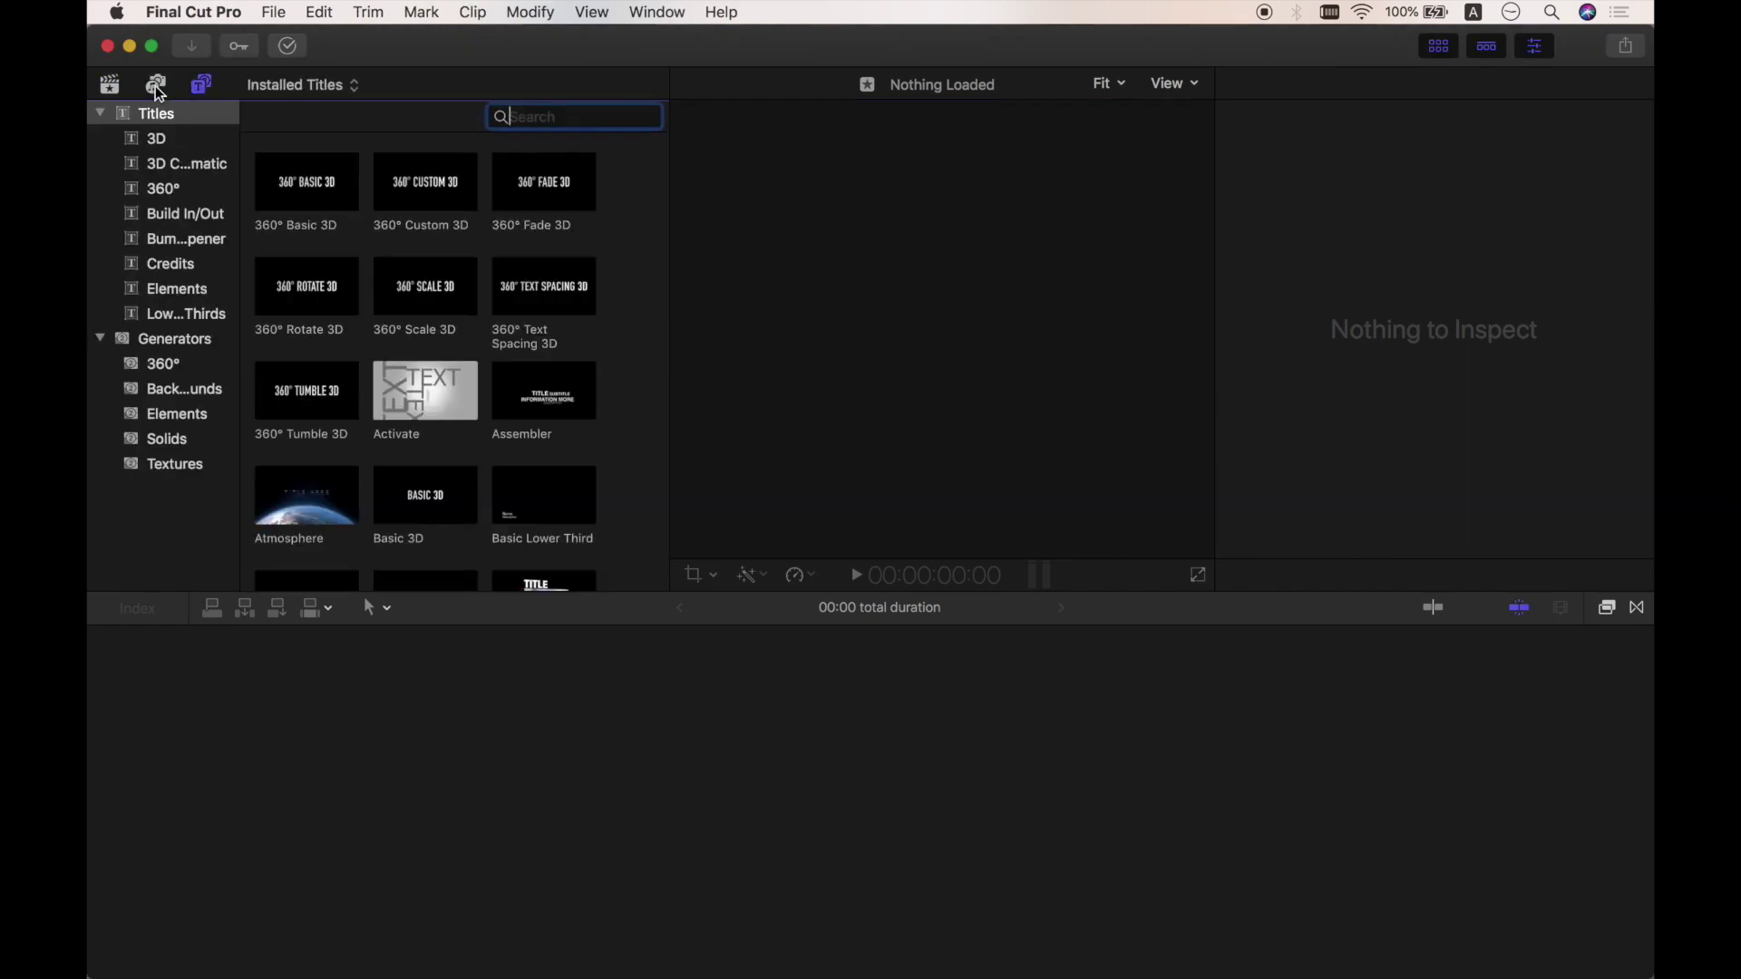
{"action": "left_click", "coordinate": [112, 87]}
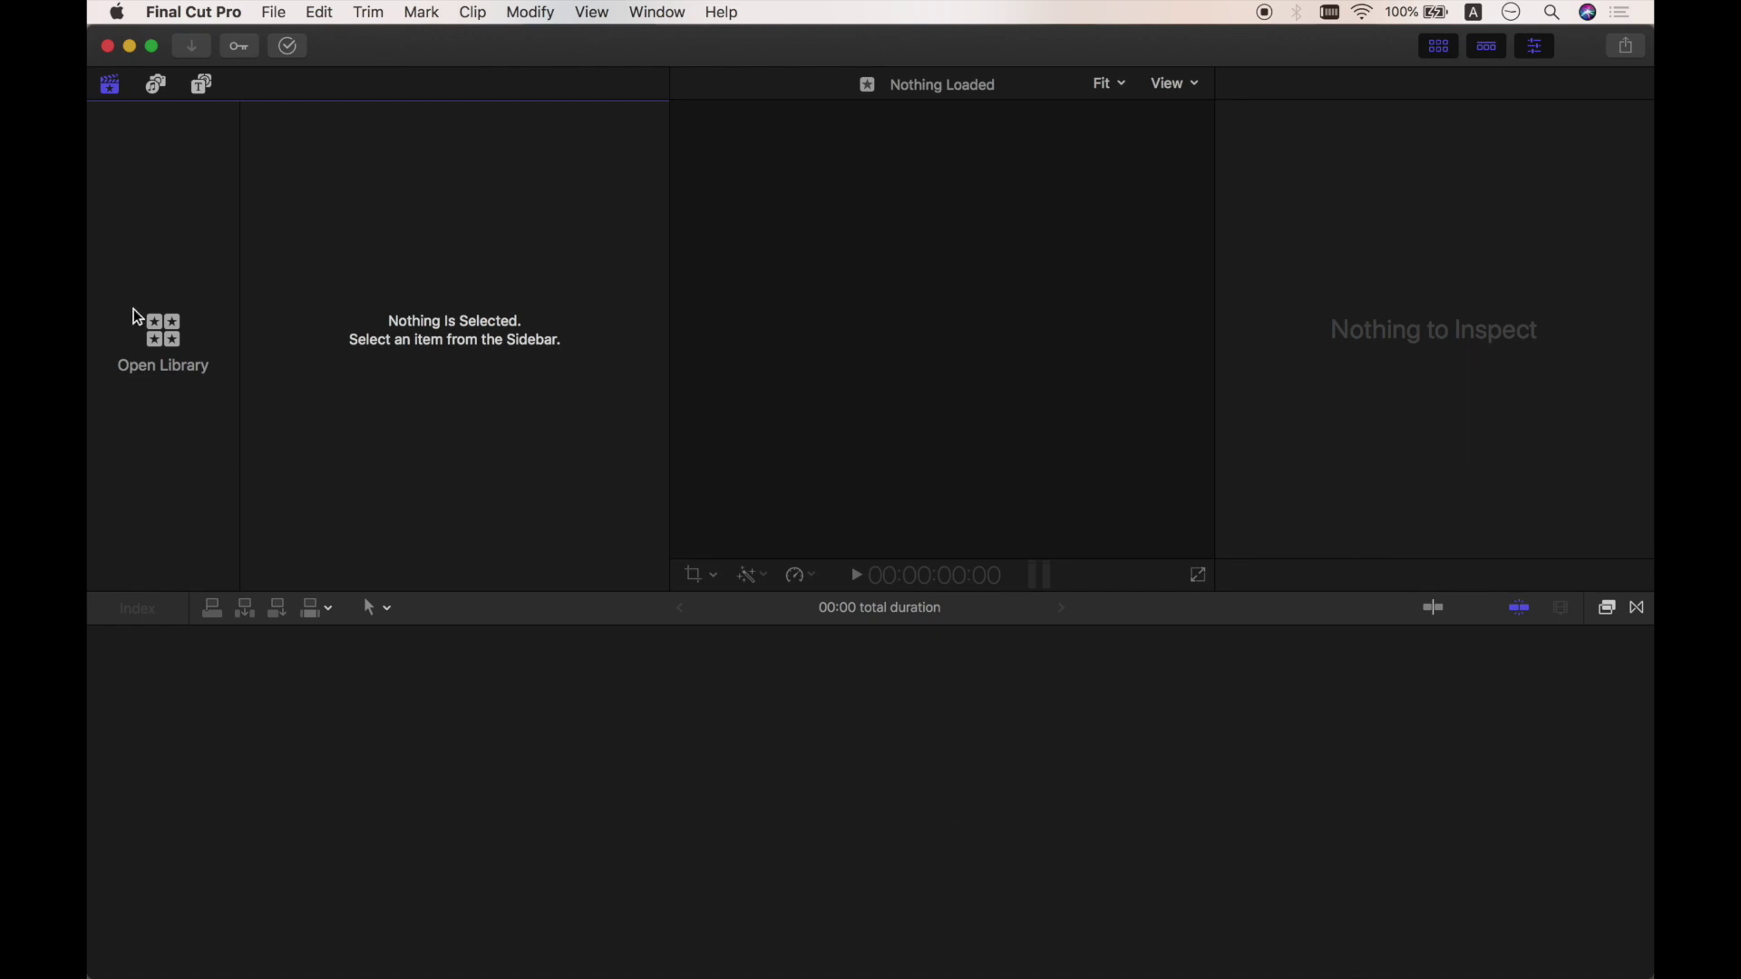
Open the Tutorials library from the recent libraries list
{"action": "left_click", "coordinate": [162, 349]}
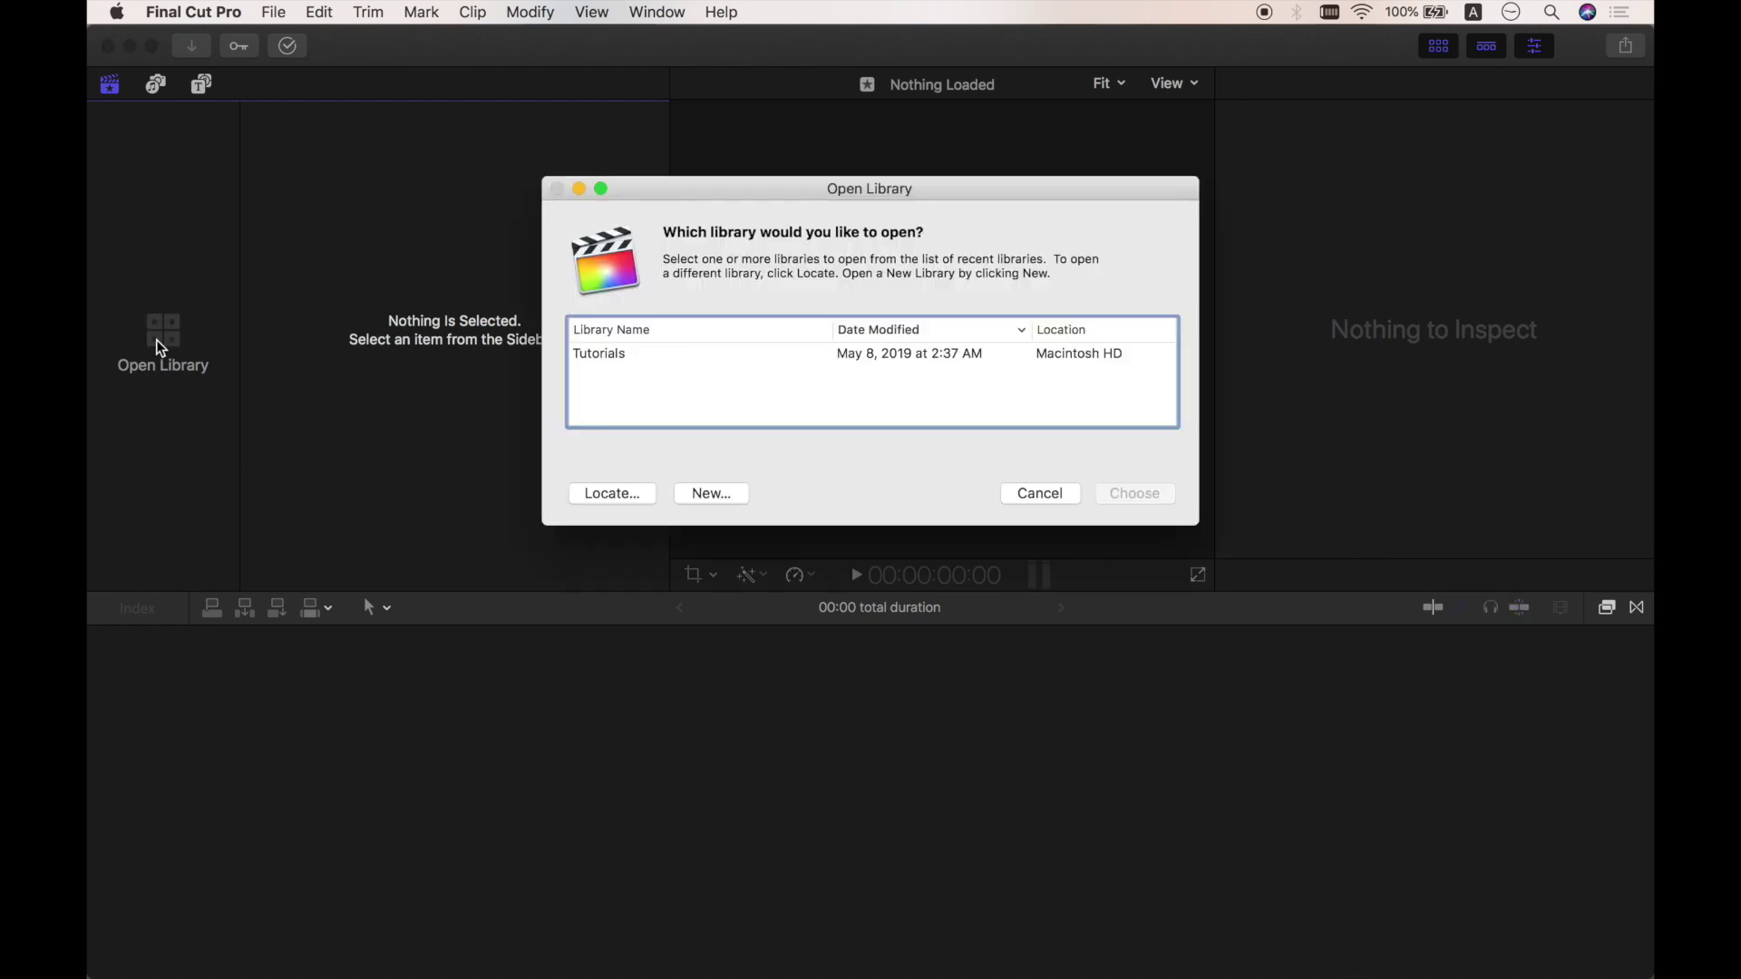
{"action": "left_click", "coordinate": [869, 353]}
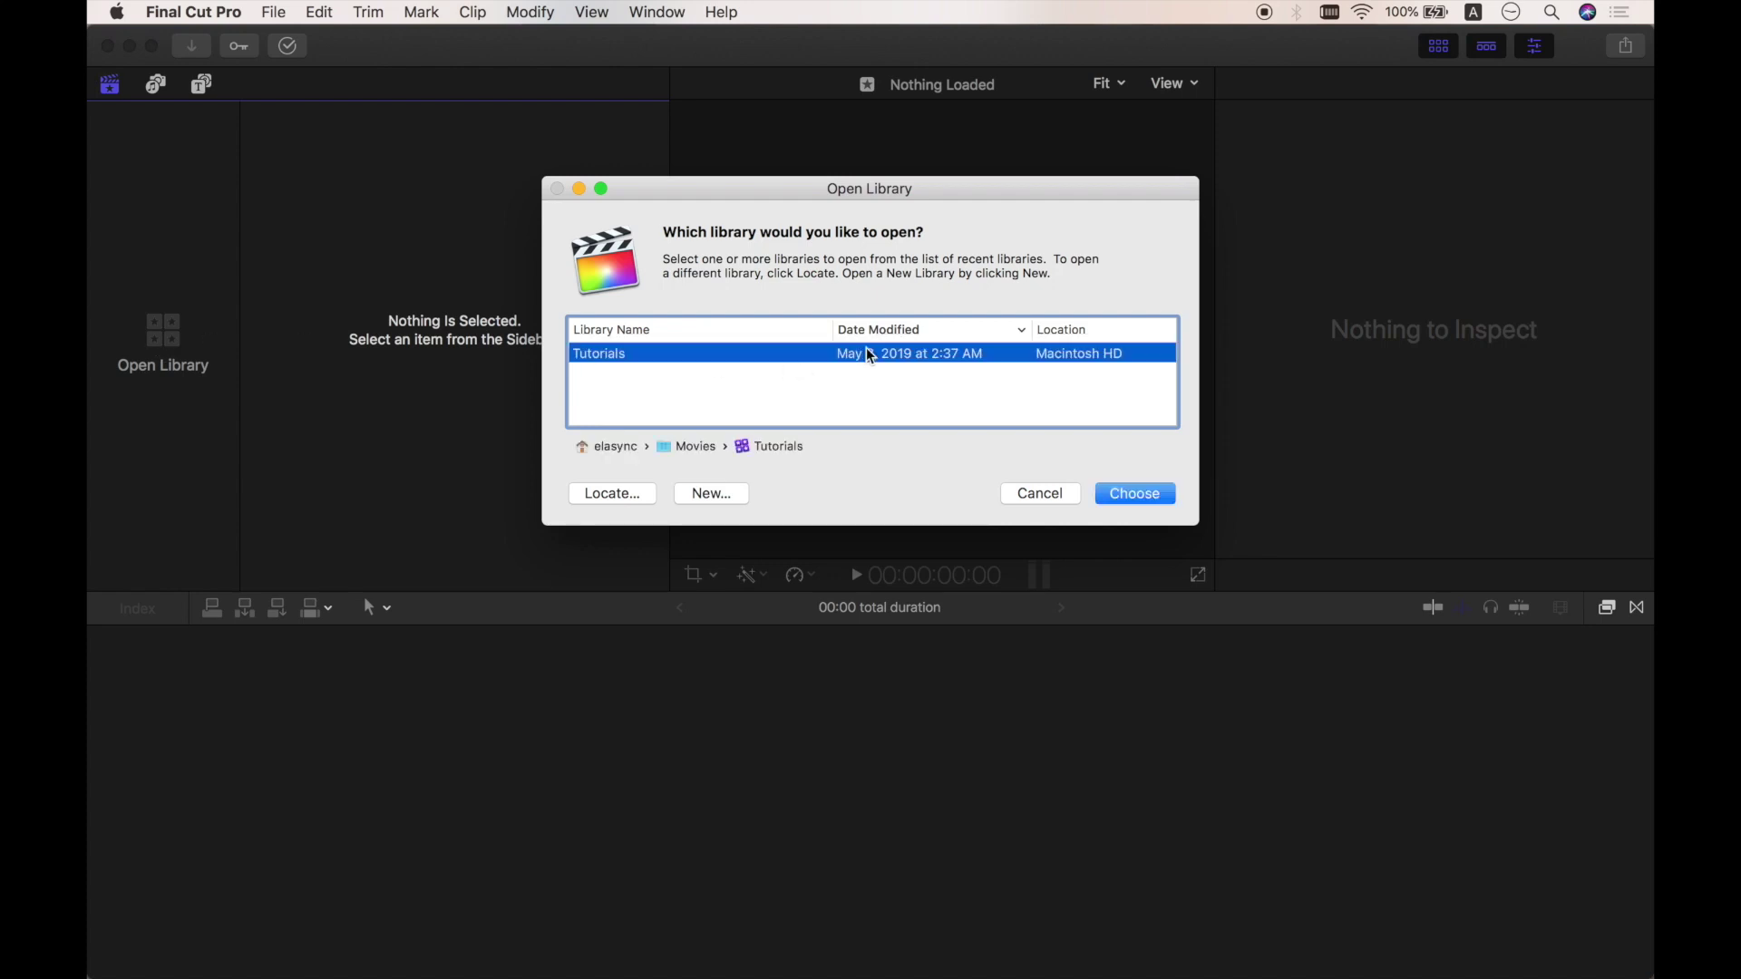
{"action": "left_click", "coordinate": [1127, 495]}
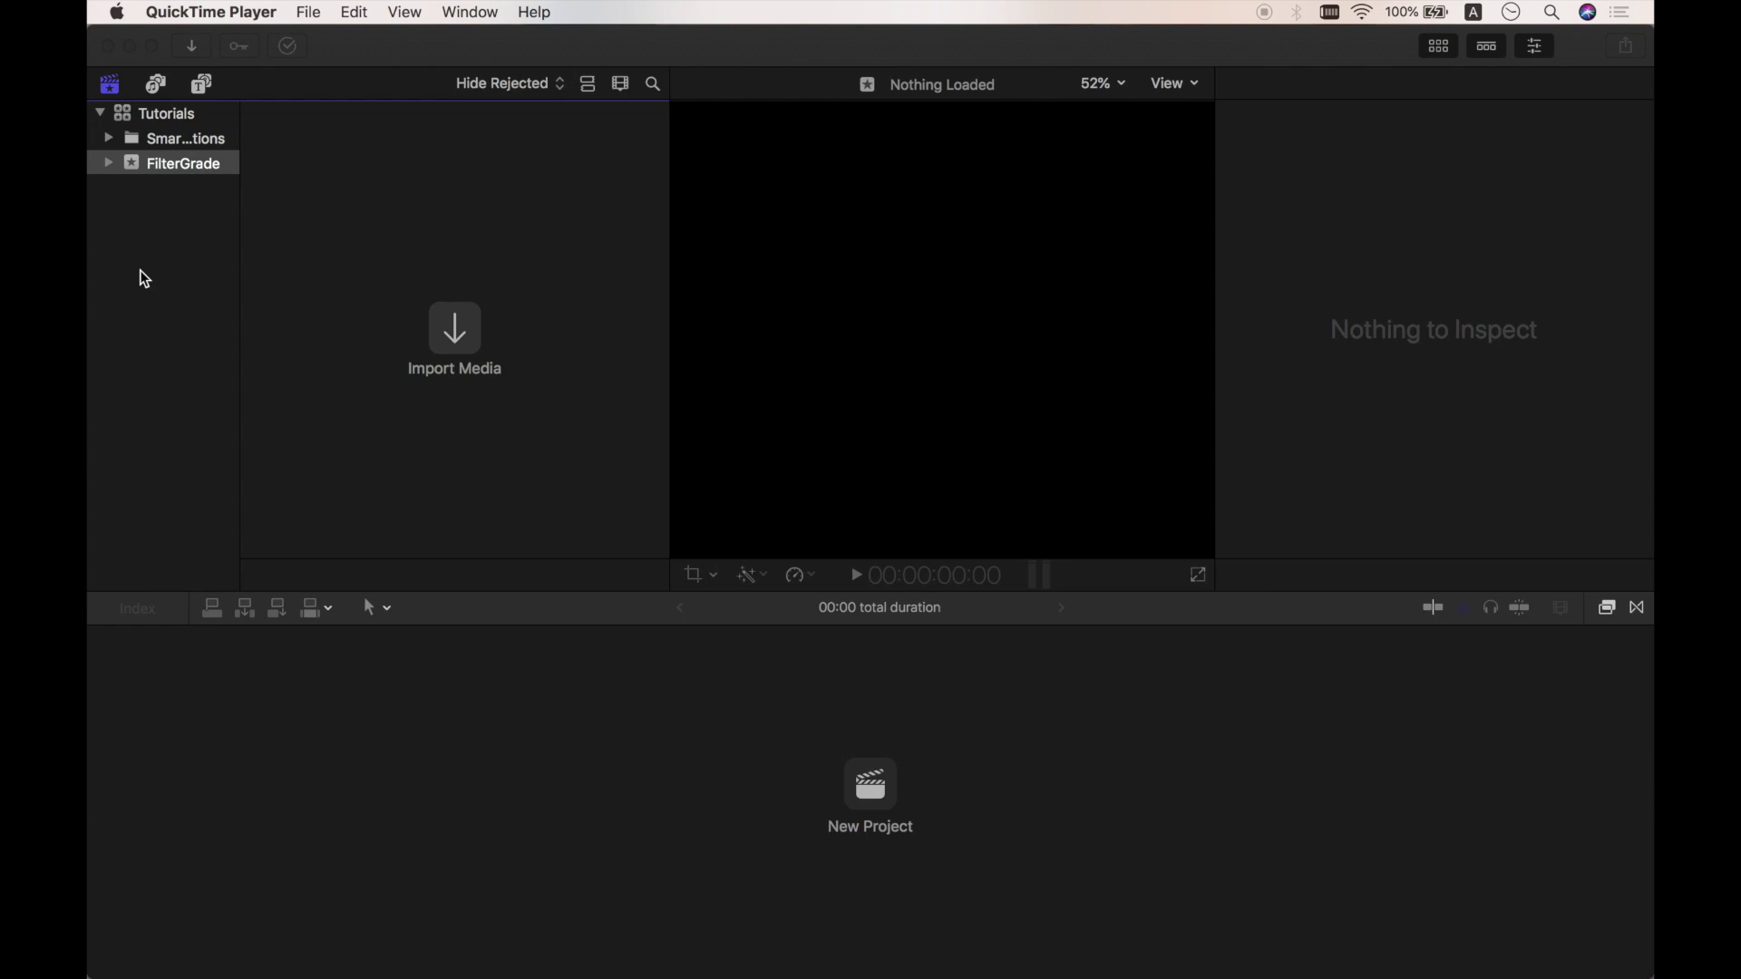
Create a FilterGrade project in the FilterGrade event at 1080p HD, 1920x1080
{"action": "right_click", "coordinate": [142, 274]}
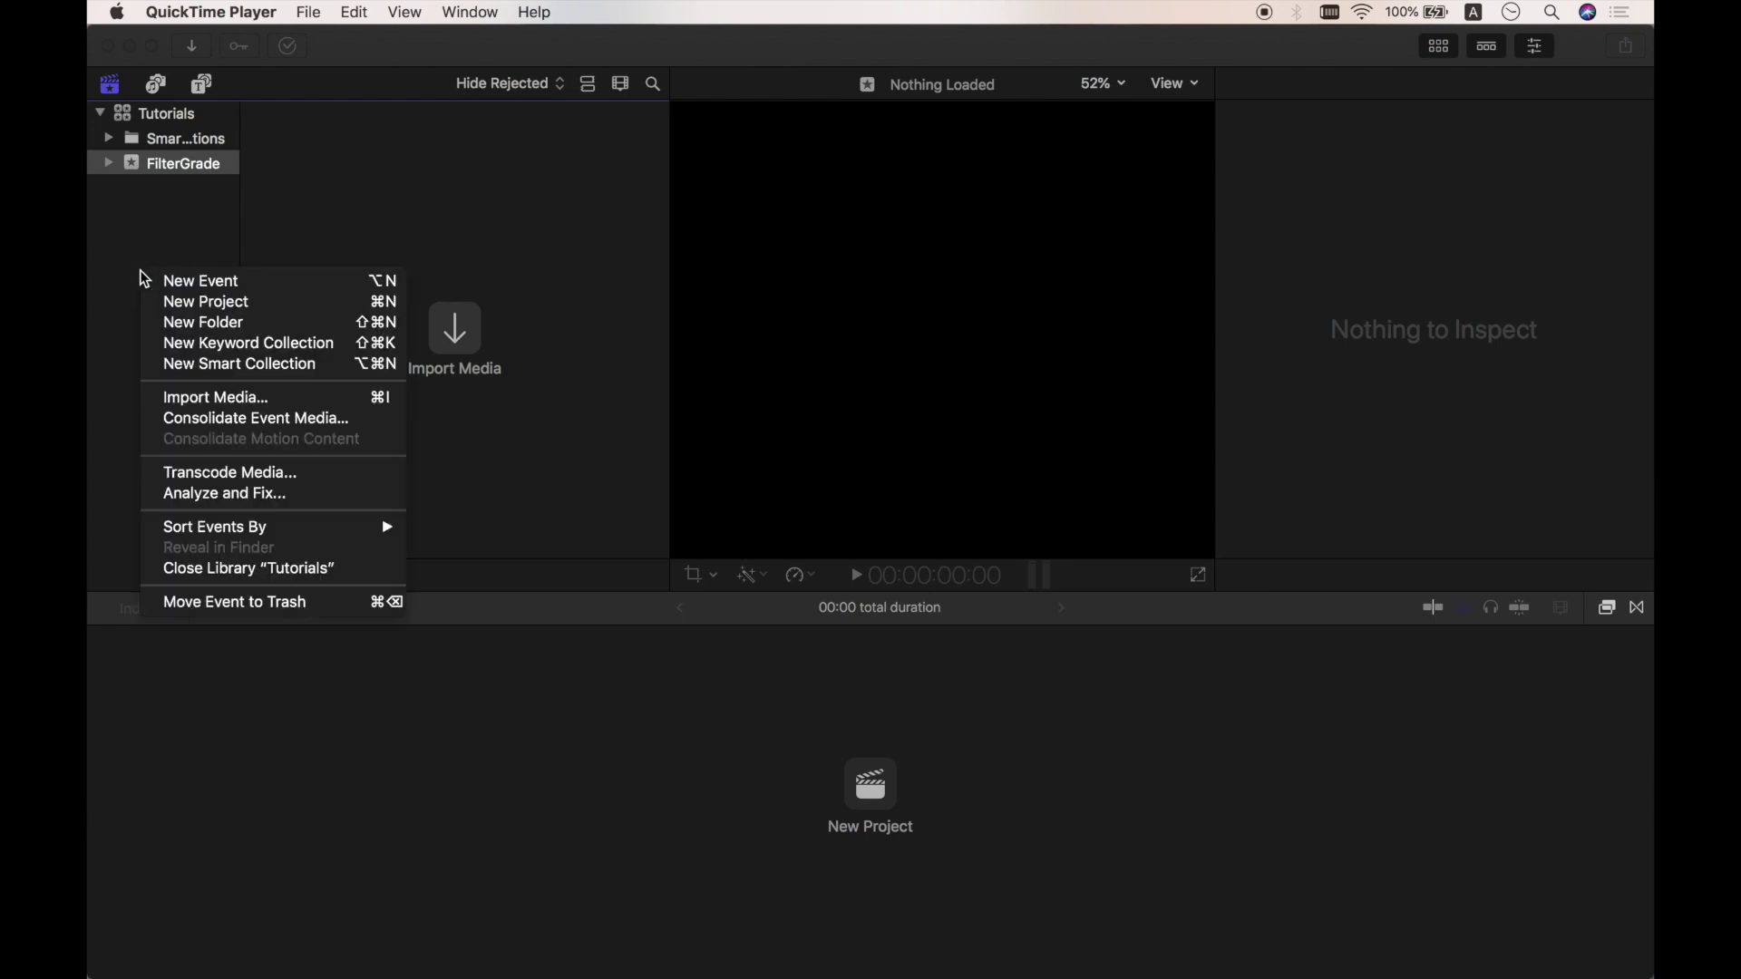
{"action": "left_click", "coordinate": [231, 284]}
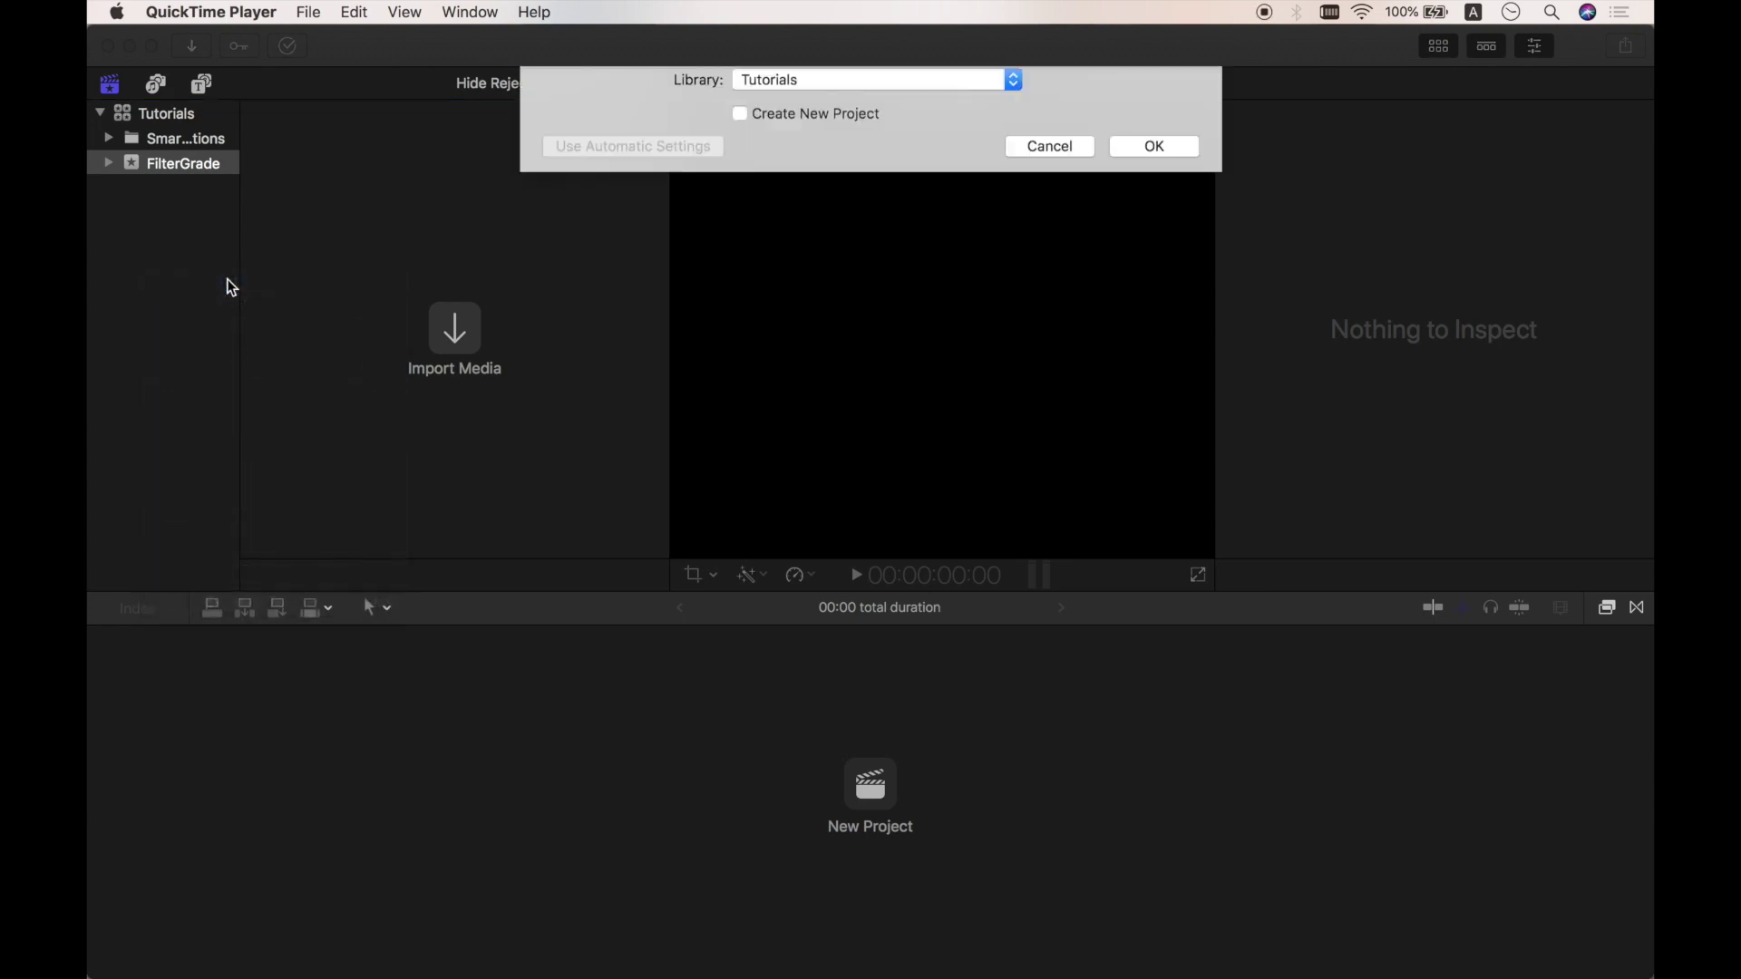
{"action": "left_click", "coordinate": [1057, 188]}
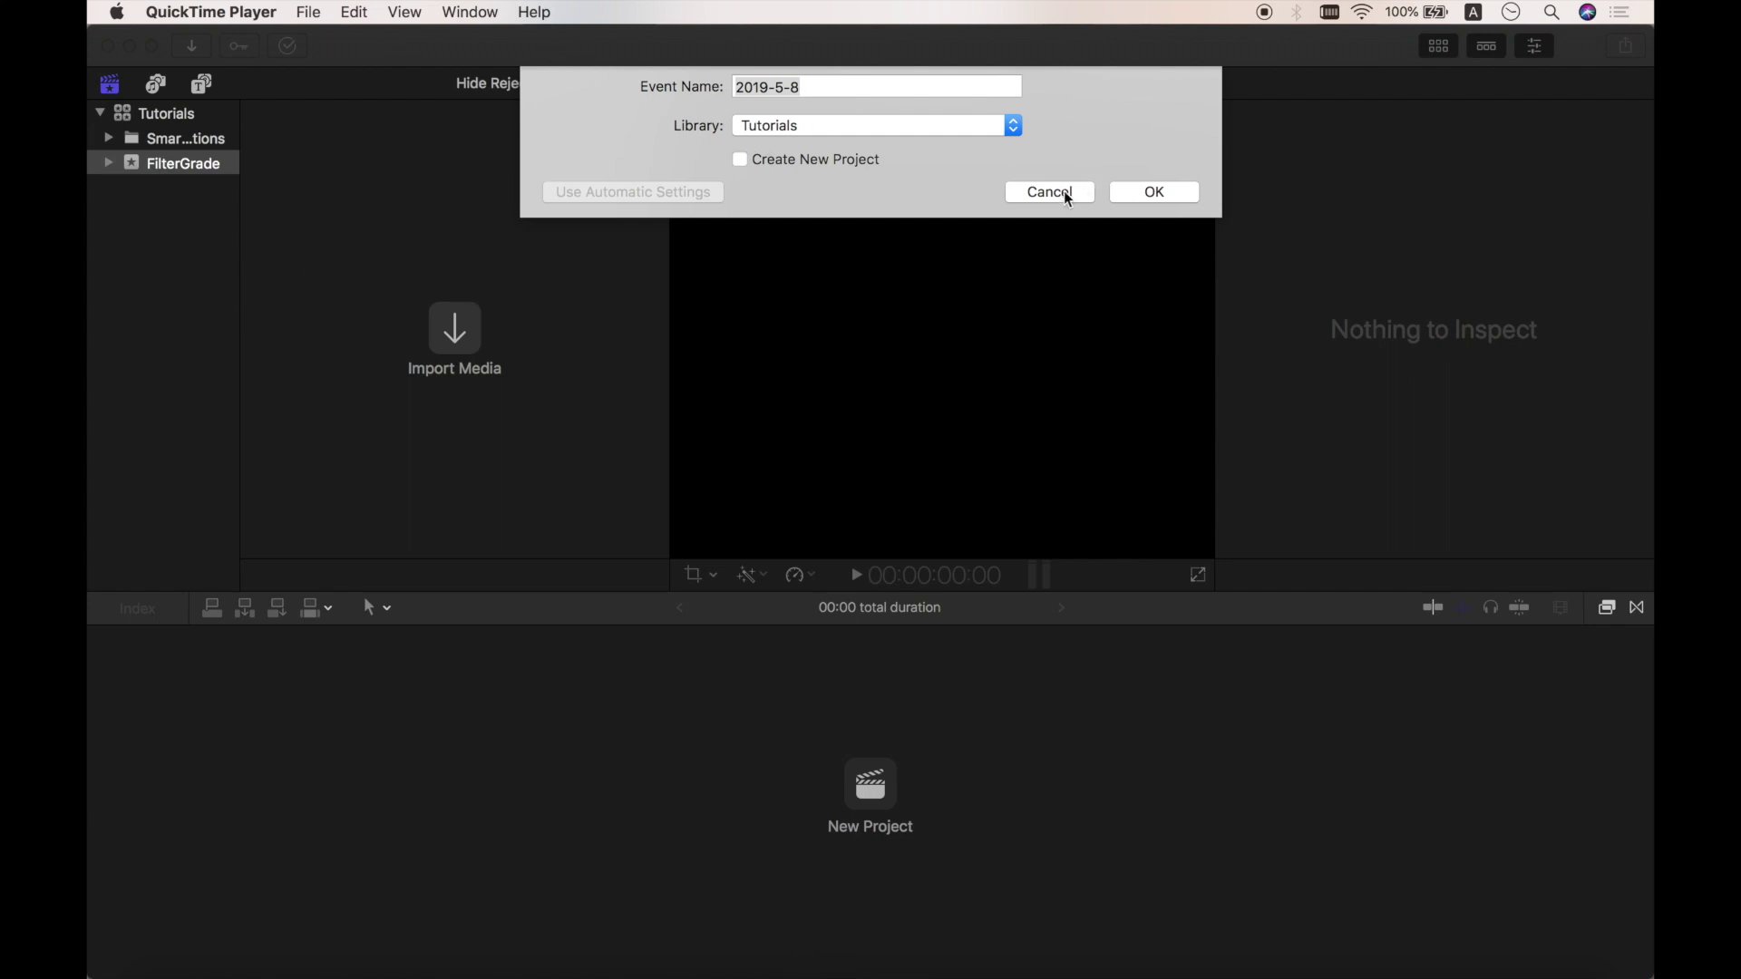
{"action": "right_click", "coordinate": [167, 319]}
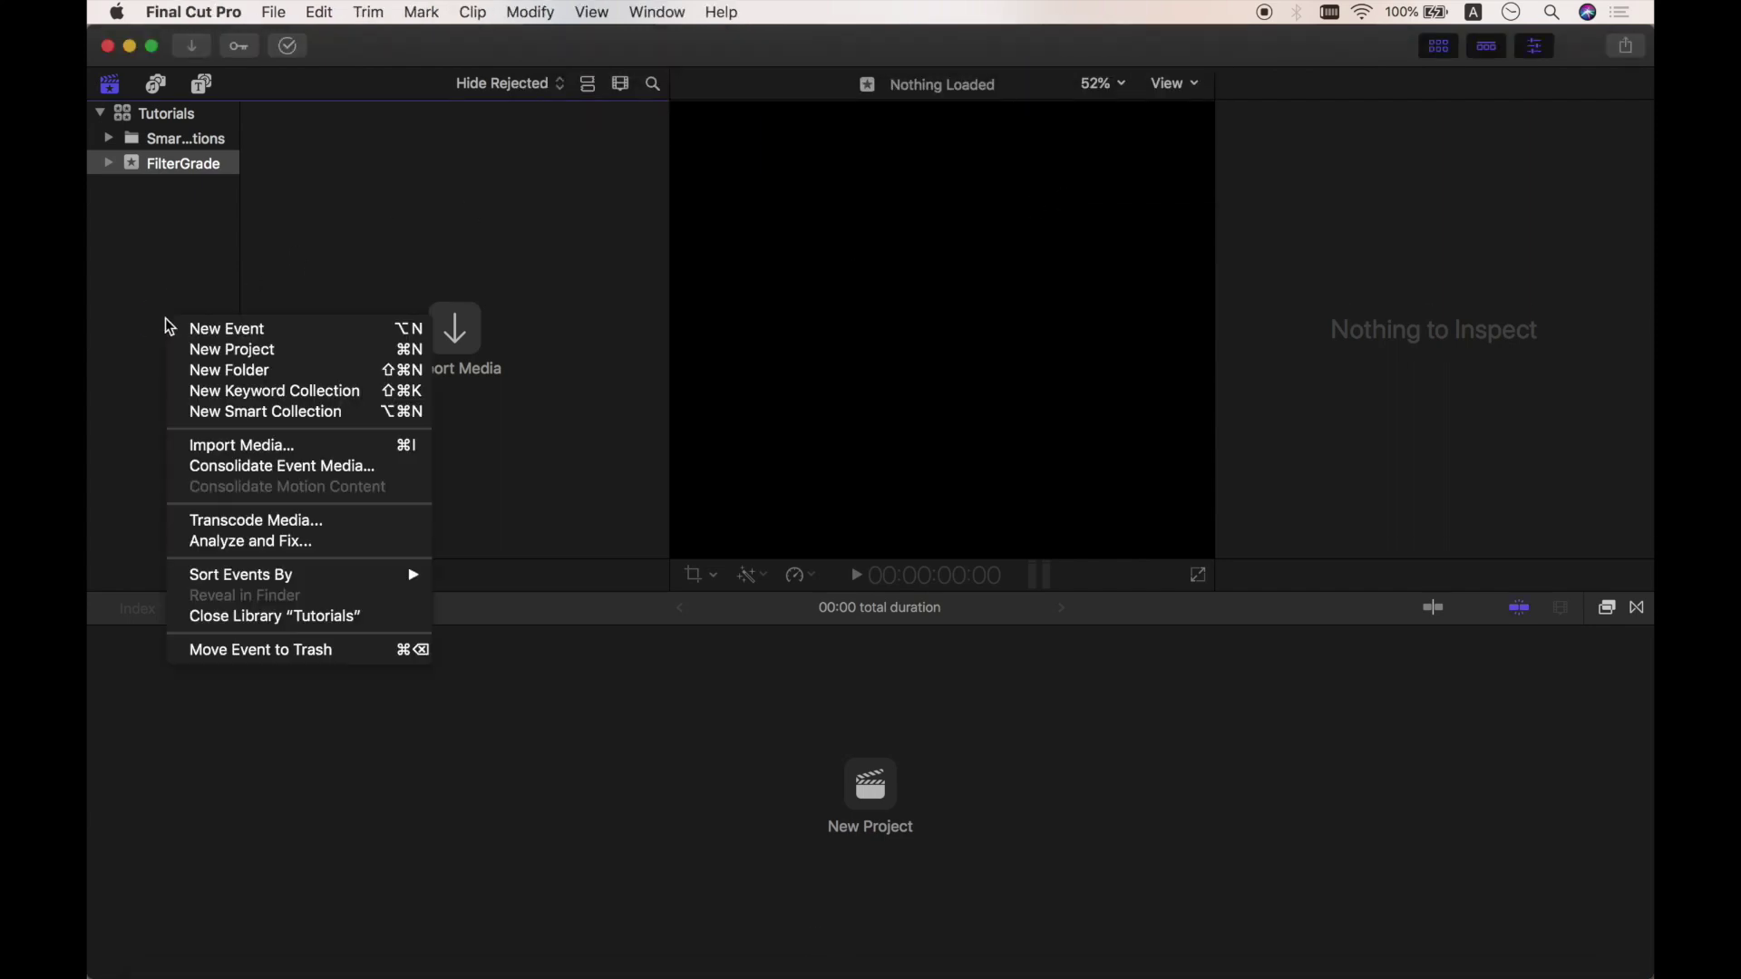
{"action": "left_click", "coordinate": [243, 352]}
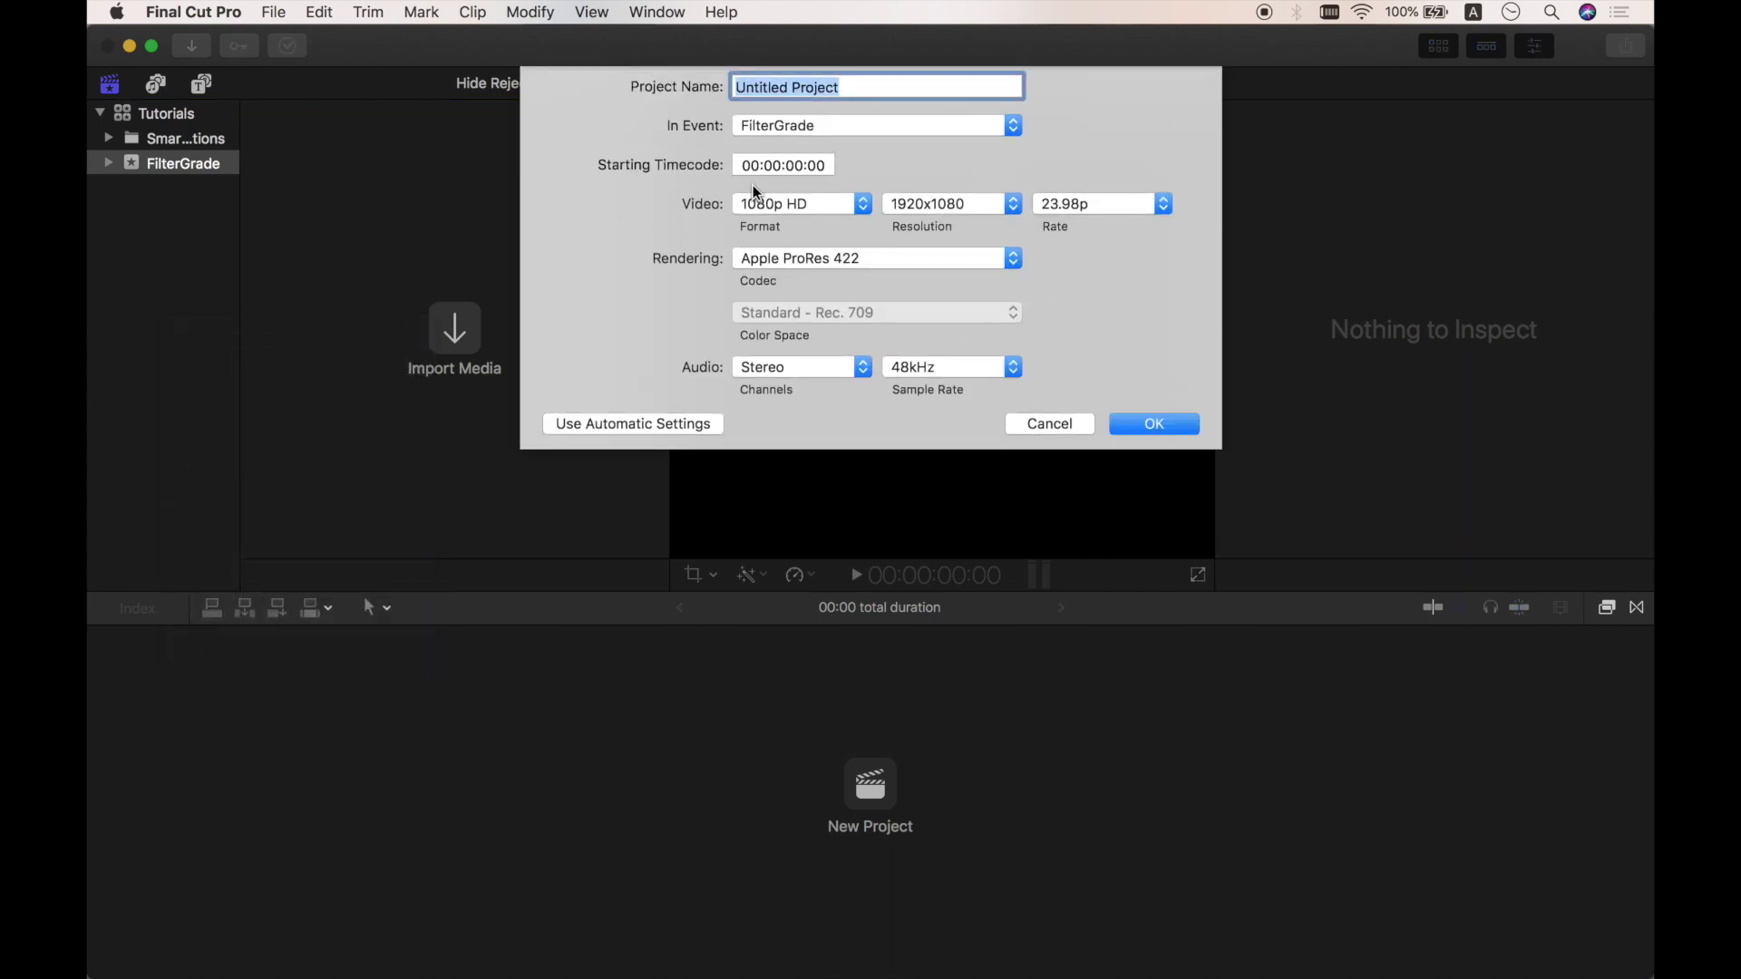
{"action": "type", "text": "Fil"}
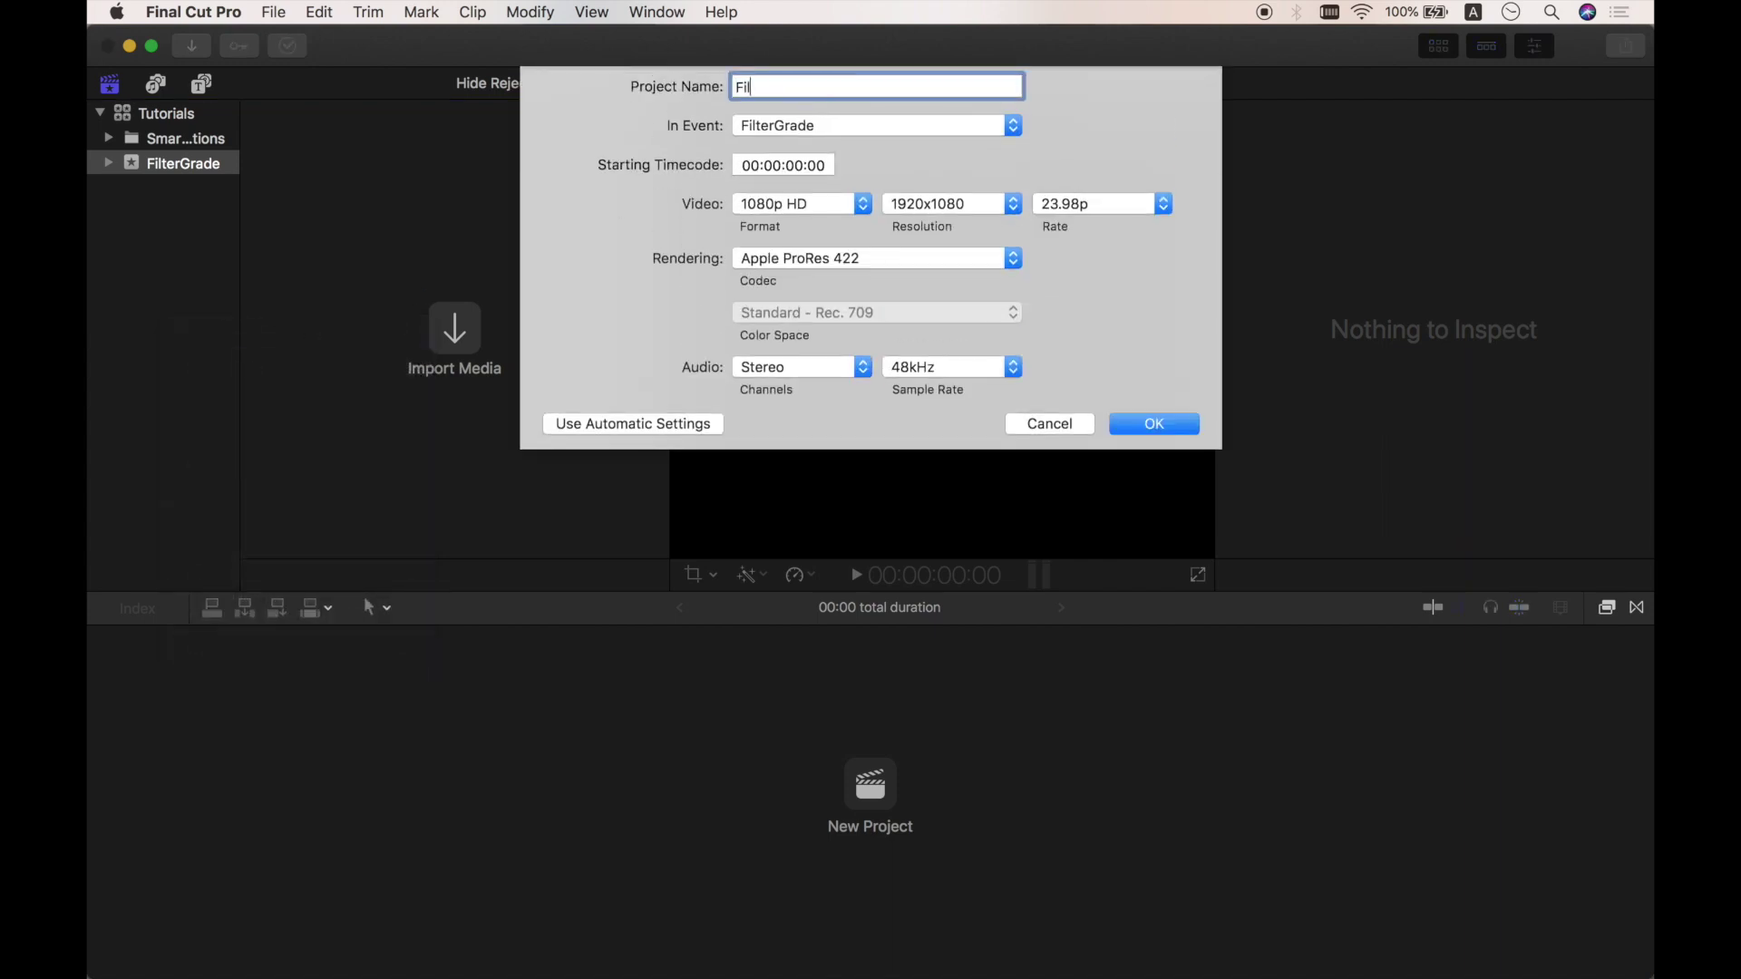
{"action": "type", "text": "terGrade"}
{"action": "left_click", "coordinate": [832, 205]}
{"action": "left_click", "coordinate": [833, 205]}
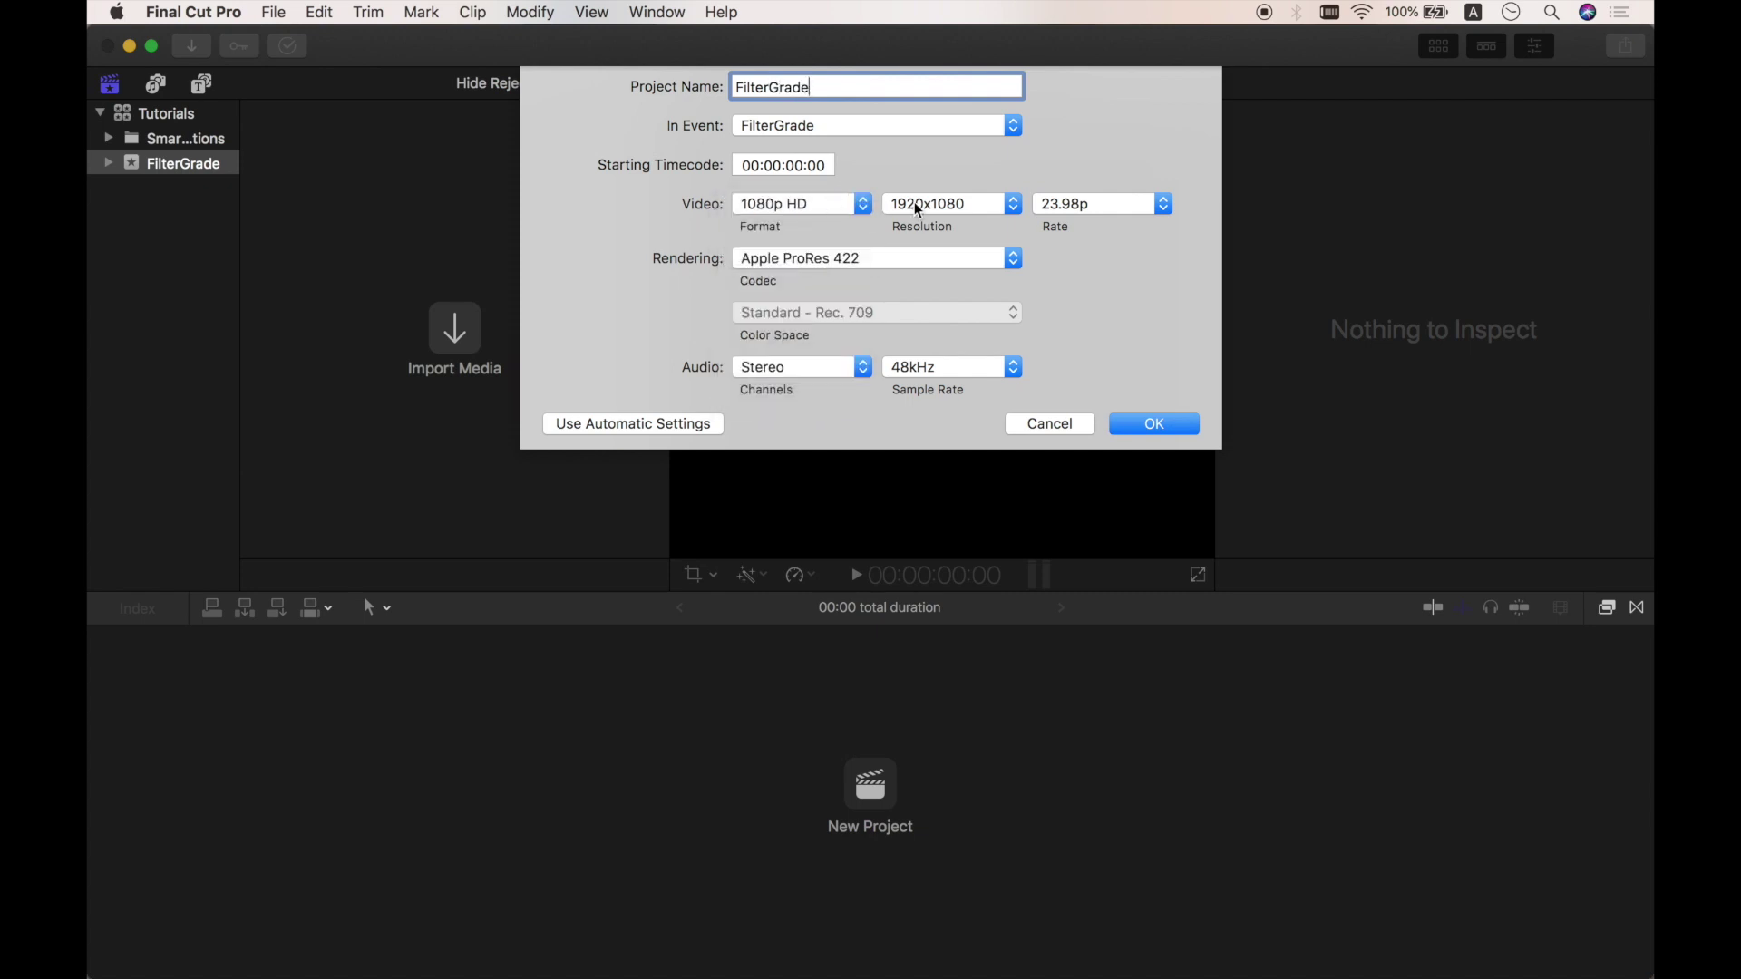
{"action": "left_click", "coordinate": [983, 203]}
{"action": "left_click", "coordinate": [984, 204]}
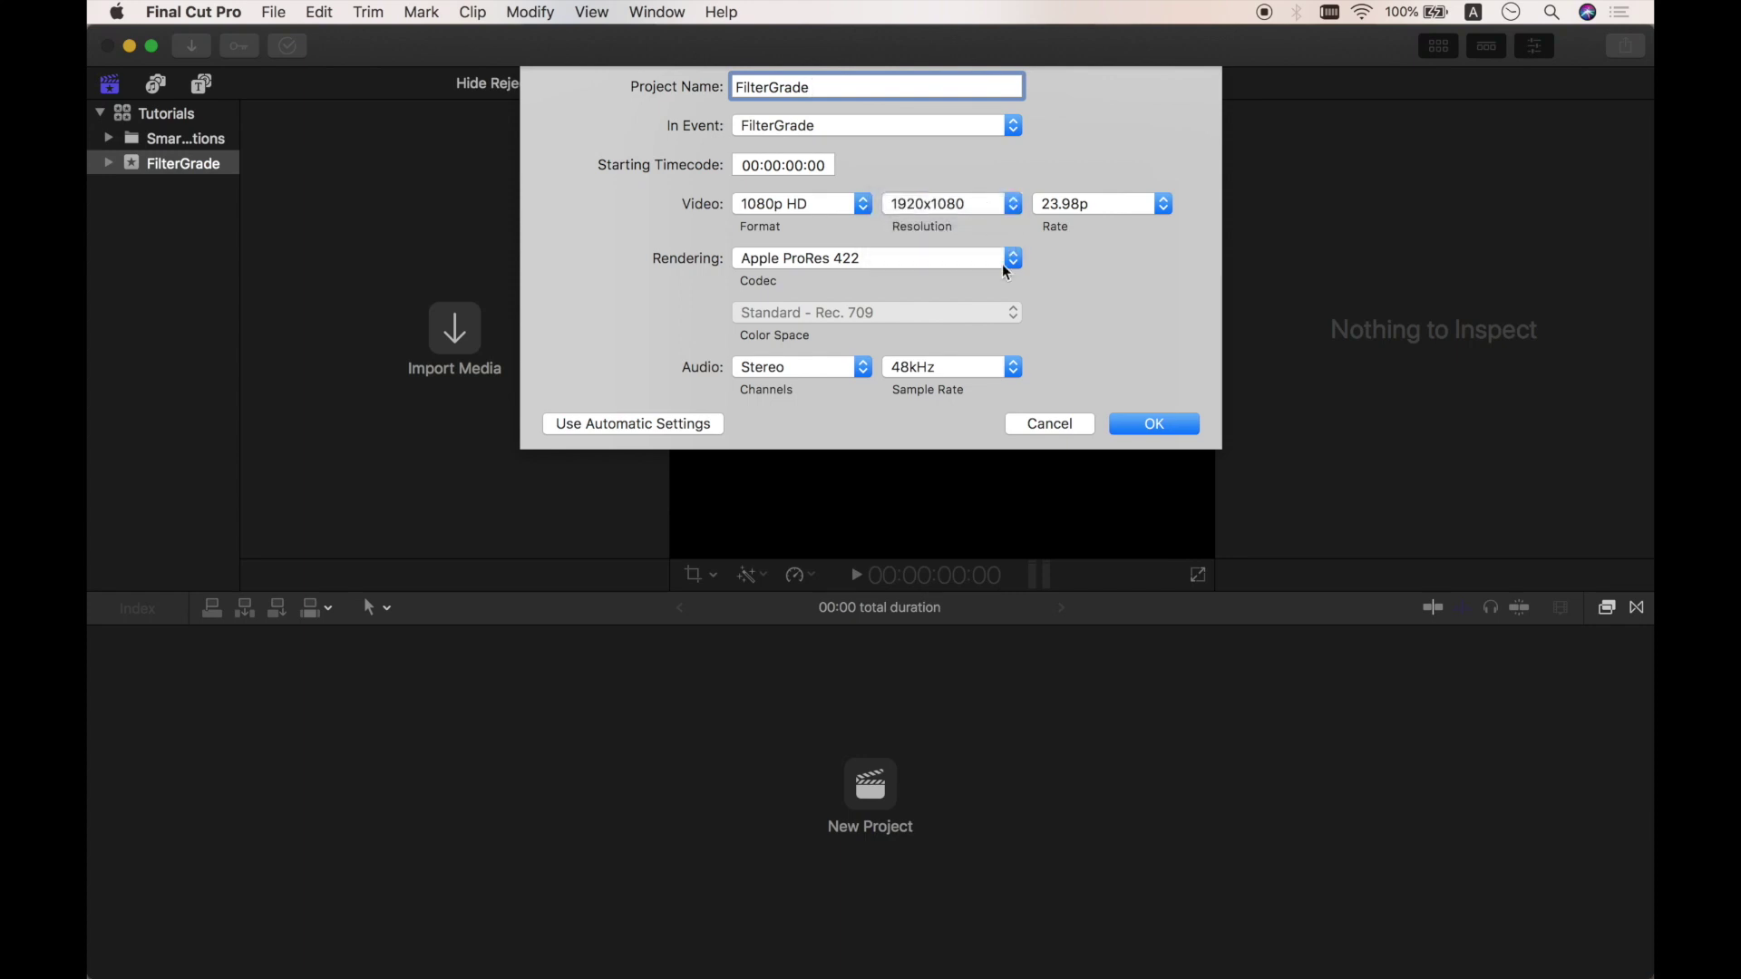
{"action": "left_click", "coordinate": [1133, 424]}
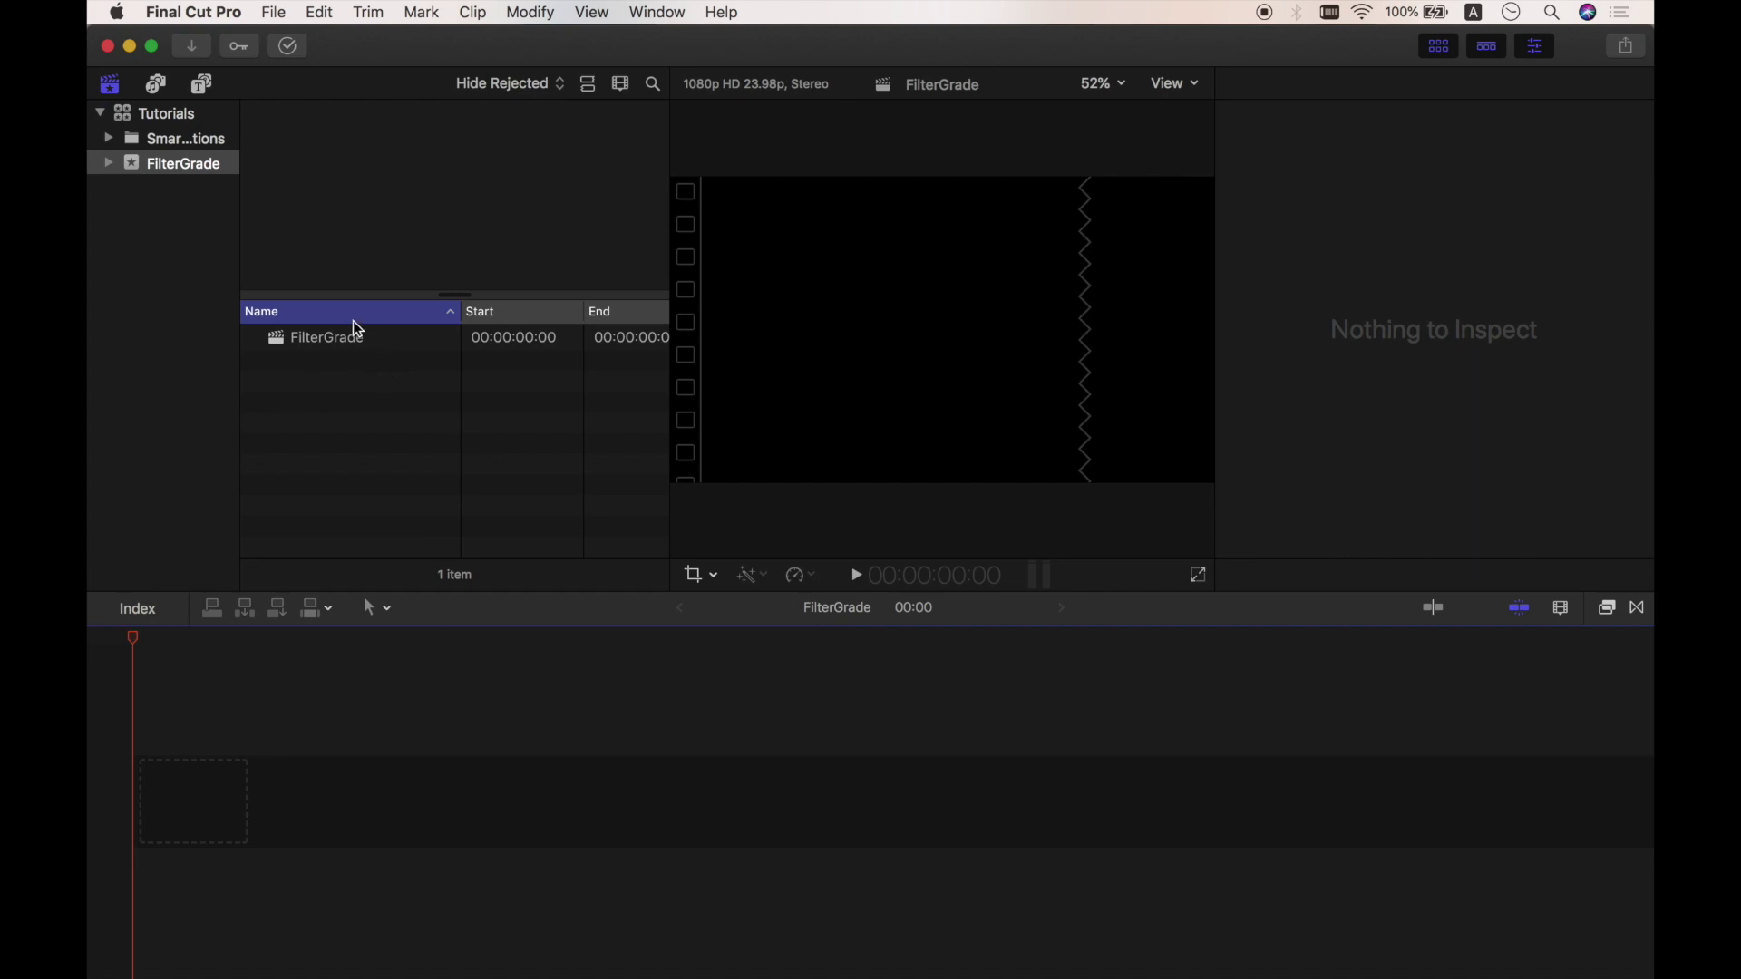
Open the Media Import window through File > Import > Media
{"action": "left_click", "coordinate": [194, 46]}
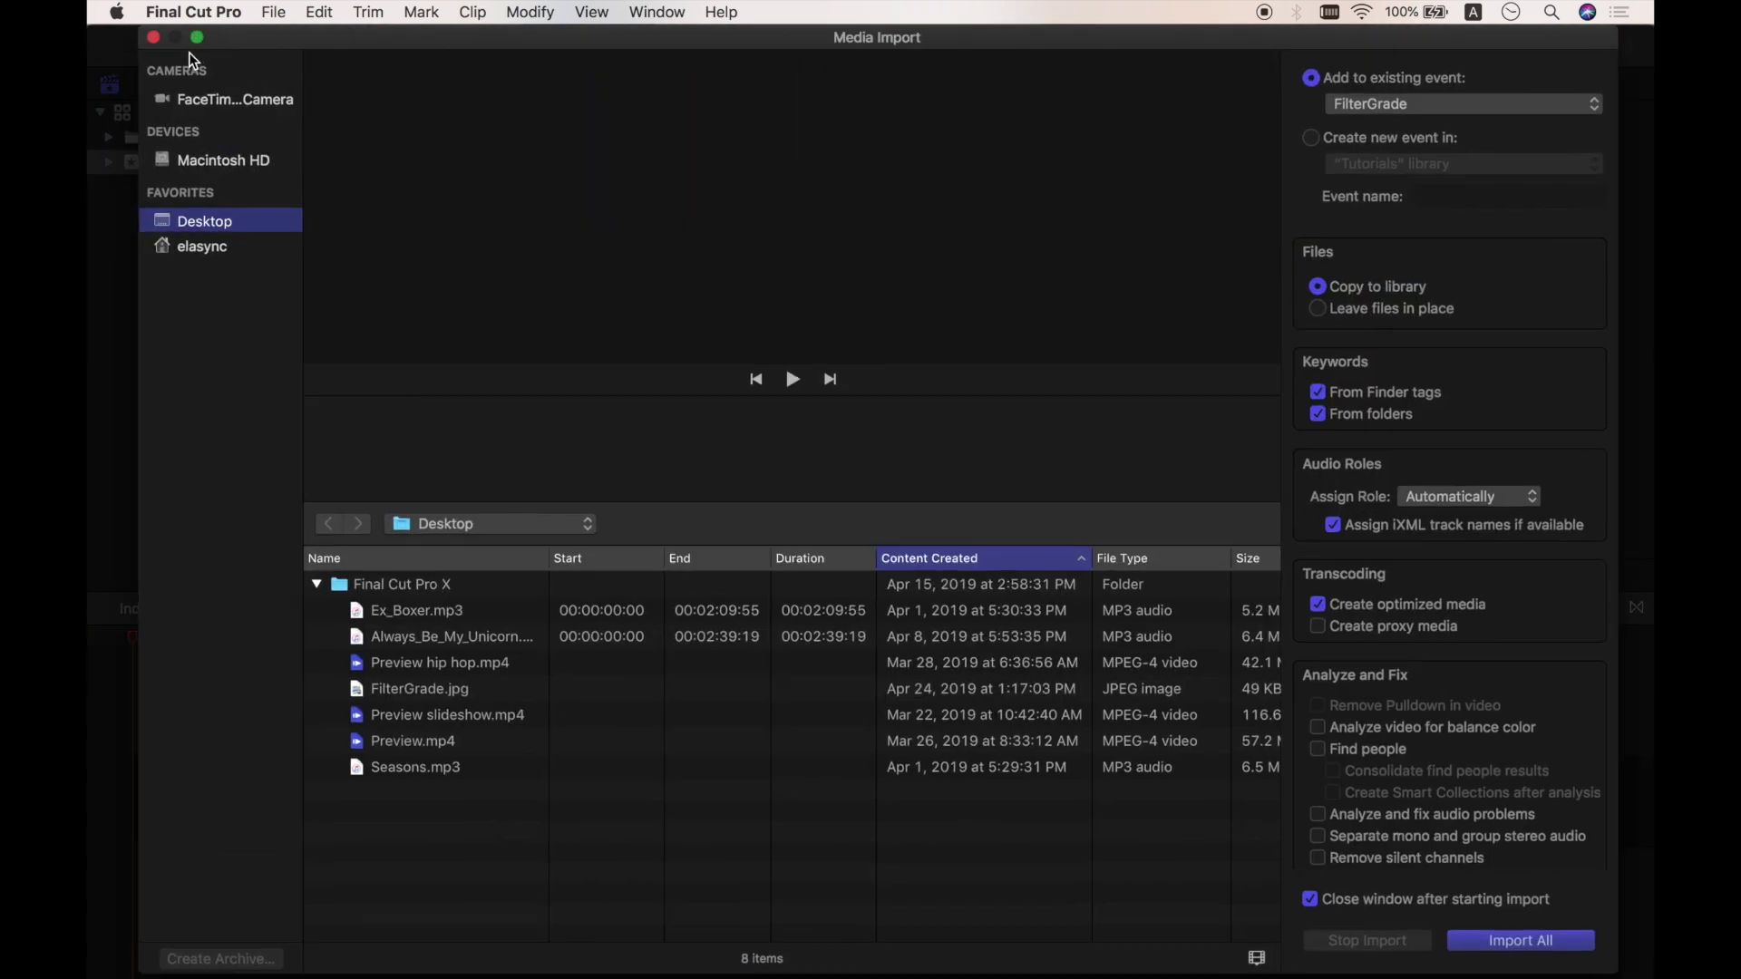
{"action": "left_click", "coordinate": [151, 41]}
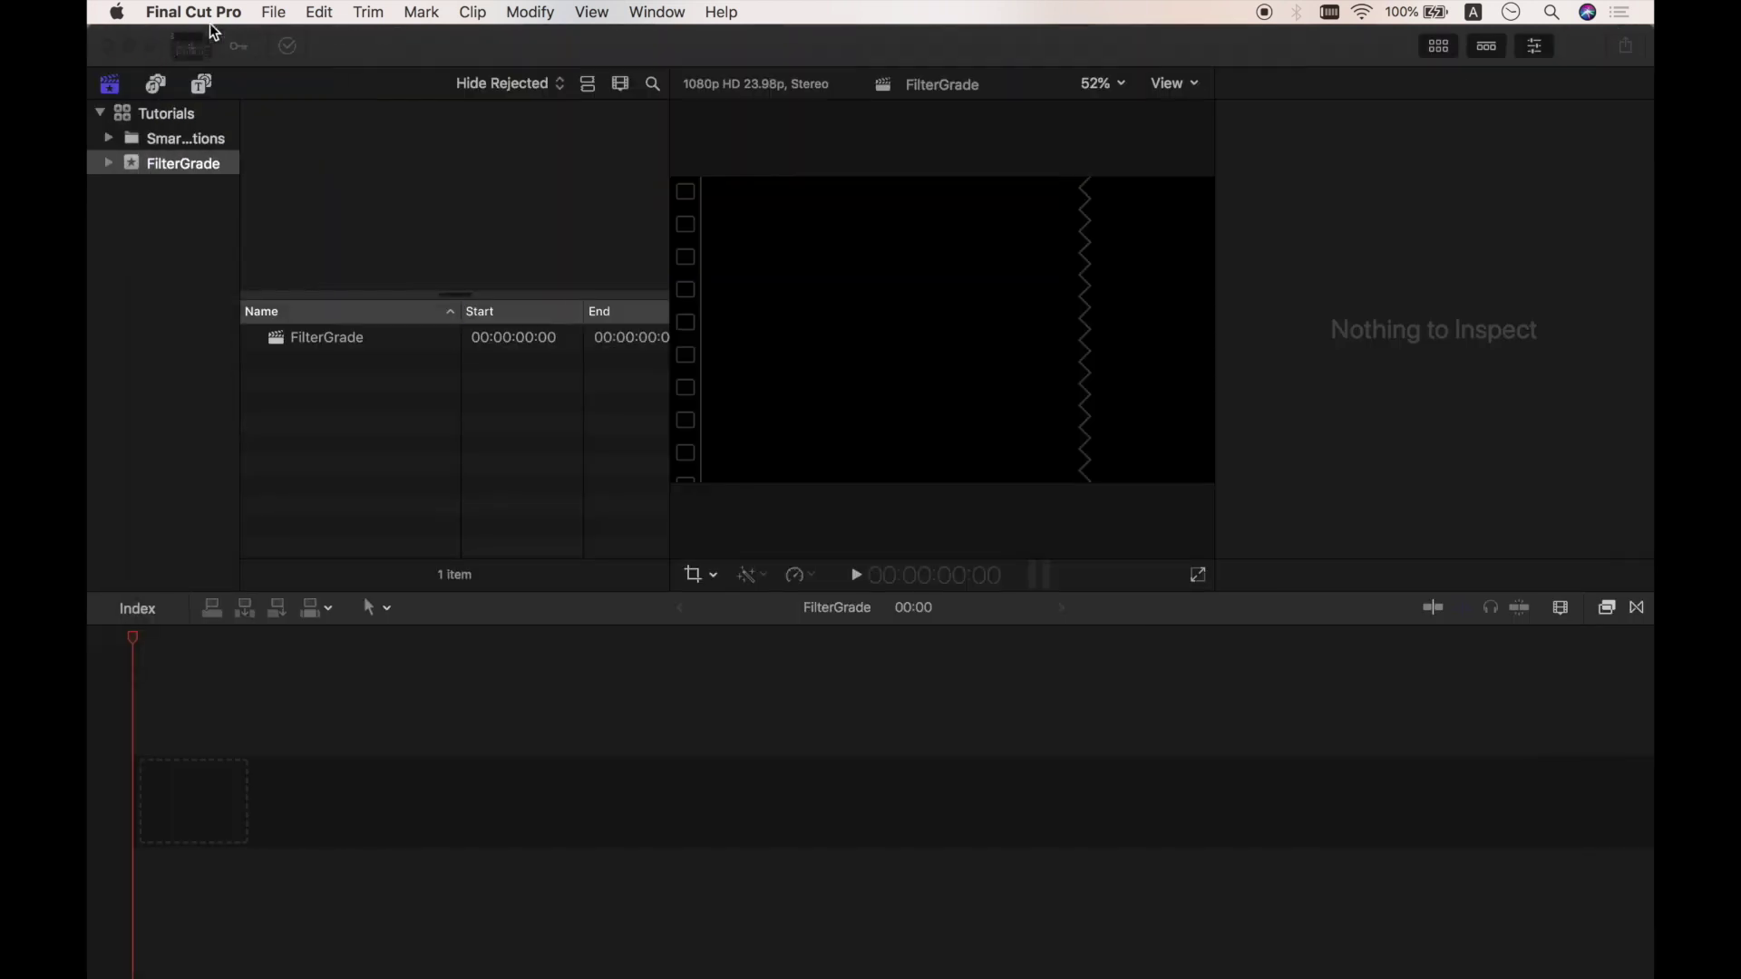
{"action": "left_click", "coordinate": [273, 12]}
{"action": "mouse_move", "coordinate": [448, 148]}
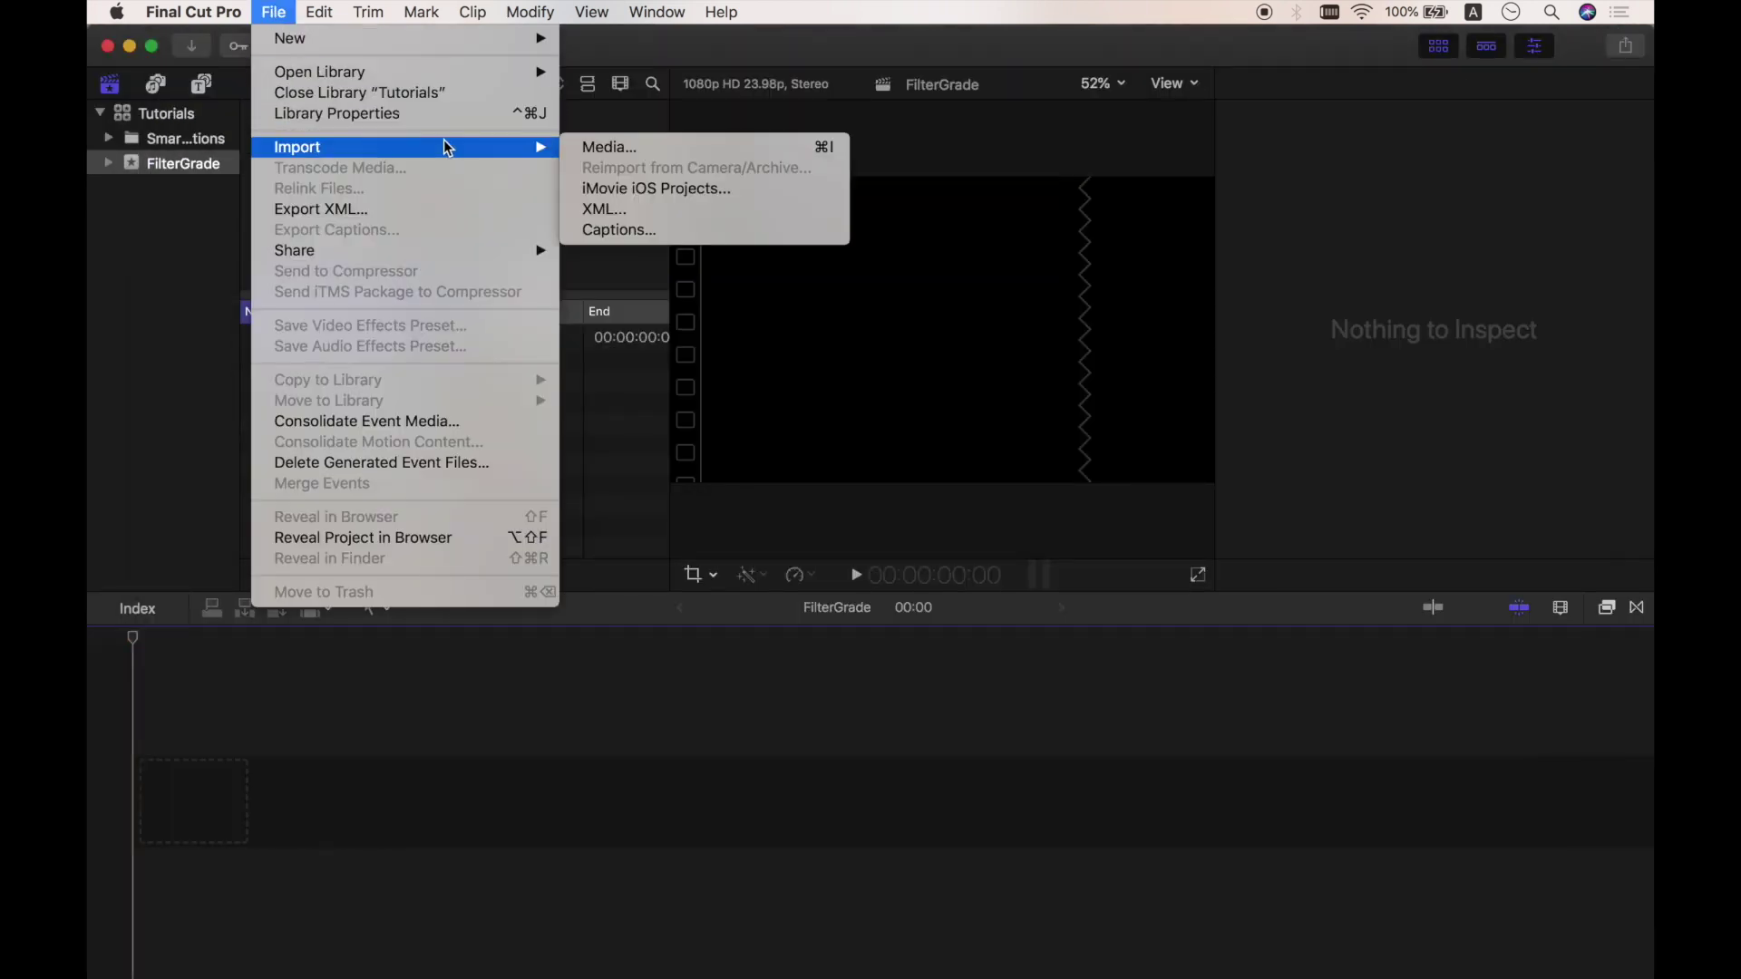
{"action": "left_click", "coordinate": [622, 154]}
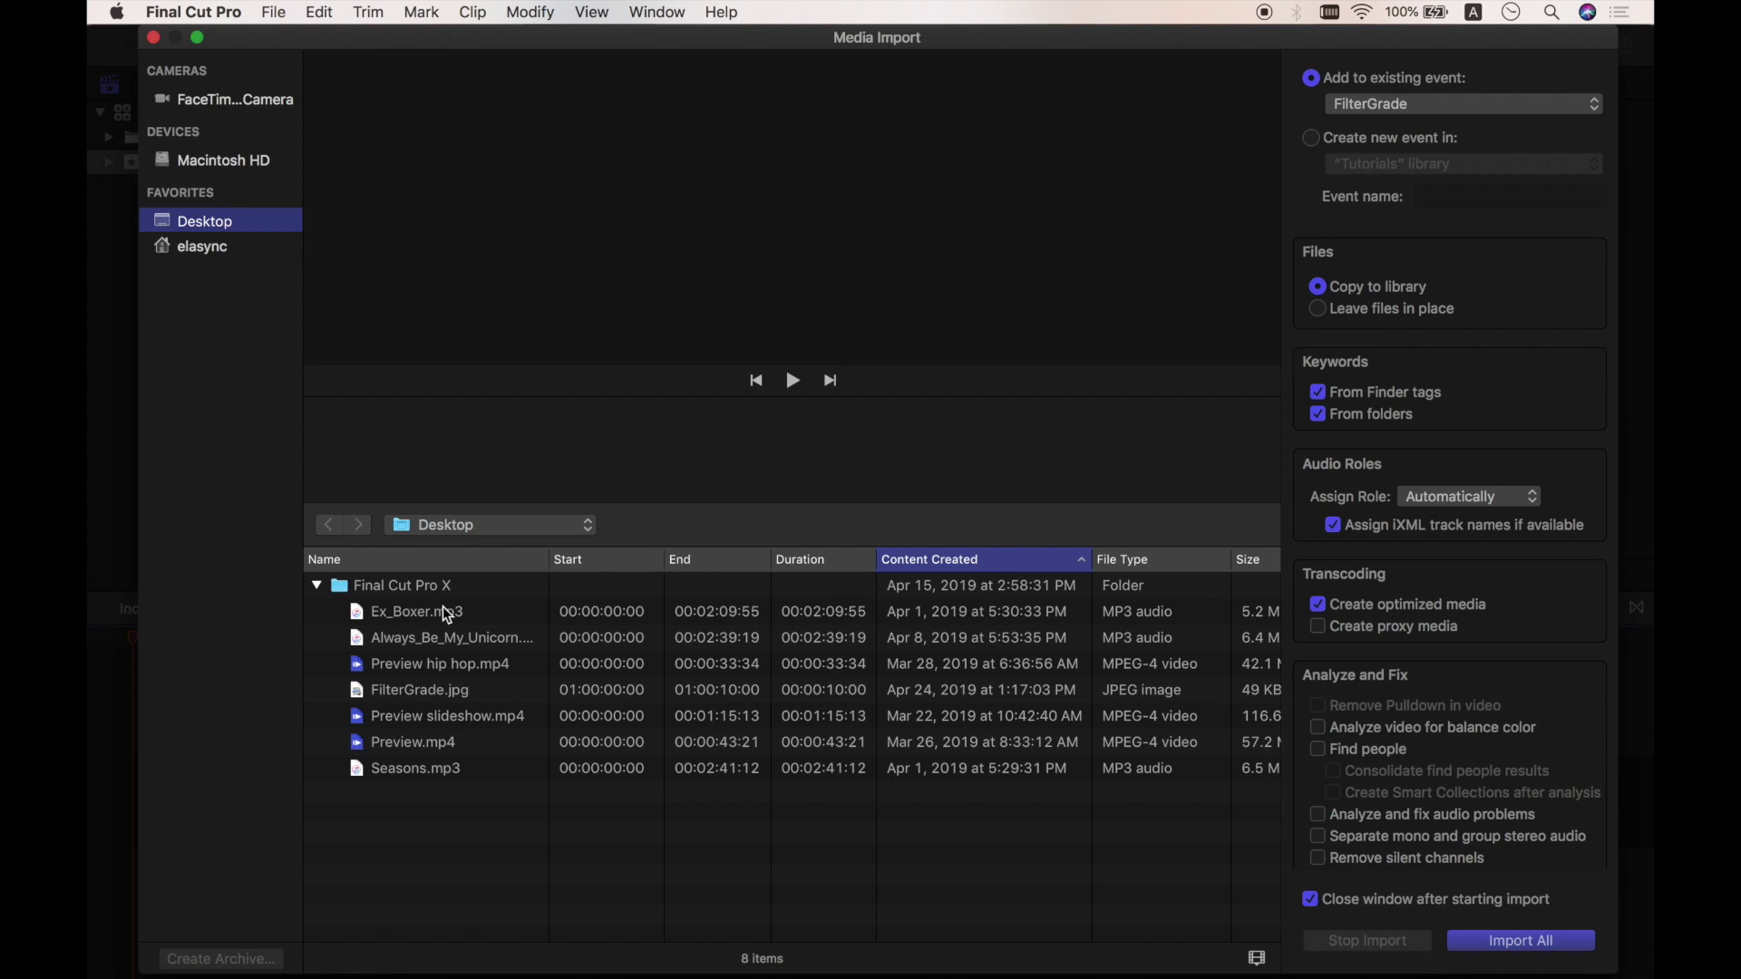
{"action": "left_click", "coordinate": [449, 662]}
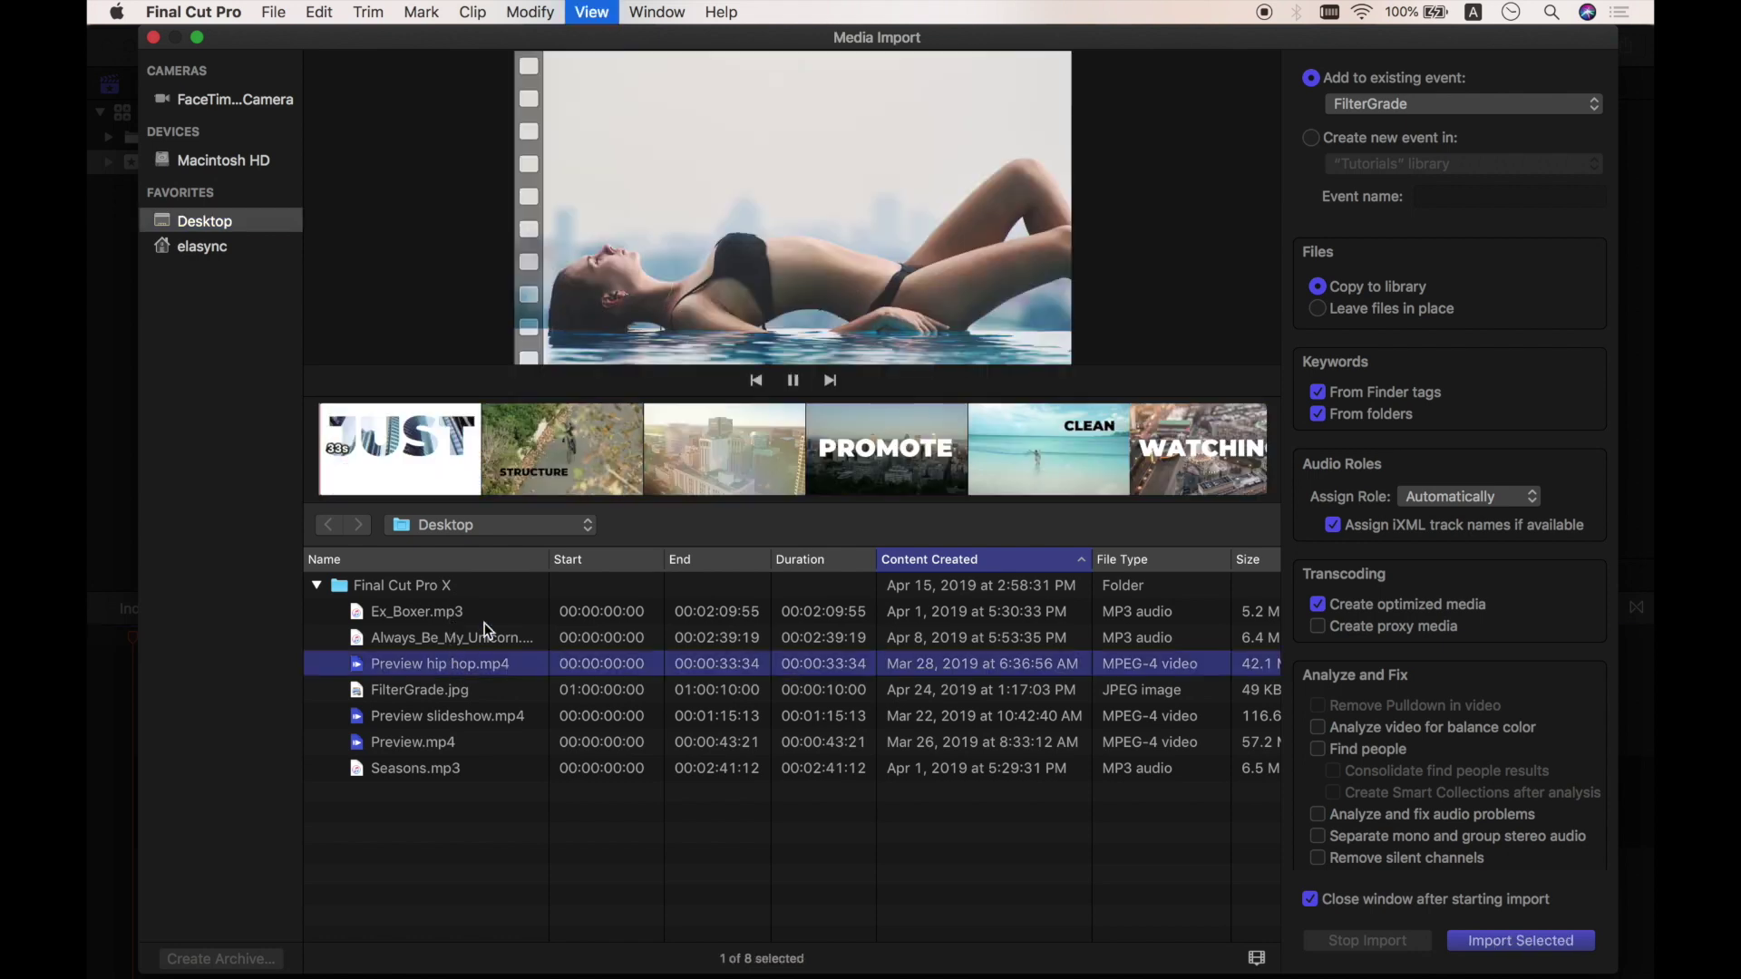
{"action": "key", "text": "space"}
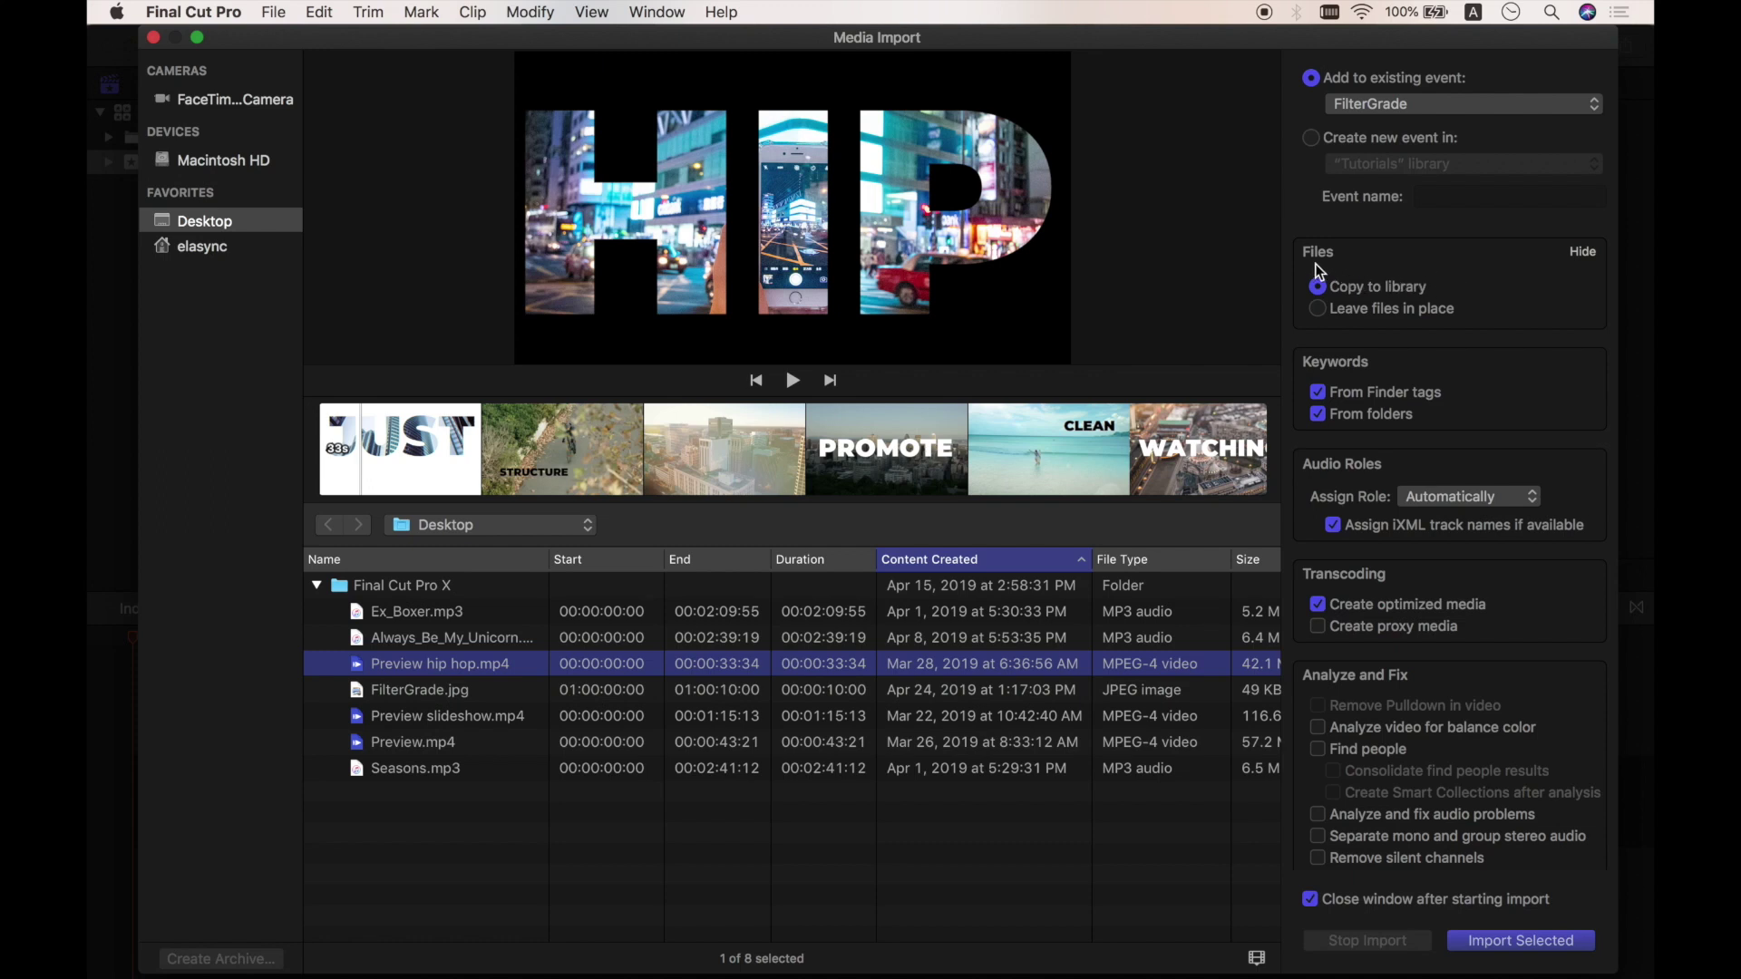
{"action": "left_click", "coordinate": [1324, 307]}
{"action": "left_click", "coordinate": [1322, 288]}
{"action": "left_click", "coordinate": [1322, 288]}
{"action": "left_click", "coordinate": [637, 613]}
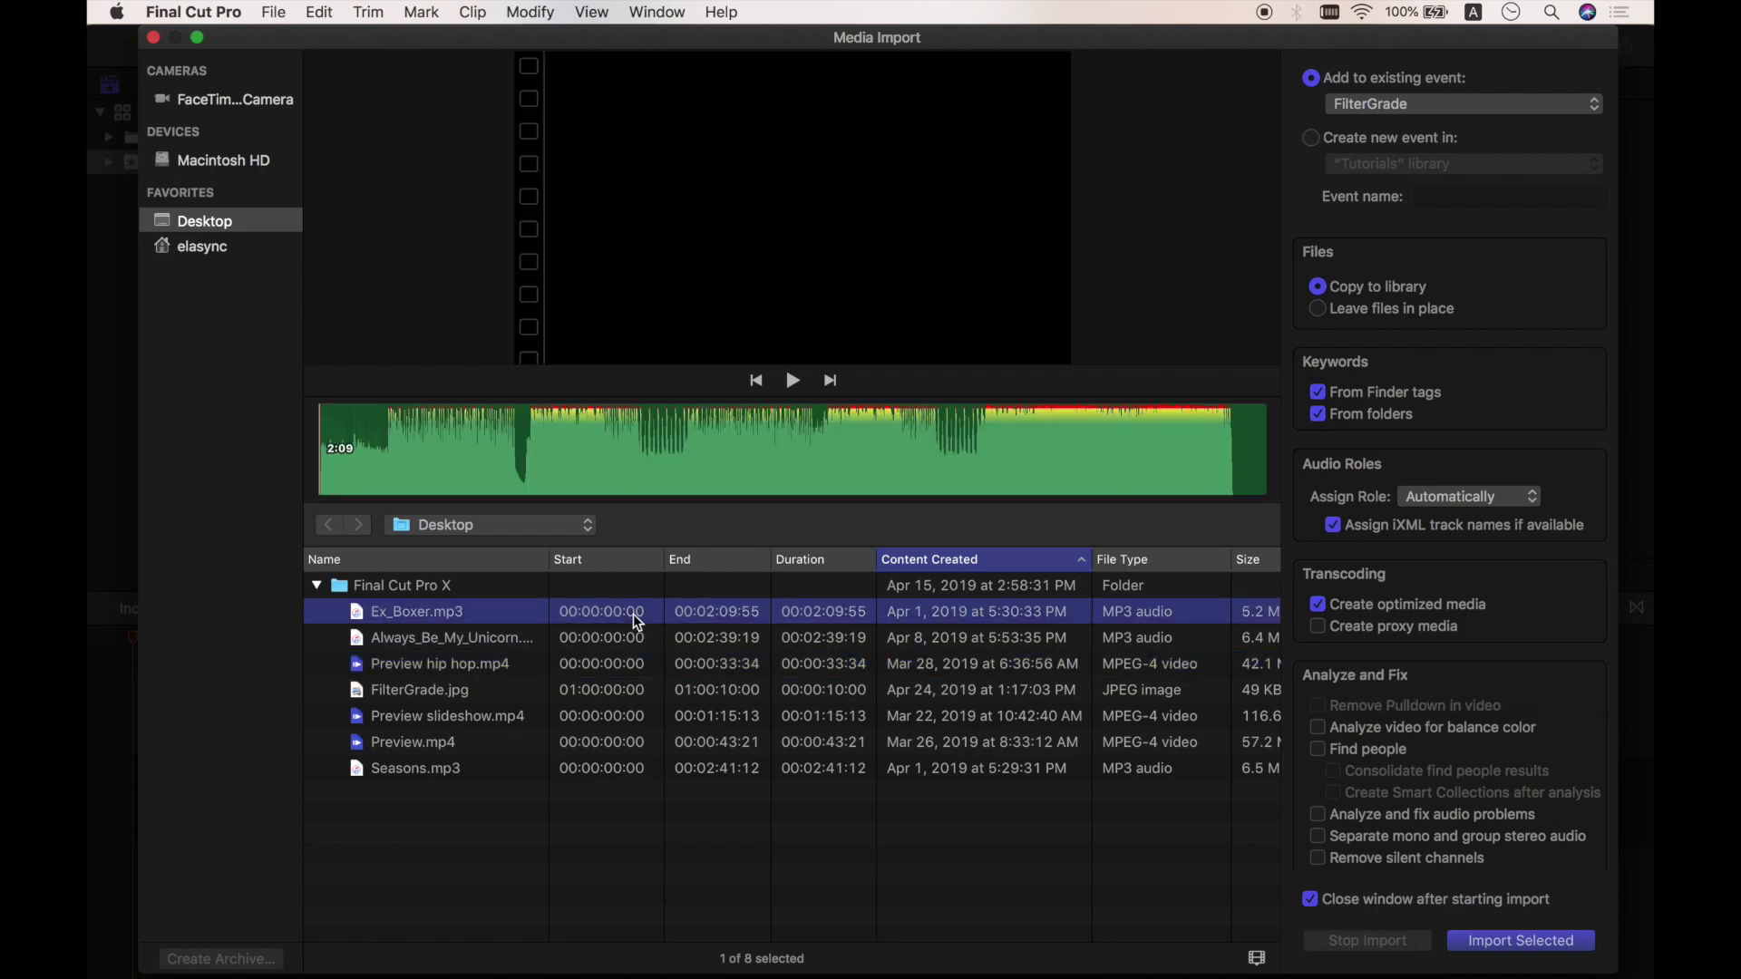
Import all seven files, down to Seasons.mp3, into the FilterGrade event
{"action": "left_click", "coordinate": [616, 771], "text": "shift"}
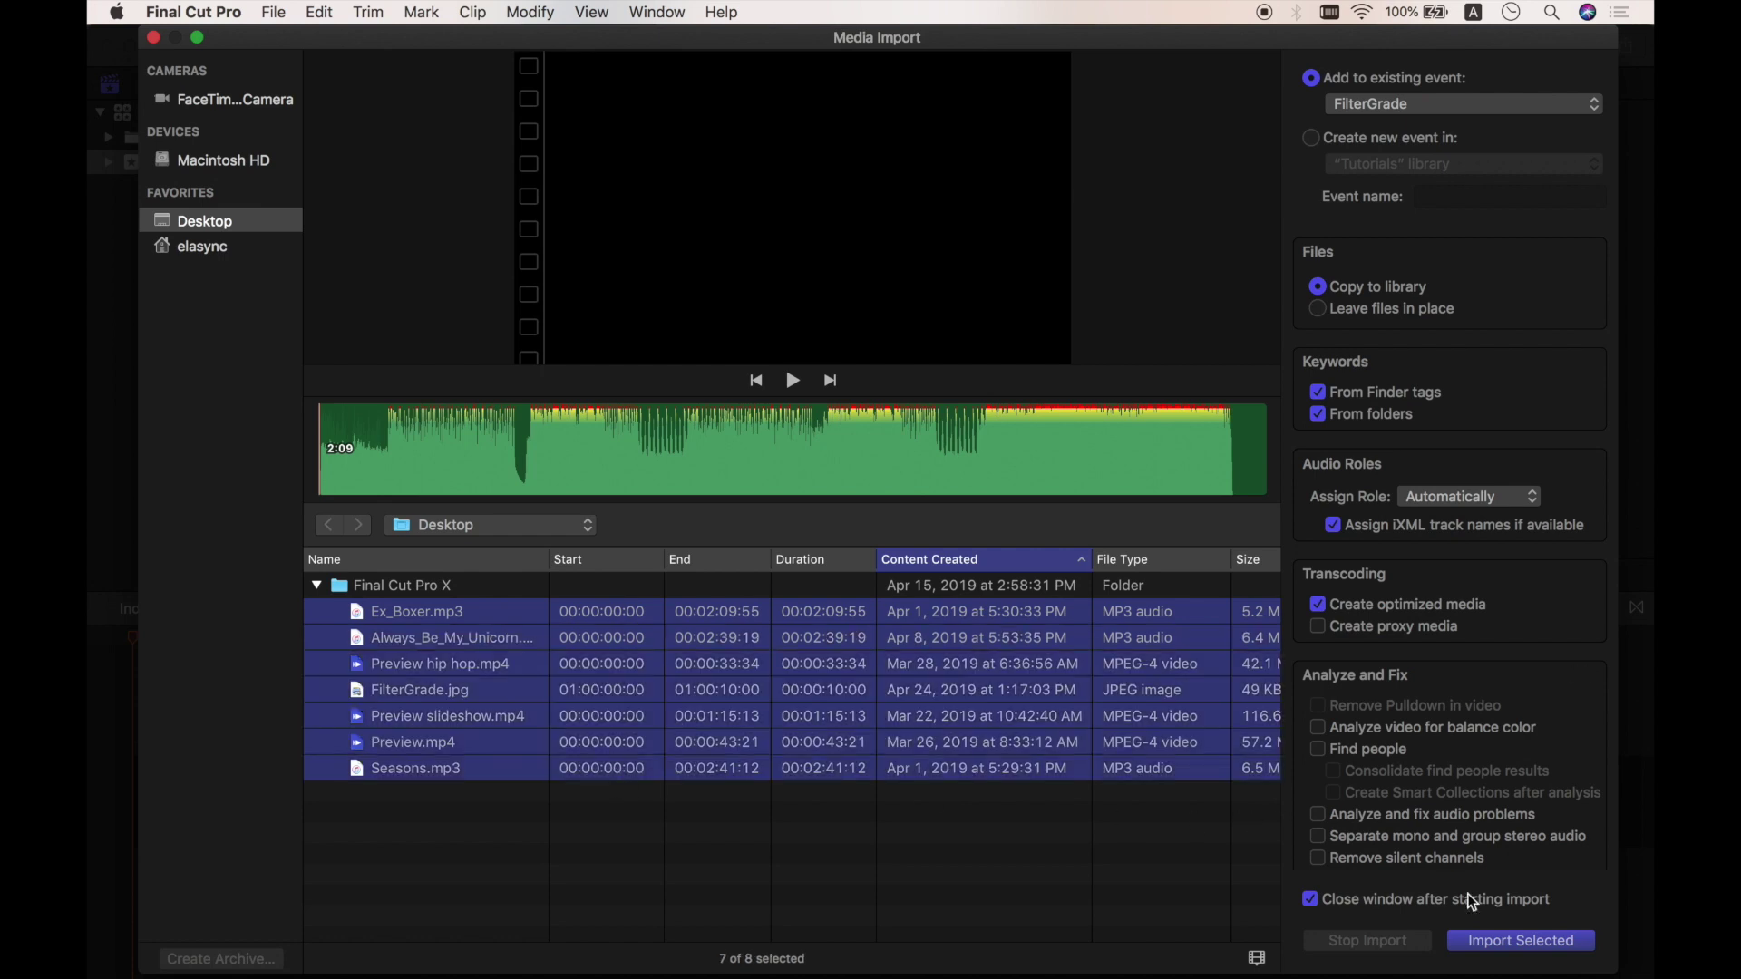
{"action": "left_click", "coordinate": [1507, 938]}
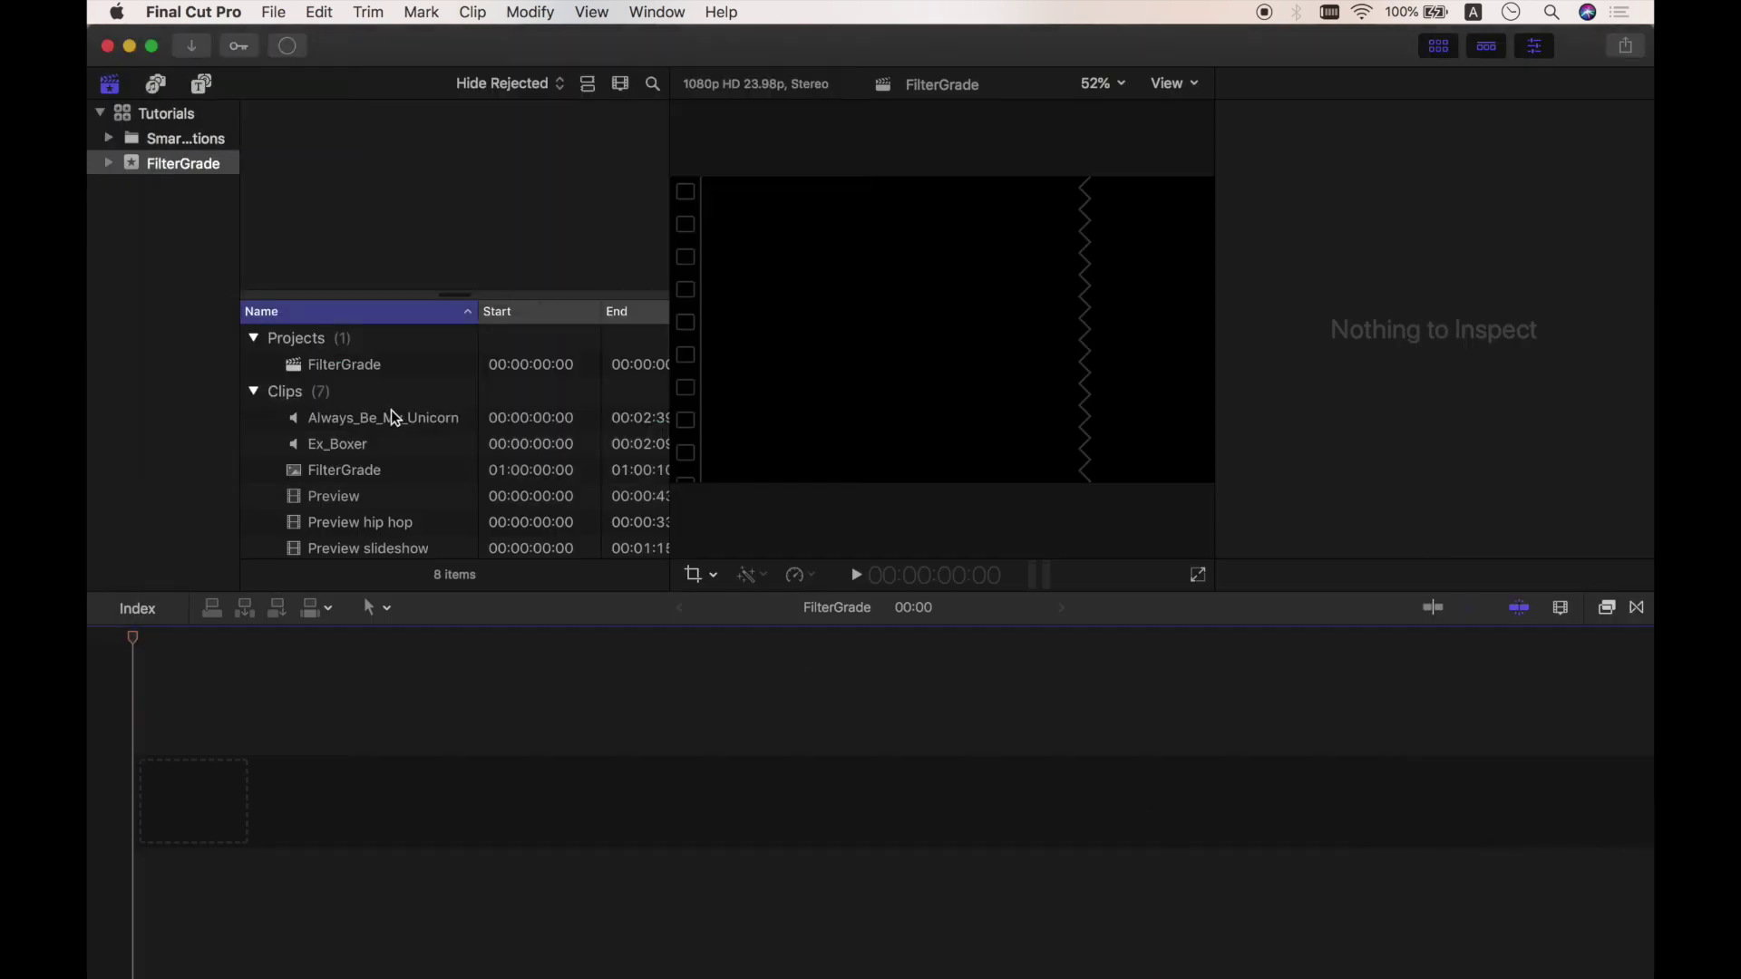
{"action": "left_click", "coordinate": [392, 424]}
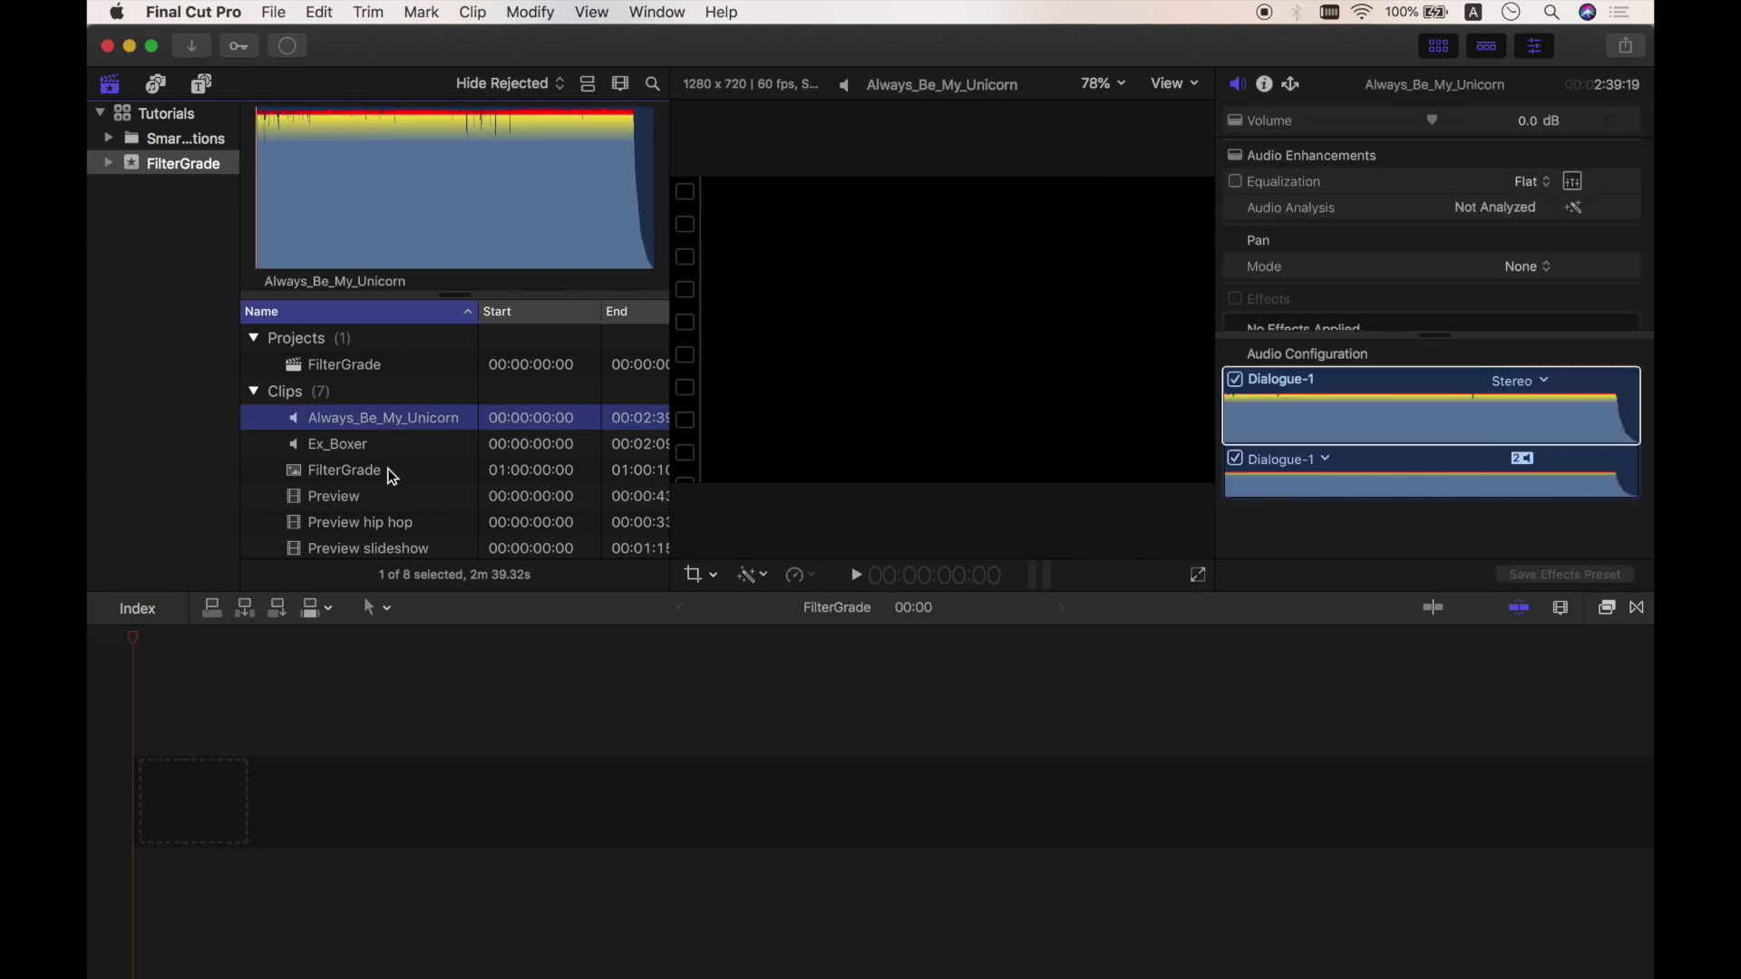
Preview the Preview and Preview hip hop clips in the viewer
{"action": "left_click", "coordinate": [393, 498]}
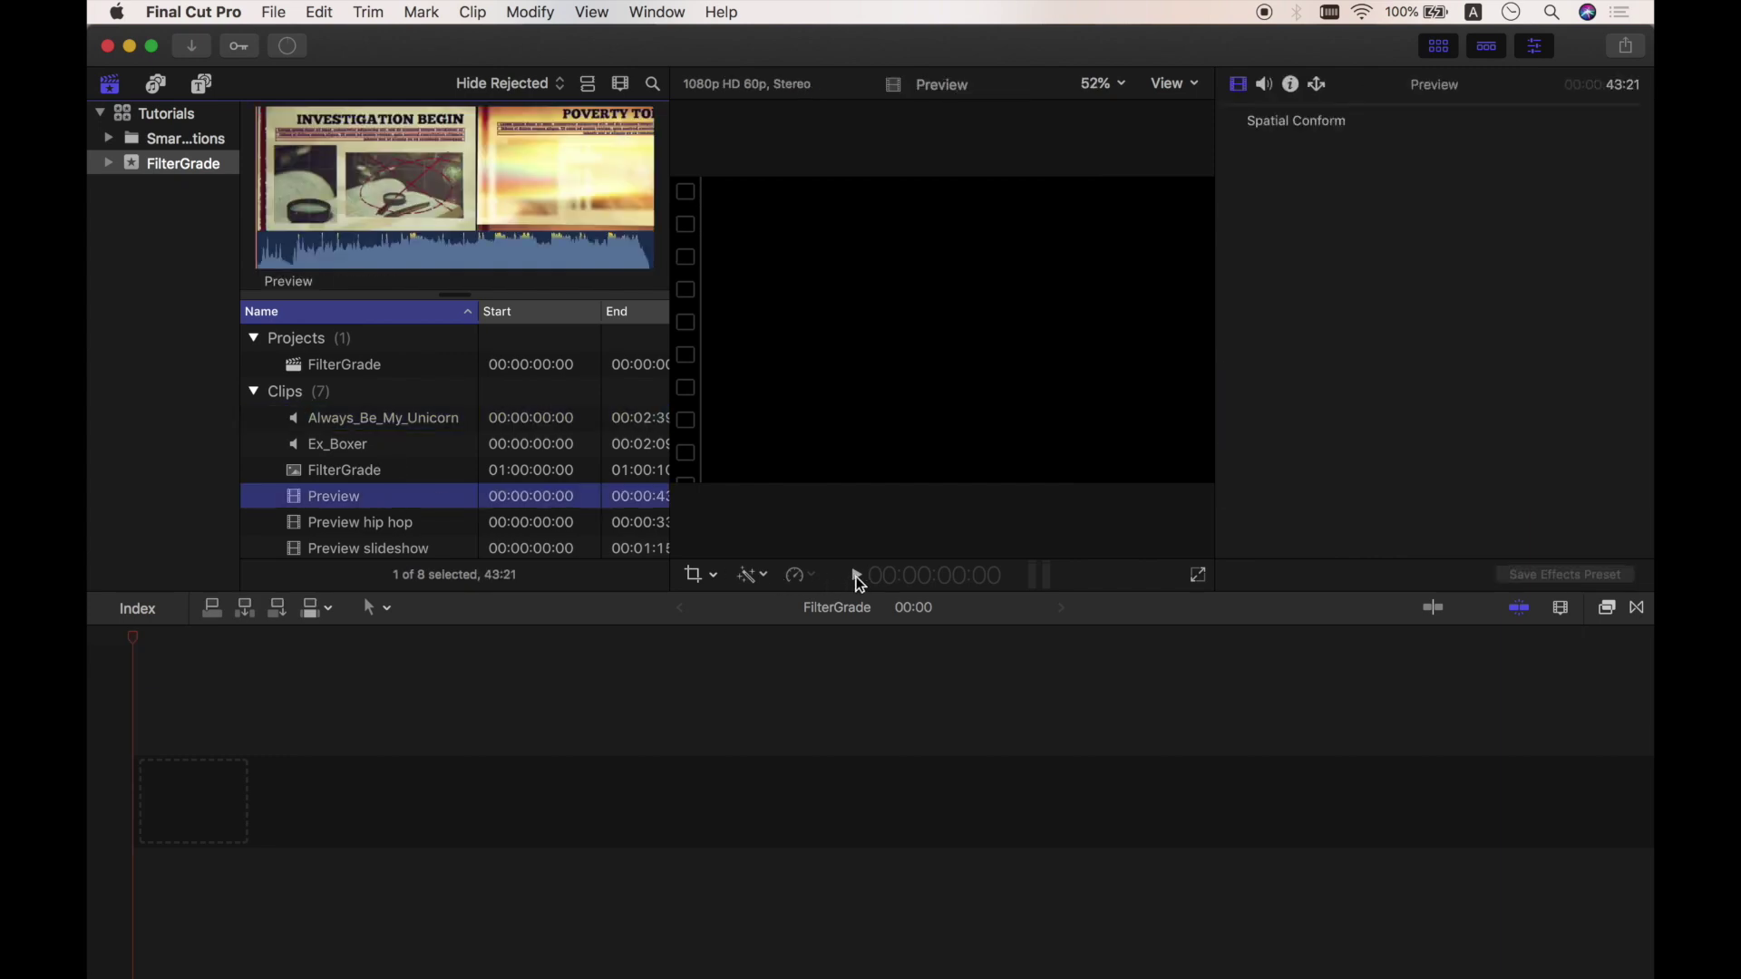
{"action": "left_click", "coordinate": [861, 578]}
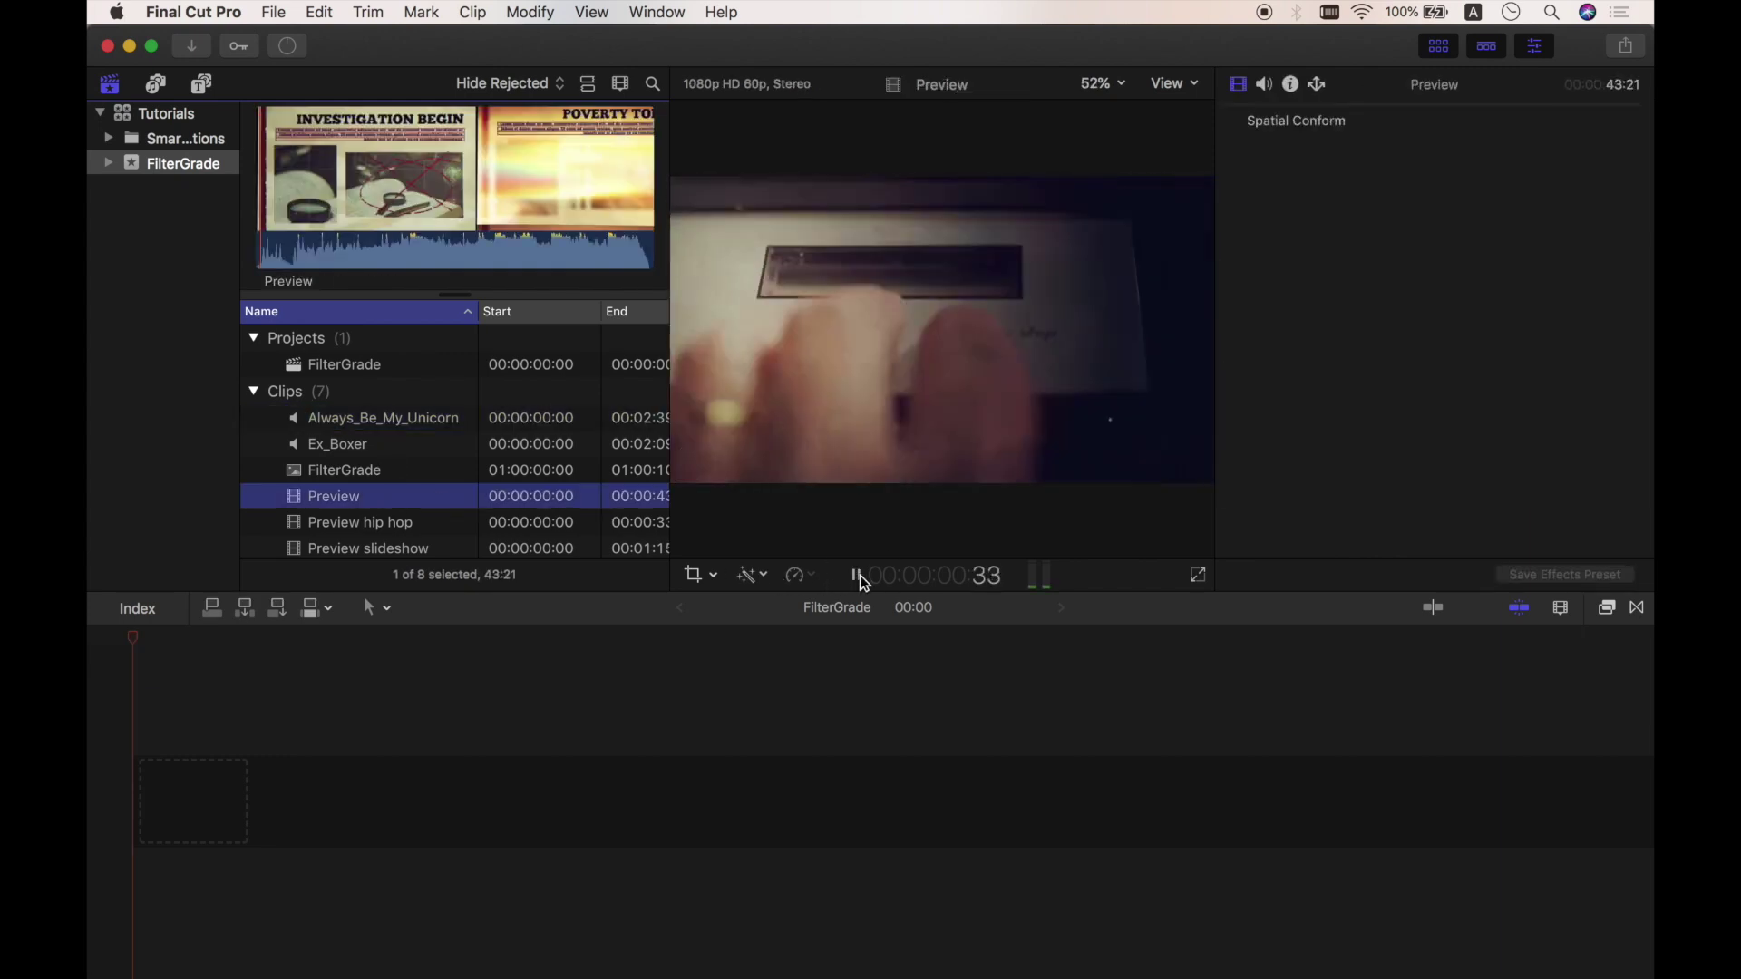
{"action": "left_click", "coordinate": [860, 578]}
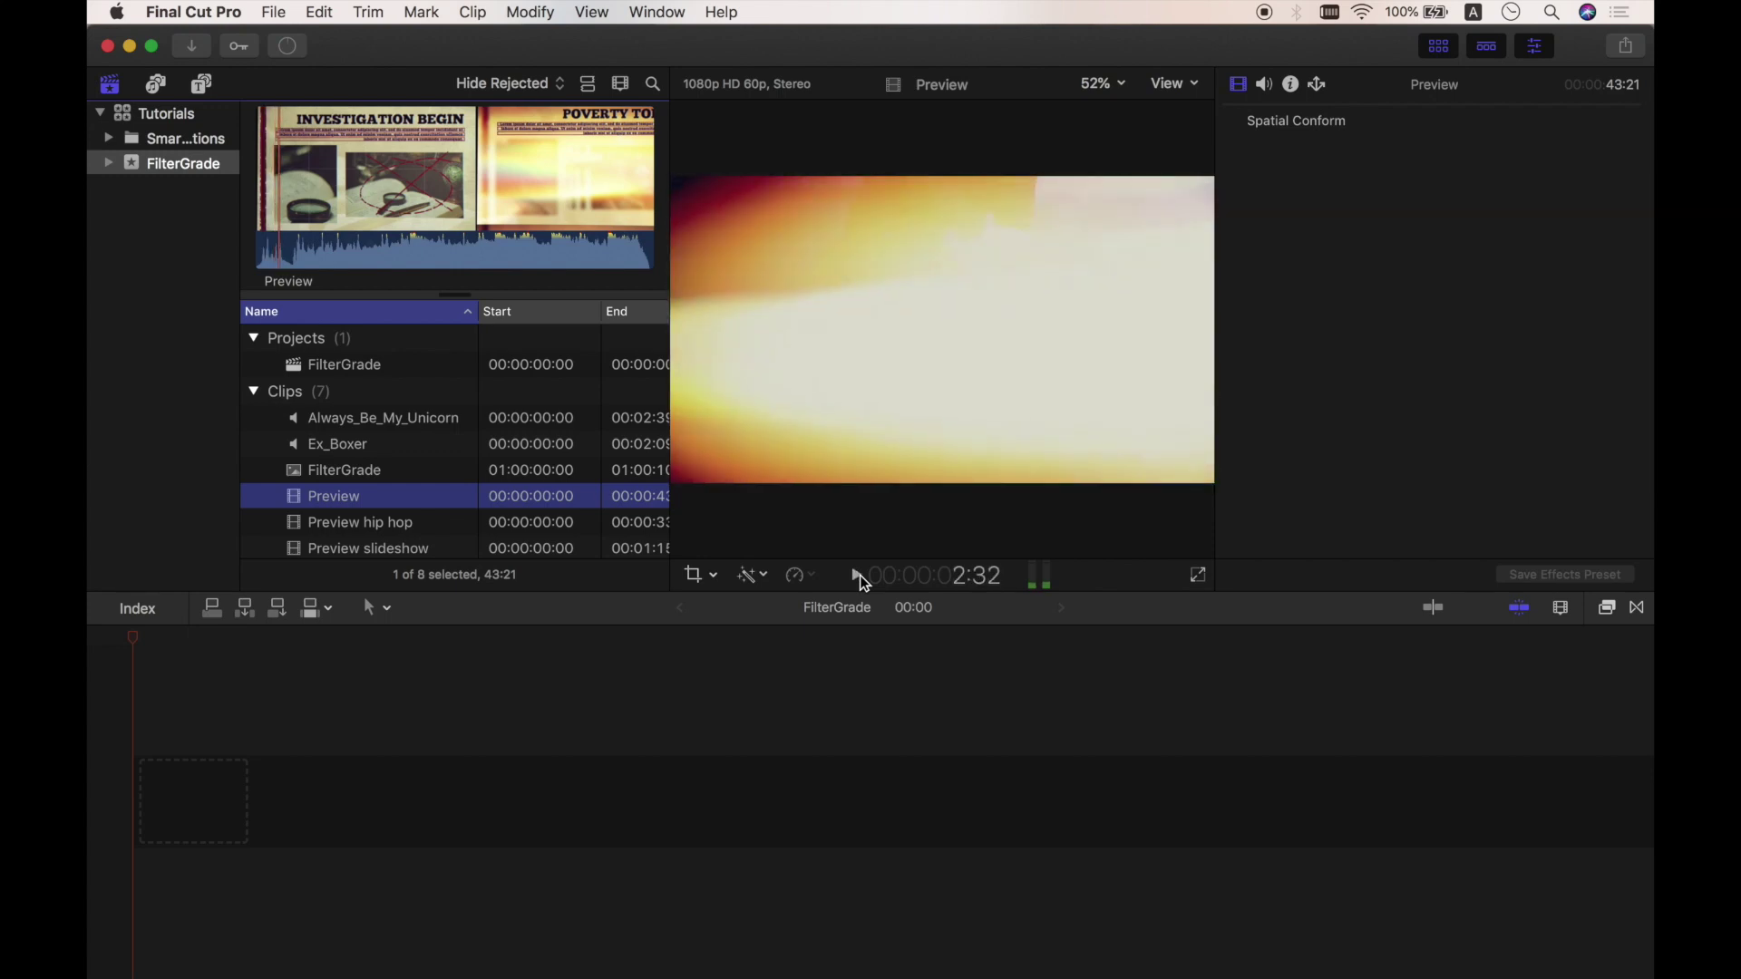
{"action": "left_click", "coordinate": [422, 522]}
{"action": "key", "text": "space"}
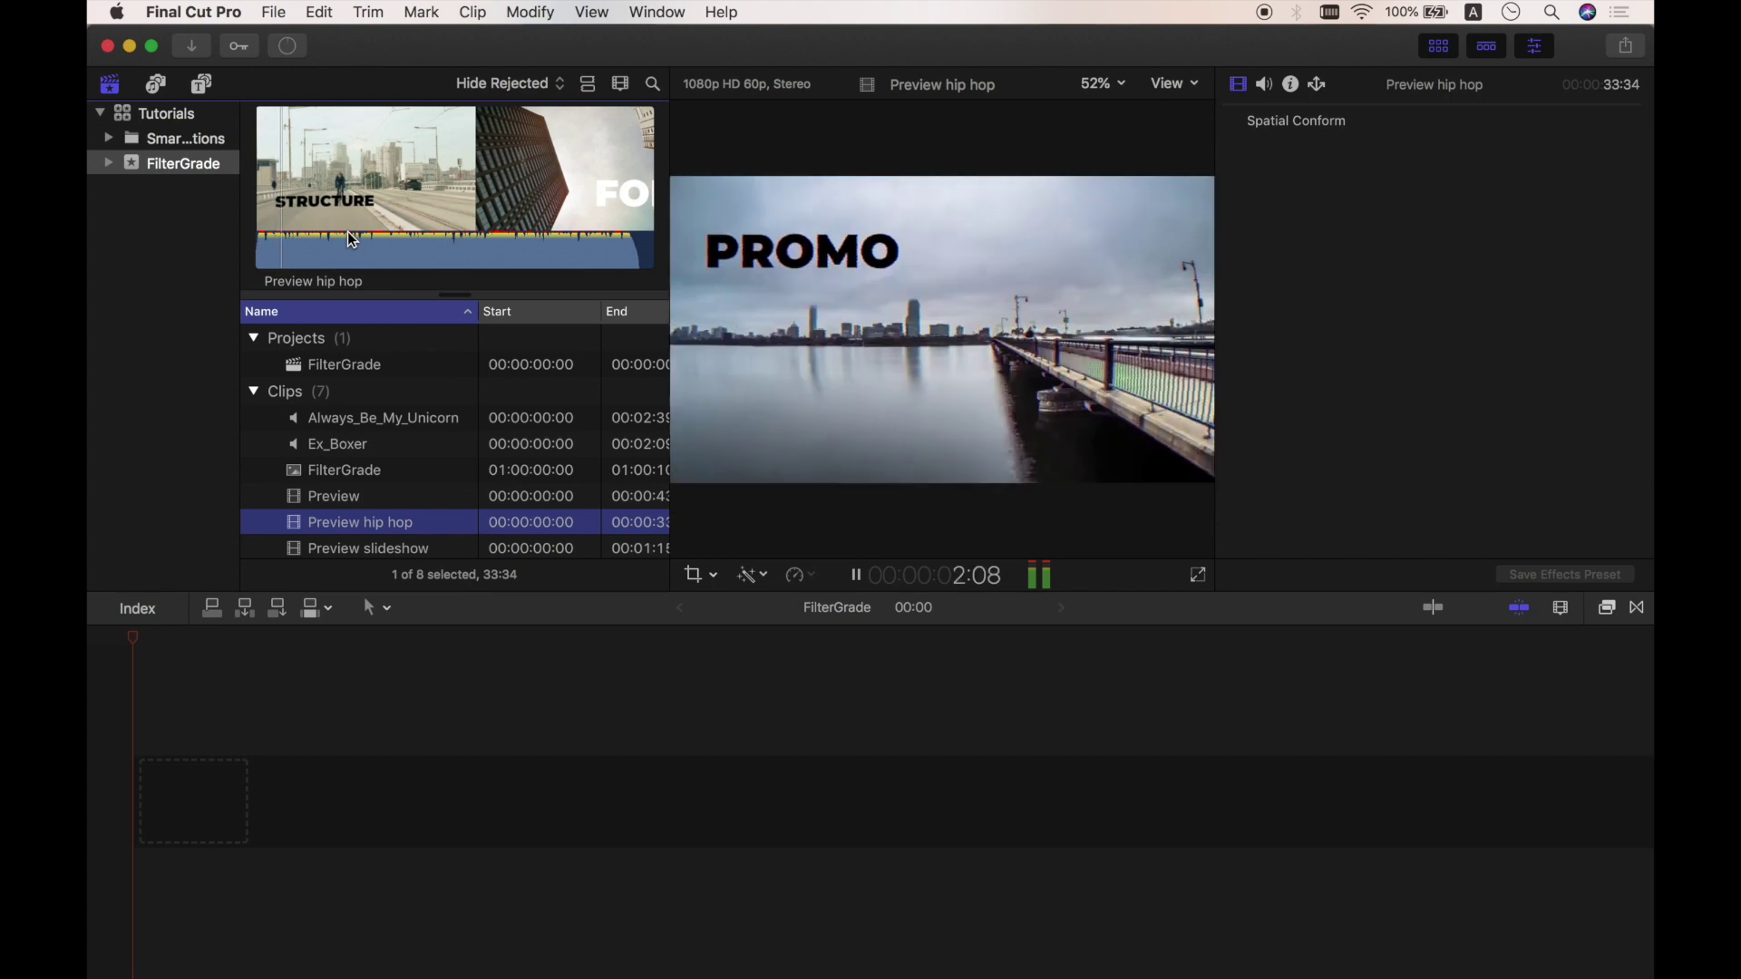
{"action": "key", "text": "space"}
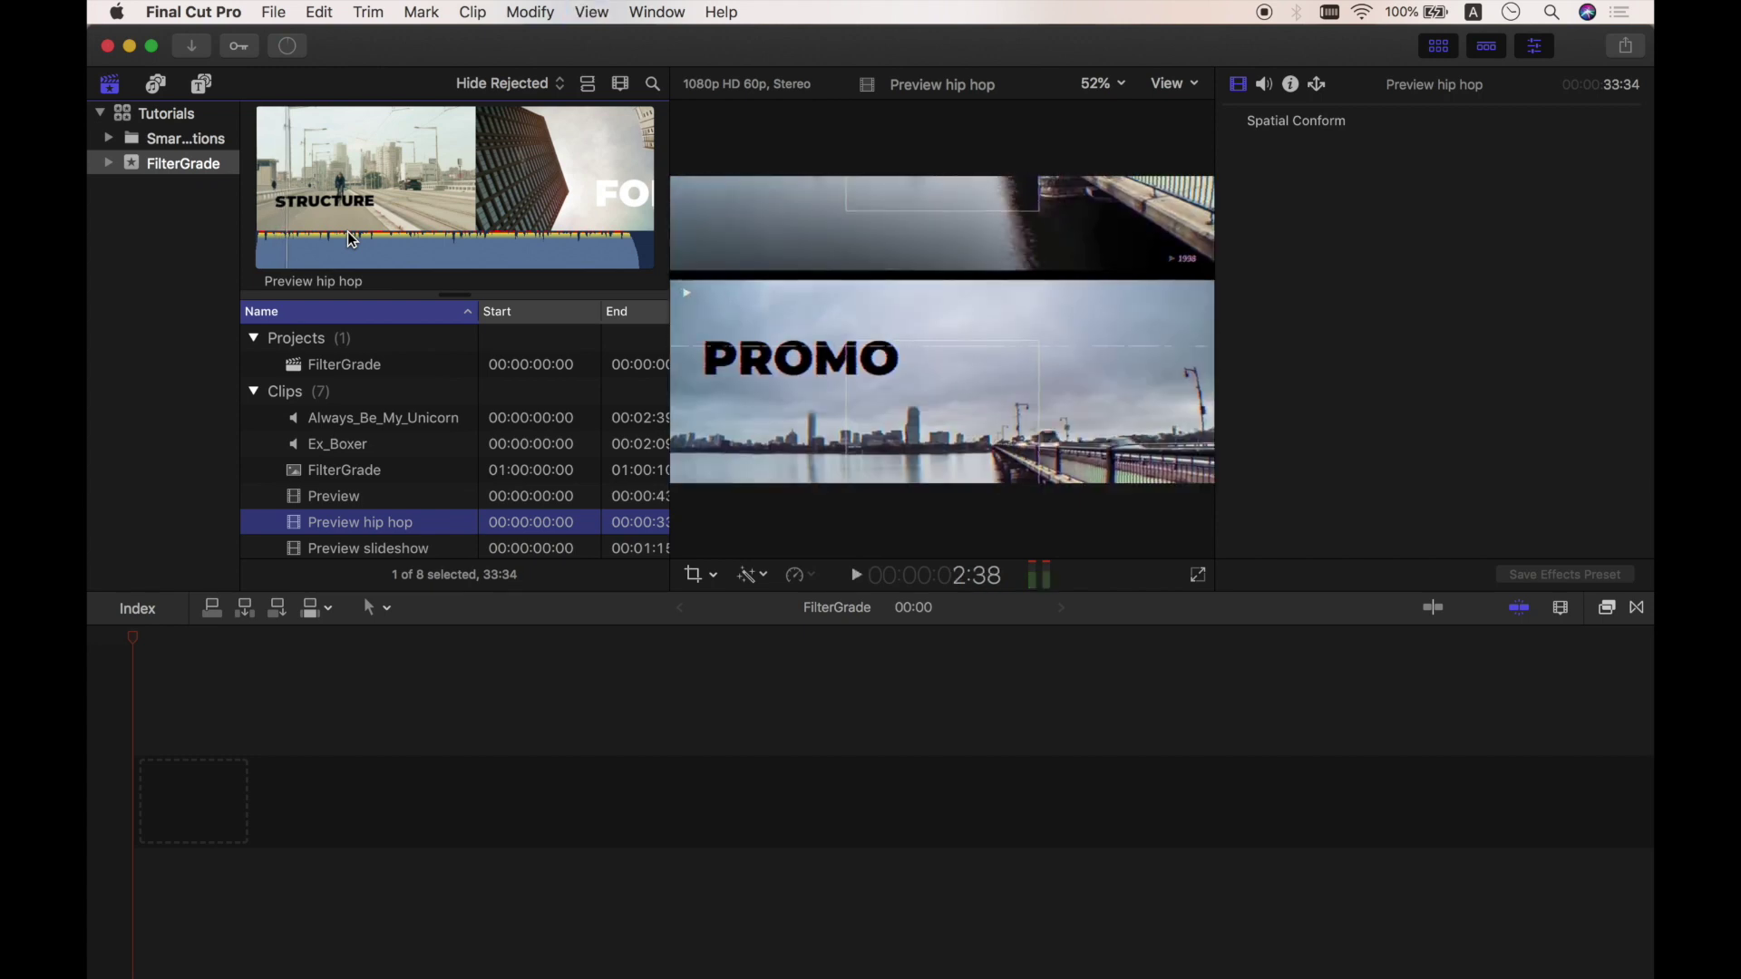
{"action": "scroll", "coordinate": [404, 549], "scroll_direction": "down", "scroll_amount": 1}
Place Preview slideshow in the timeline and add a 15-second range of it
{"action": "left_click", "coordinate": [397, 524]}
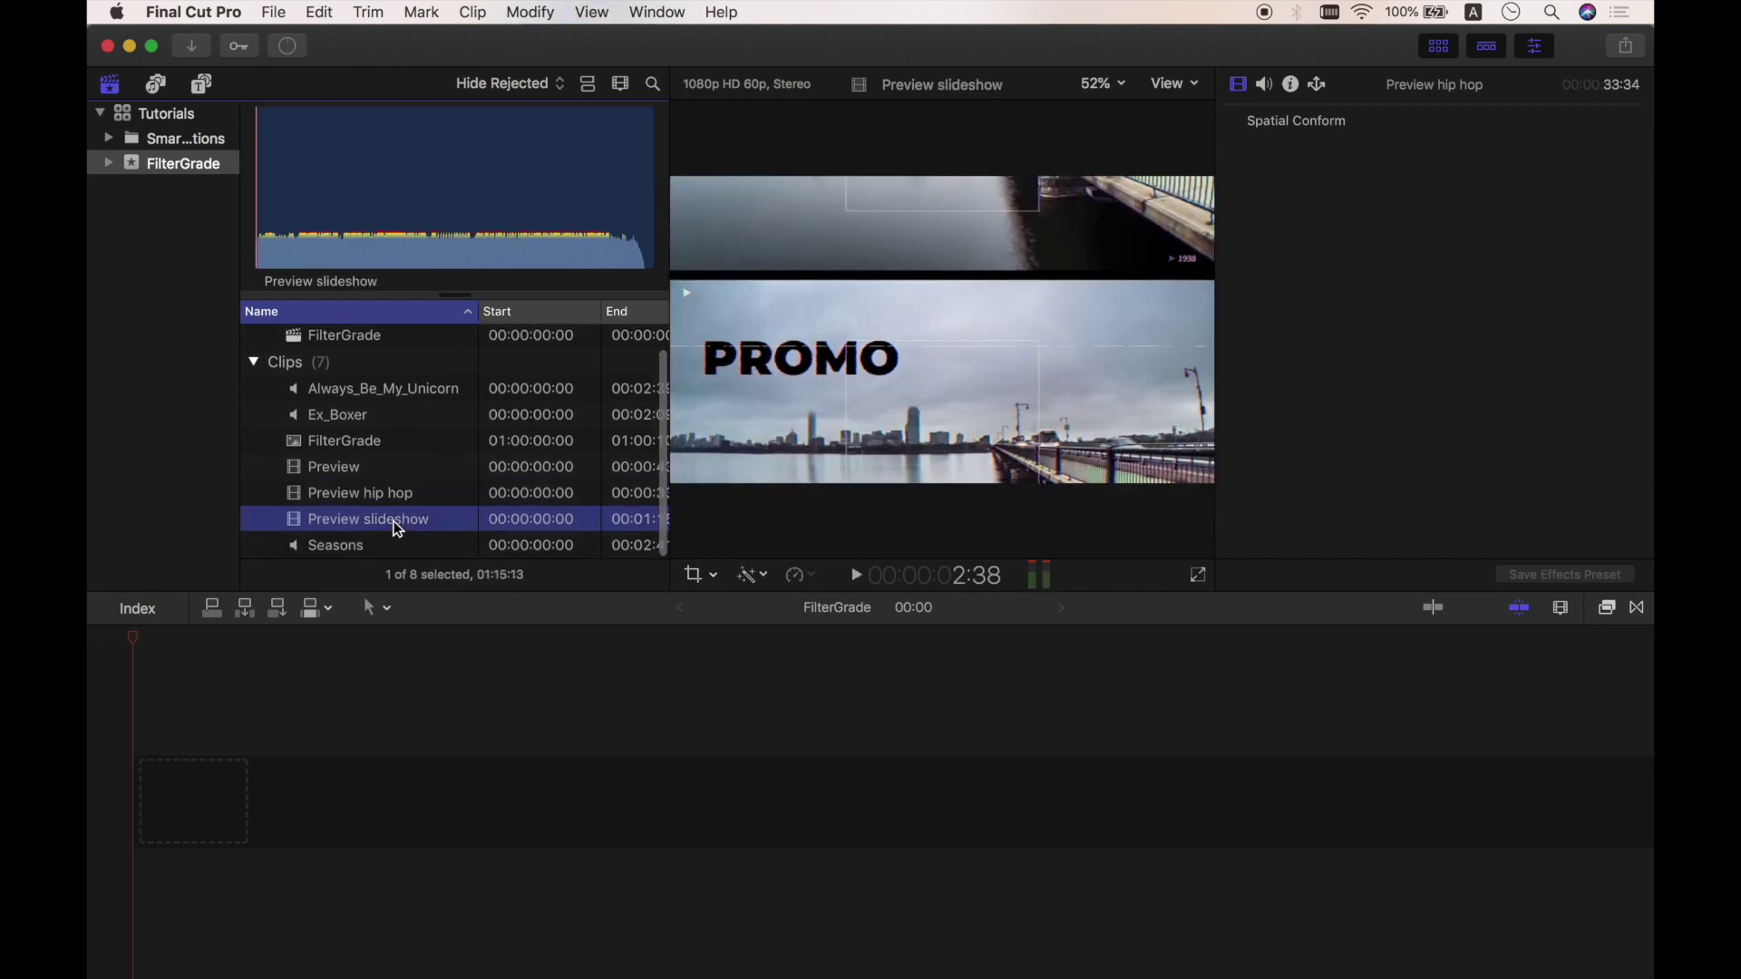
{"action": "left_click_drag", "start_coordinate": [398, 529], "coordinate": [190, 803]}
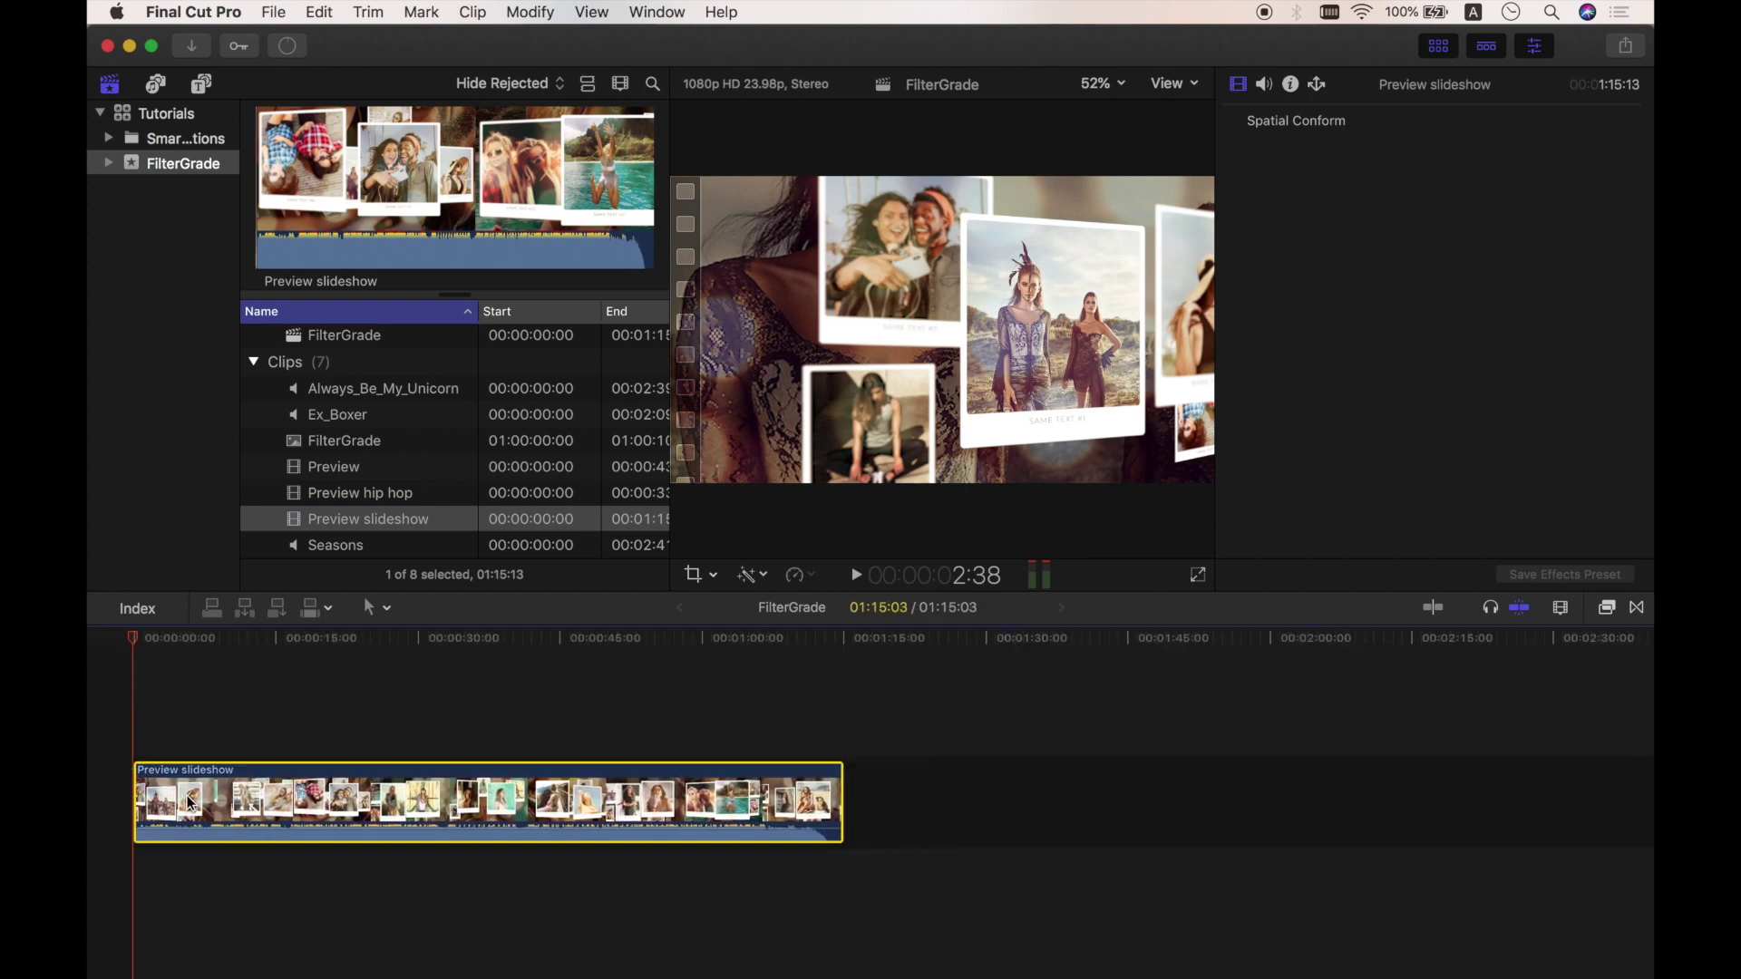
{"action": "left_click", "coordinate": [313, 200]}
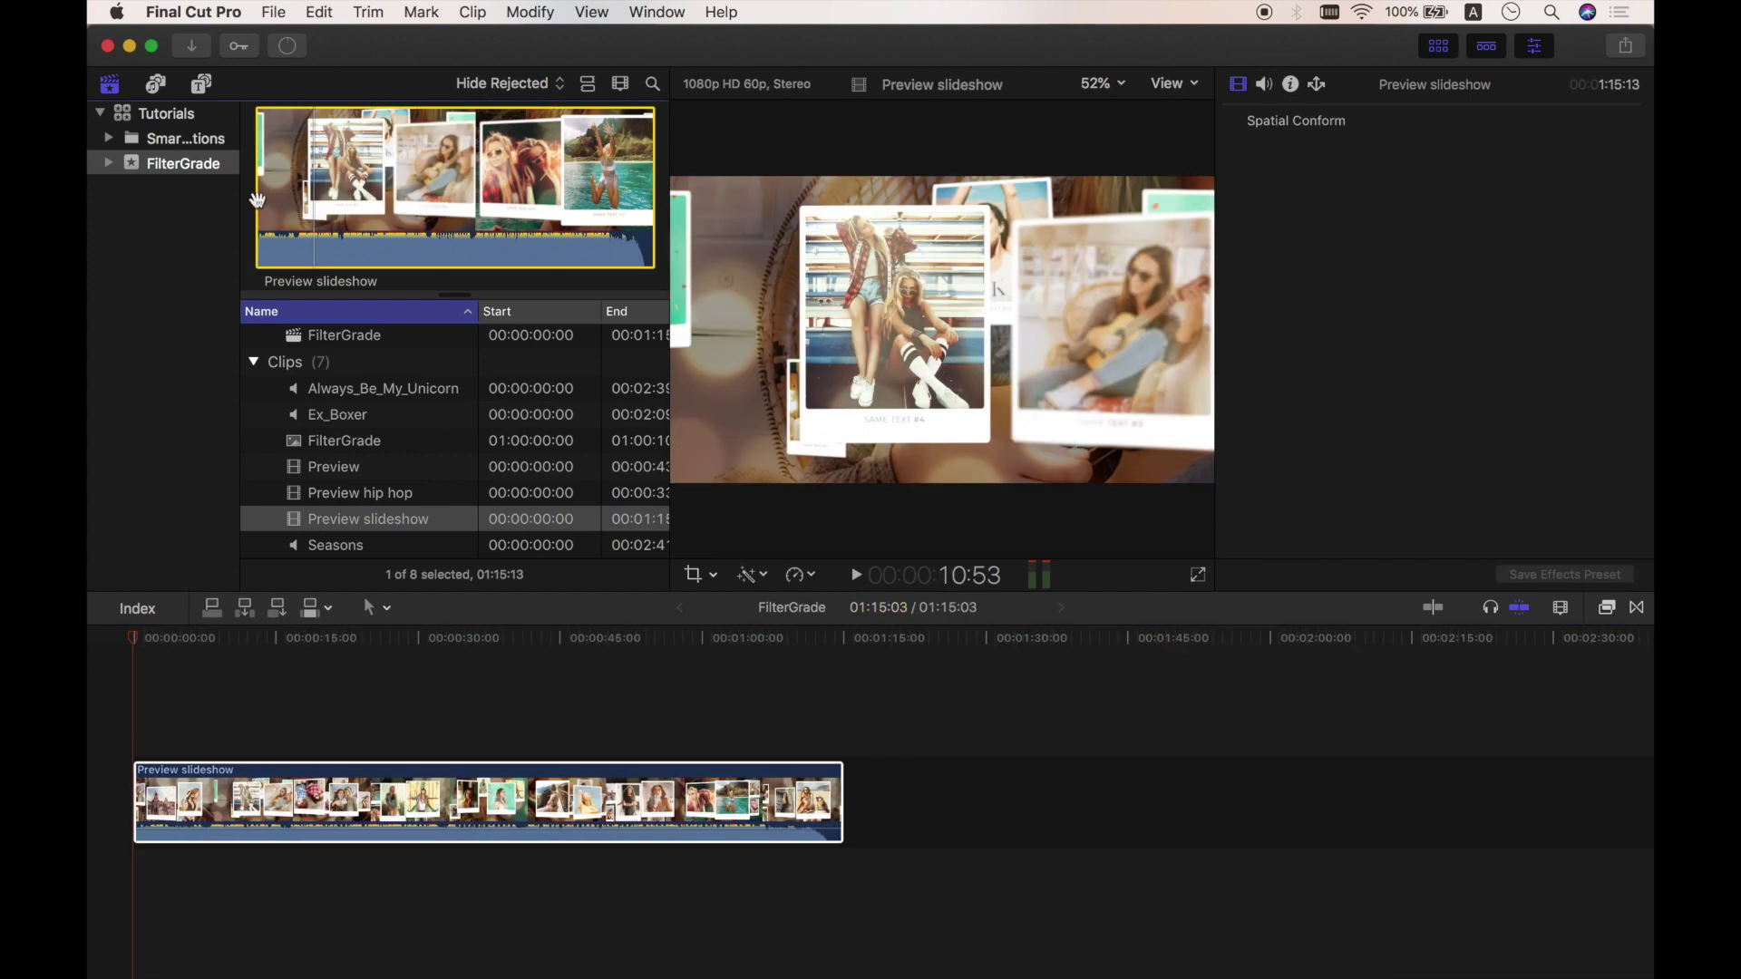
{"action": "left_click_drag", "start_coordinate": [256, 200], "coordinate": [452, 199]}
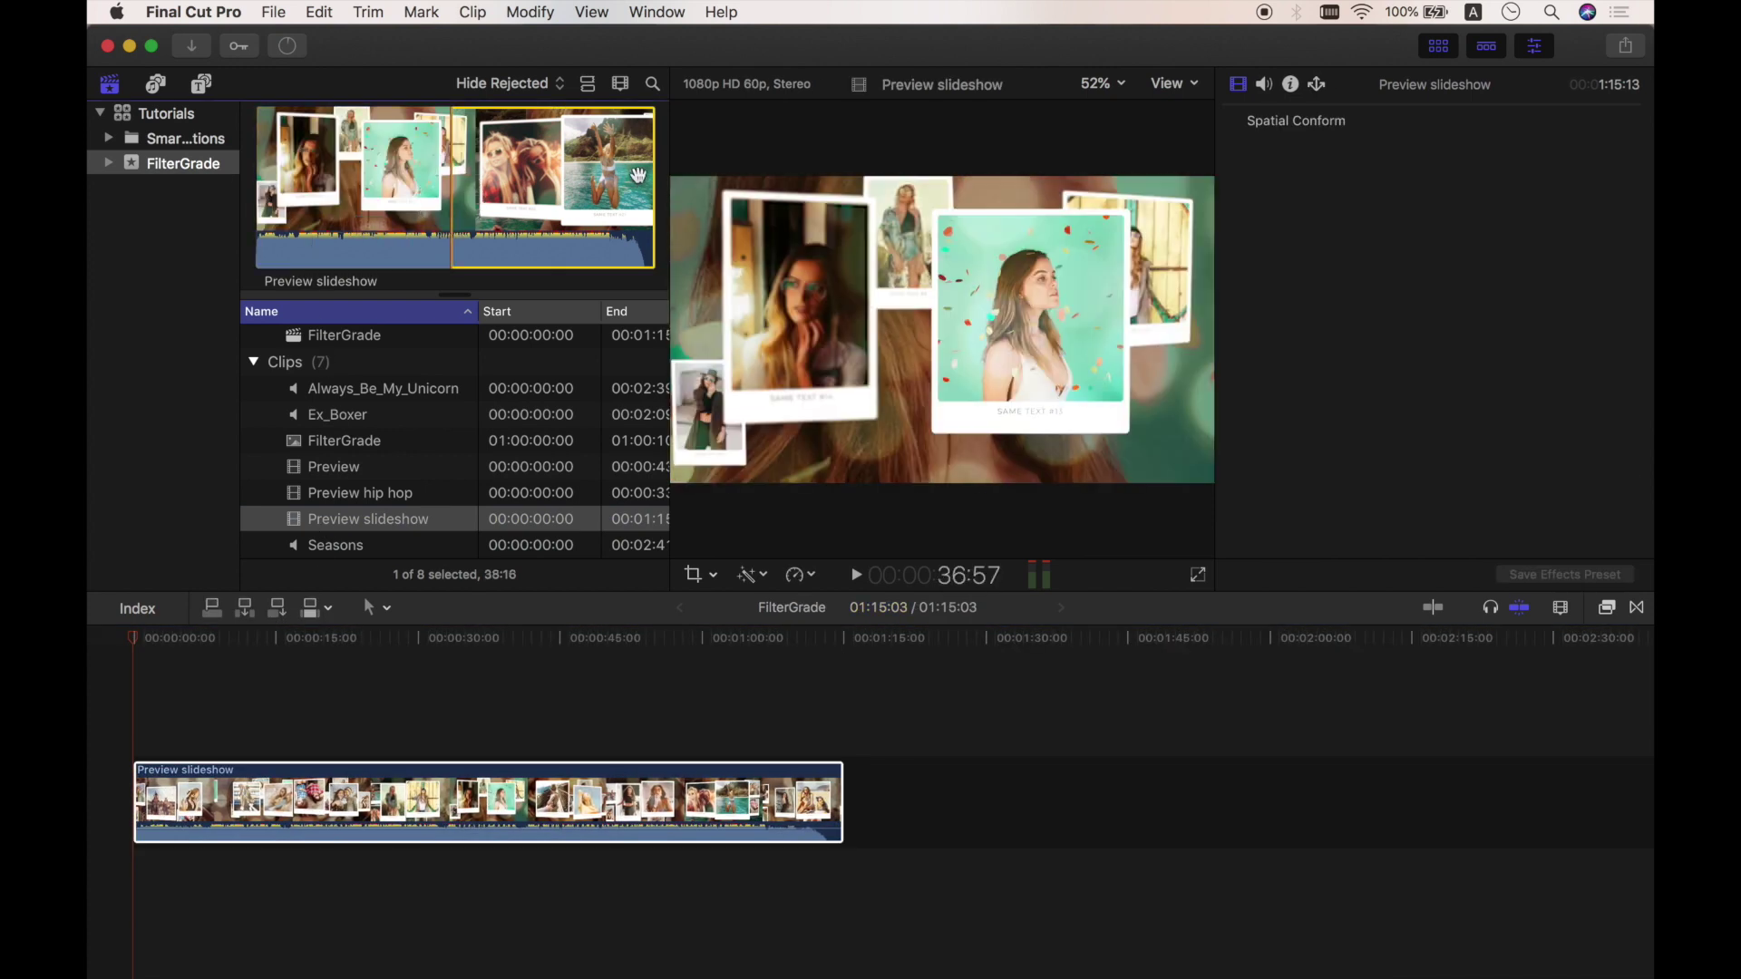
{"action": "left_click_drag", "start_coordinate": [654, 174], "coordinate": [906, 798]}
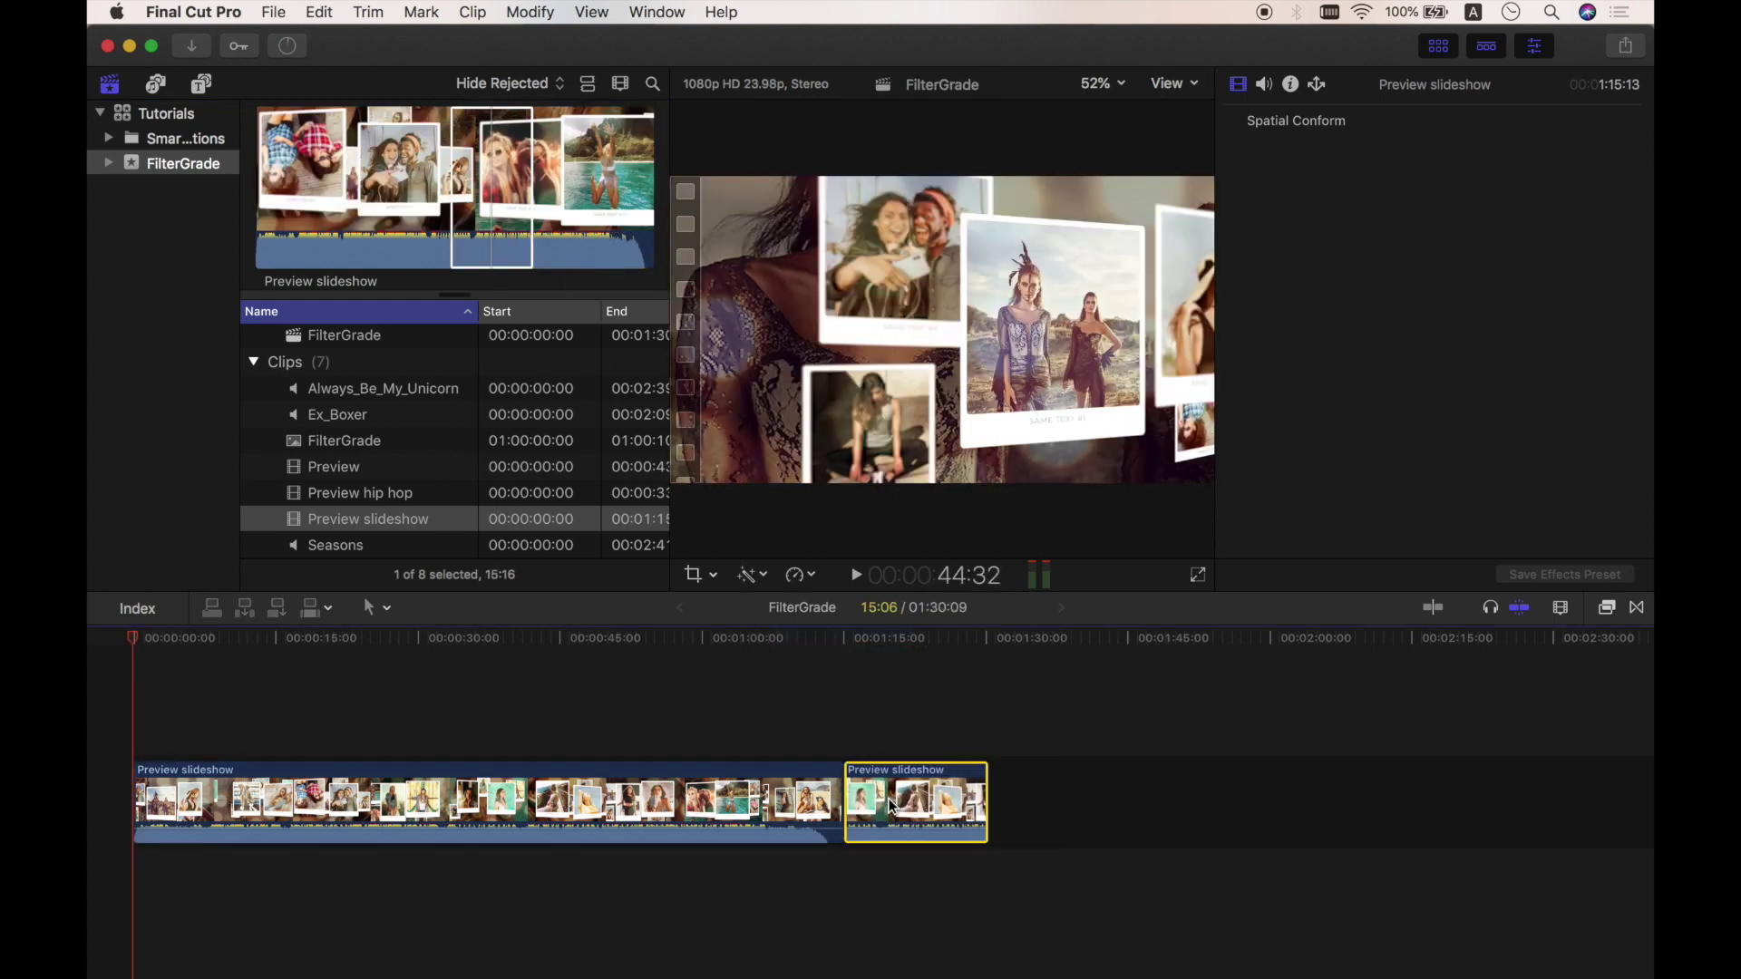
Append the Preview and Preview hip hop clips to the timeline
{"action": "left_click", "coordinate": [346, 468]}
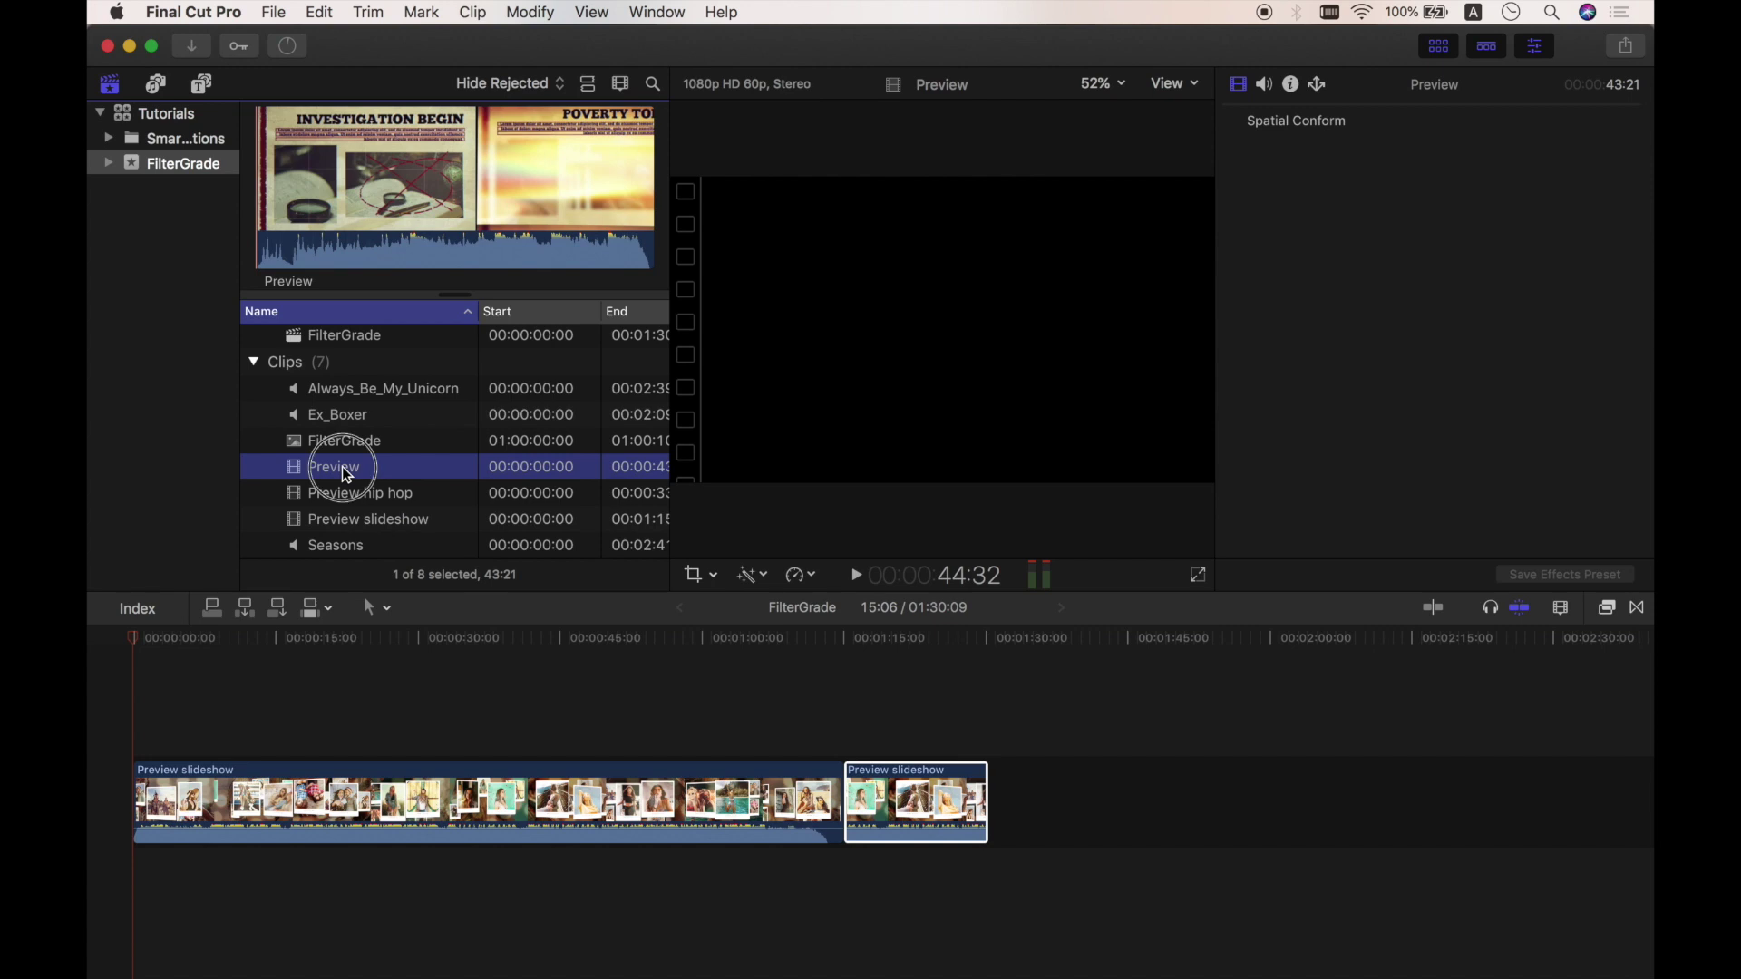
{"action": "left_click_drag", "start_coordinate": [345, 468], "coordinate": [1010, 838]}
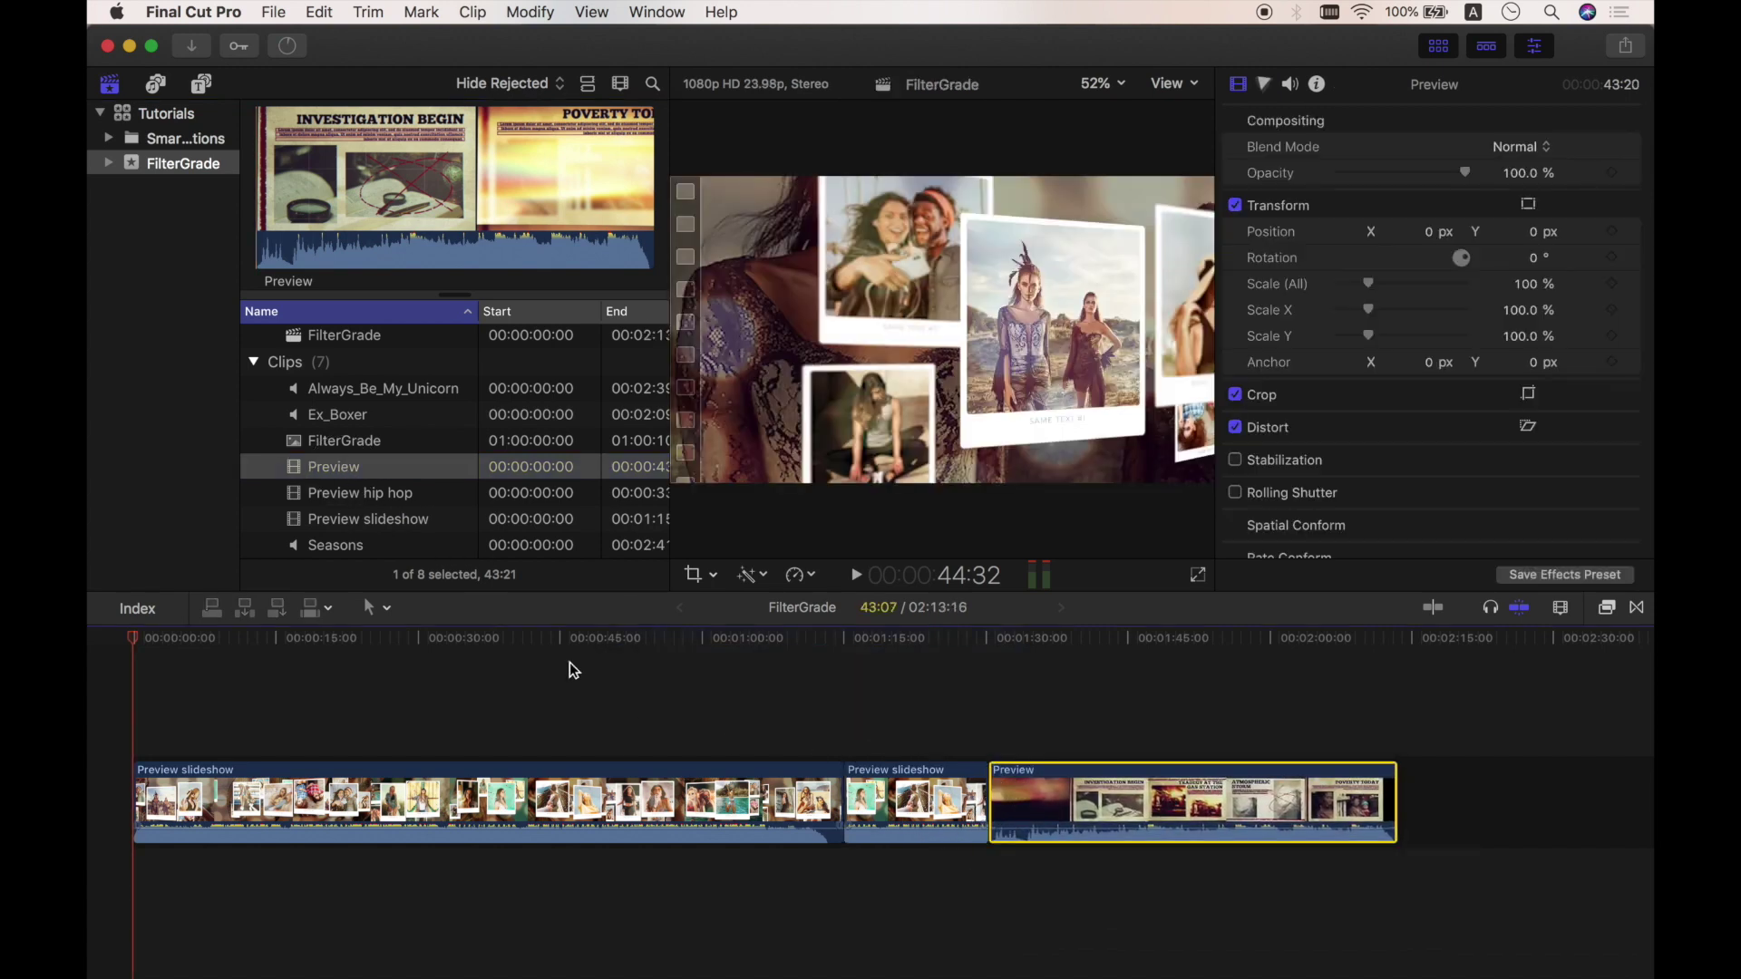
{"action": "left_click", "coordinate": [416, 495]}
{"action": "left_click_drag", "start_coordinate": [402, 498], "coordinate": [1407, 795]}
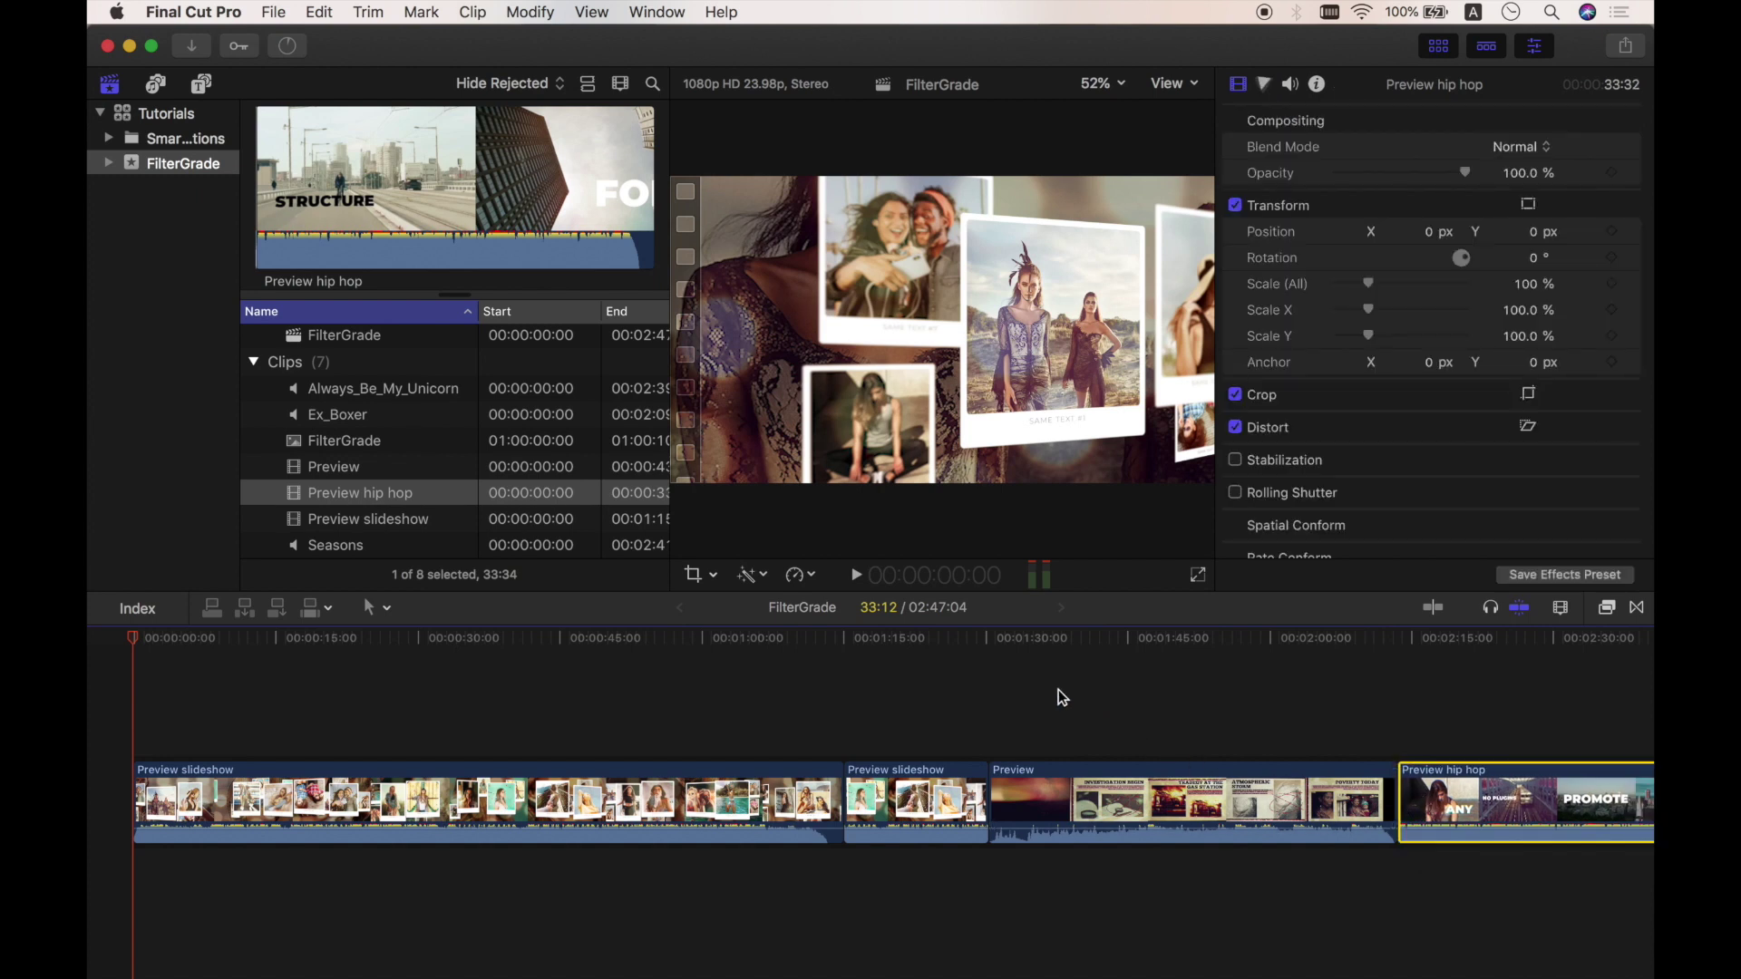
Move the Preview clip ahead of the short slideshow section and select that section
{"action": "scroll", "coordinate": [1058, 689], "scroll_direction": "right", "scroll_amount": 5}
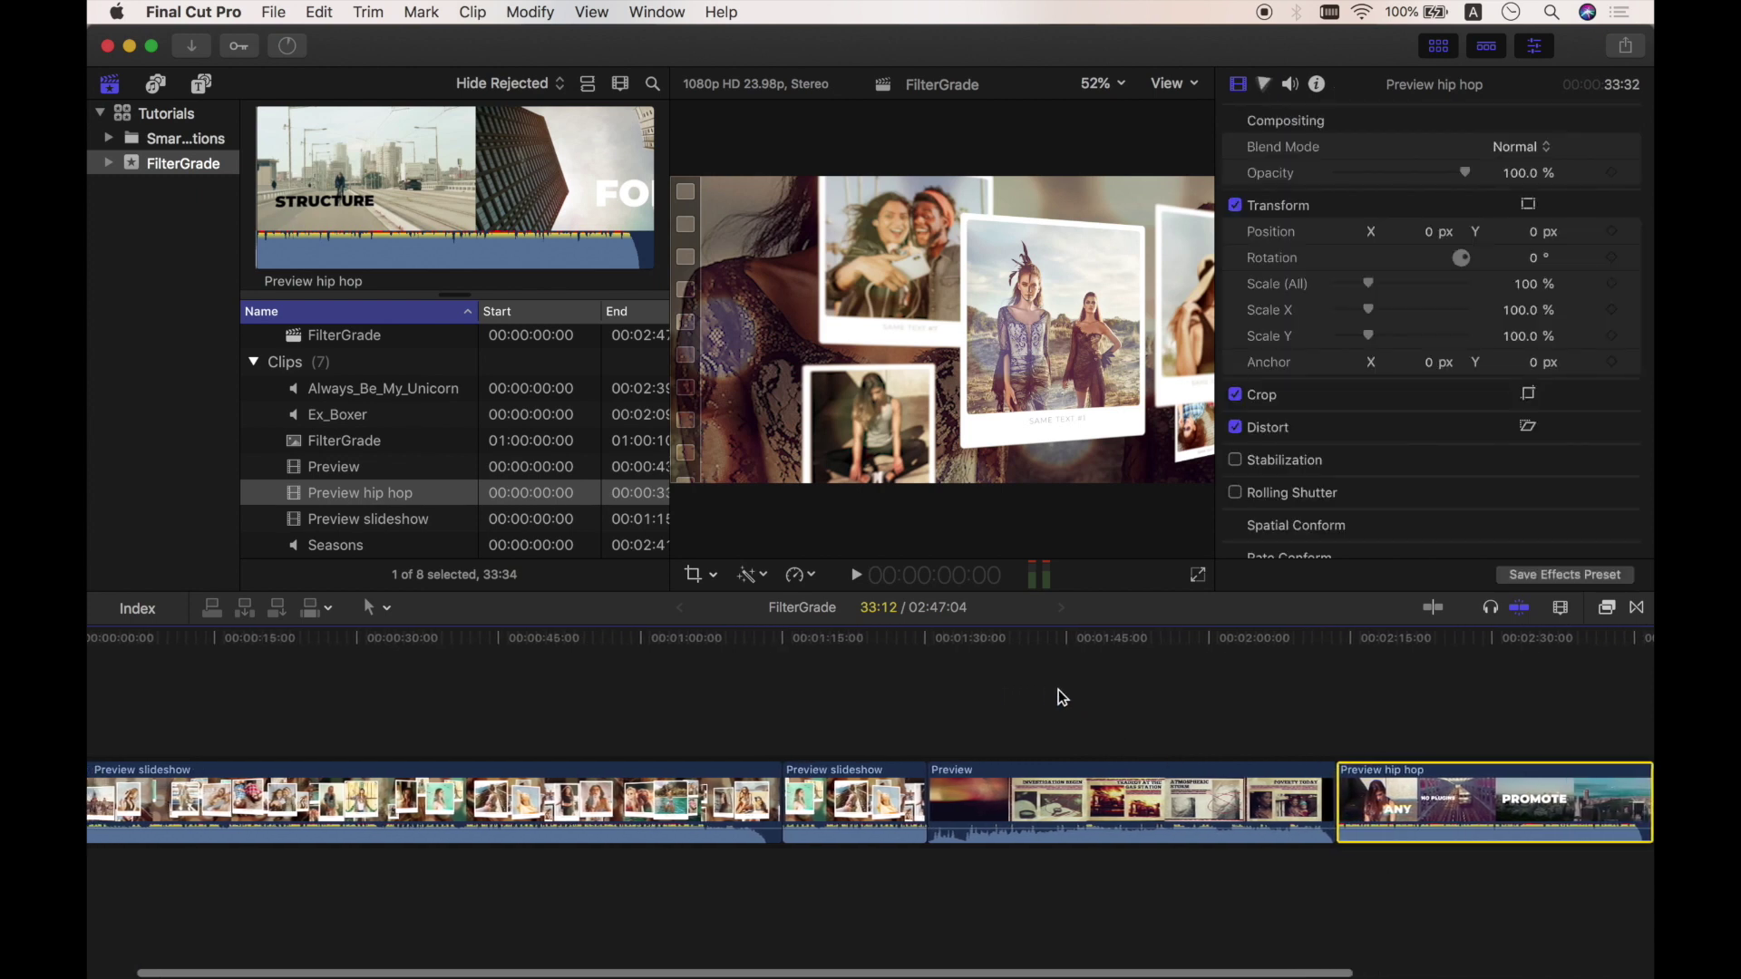
{"action": "scroll", "coordinate": [1058, 698], "scroll_direction": "left", "scroll_amount": 5}
{"action": "left_click_drag", "start_coordinate": [1076, 787], "coordinate": [801, 794]}
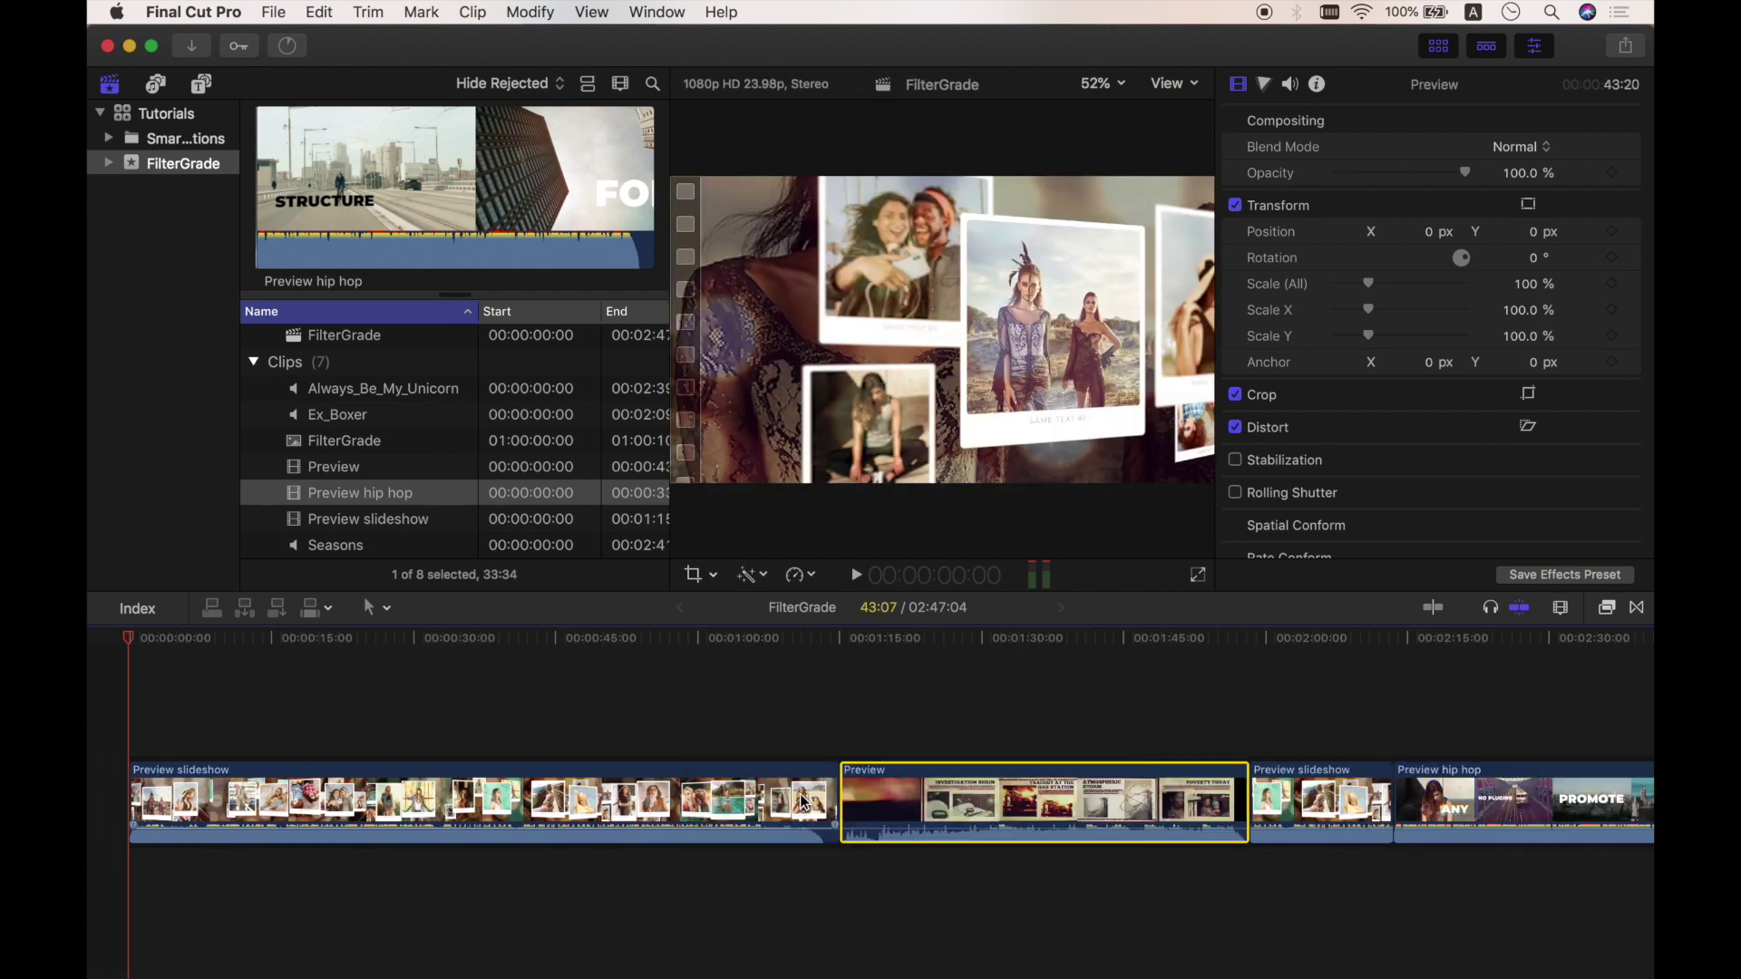
{"action": "left_click", "coordinate": [1298, 808]}
Delete the short slideshow section and trim the end of Preview slideshow
{"action": "key", "text": "Delete"}
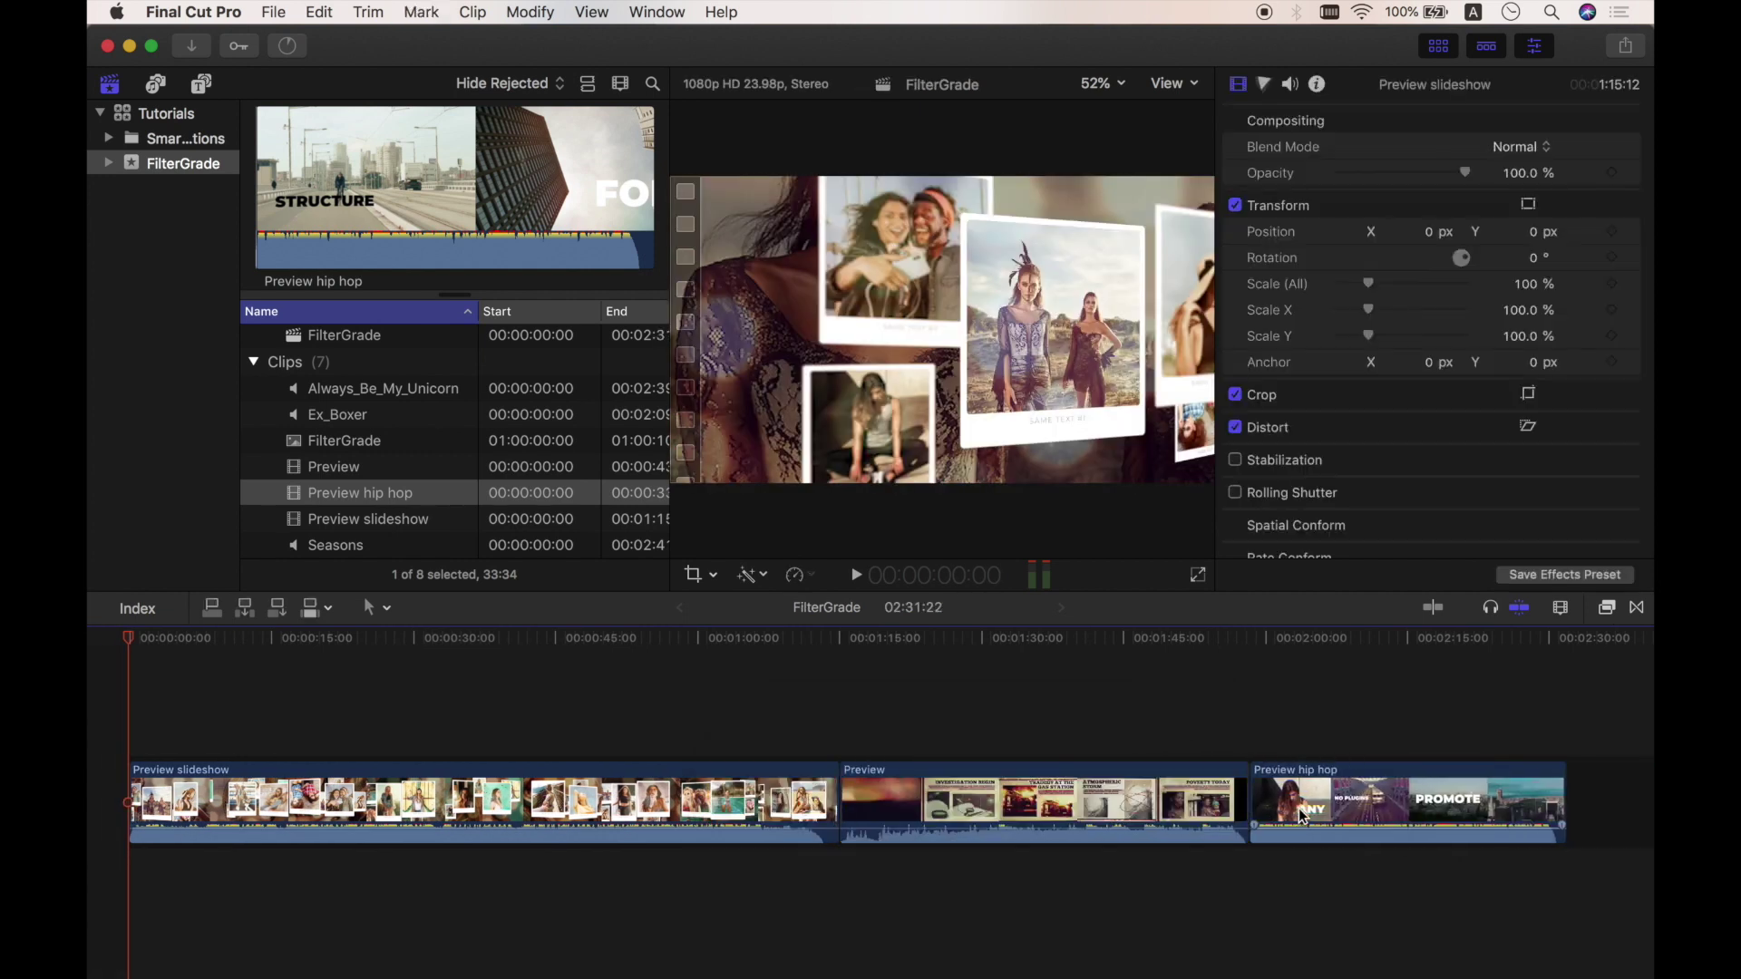
{"action": "left_click", "coordinate": [839, 789]}
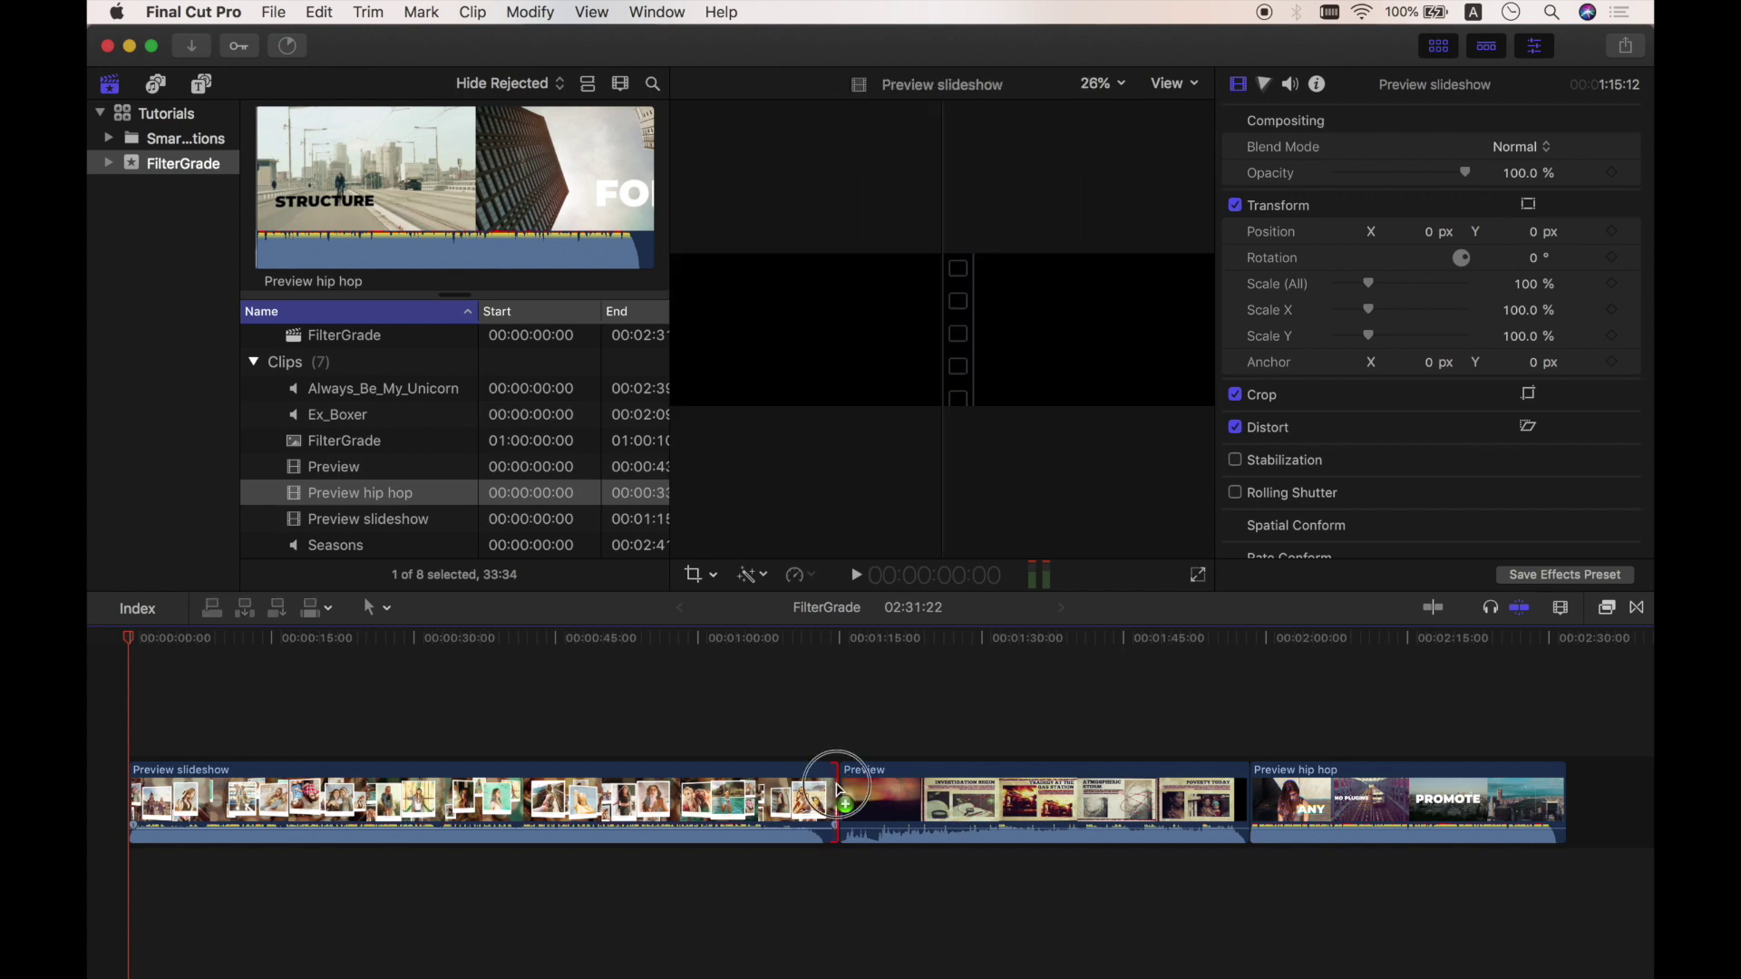
{"action": "left_click_drag", "start_coordinate": [839, 789], "coordinate": [878, 796]}
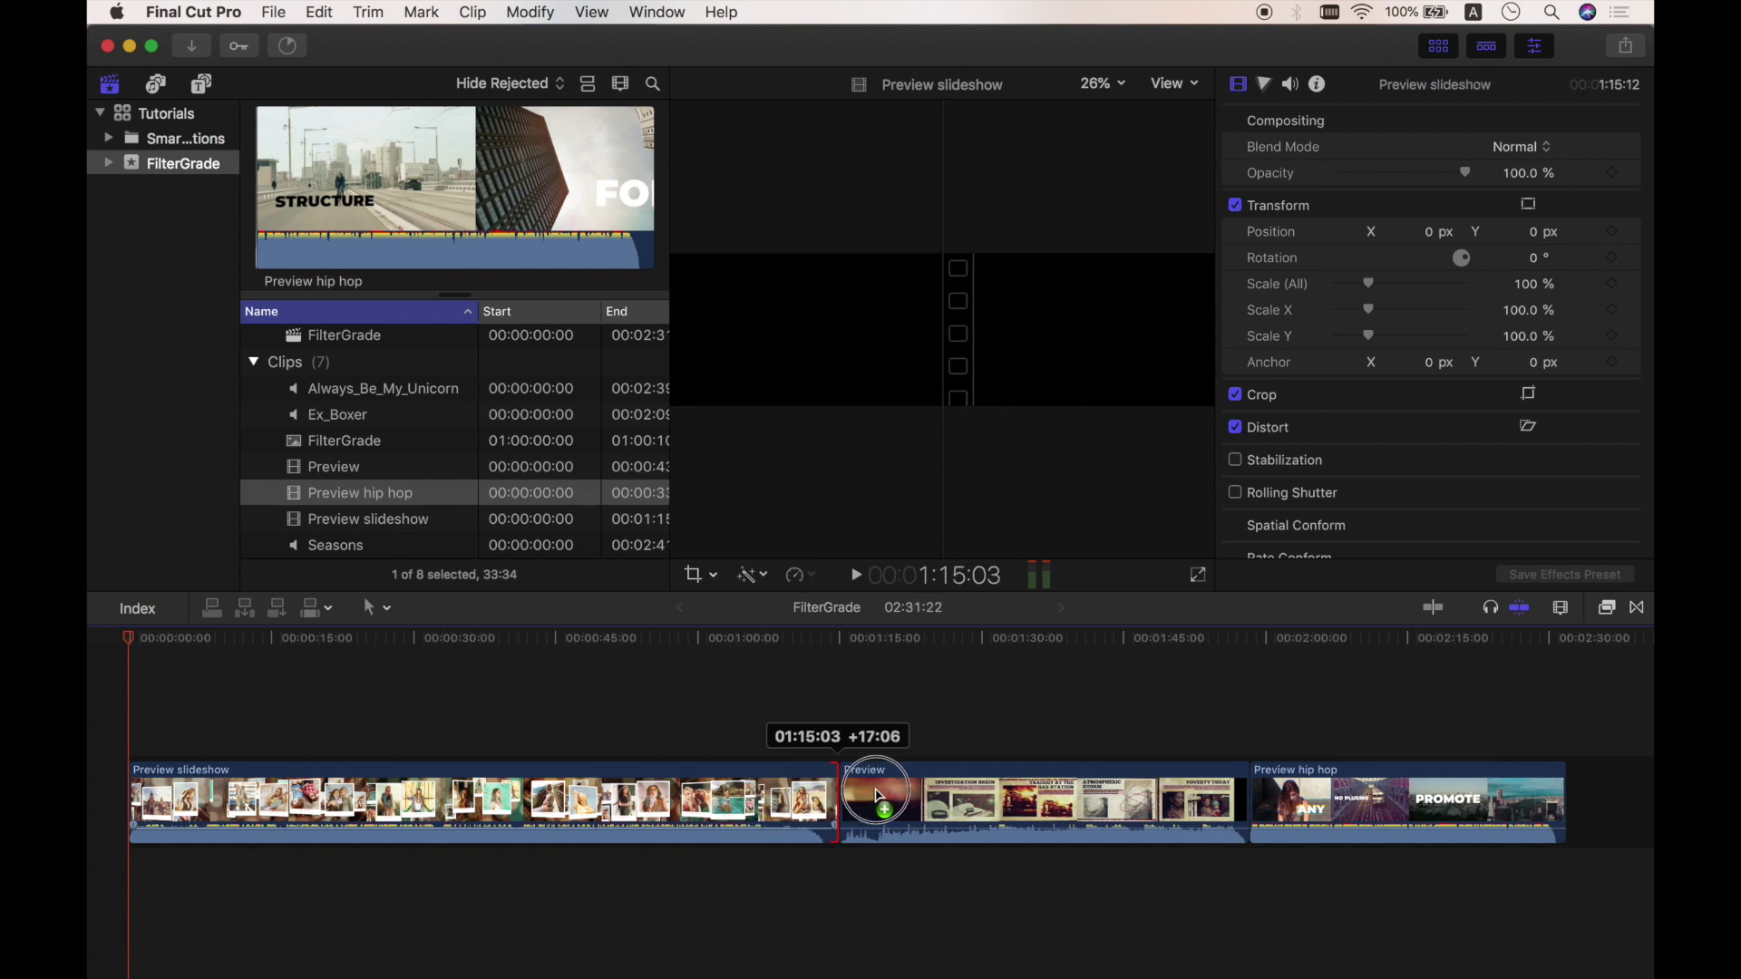
{"action": "left_click_drag", "start_coordinate": [877, 796], "coordinate": [876, 796]}
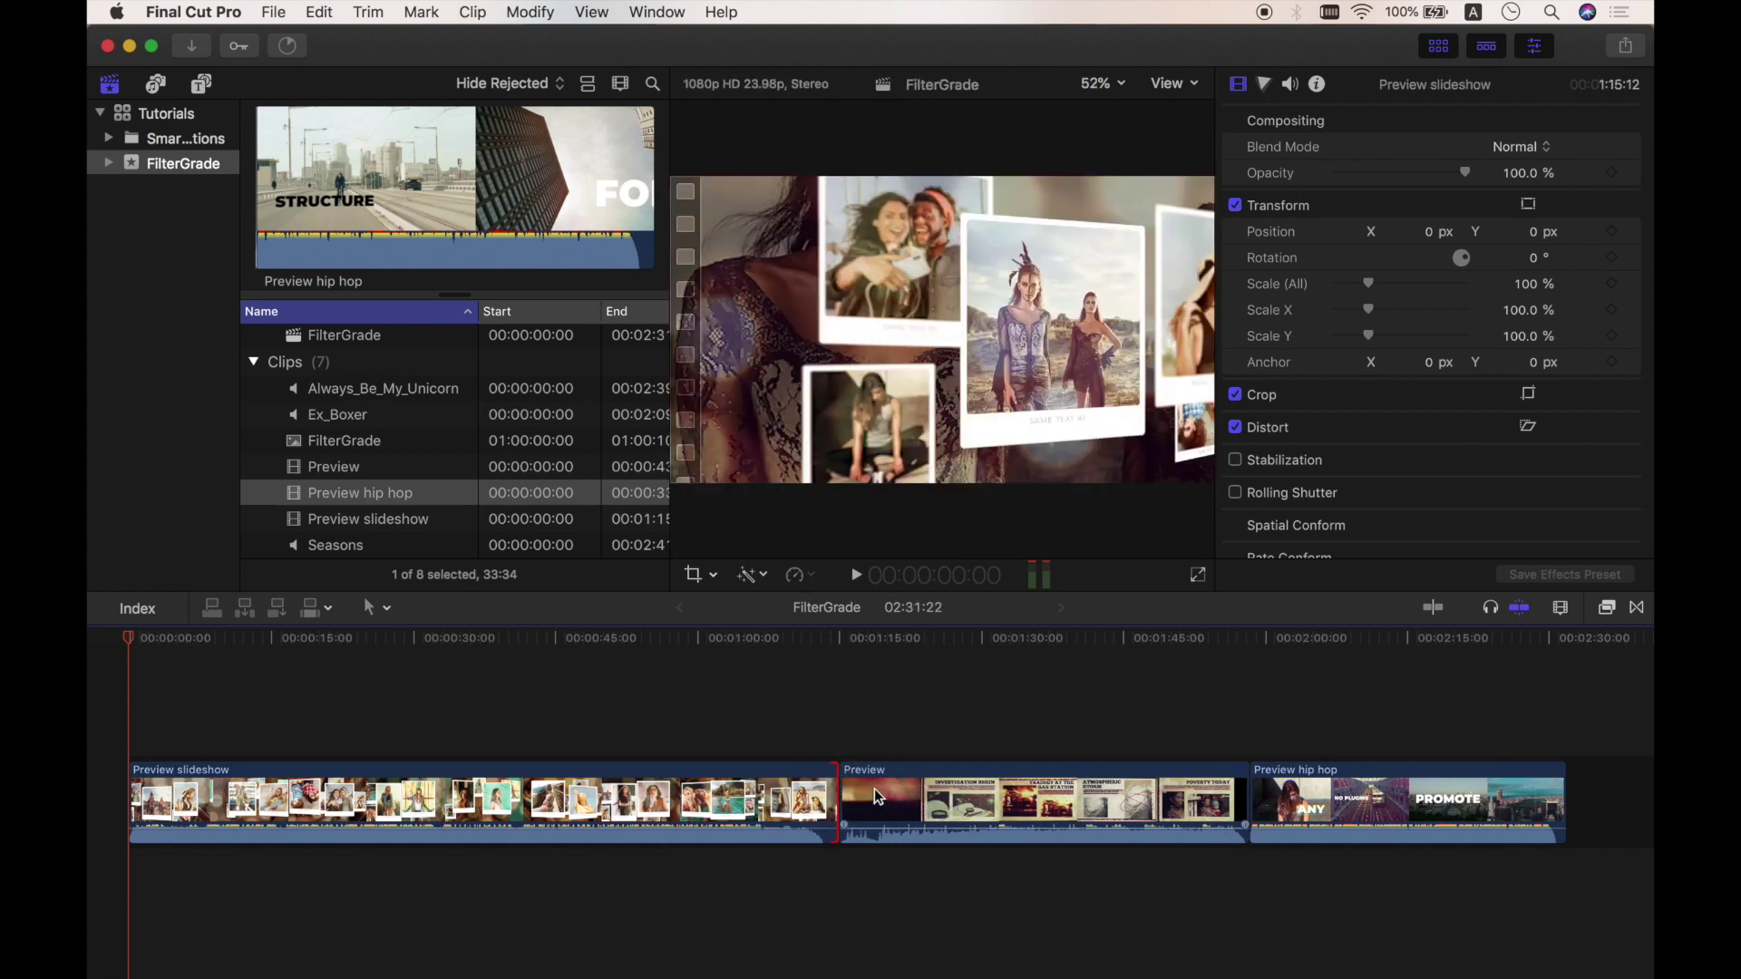
Play the timeline back from about 22 seconds
{"action": "left_click", "coordinate": [228, 703]}
{"action": "left_click", "coordinate": [346, 703]}
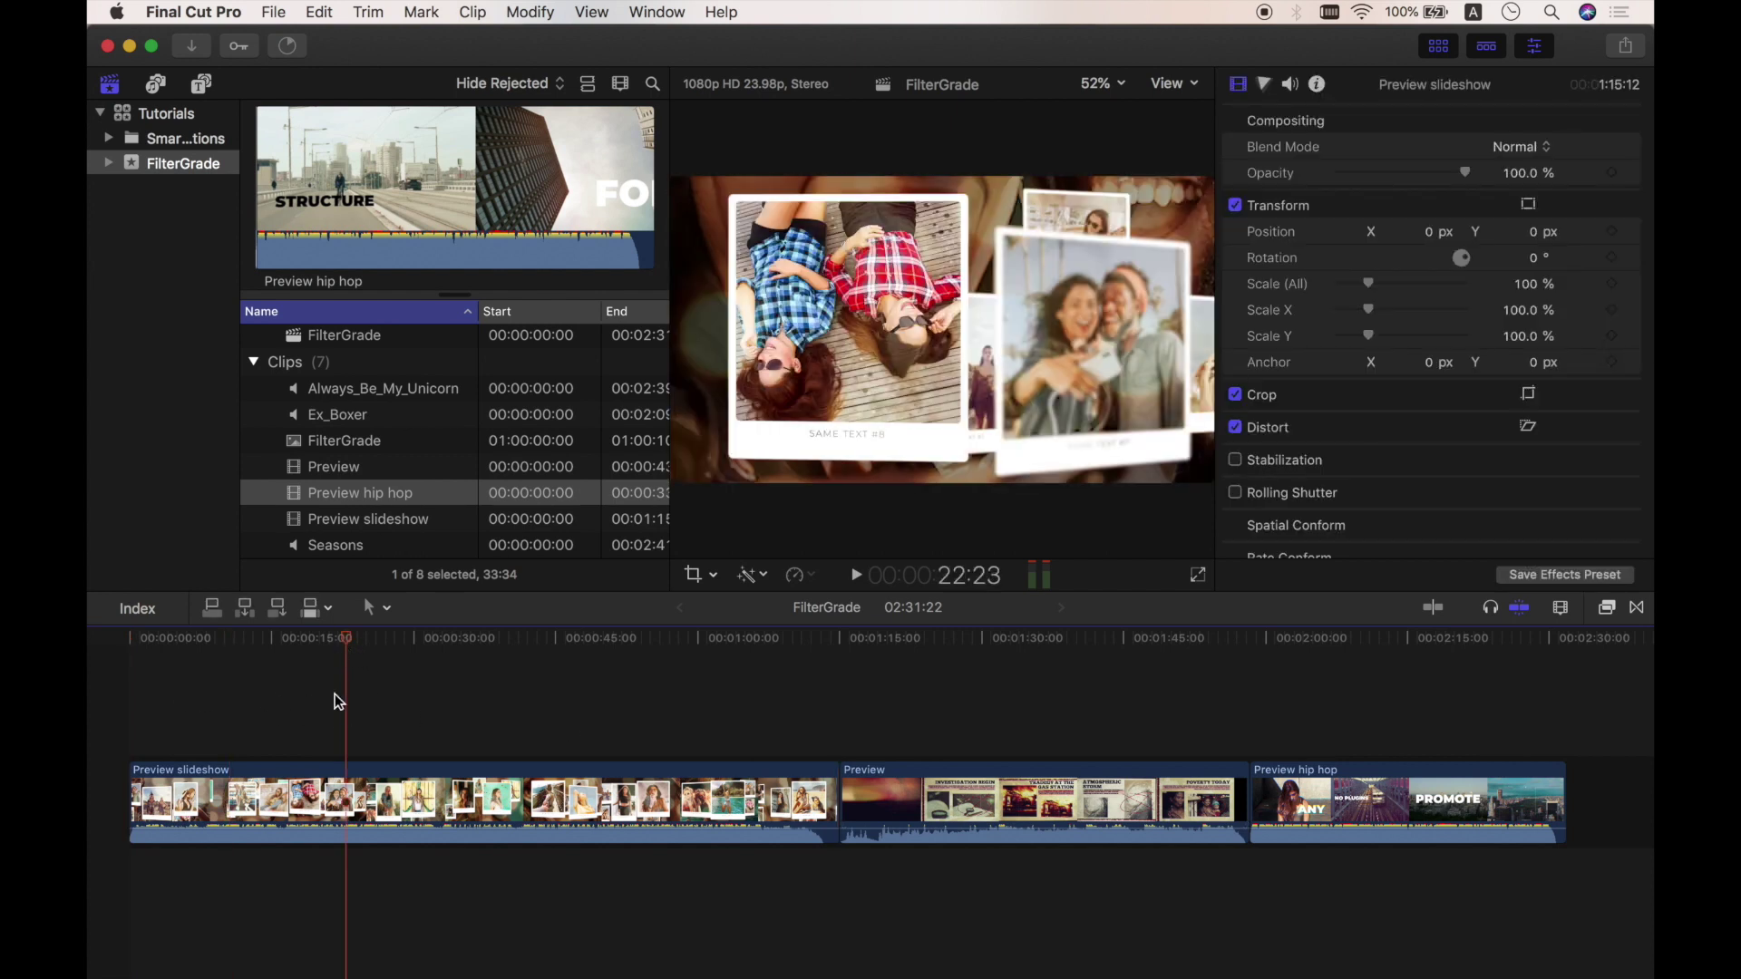
{"action": "key", "text": "space"}
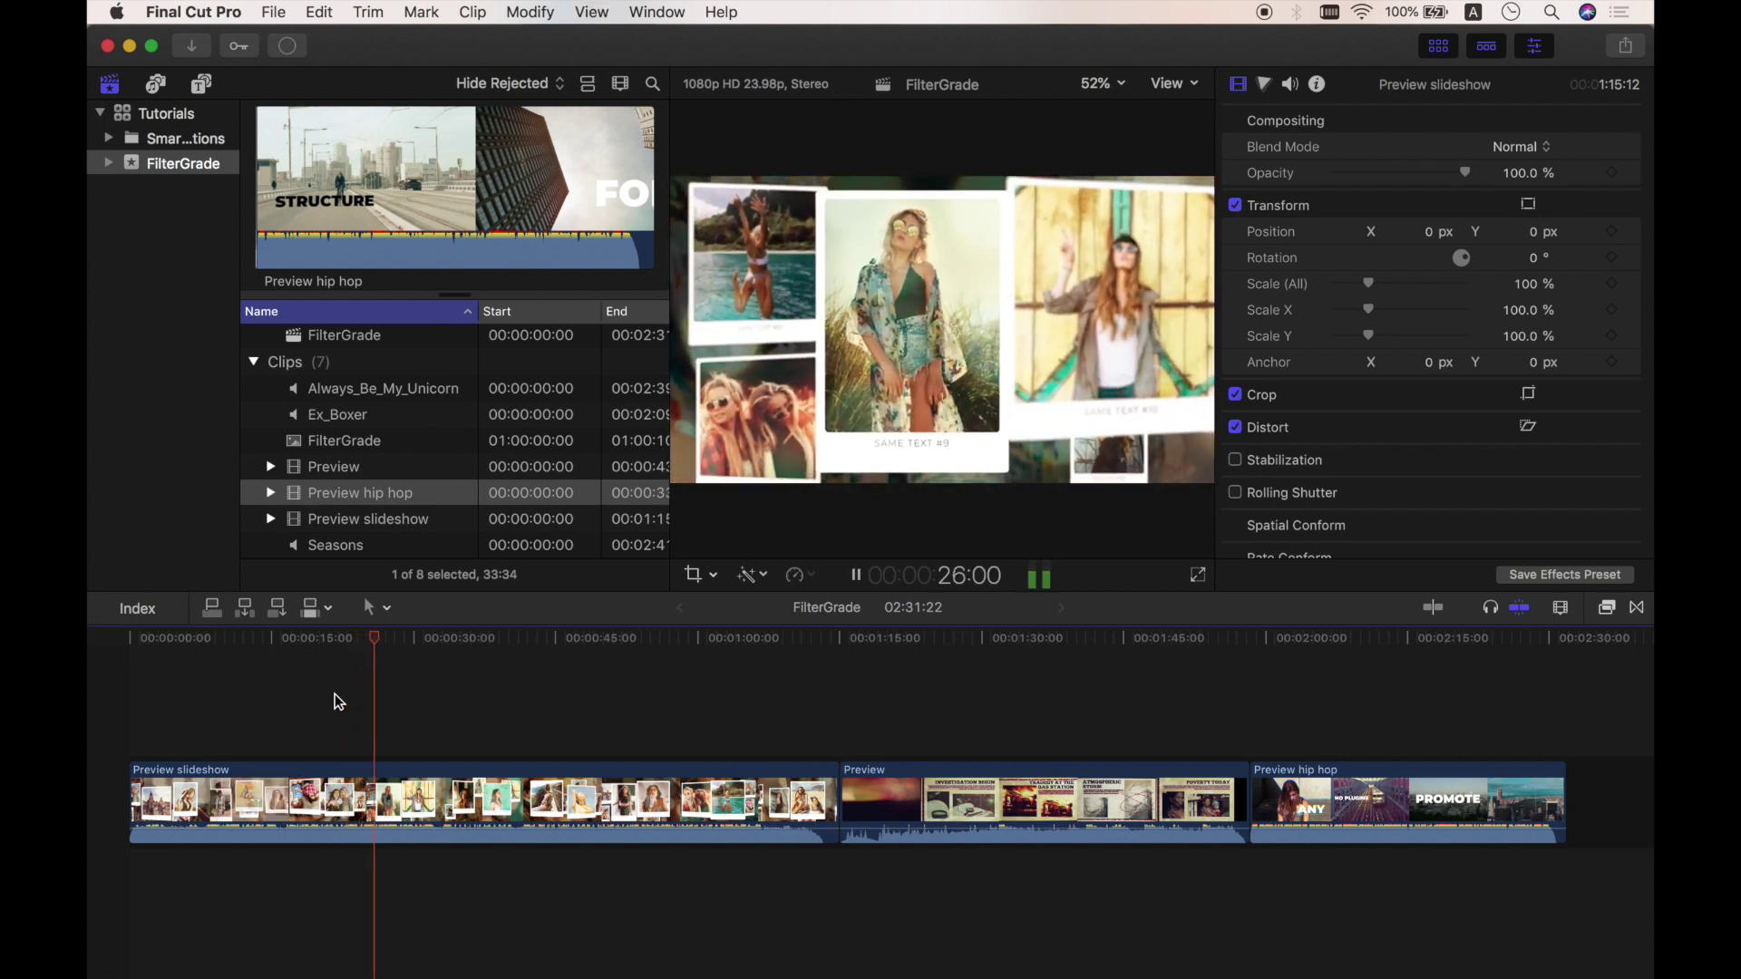
{"action": "key", "text": "space"}
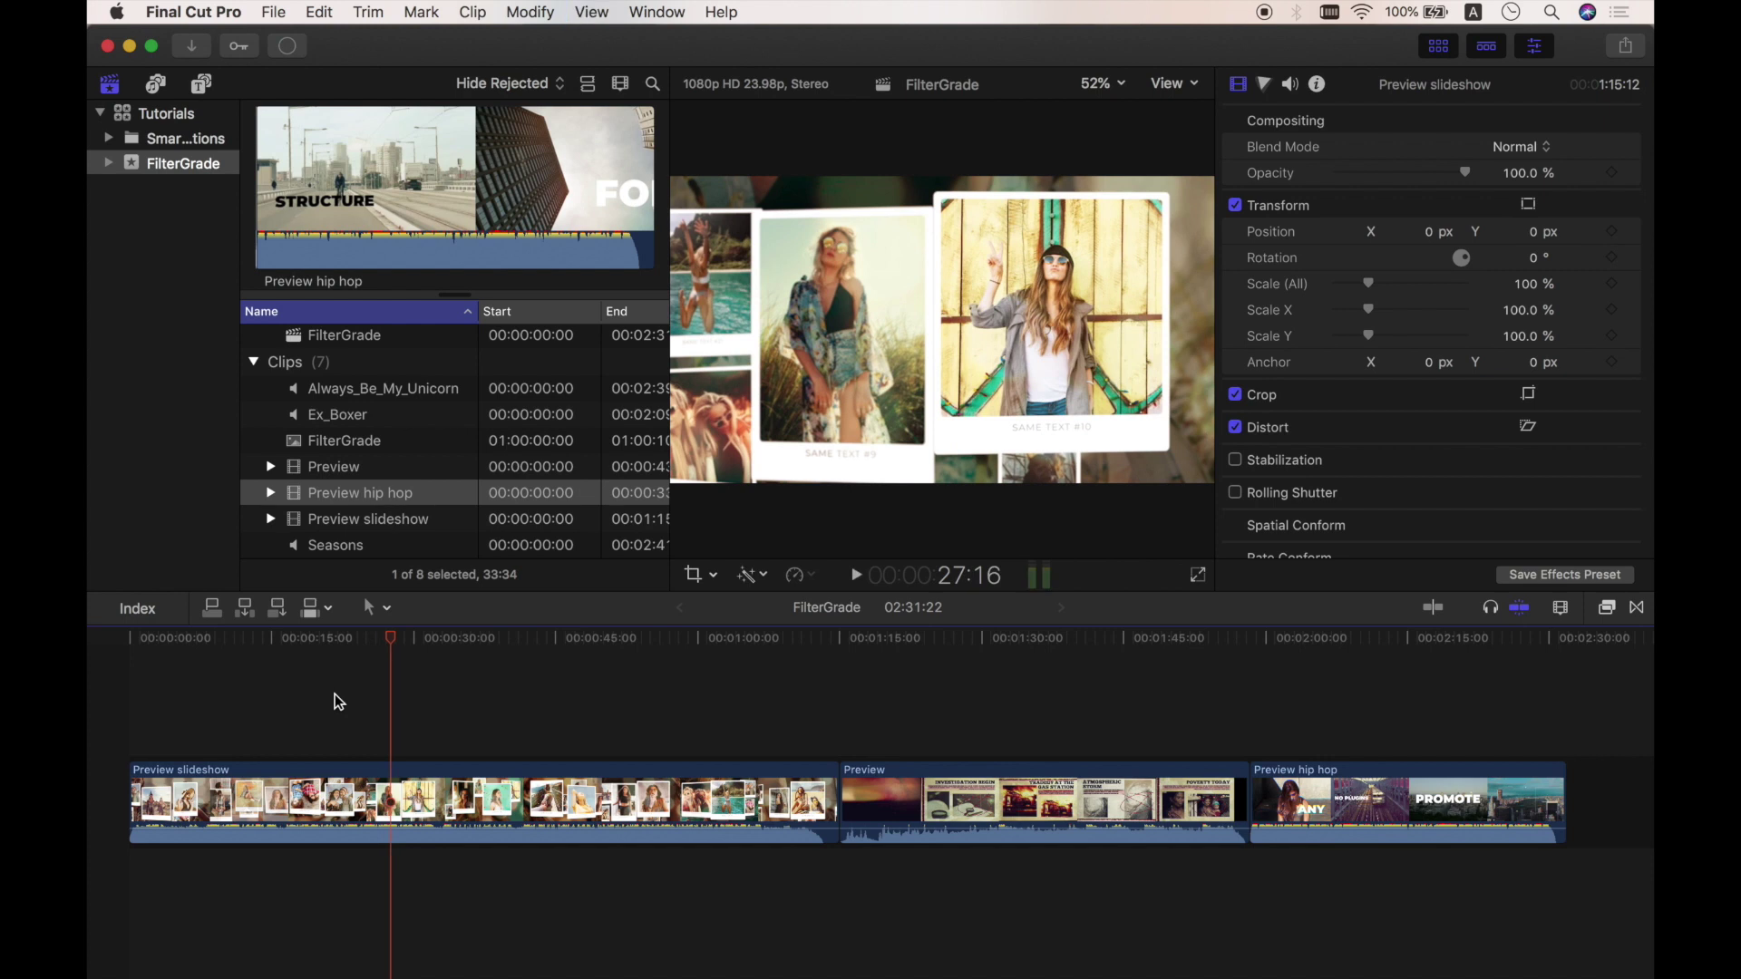
{"action": "left_click", "coordinate": [386, 607]}
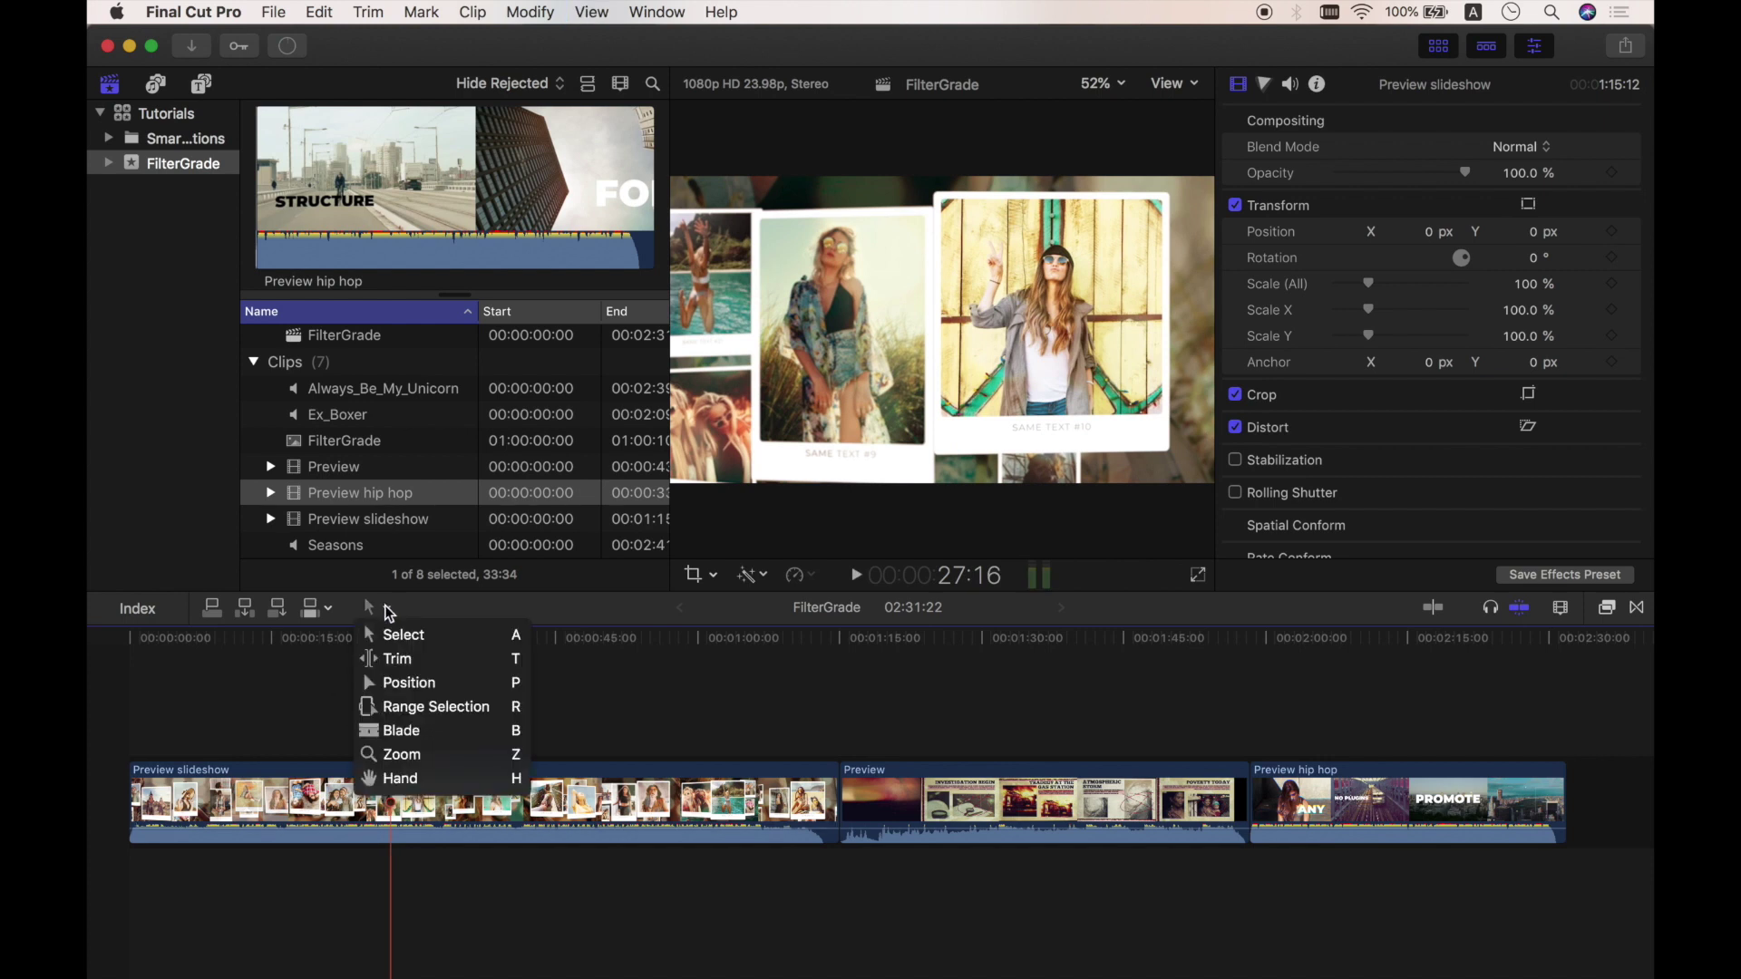
Blade Preview slideshow at three points into four pieces, then return to the Select tool
{"action": "left_click", "coordinate": [397, 731]}
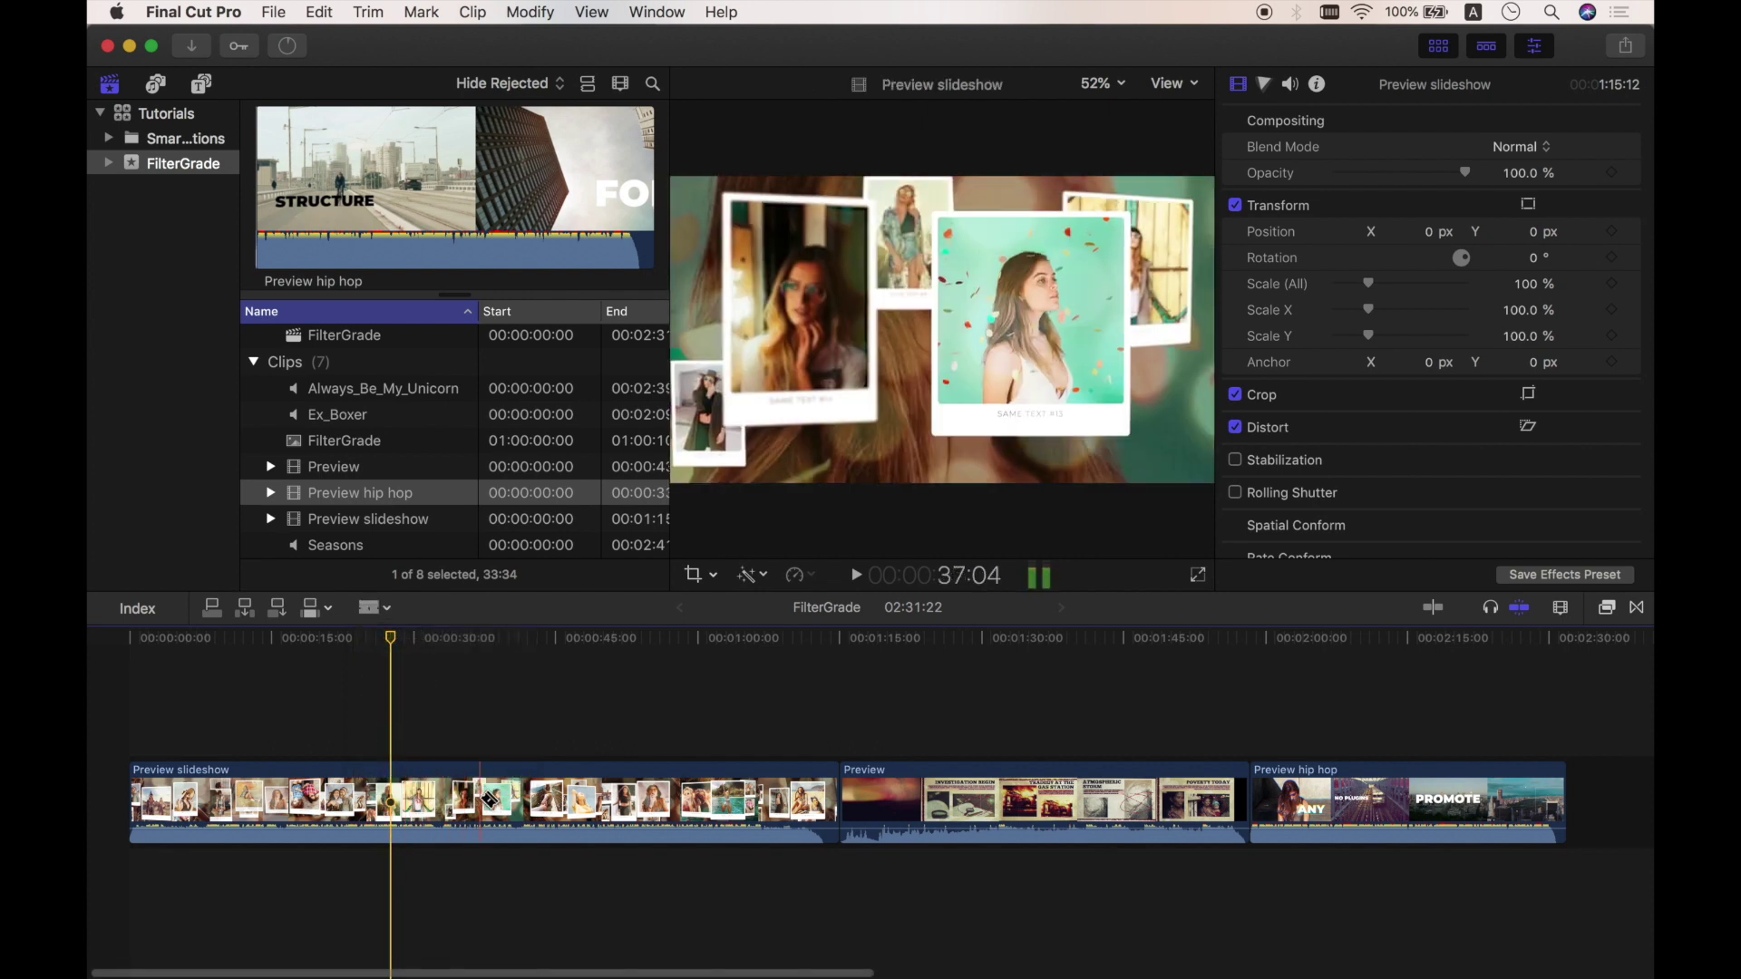
{"action": "left_click", "coordinate": [481, 799]}
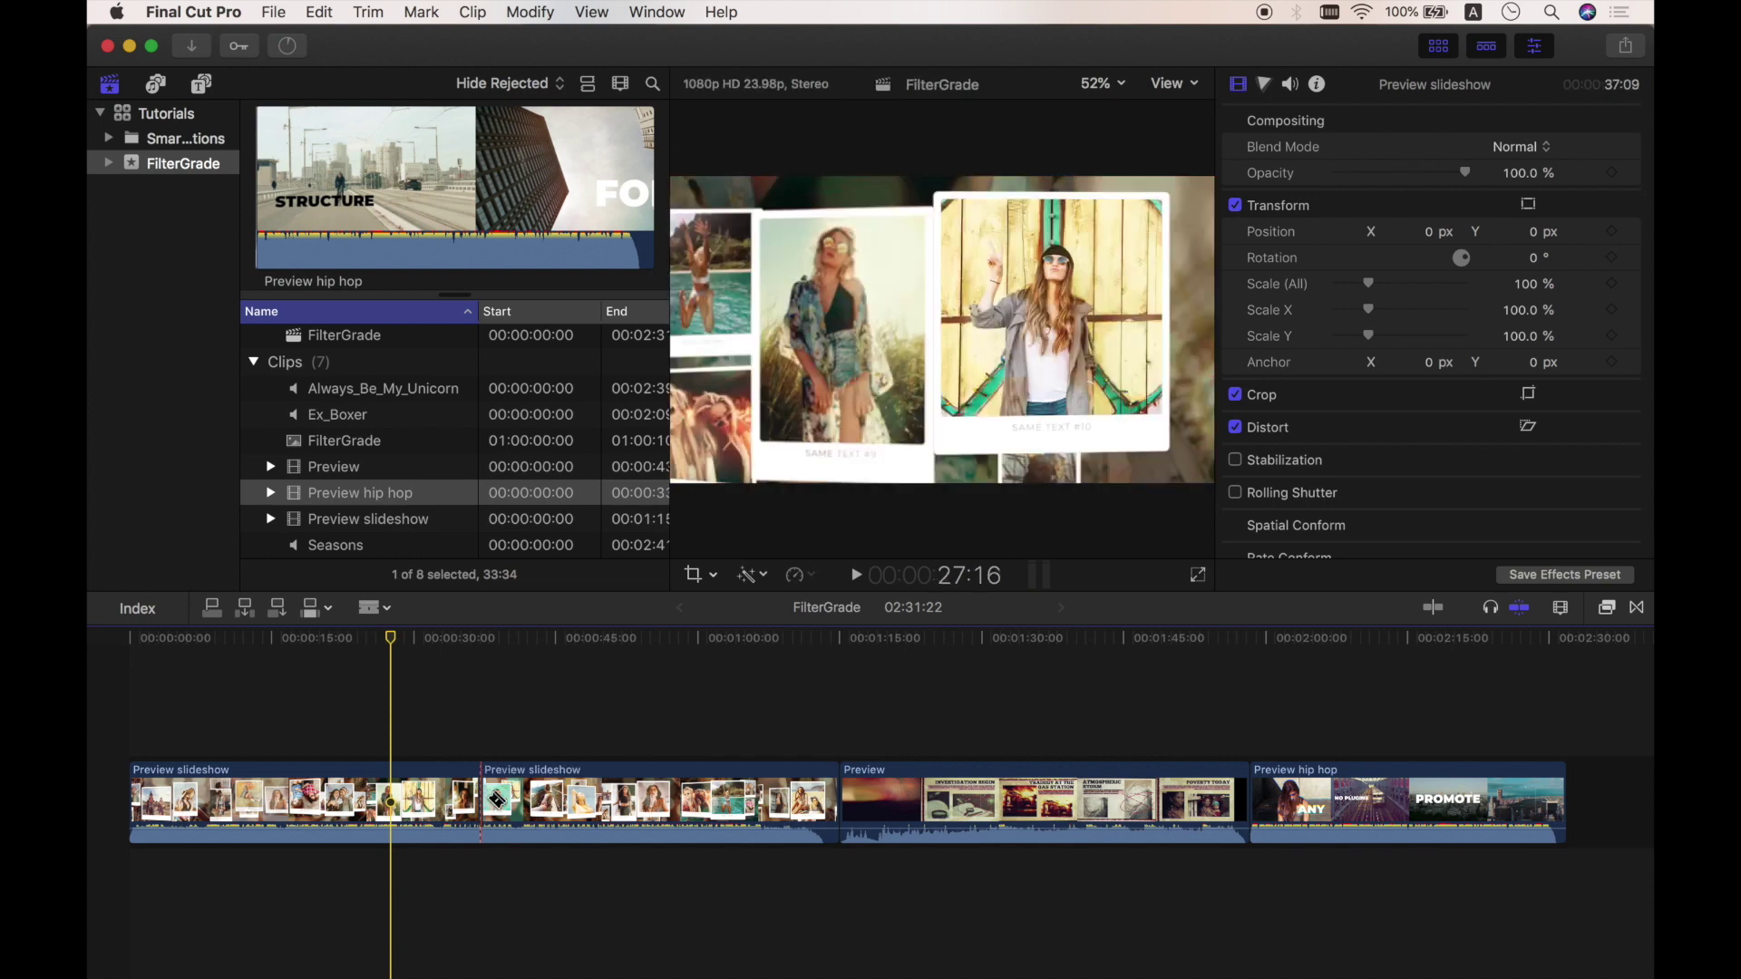
{"action": "left_click", "coordinate": [647, 796]}
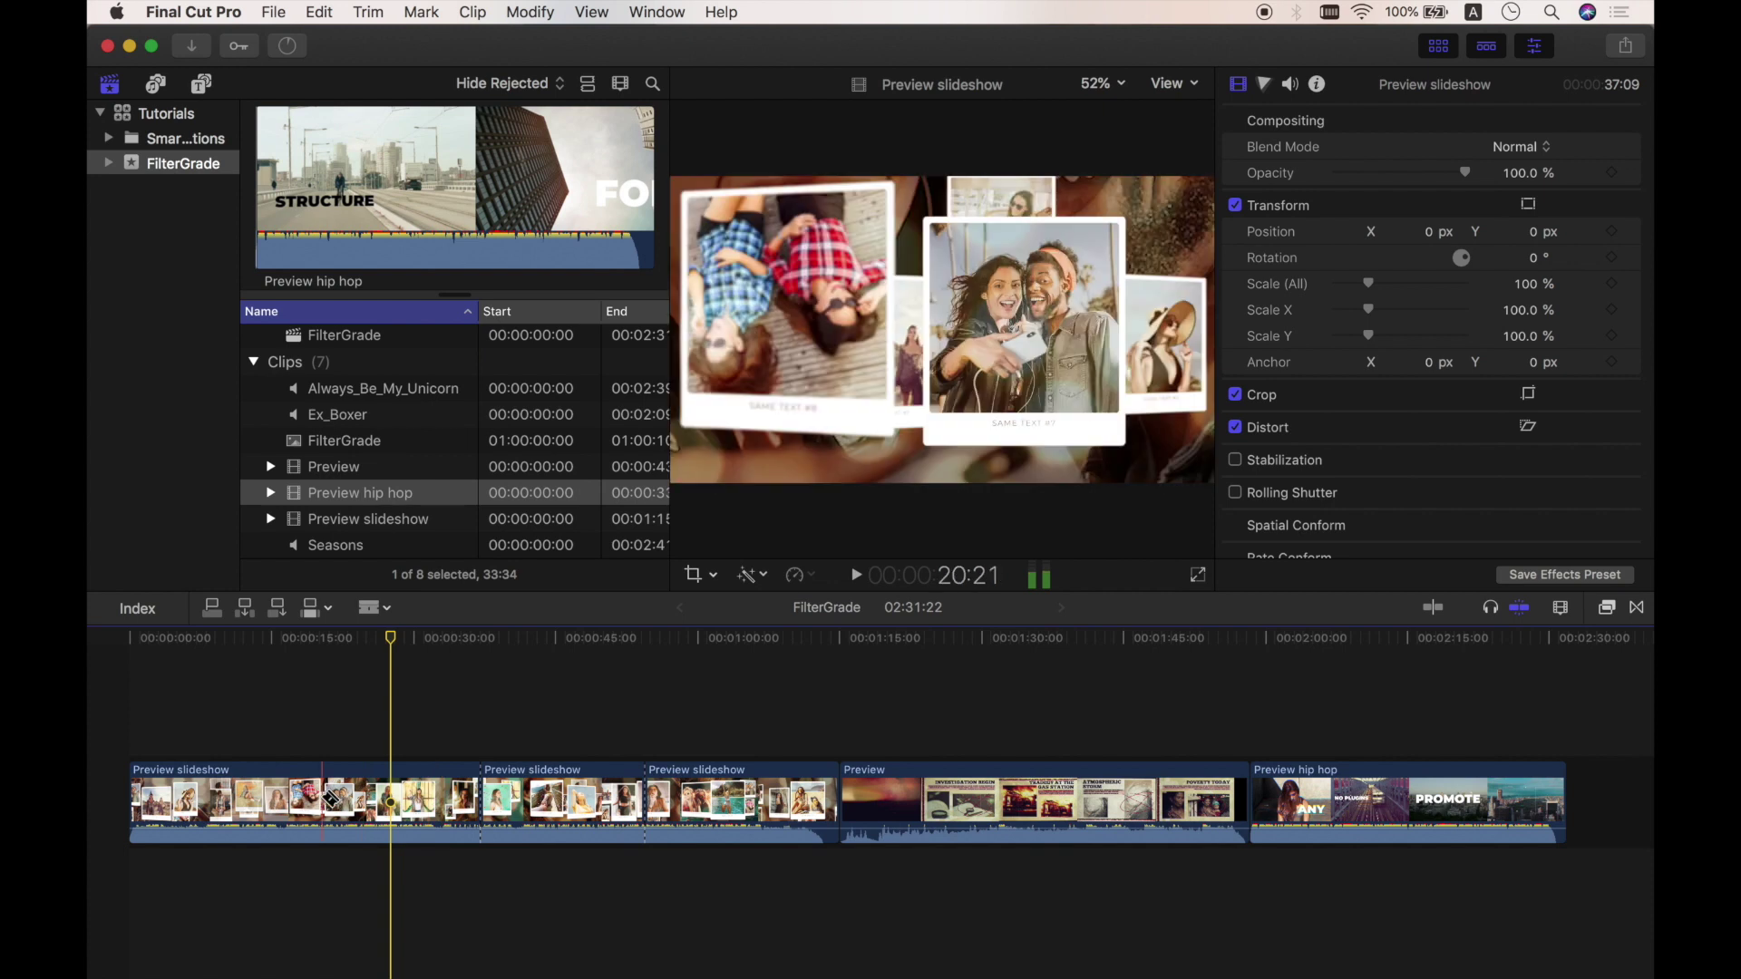
{"action": "left_click", "coordinate": [323, 798]}
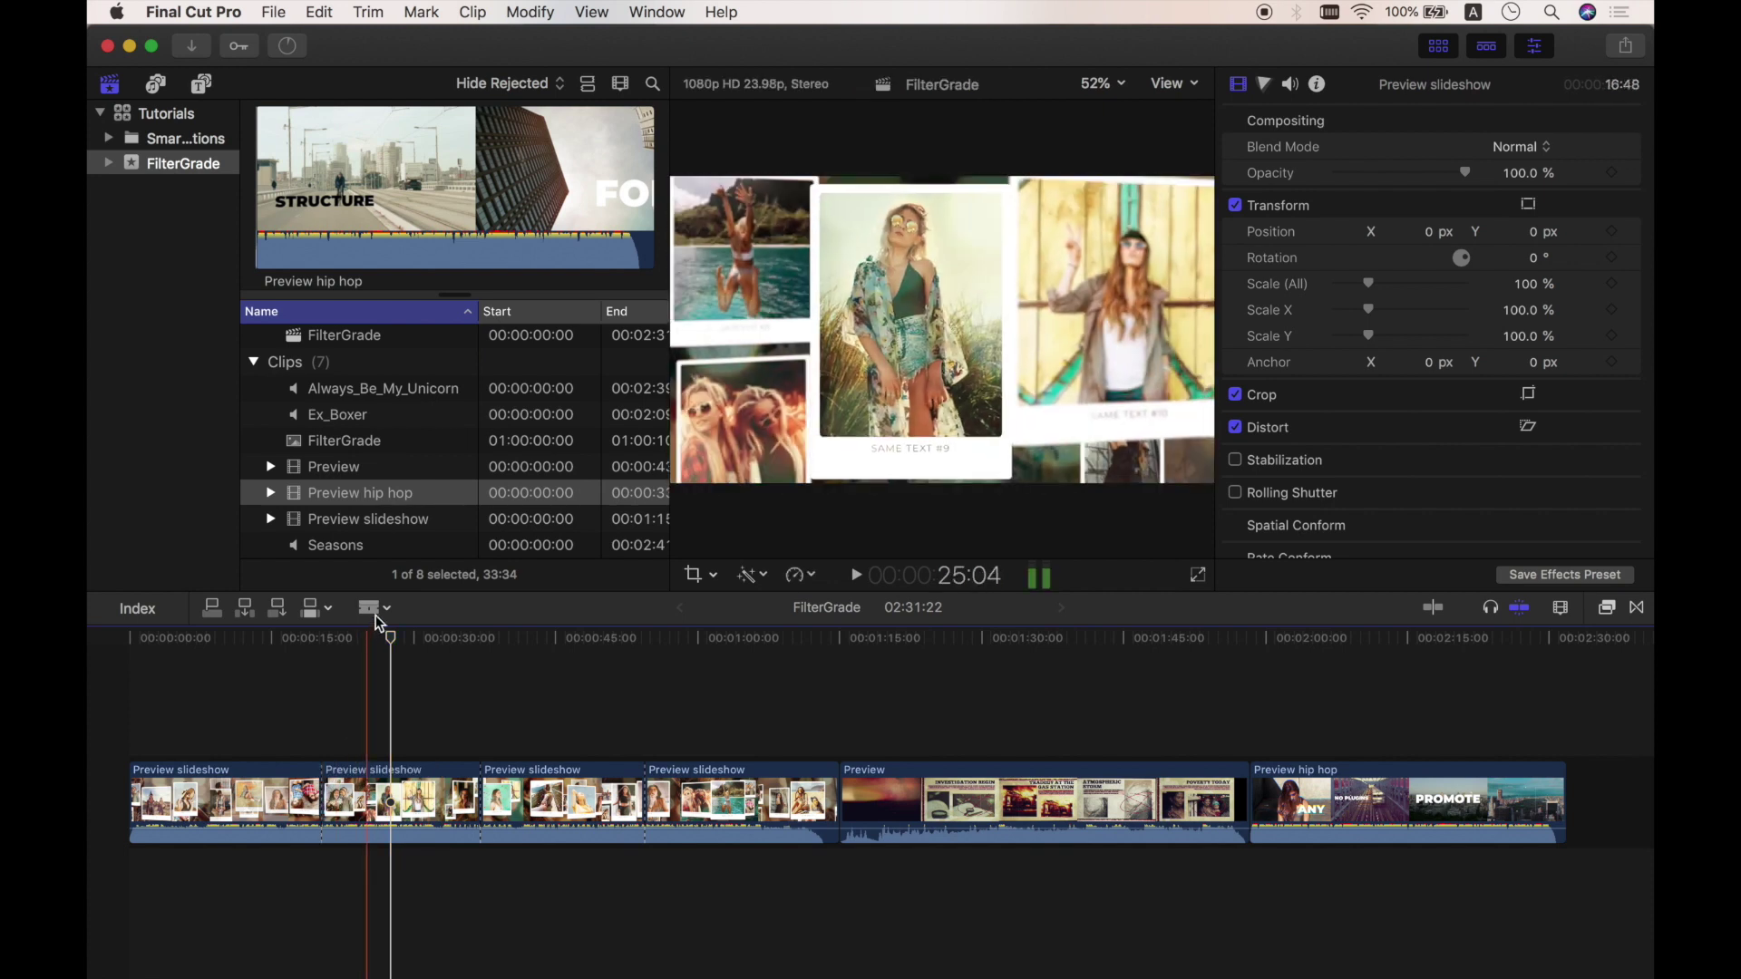
{"action": "left_click", "coordinate": [376, 608]}
{"action": "left_click", "coordinate": [404, 634]}
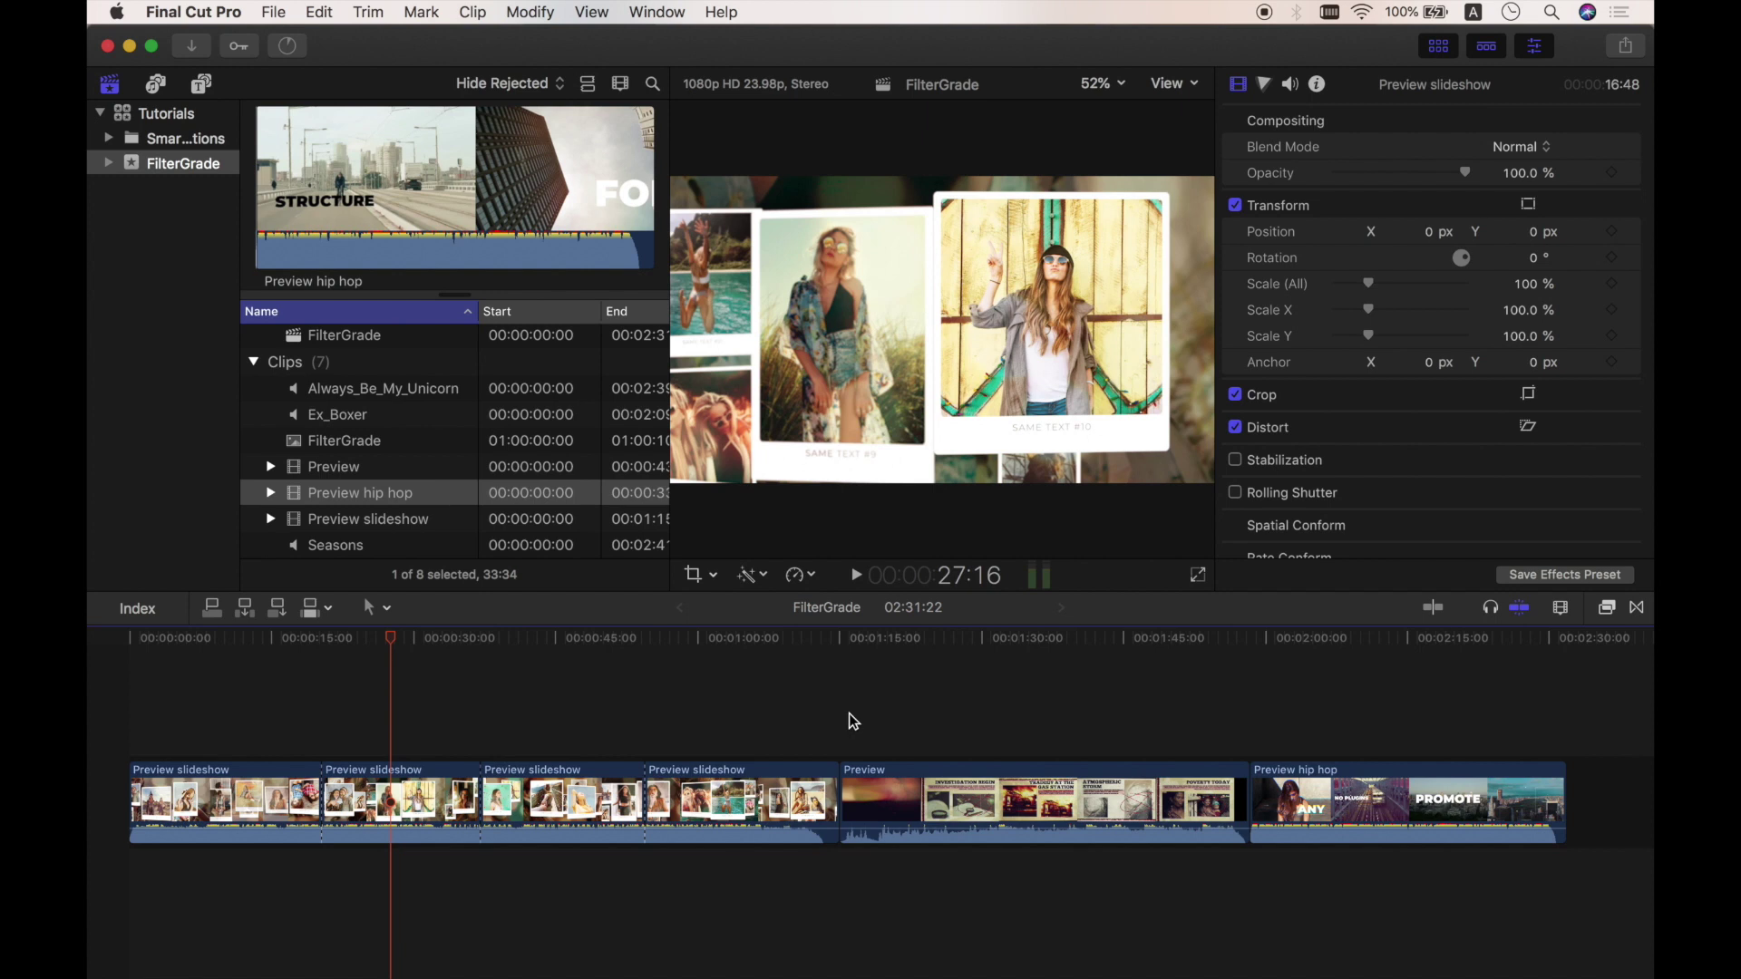
Zoom the timeline out and back in, then widen clips with the Clip Appearance zoom slider
{"action": "key", "text": "super+minus"}
{"action": "key", "text": "super+minus"}
{"action": "key", "text": "super+minus"}
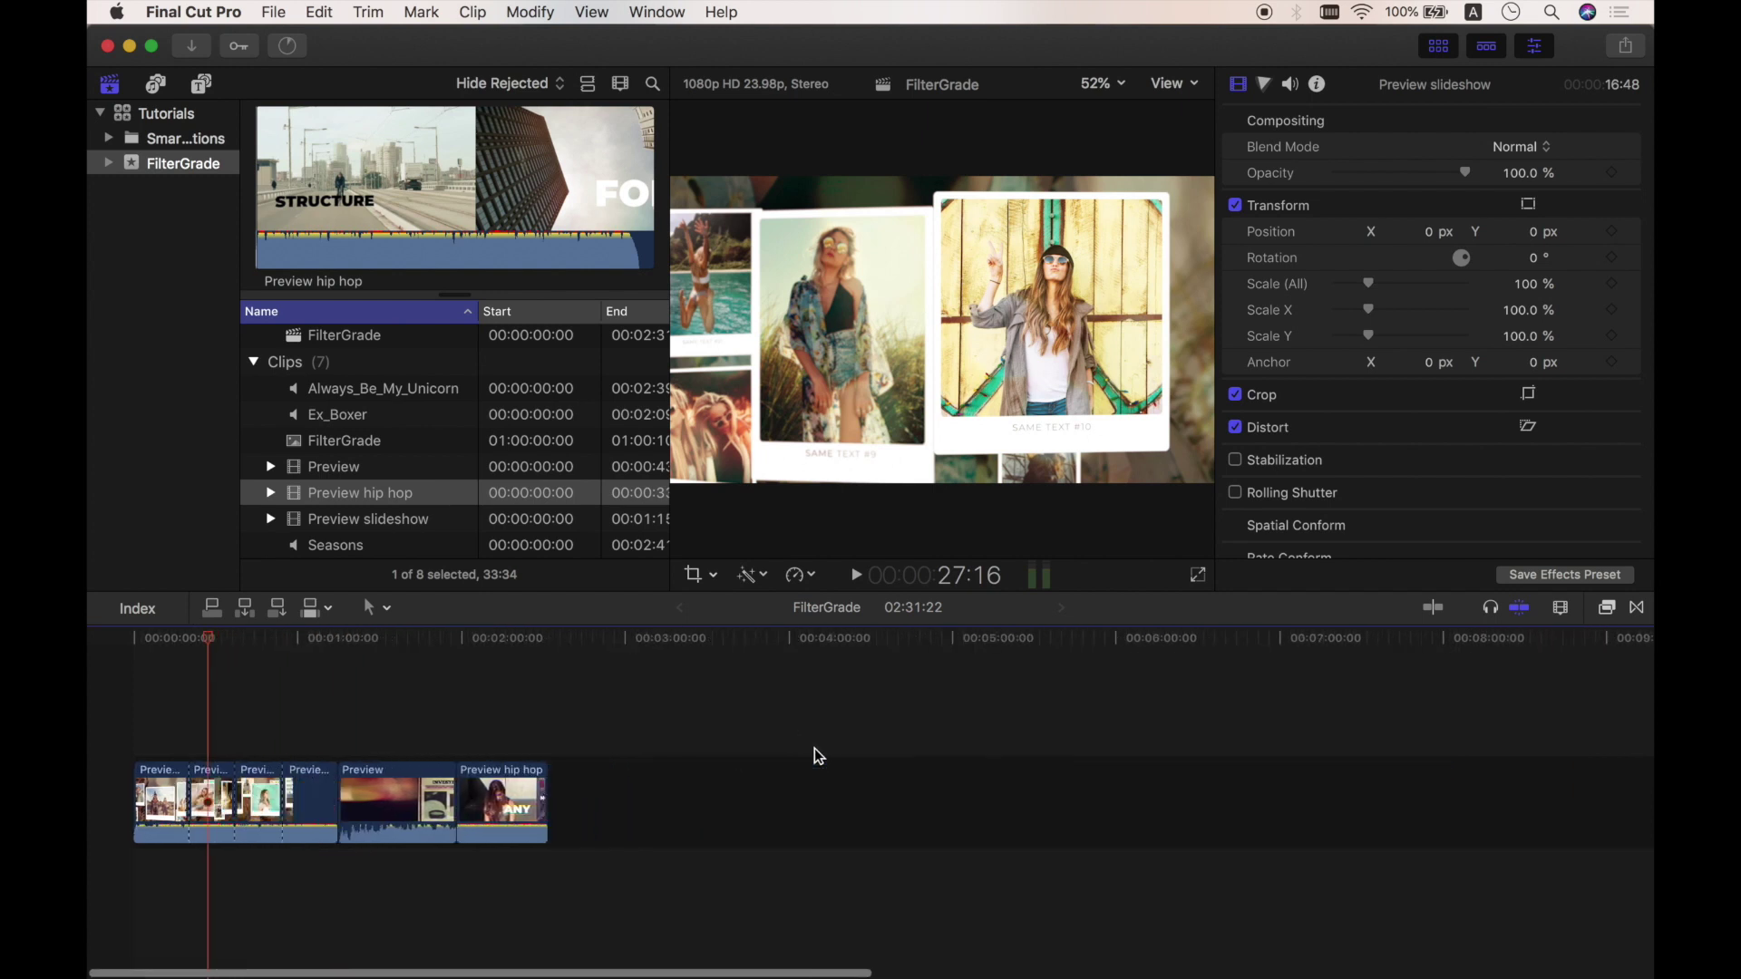
{"action": "key", "text": "super+equal"}
{"action": "key", "text": "super+equal"}
{"action": "key", "text": "super+equal"}
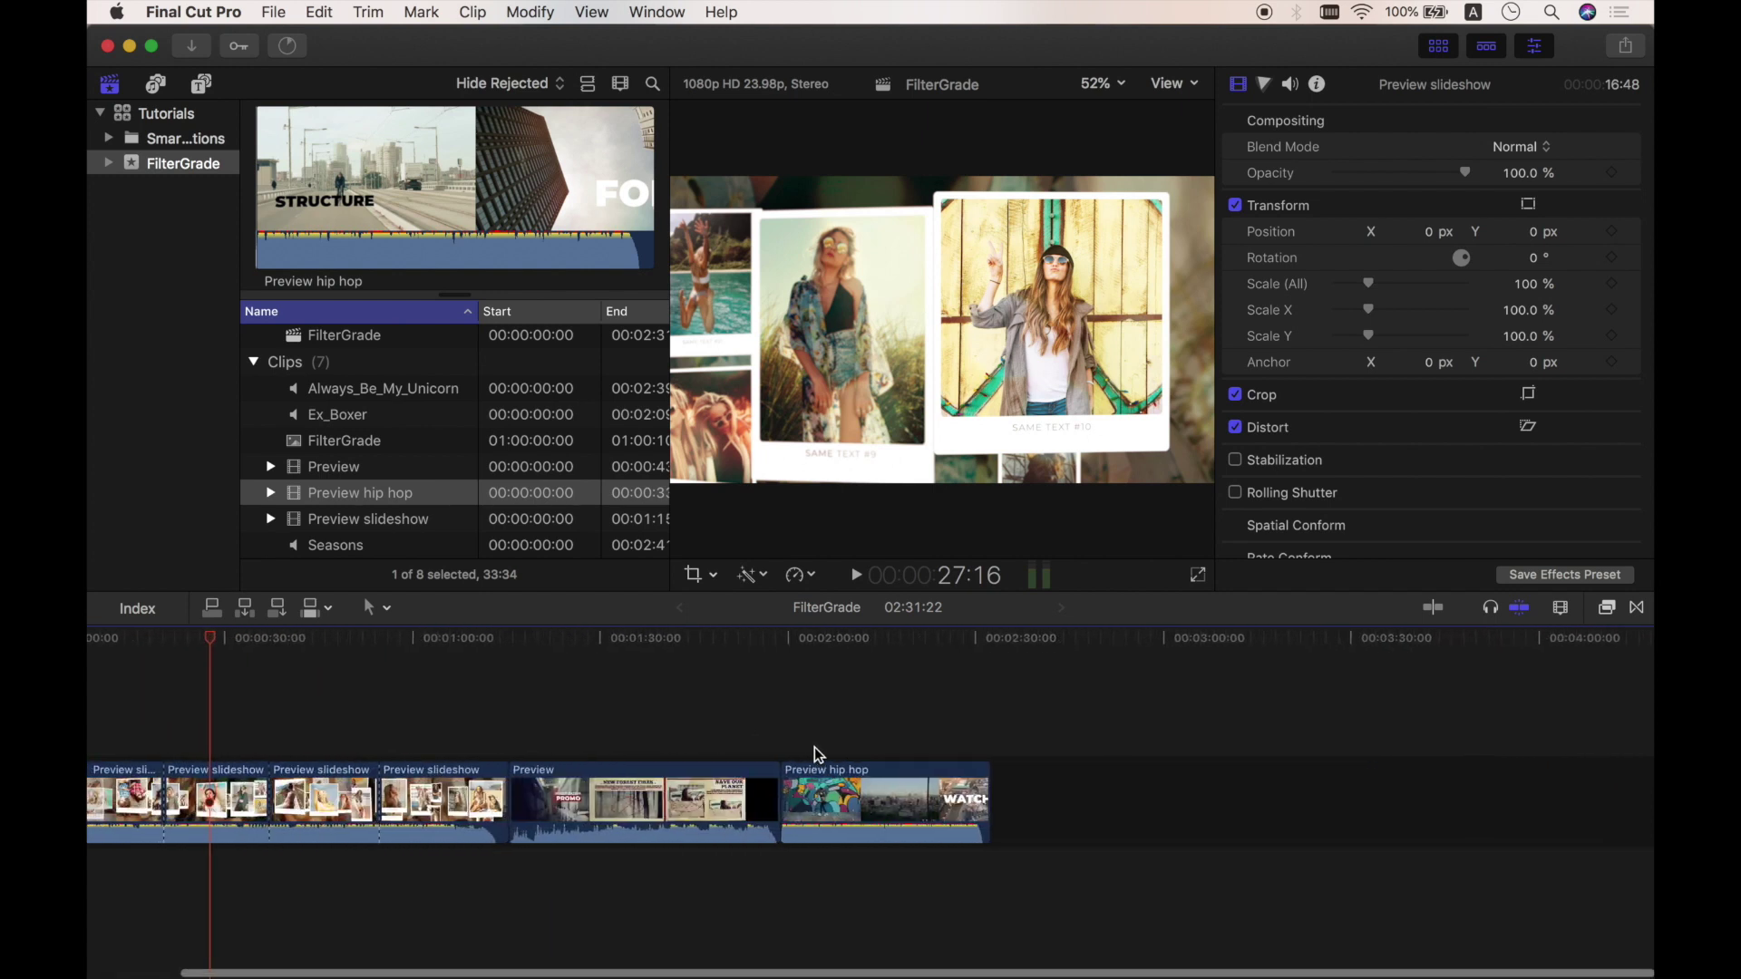
{"action": "left_click", "coordinate": [1561, 610]}
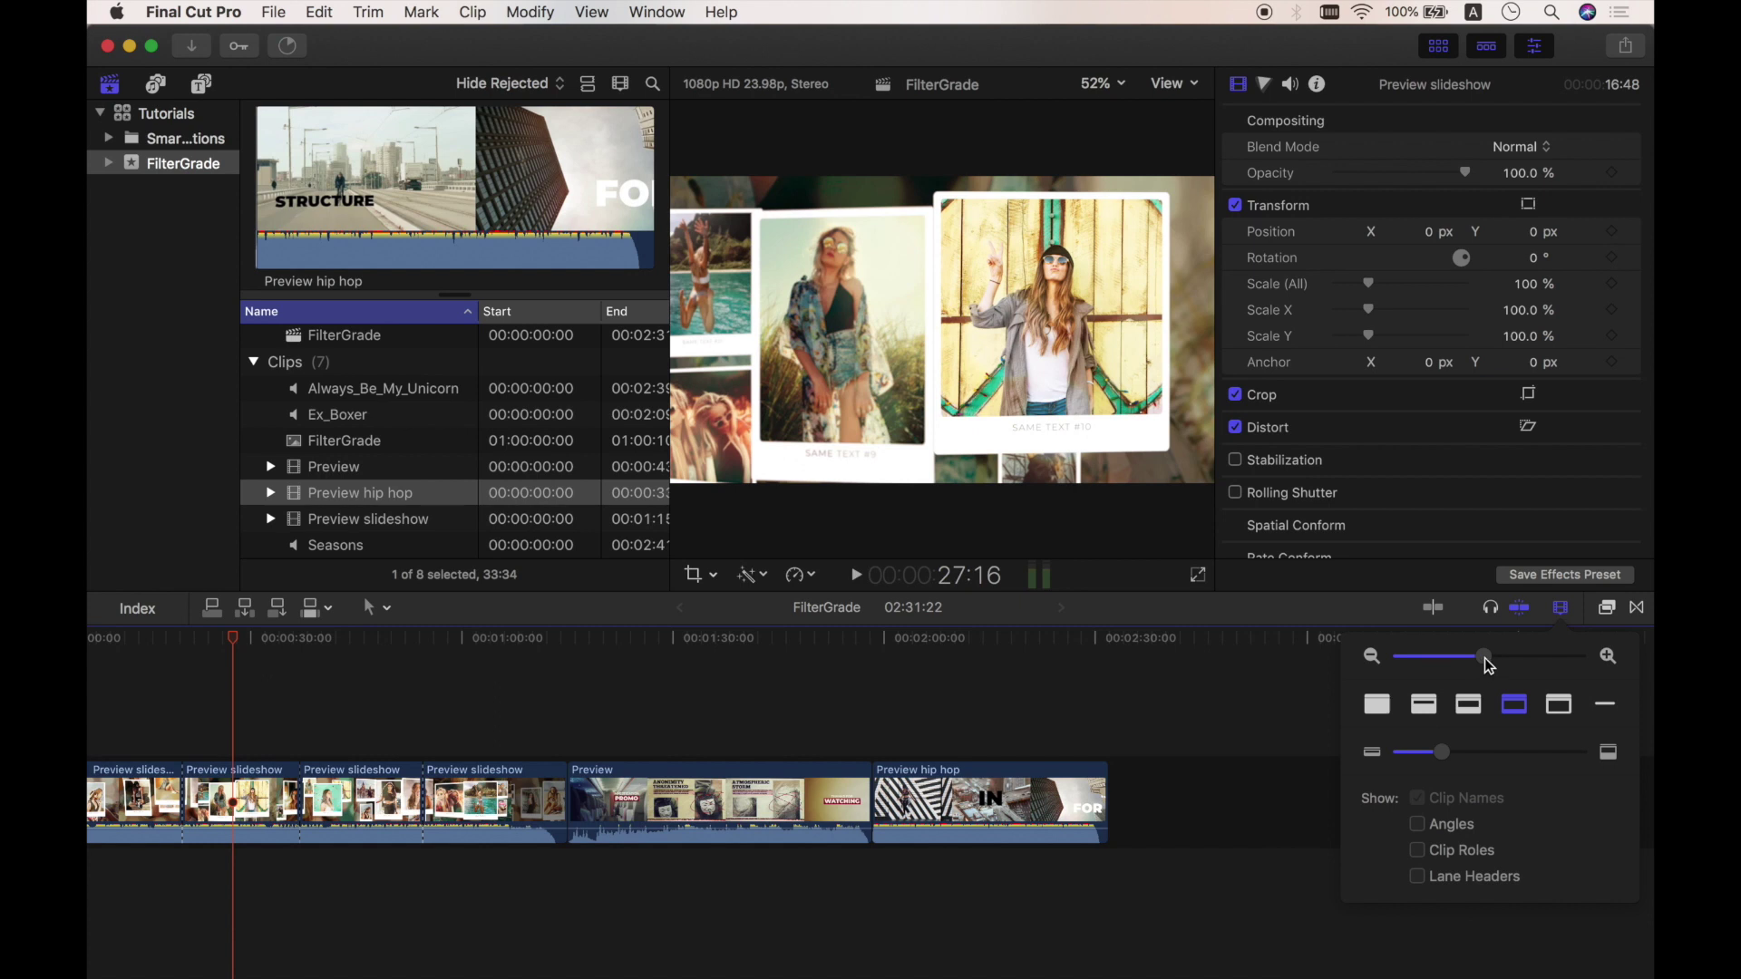
{"action": "mouse_move", "coordinate": [1485, 657]}
{"action": "left_mouse_down"}
{"action": "mouse_move", "coordinate": [1522, 656]}
{"action": "mouse_move", "coordinate": [1501, 658]}
{"action": "left_mouse_up"}
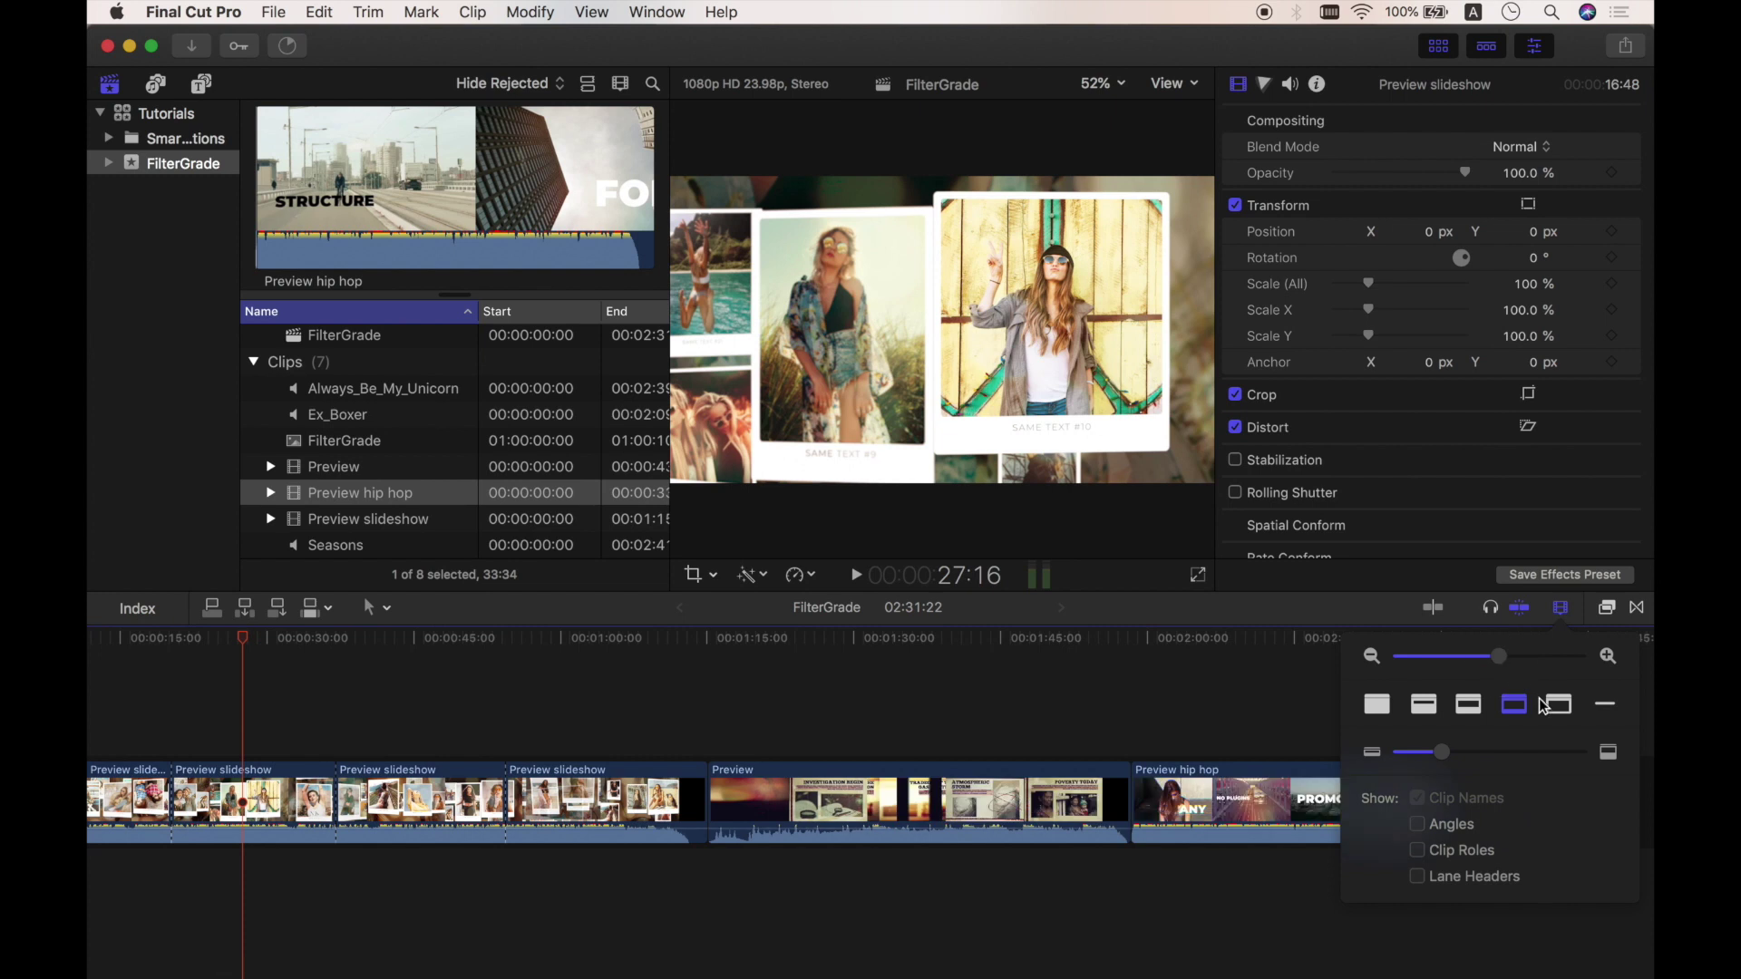
{"action": "left_click", "coordinate": [917, 723]}
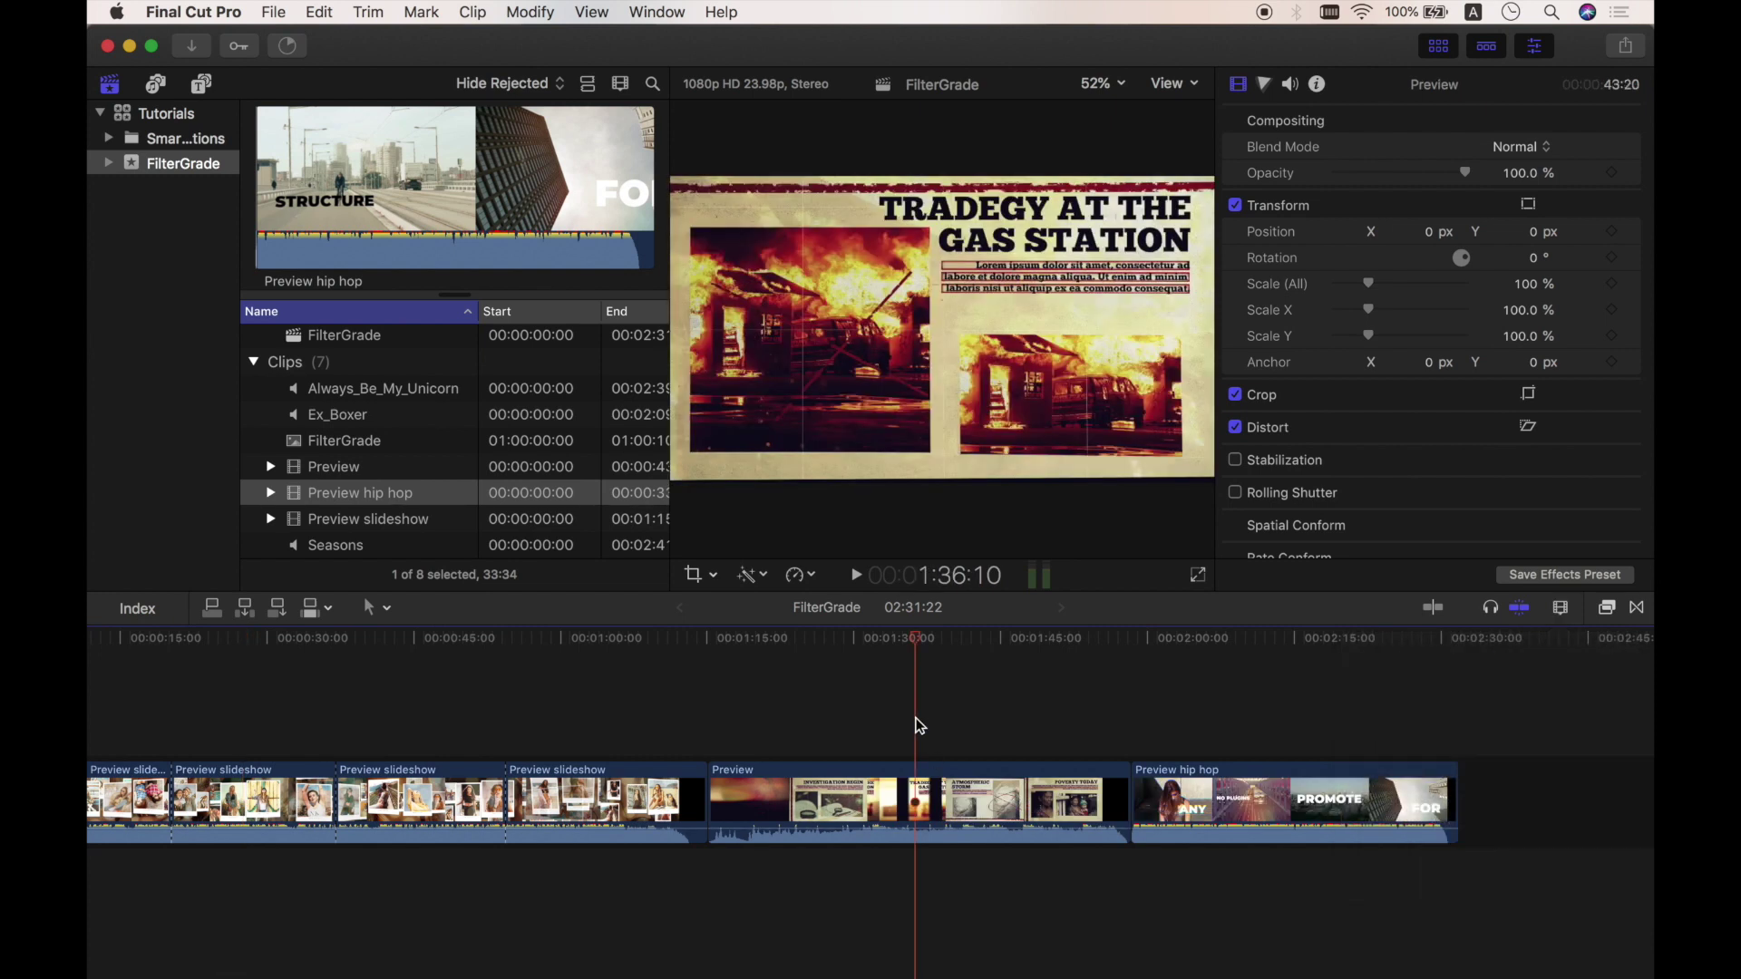
{"action": "key", "text": "super+minus"}
{"action": "key", "text": "ctrl+super+Escape"}
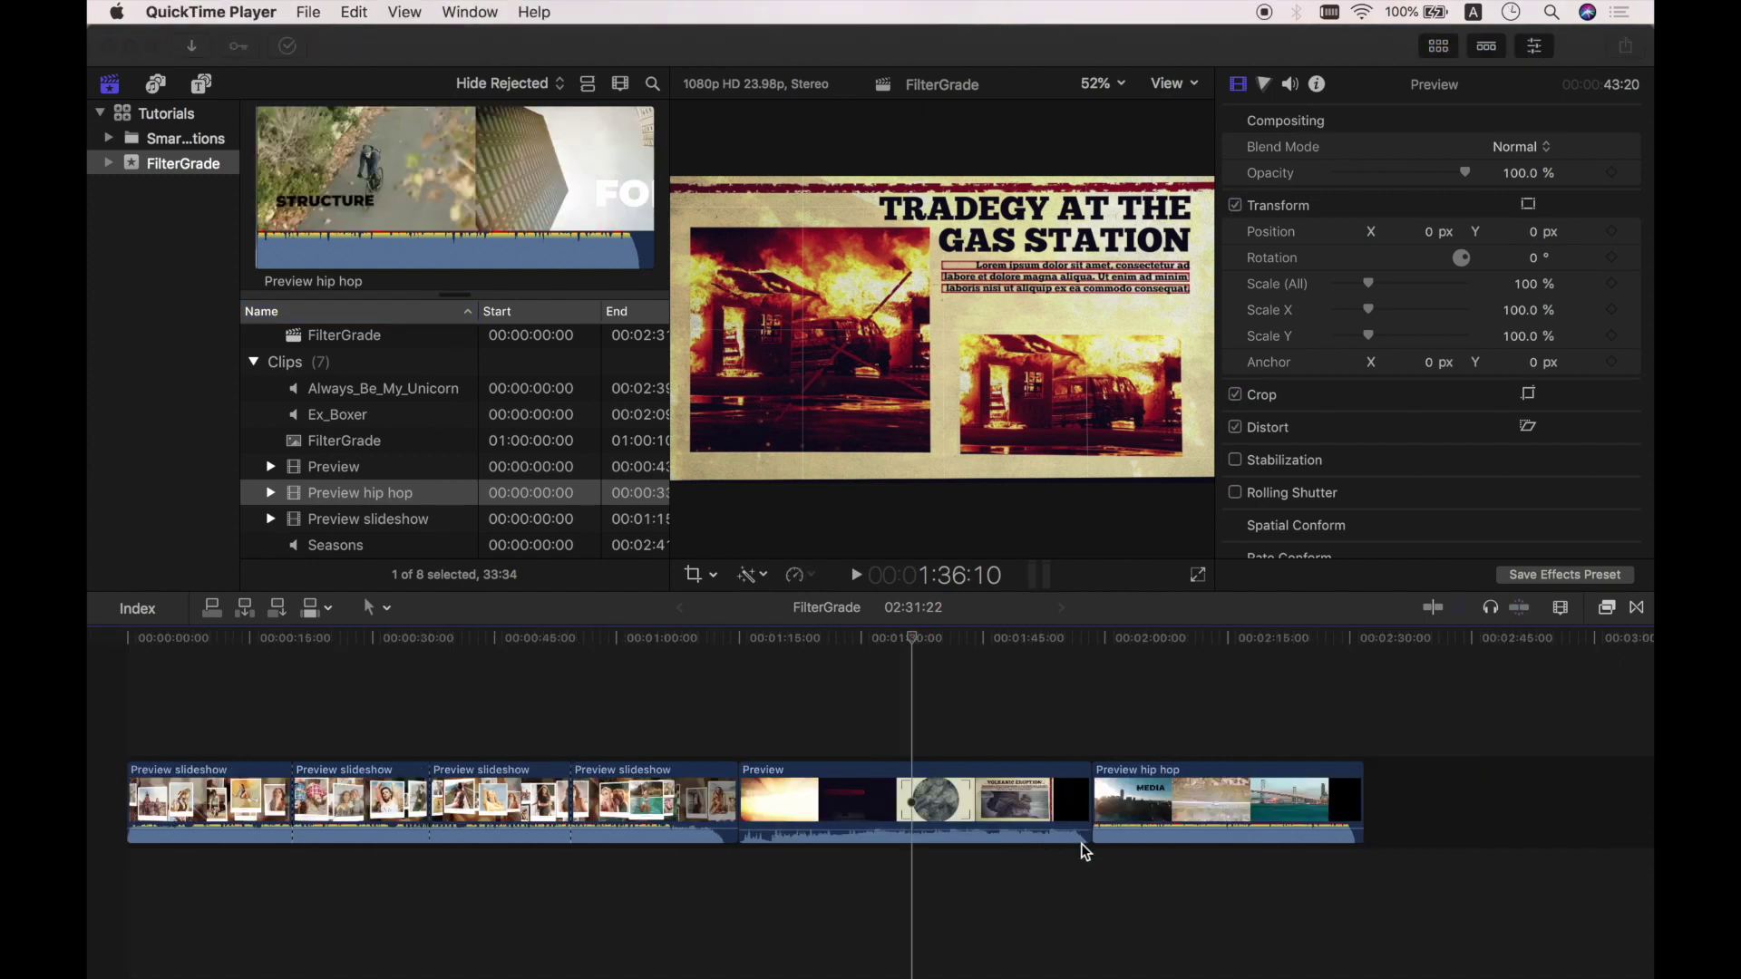
{"action": "left_click", "coordinate": [1143, 824]}
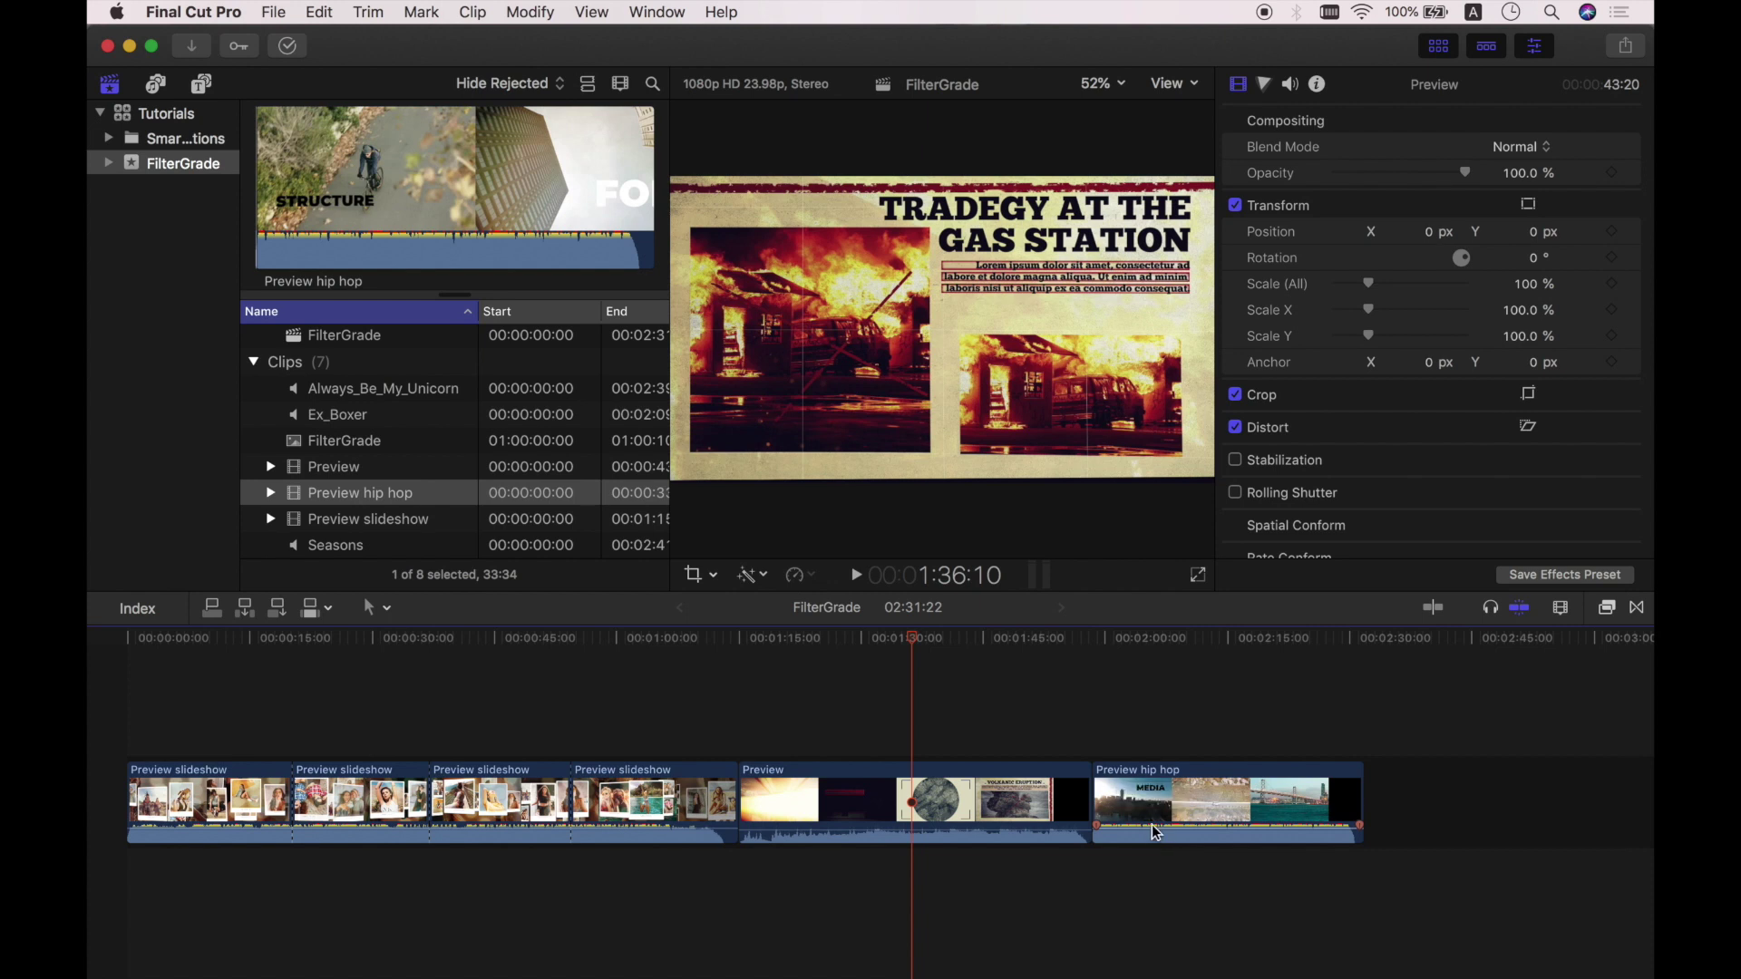
{"action": "key", "text": "super+equal"}
{"action": "key", "text": "super+equal"}
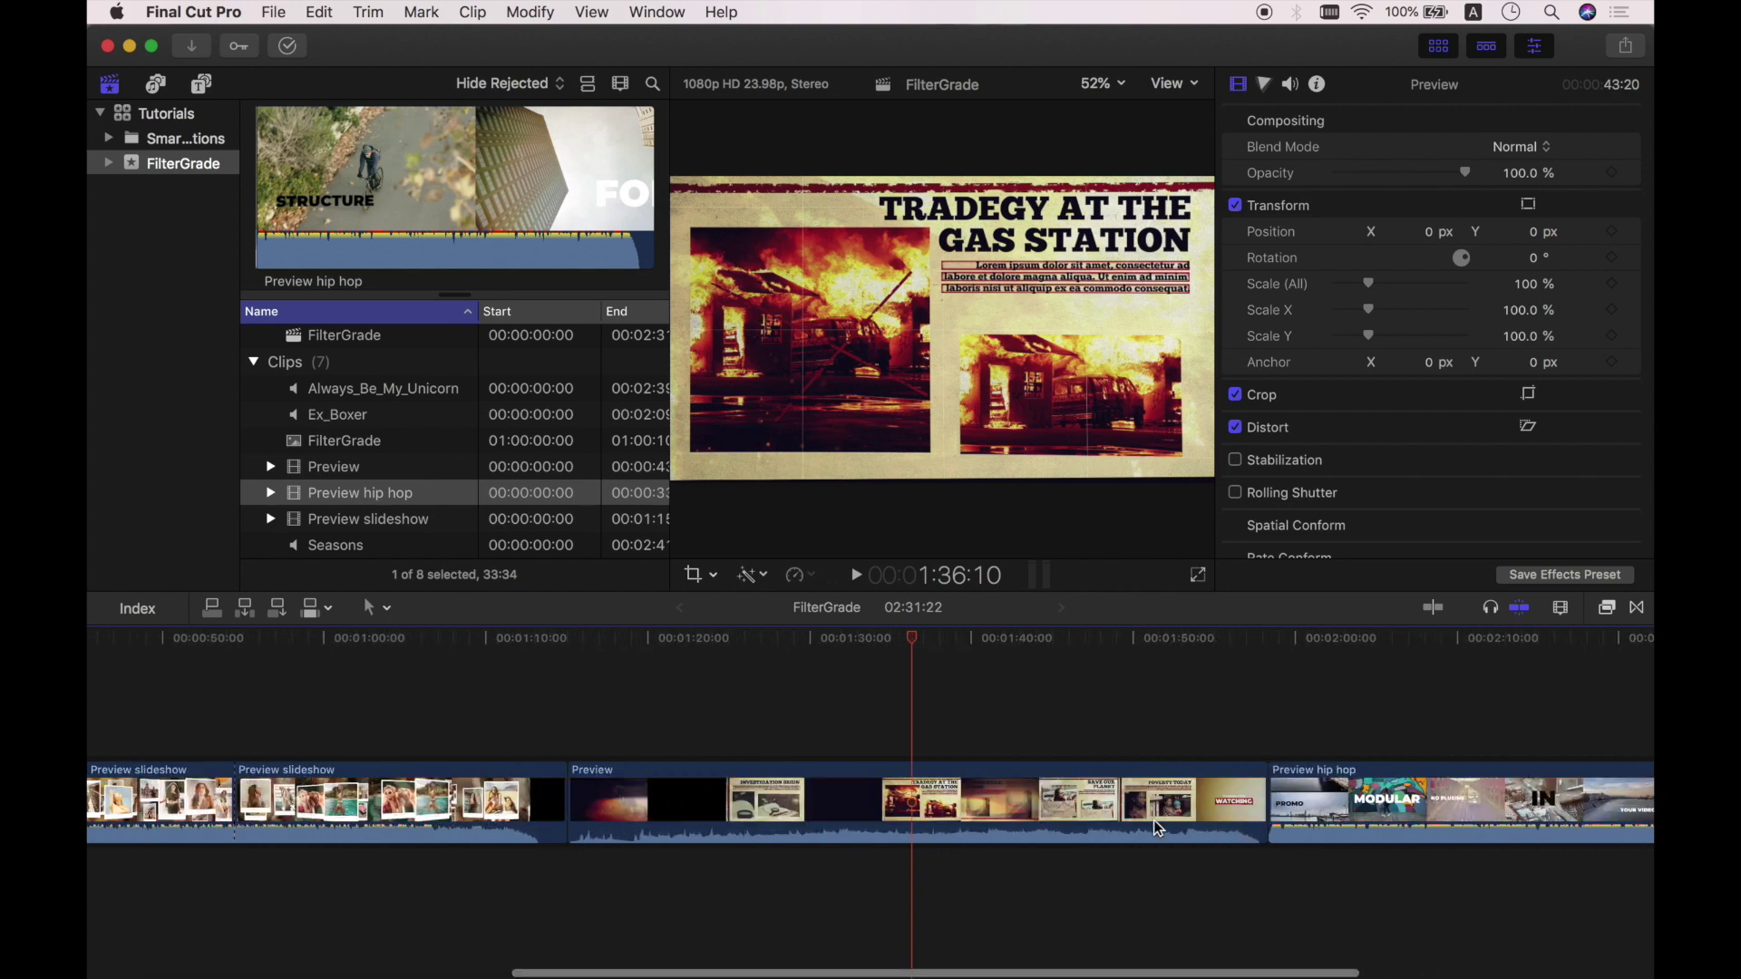
{"action": "scroll", "coordinate": [1159, 827], "scroll_direction": "right", "scroll_amount": 5}
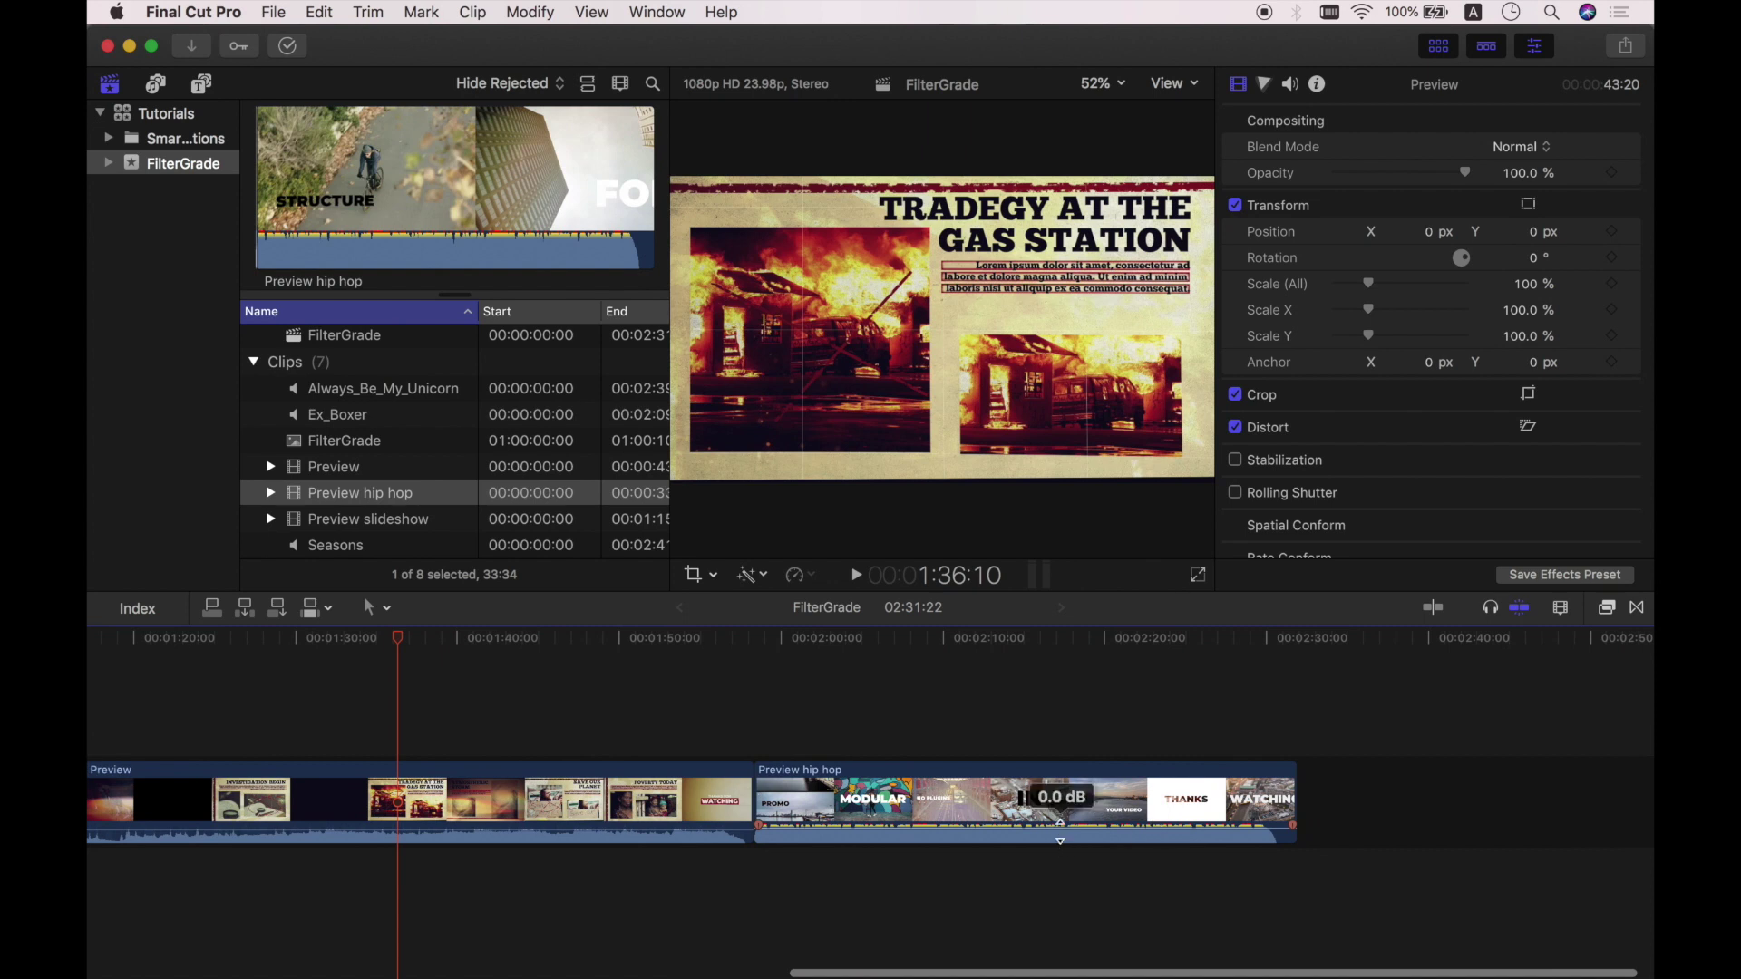
{"action": "left_click", "coordinate": [1063, 836]}
{"action": "left_click_drag", "start_coordinate": [1064, 836], "coordinate": [1064, 838]}
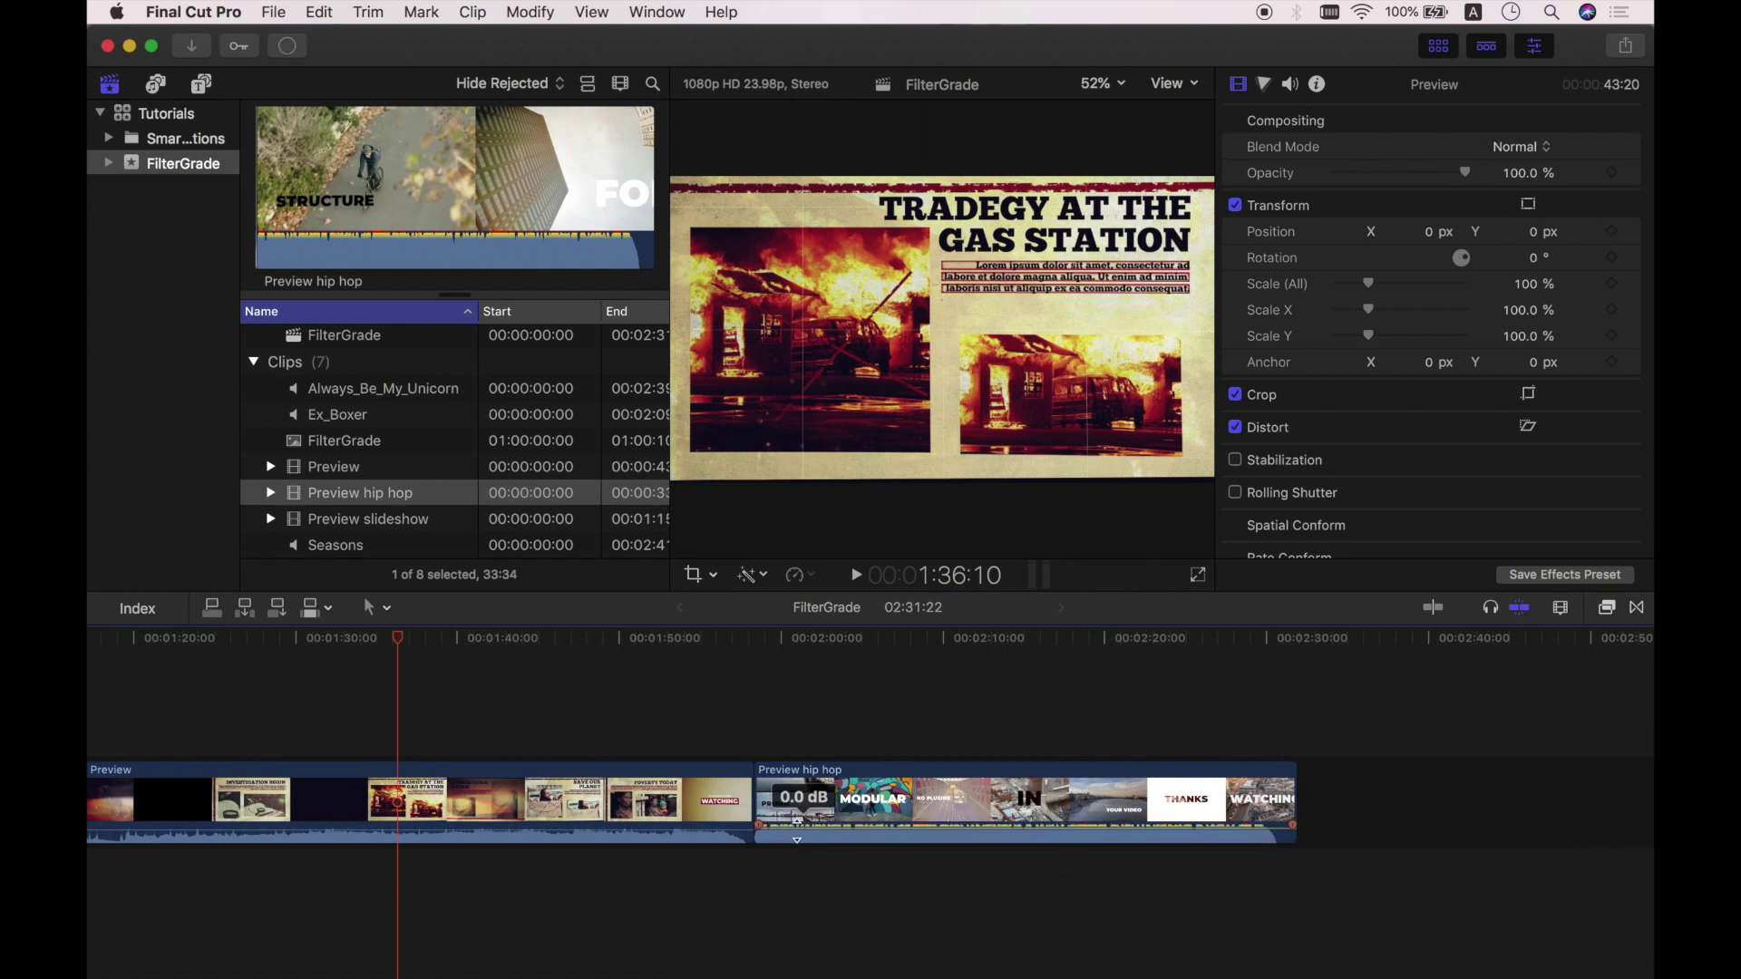
{"action": "left_click_drag", "start_coordinate": [760, 826], "coordinate": [807, 825]}
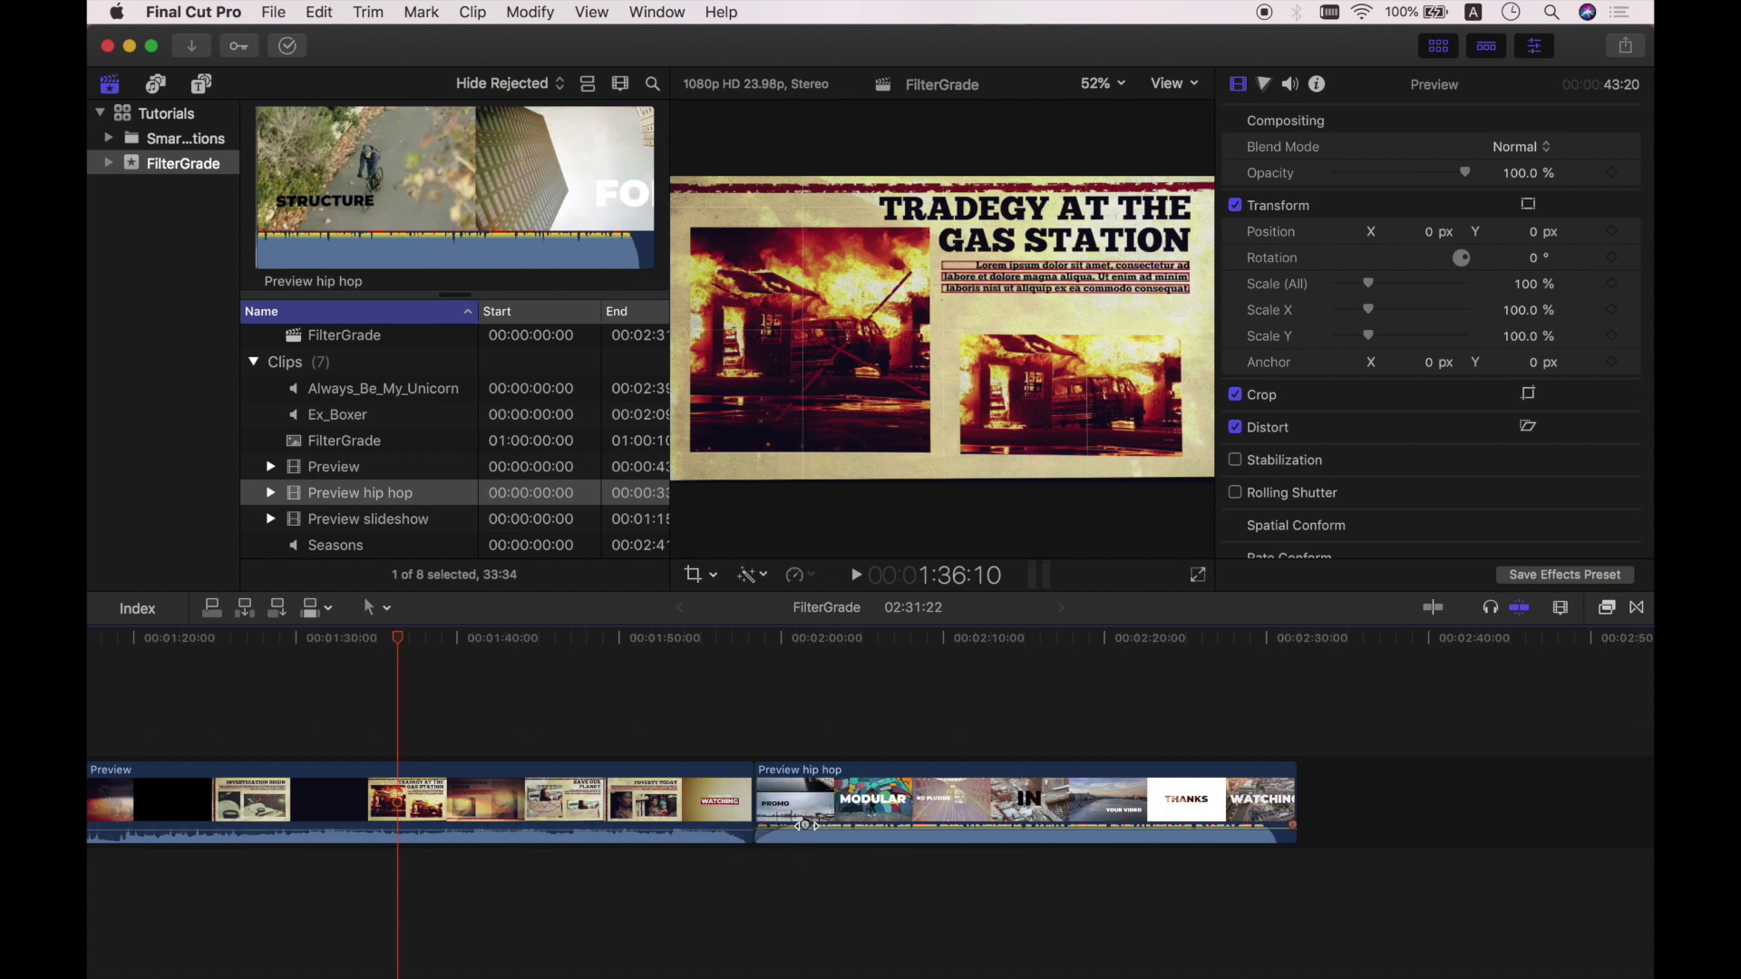
{"action": "left_click", "coordinate": [755, 745]}
{"action": "key", "text": "space"}
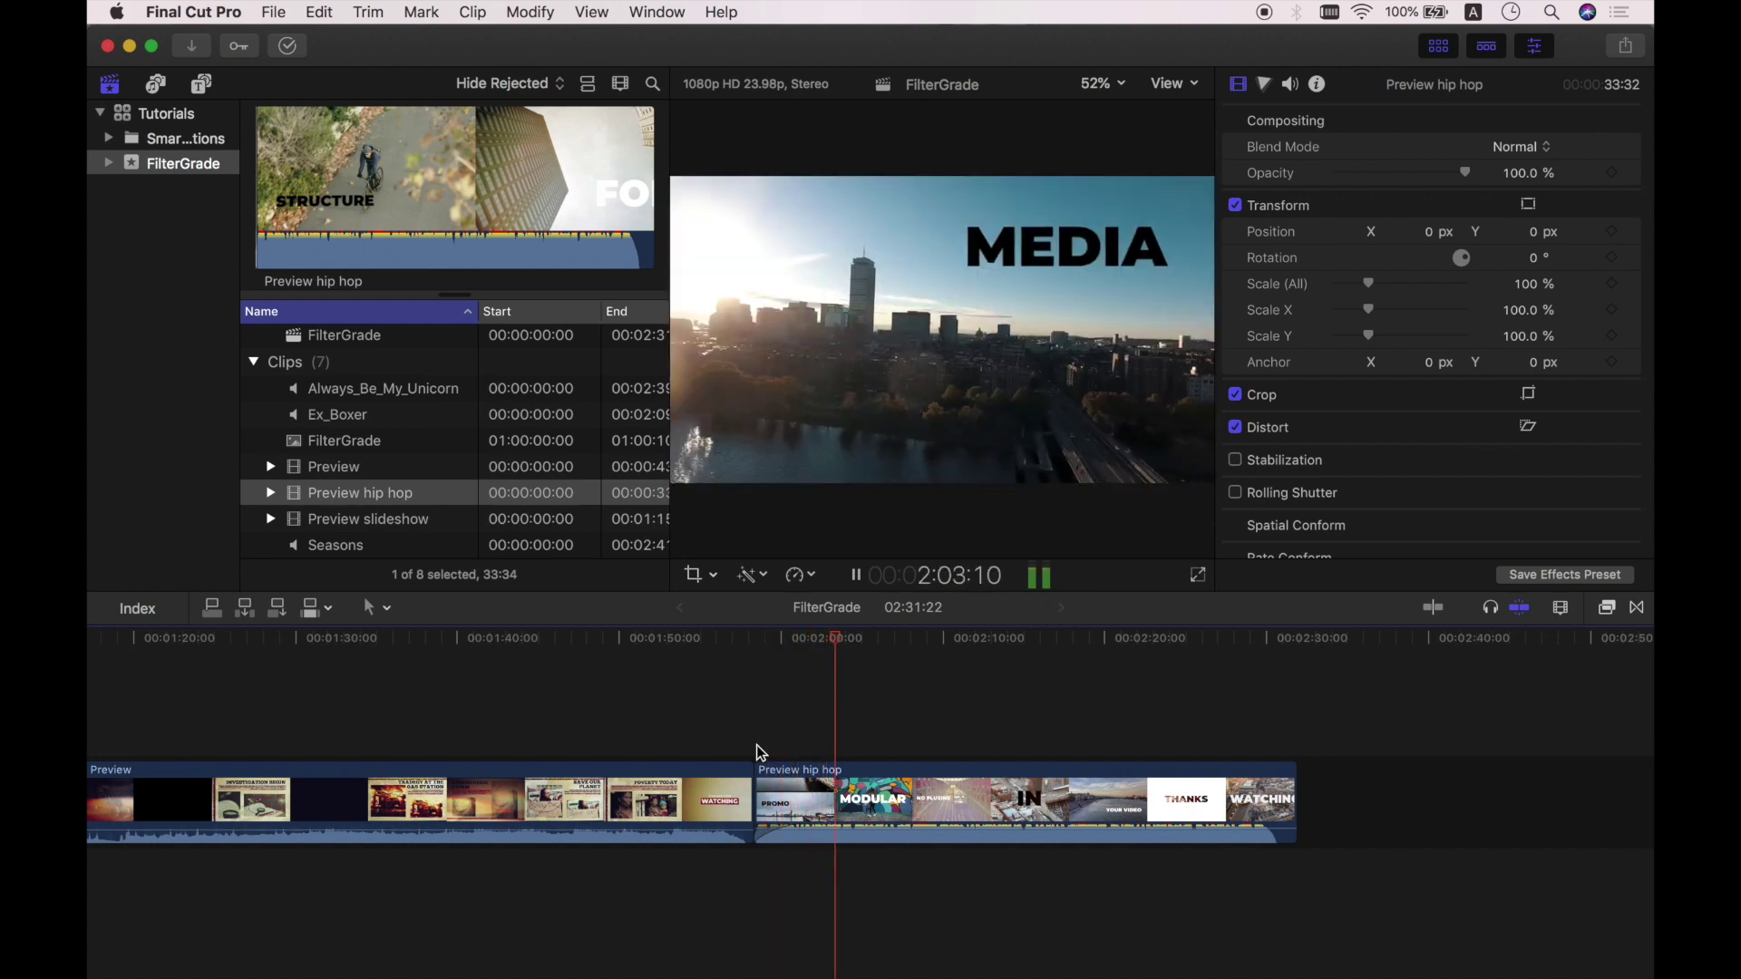
{"action": "key", "text": "space"}
Detach the Preview hip hop audio, trim its start later and split it in two
{"action": "left_click", "coordinate": [978, 800]}
{"action": "right_click", "coordinate": [978, 799]}
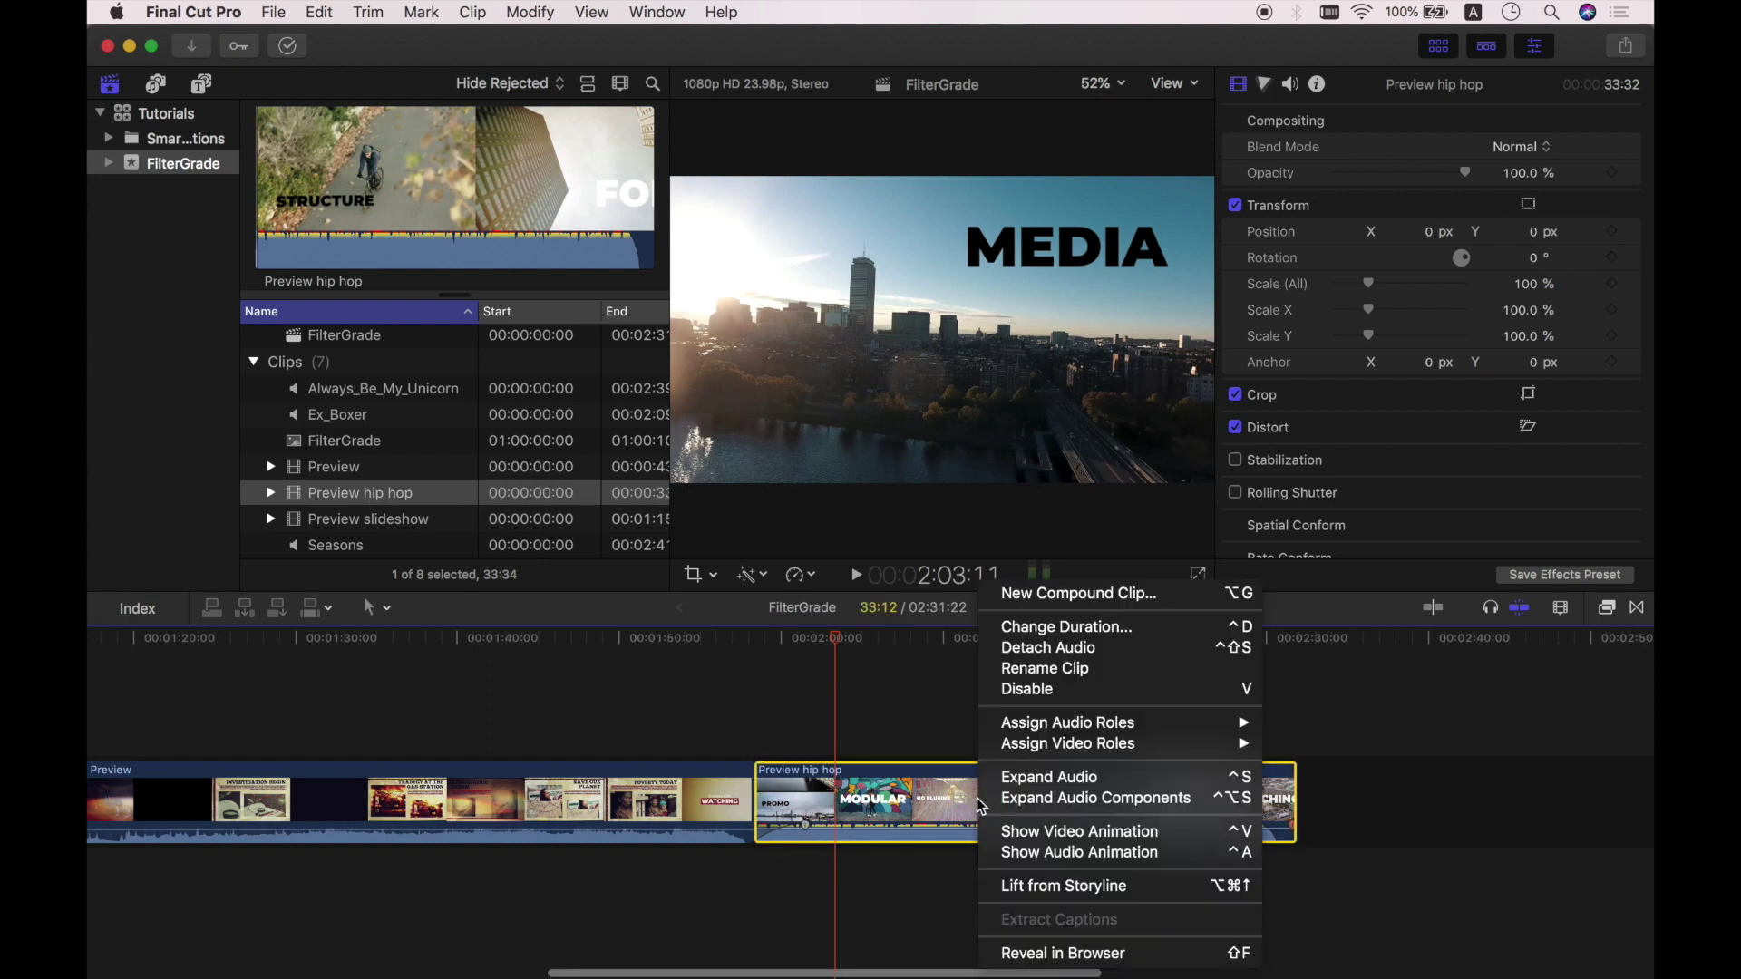
{"action": "left_click", "coordinate": [1060, 648]}
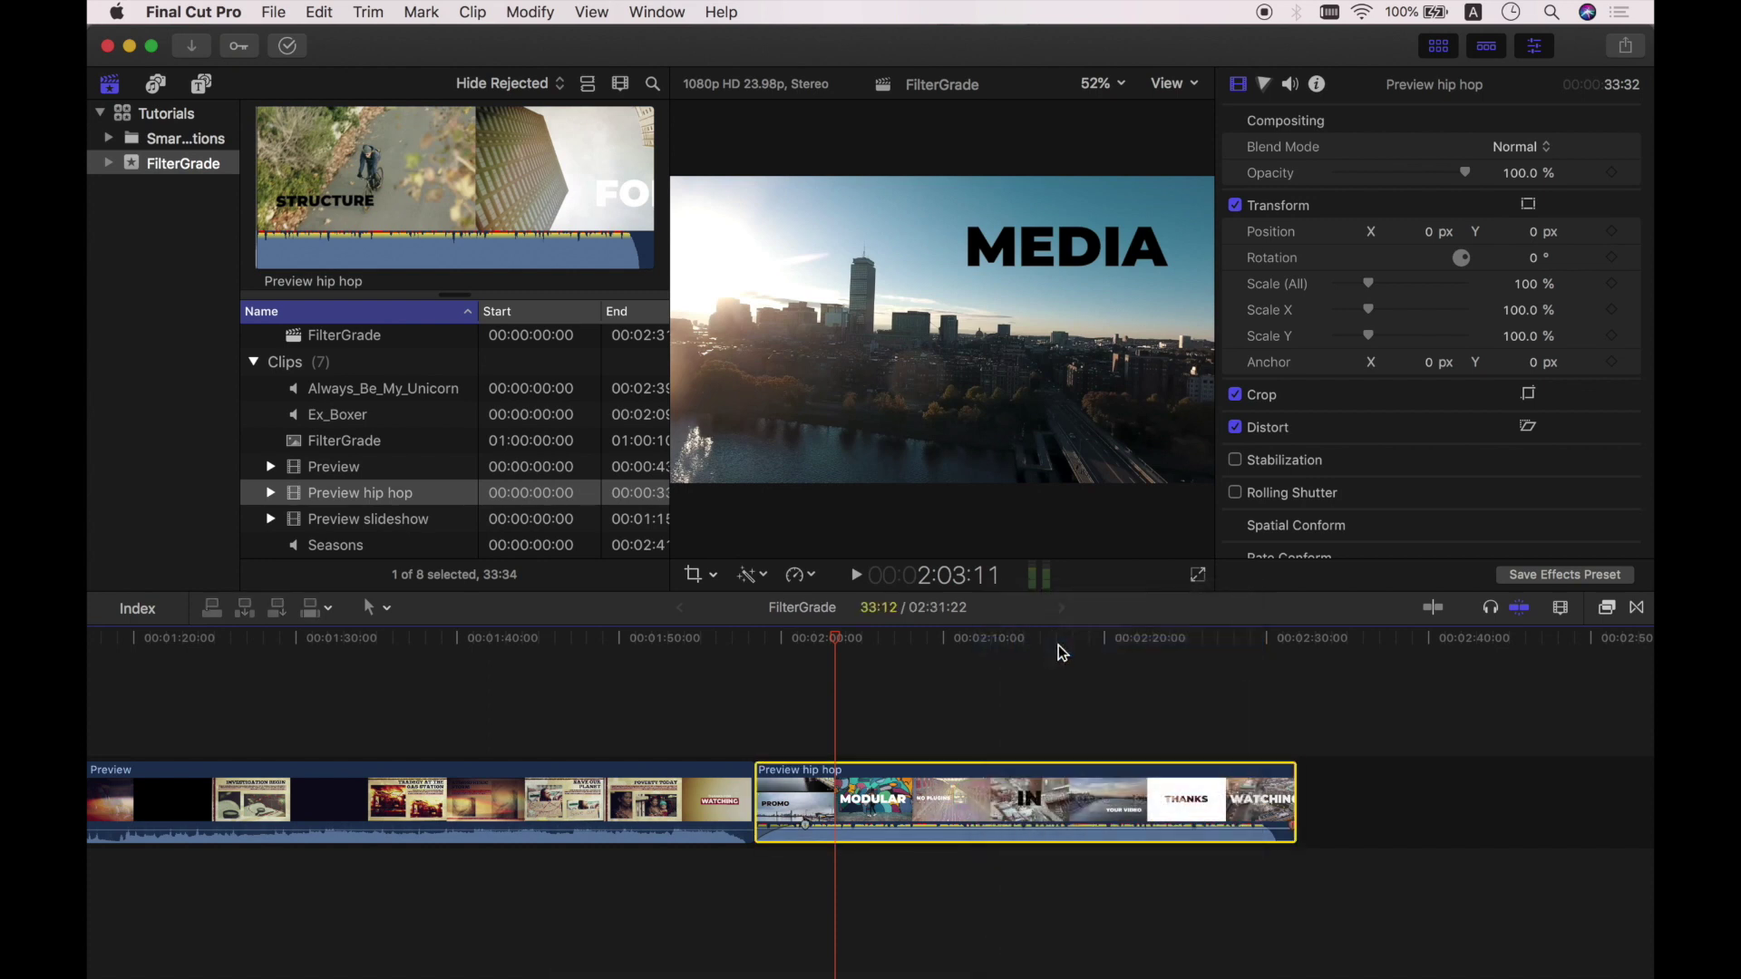
{"action": "left_click_drag", "start_coordinate": [755, 870], "coordinate": [884, 868]}
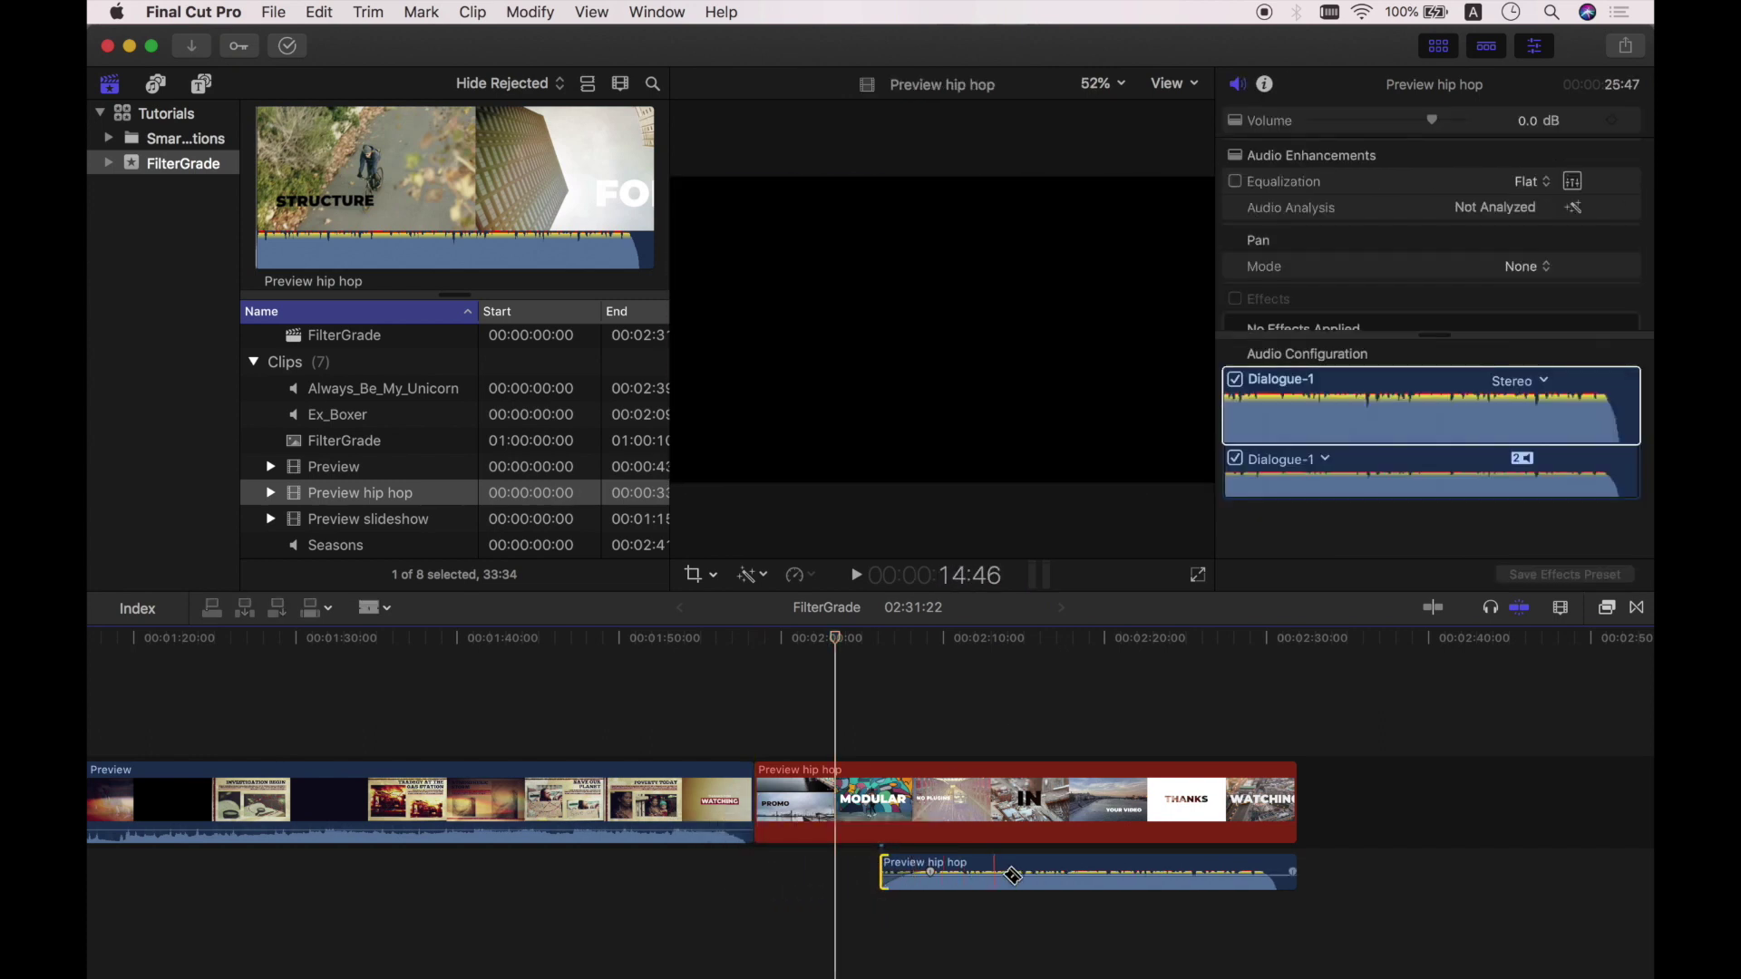
{"action": "key", "text": "super+b"}
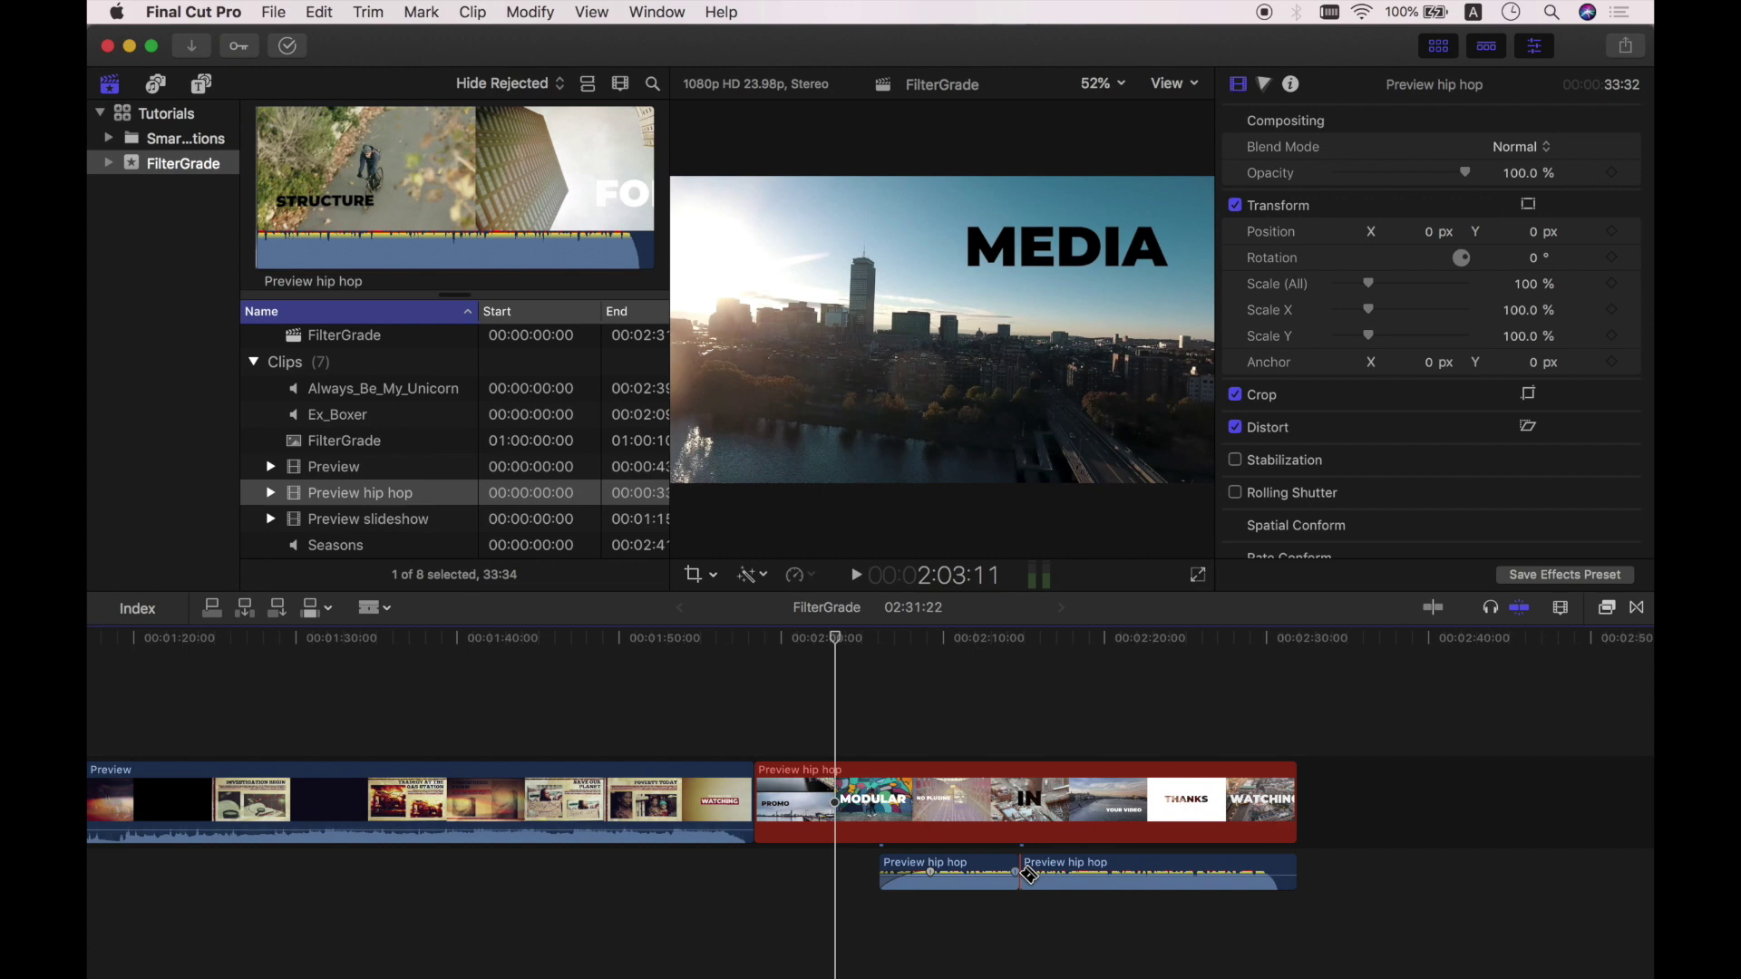
{"action": "key", "text": "a"}
Add Ex_Boxer and Always_Be_My_Unicorn as connected audio clips below the storyline
{"action": "left_click", "coordinate": [325, 419]}
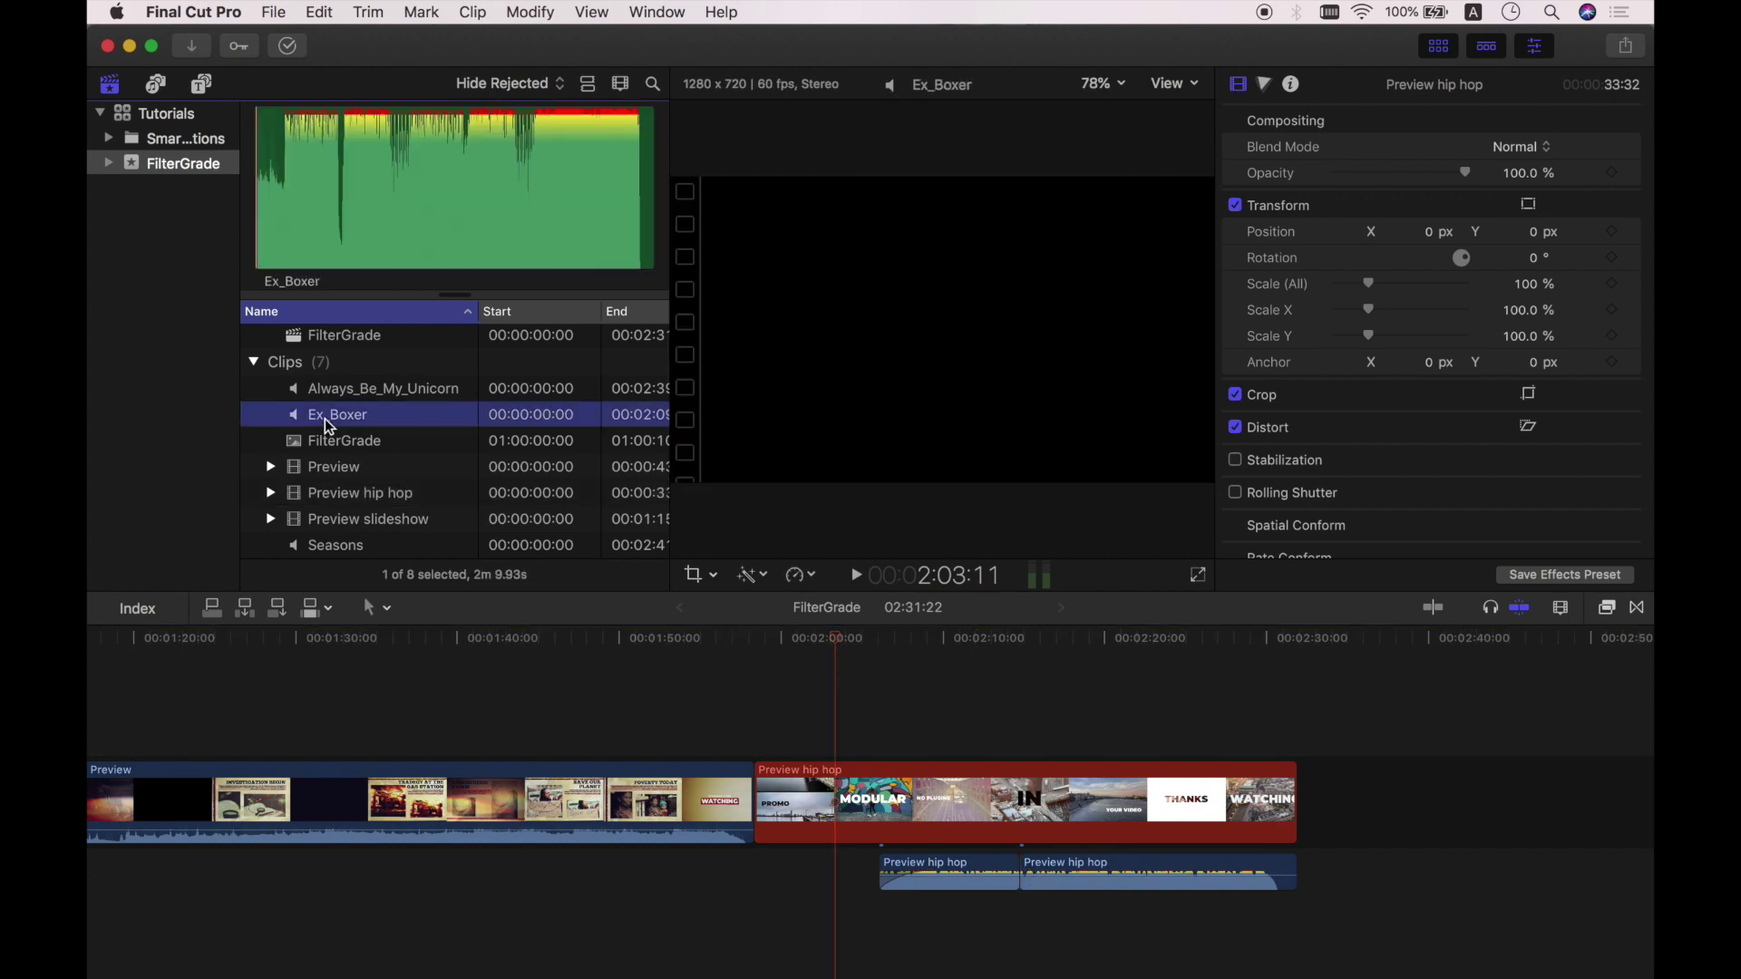
{"action": "scroll", "coordinate": [397, 789], "scroll_direction": "down", "scroll_amount": 5}
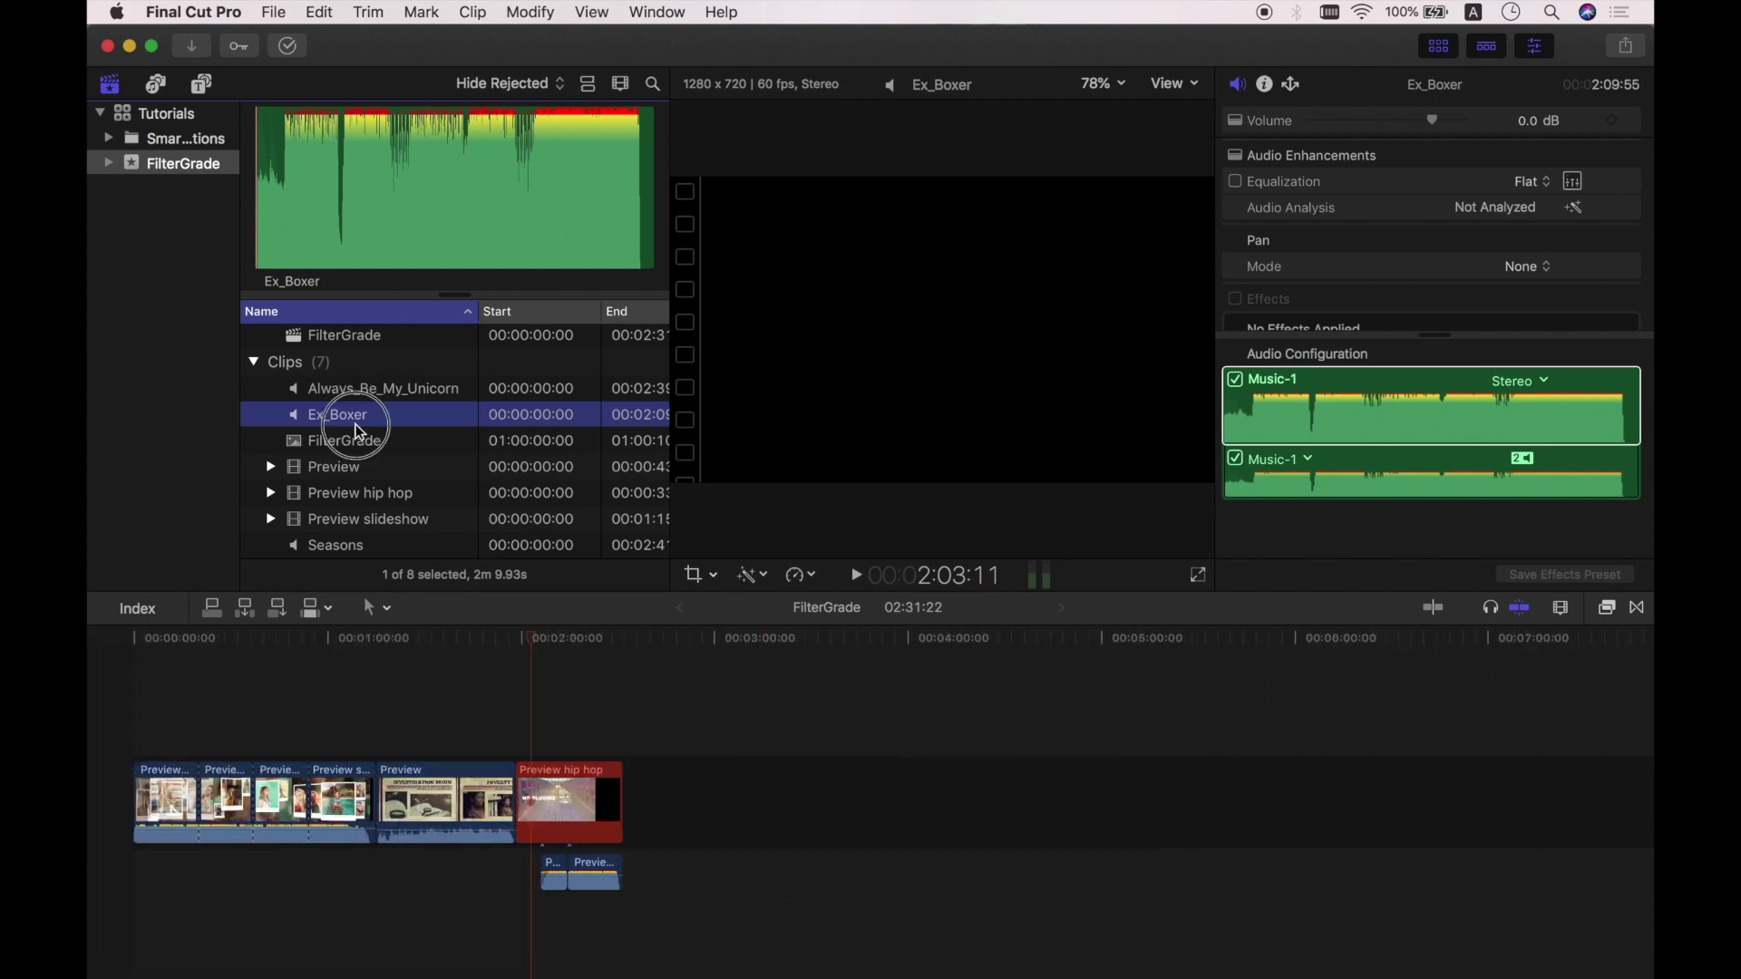
{"action": "left_click_drag", "start_coordinate": [360, 434], "coordinate": [138, 911]}
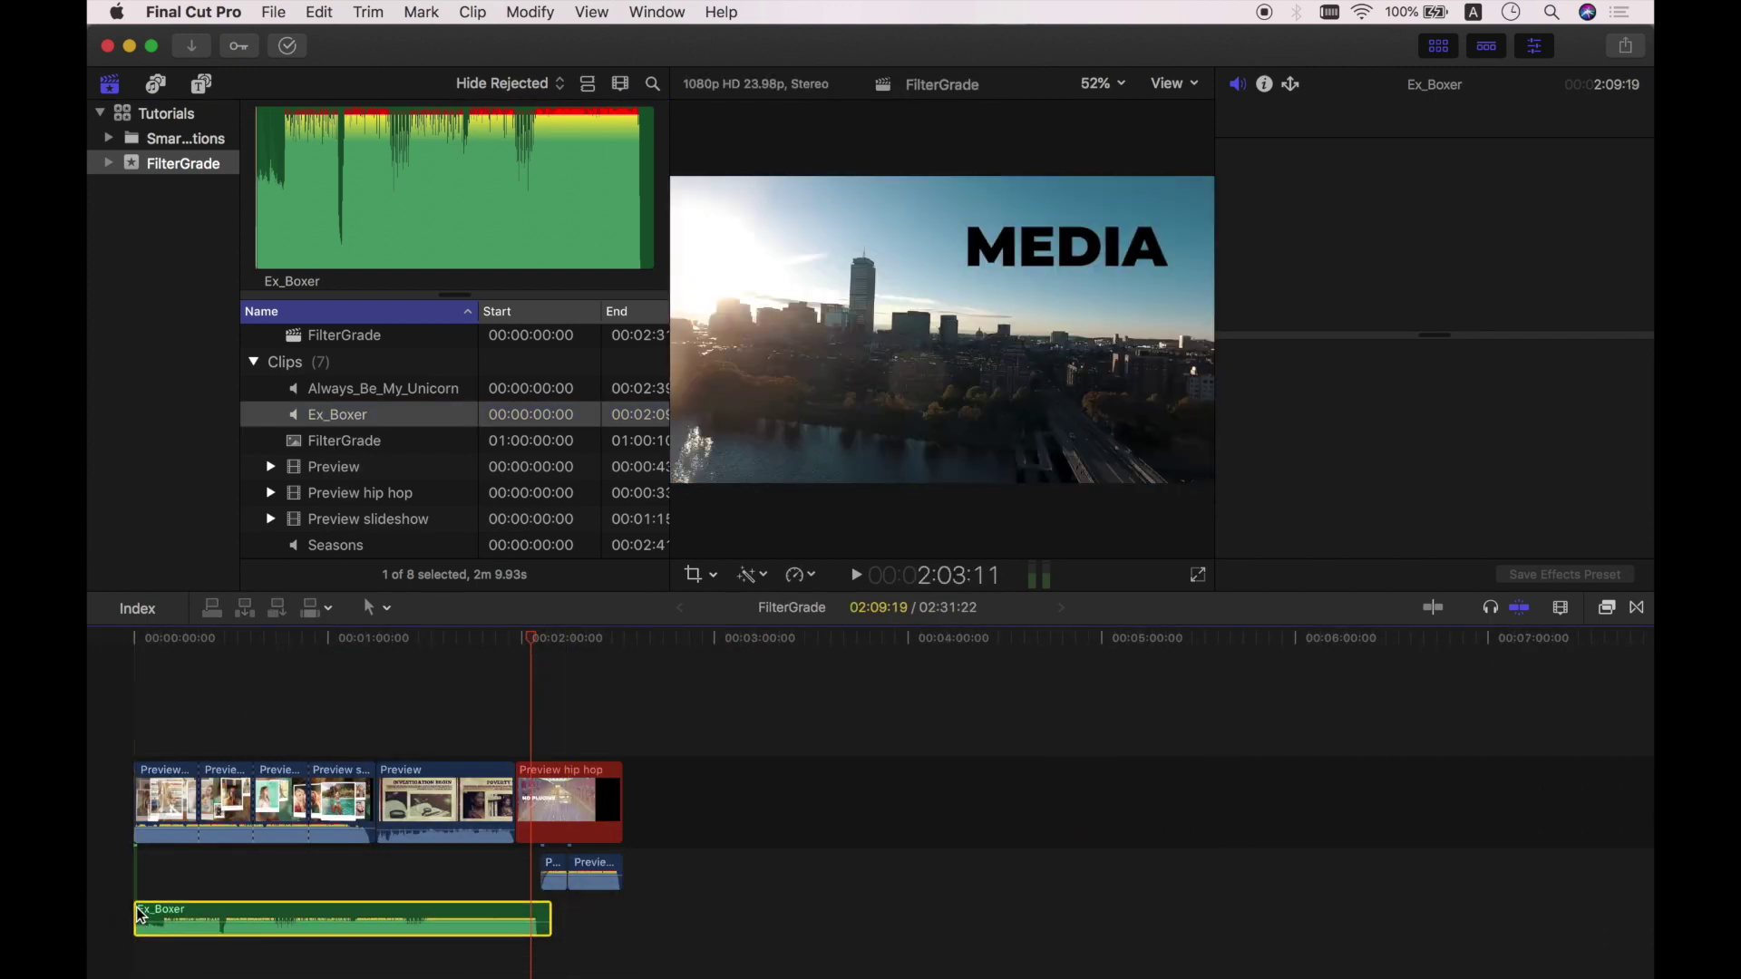
{"action": "left_click_drag", "start_coordinate": [353, 396], "coordinate": [136, 893]}
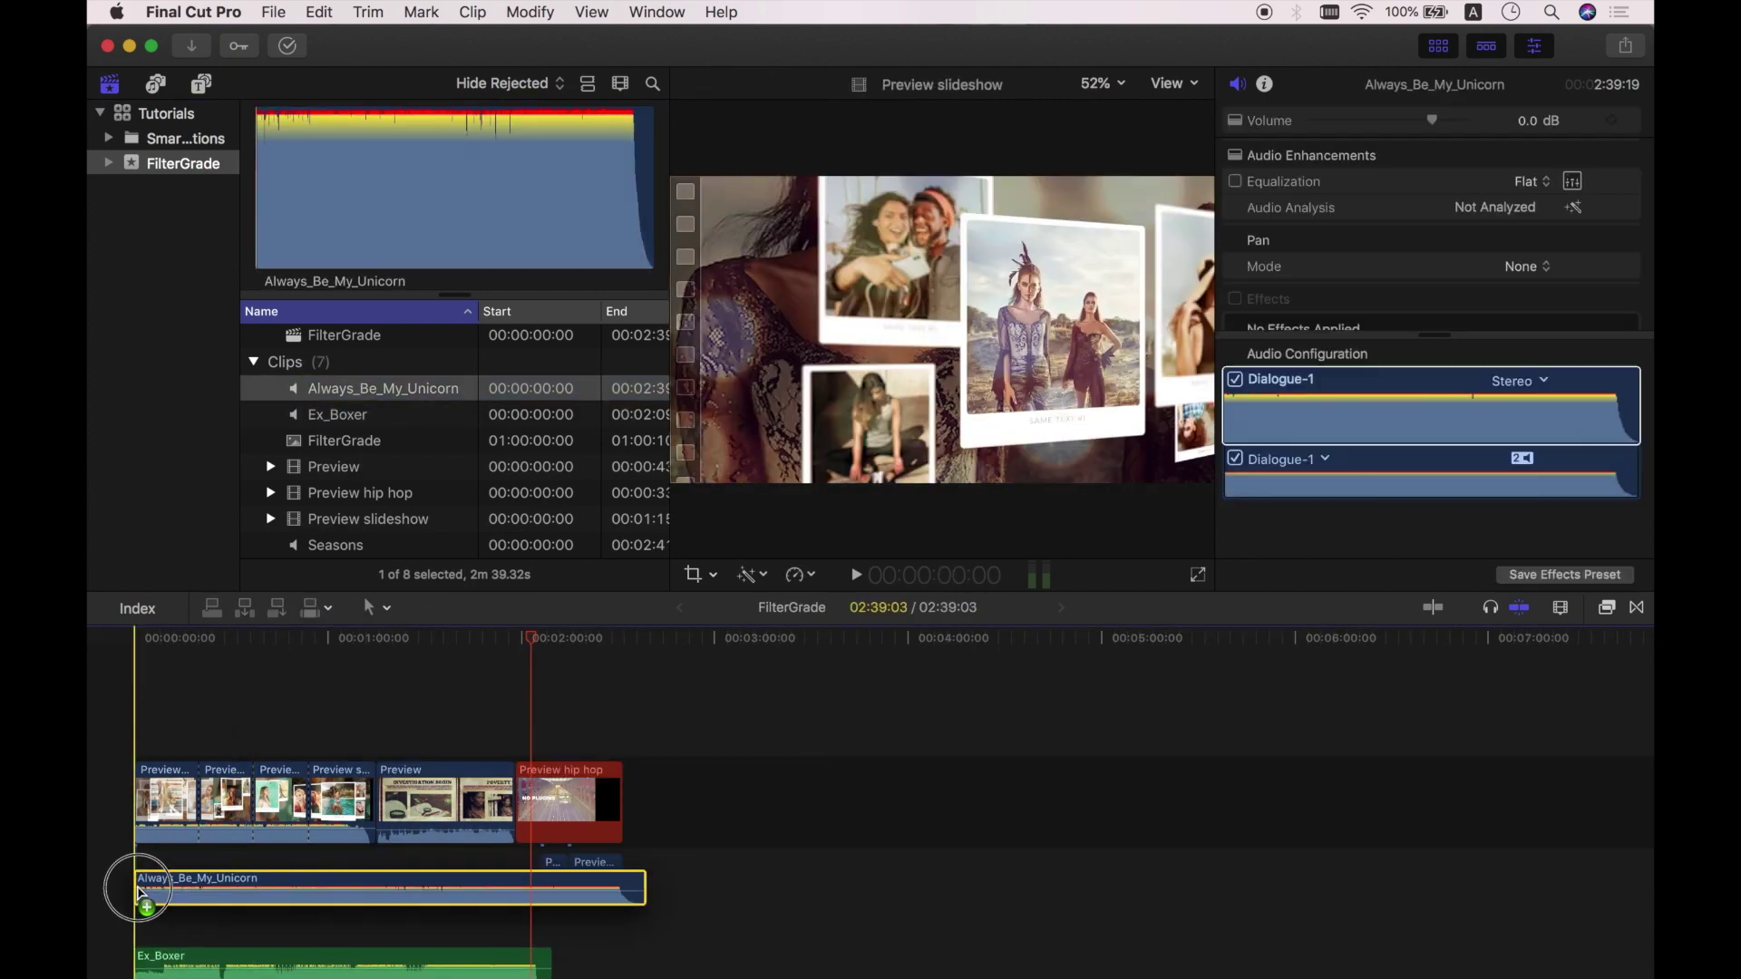
{"action": "key", "text": "super+equal"}
{"action": "scroll", "coordinate": [257, 852], "scroll_direction": "left", "scroll_amount": 5}
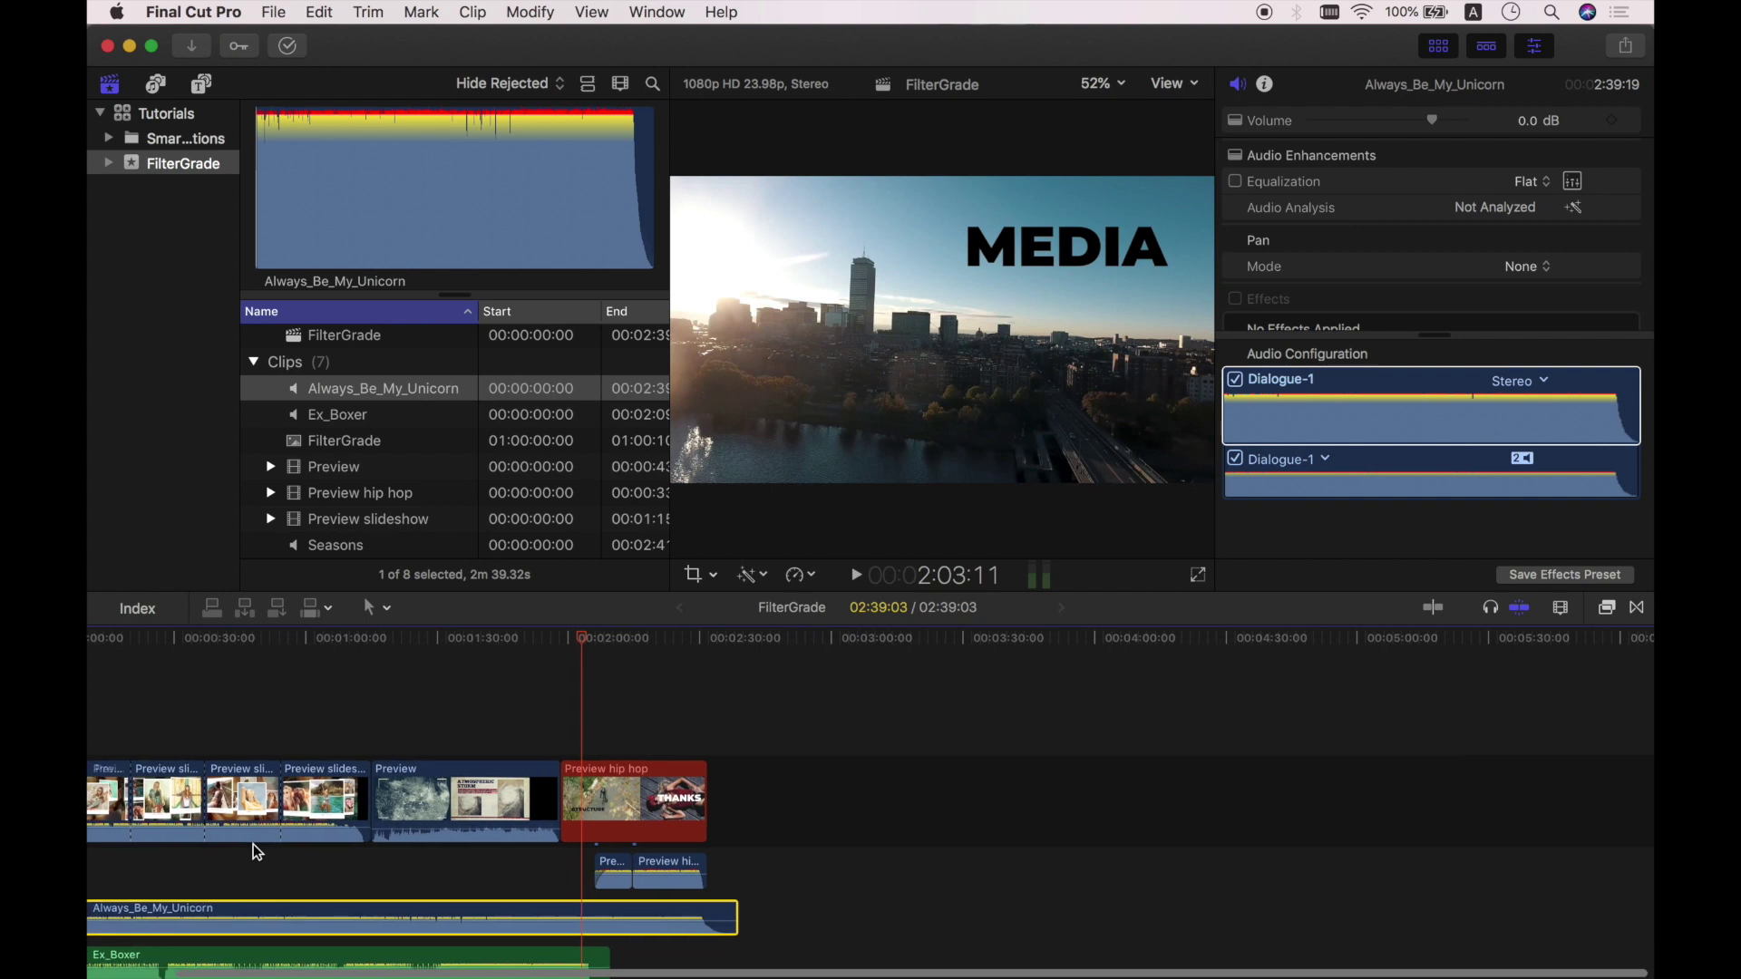
{"action": "scroll", "coordinate": [256, 851], "scroll_direction": "up", "scroll_amount": 5}
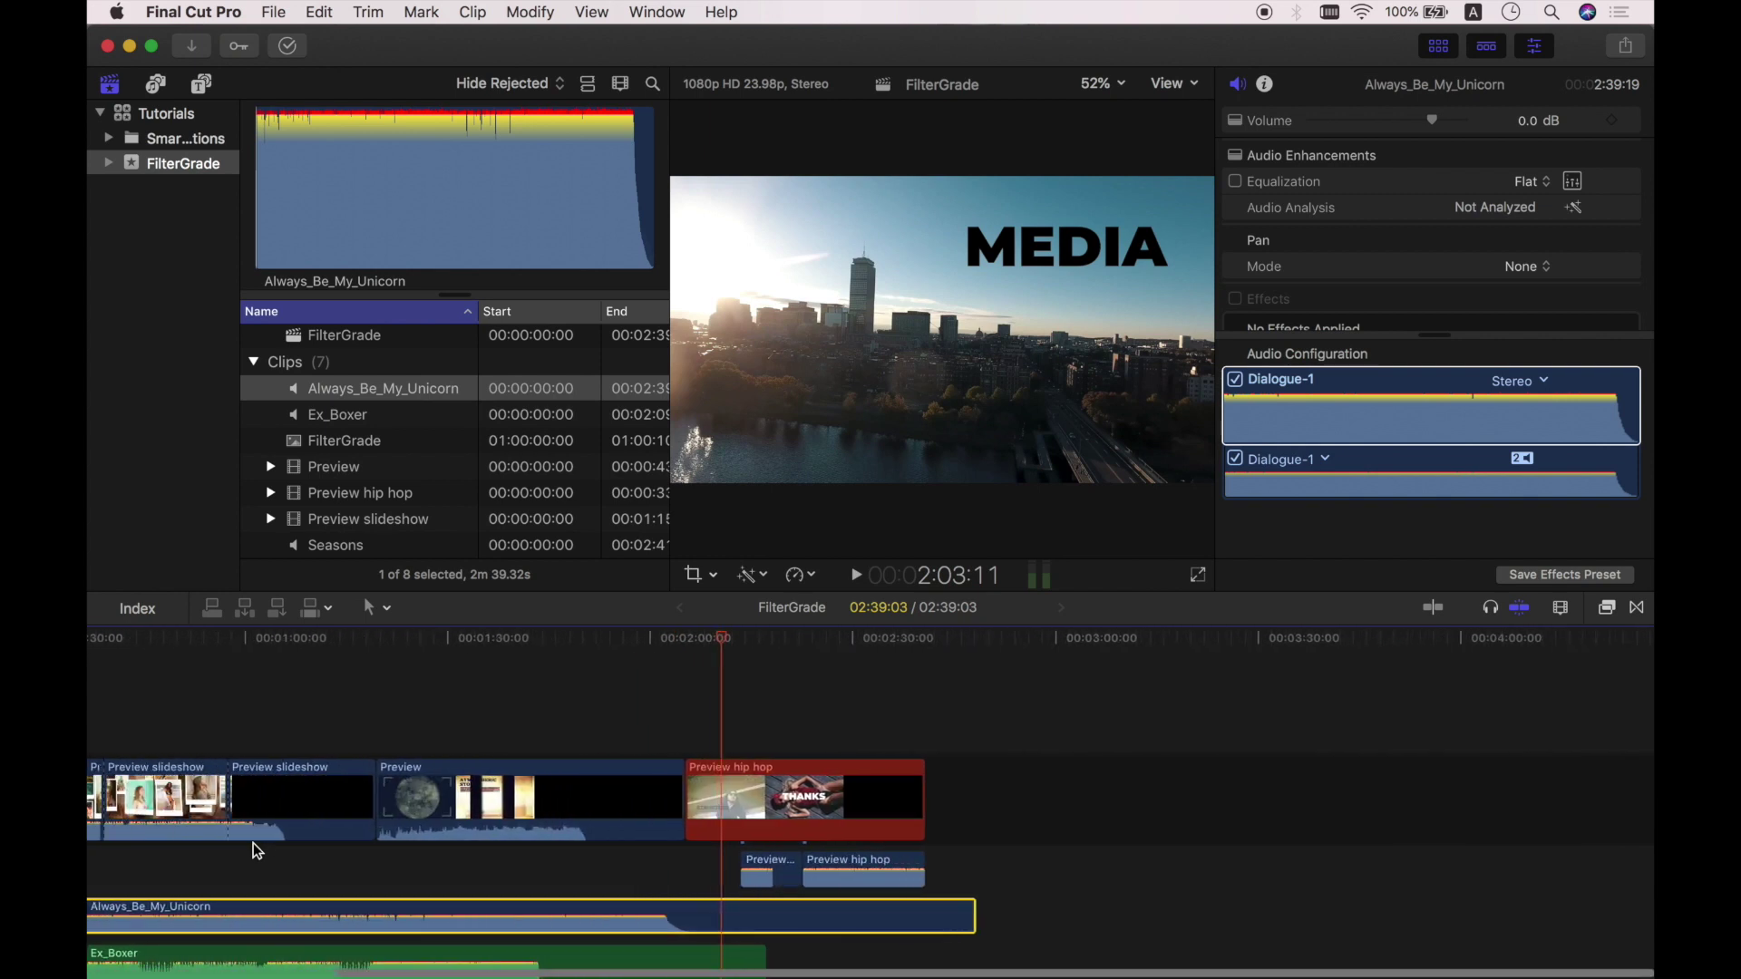
{"action": "scroll", "coordinate": [256, 851], "scroll_direction": "left", "scroll_amount": 10}
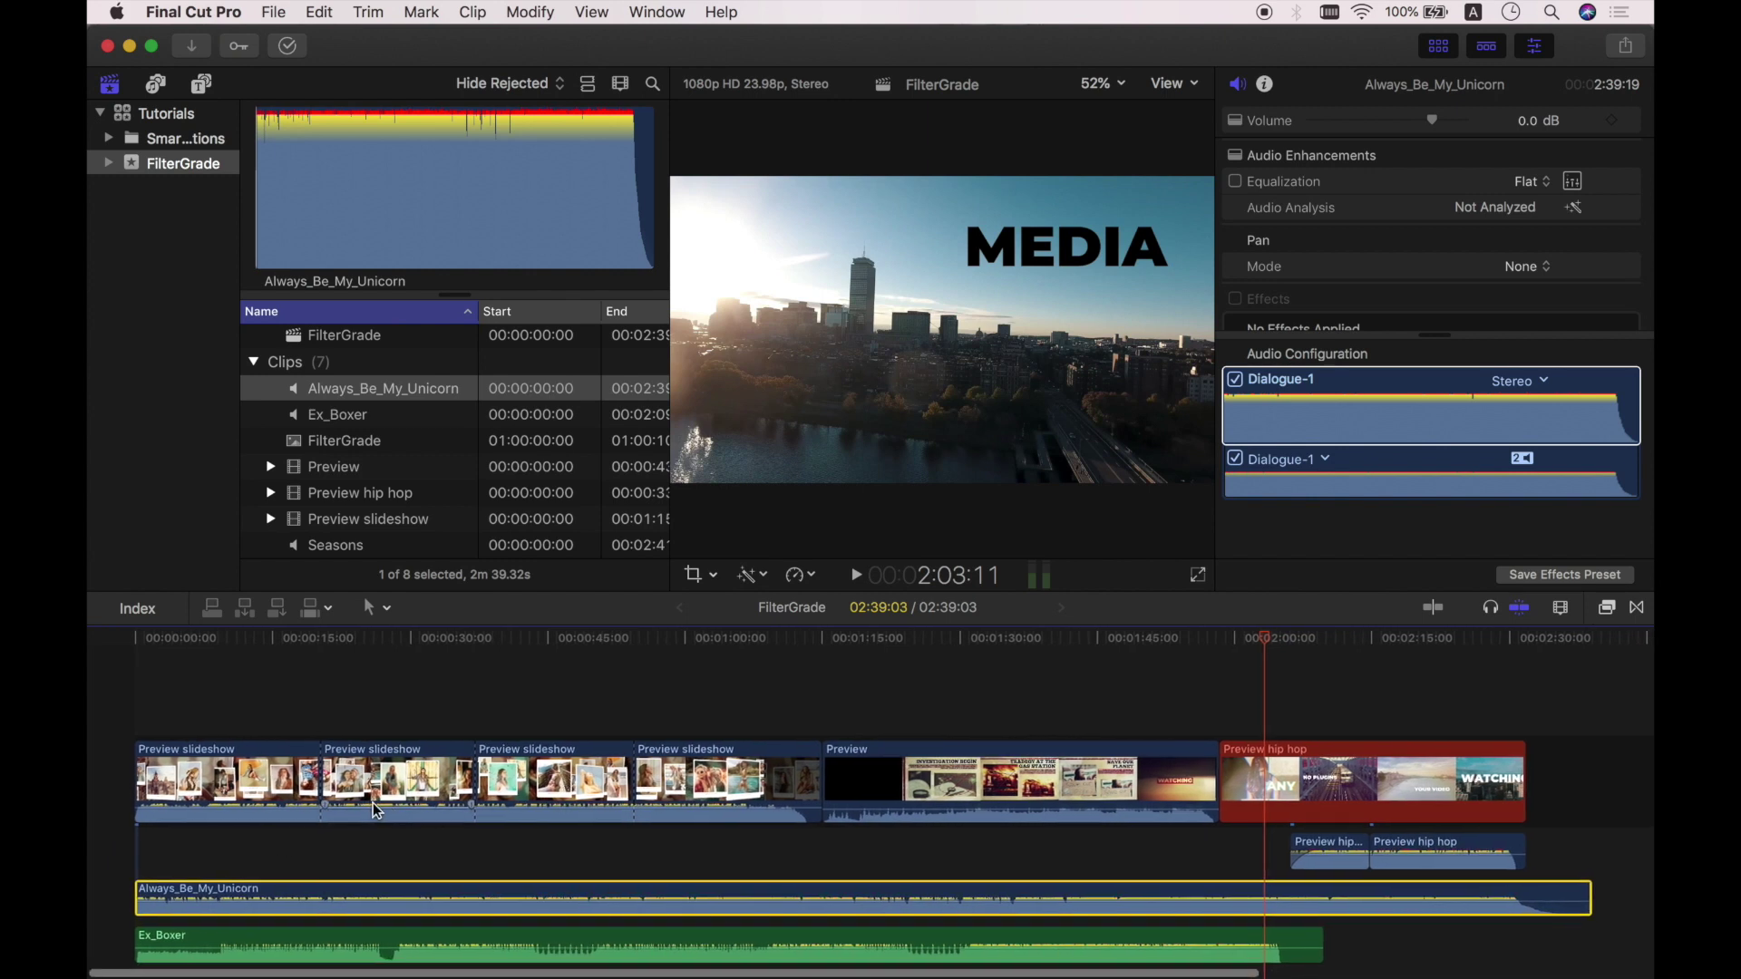
Park the playhead near 1:14 and connect a Basic Title, found by searching 'ba', above Preview
{"action": "left_click", "coordinate": [336, 707]}
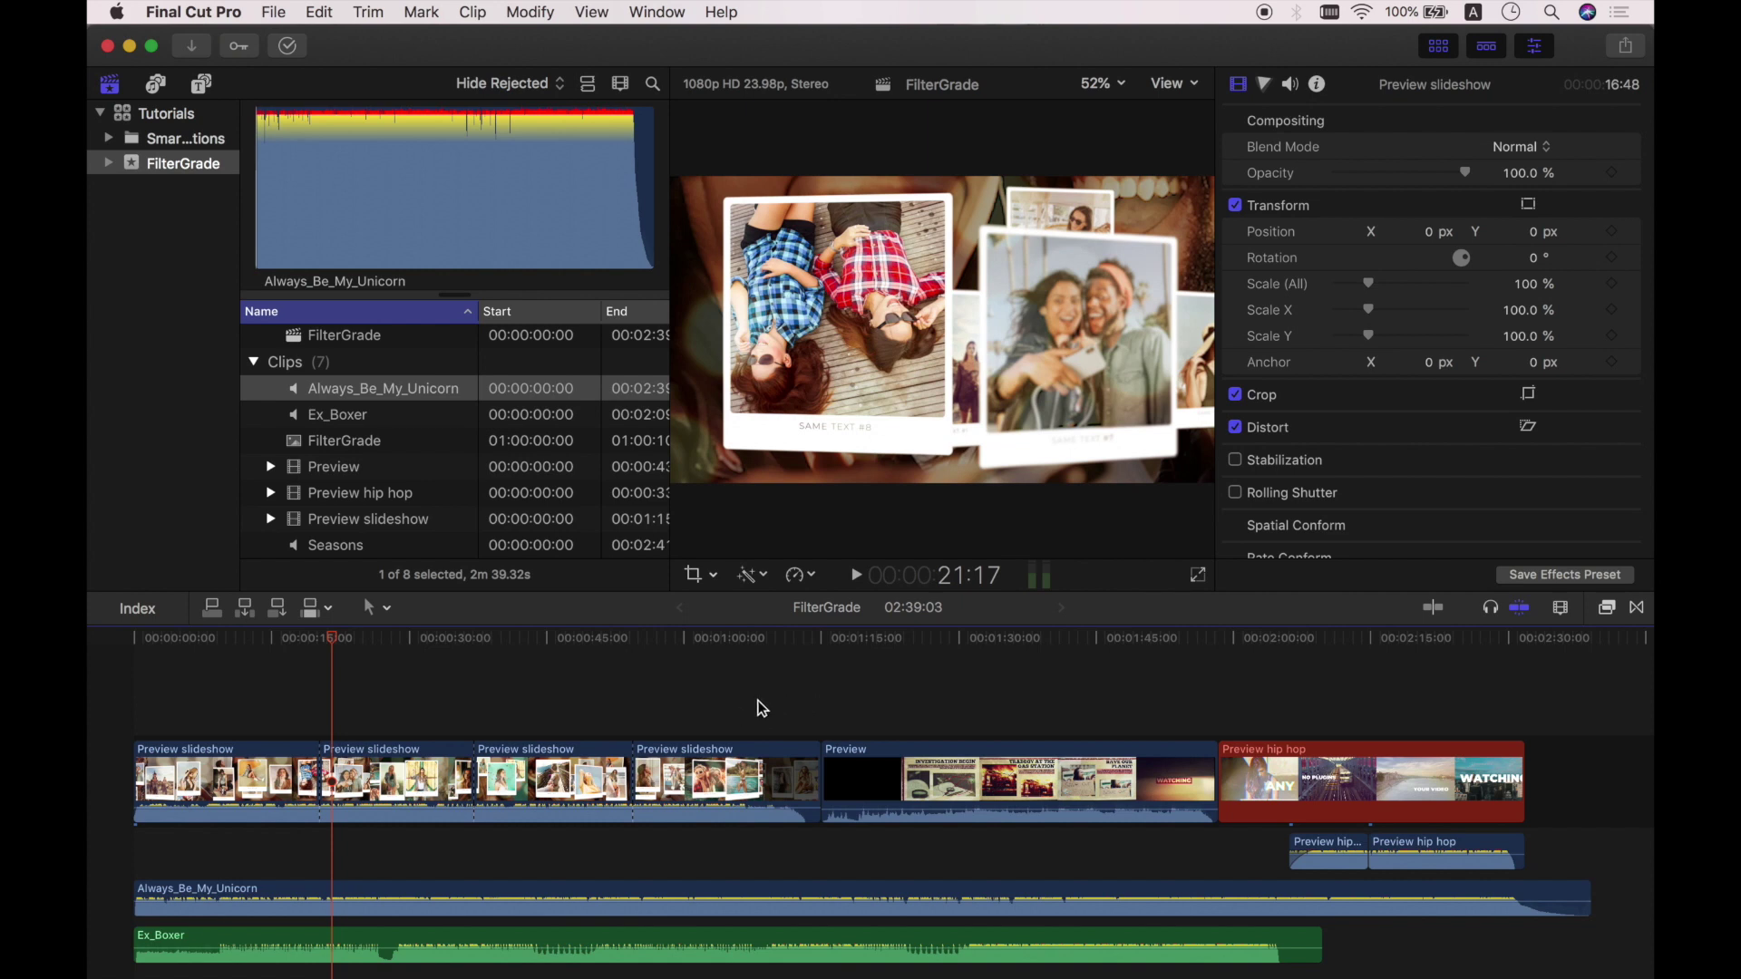
{"action": "left_click", "coordinate": [834, 704]}
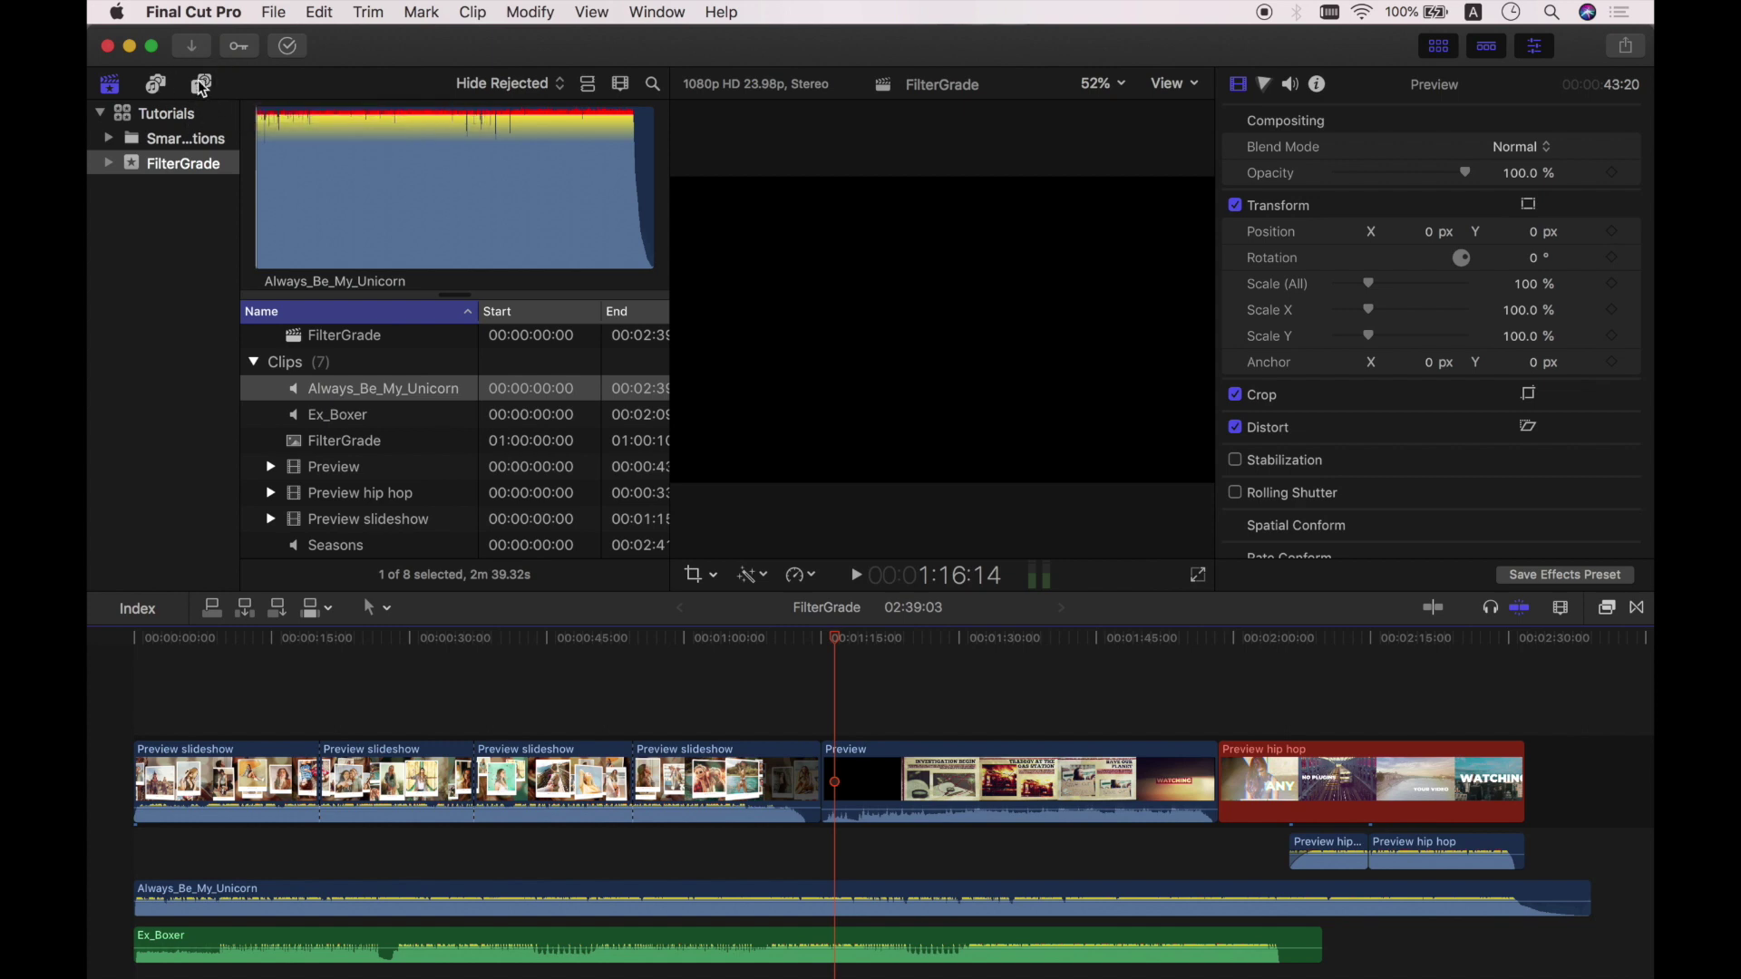
{"action": "left_click", "coordinate": [201, 84]}
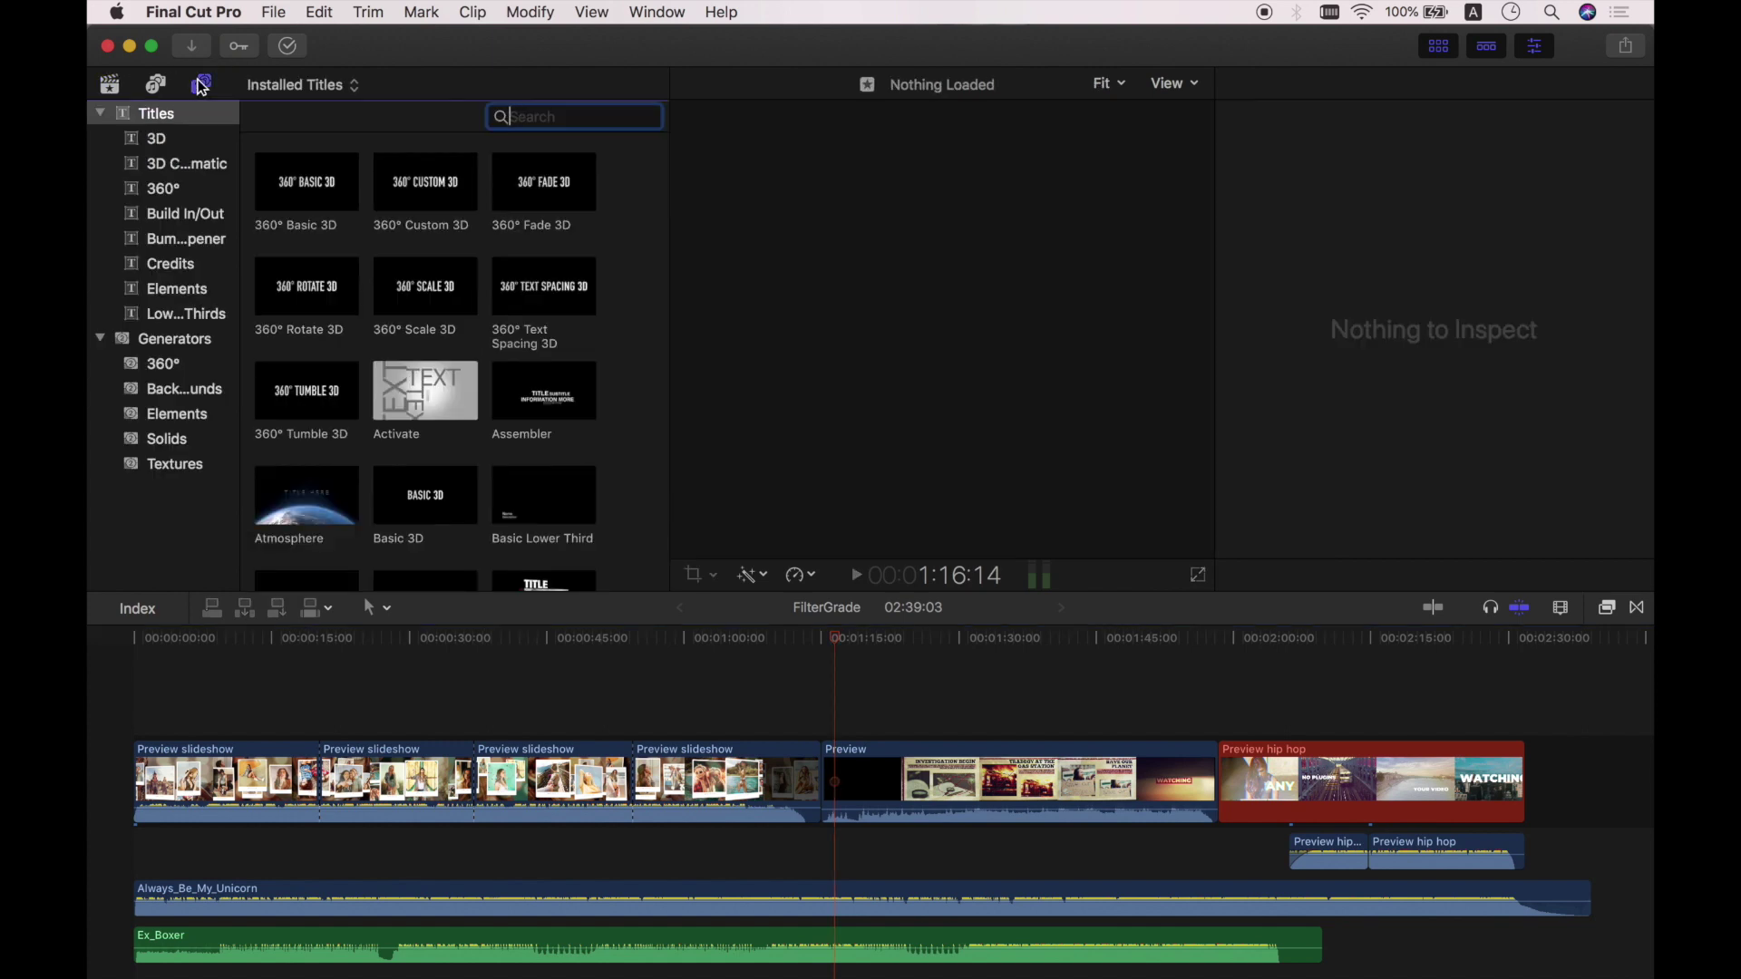
{"action": "scroll", "coordinate": [419, 345], "scroll_direction": "down", "scroll_amount": 5}
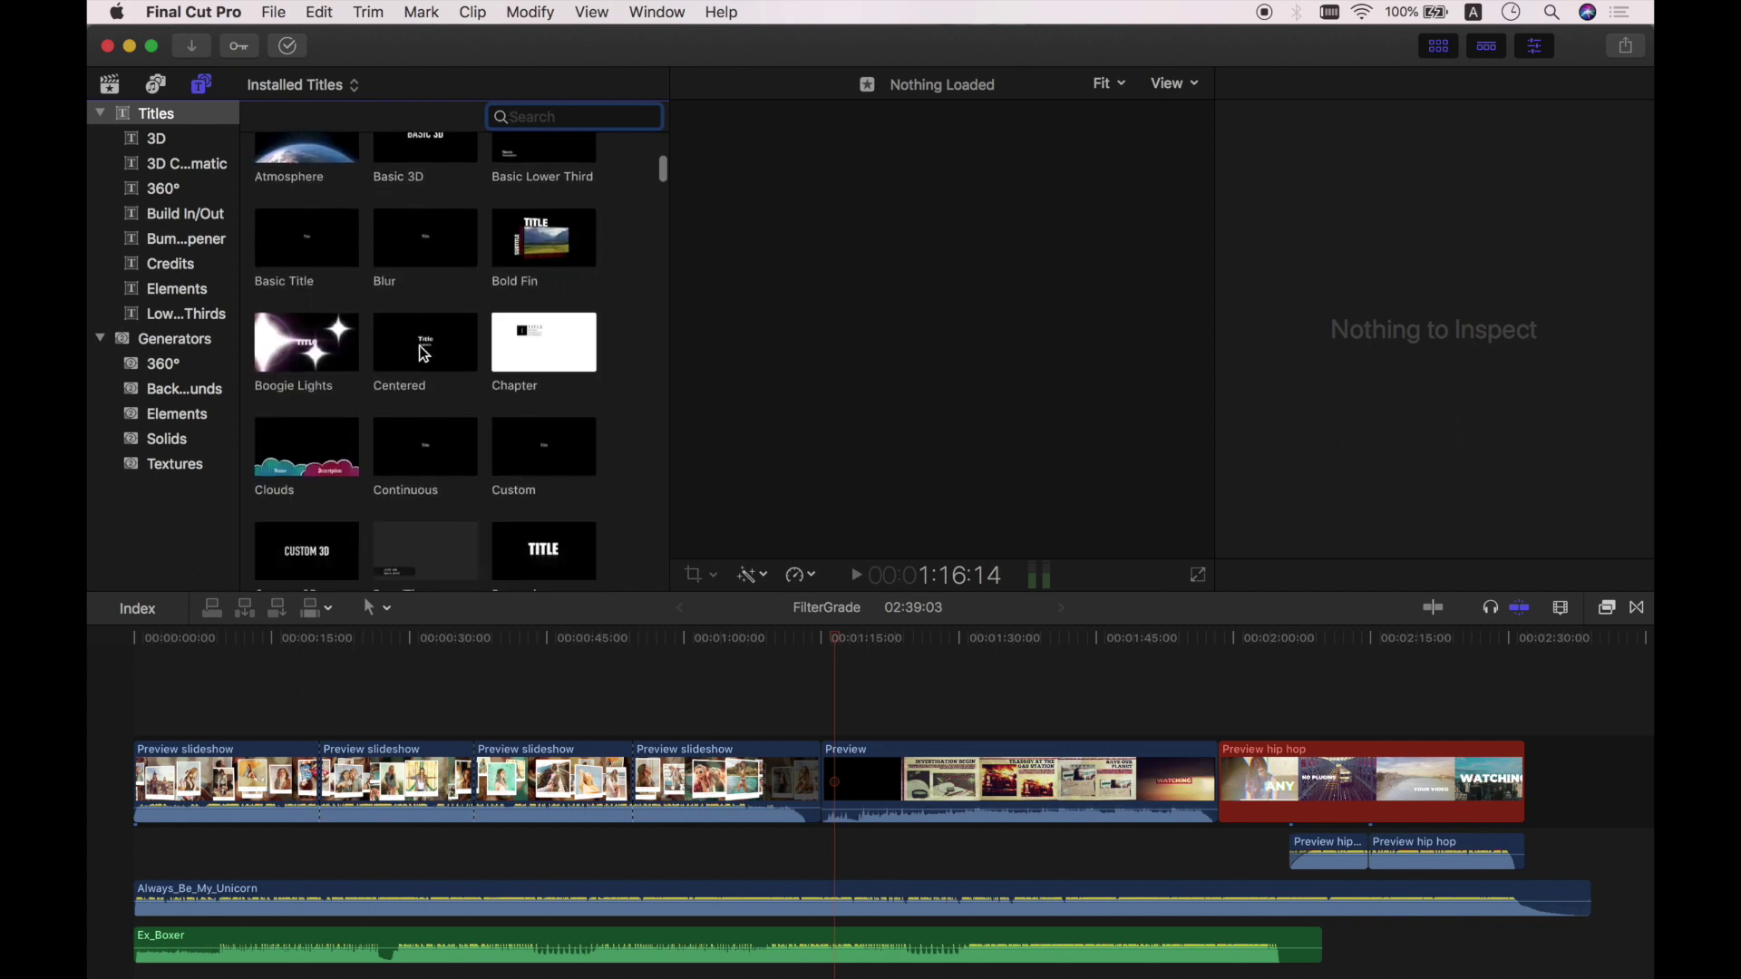
{"action": "scroll", "coordinate": [423, 354], "scroll_direction": "down", "scroll_amount": 5}
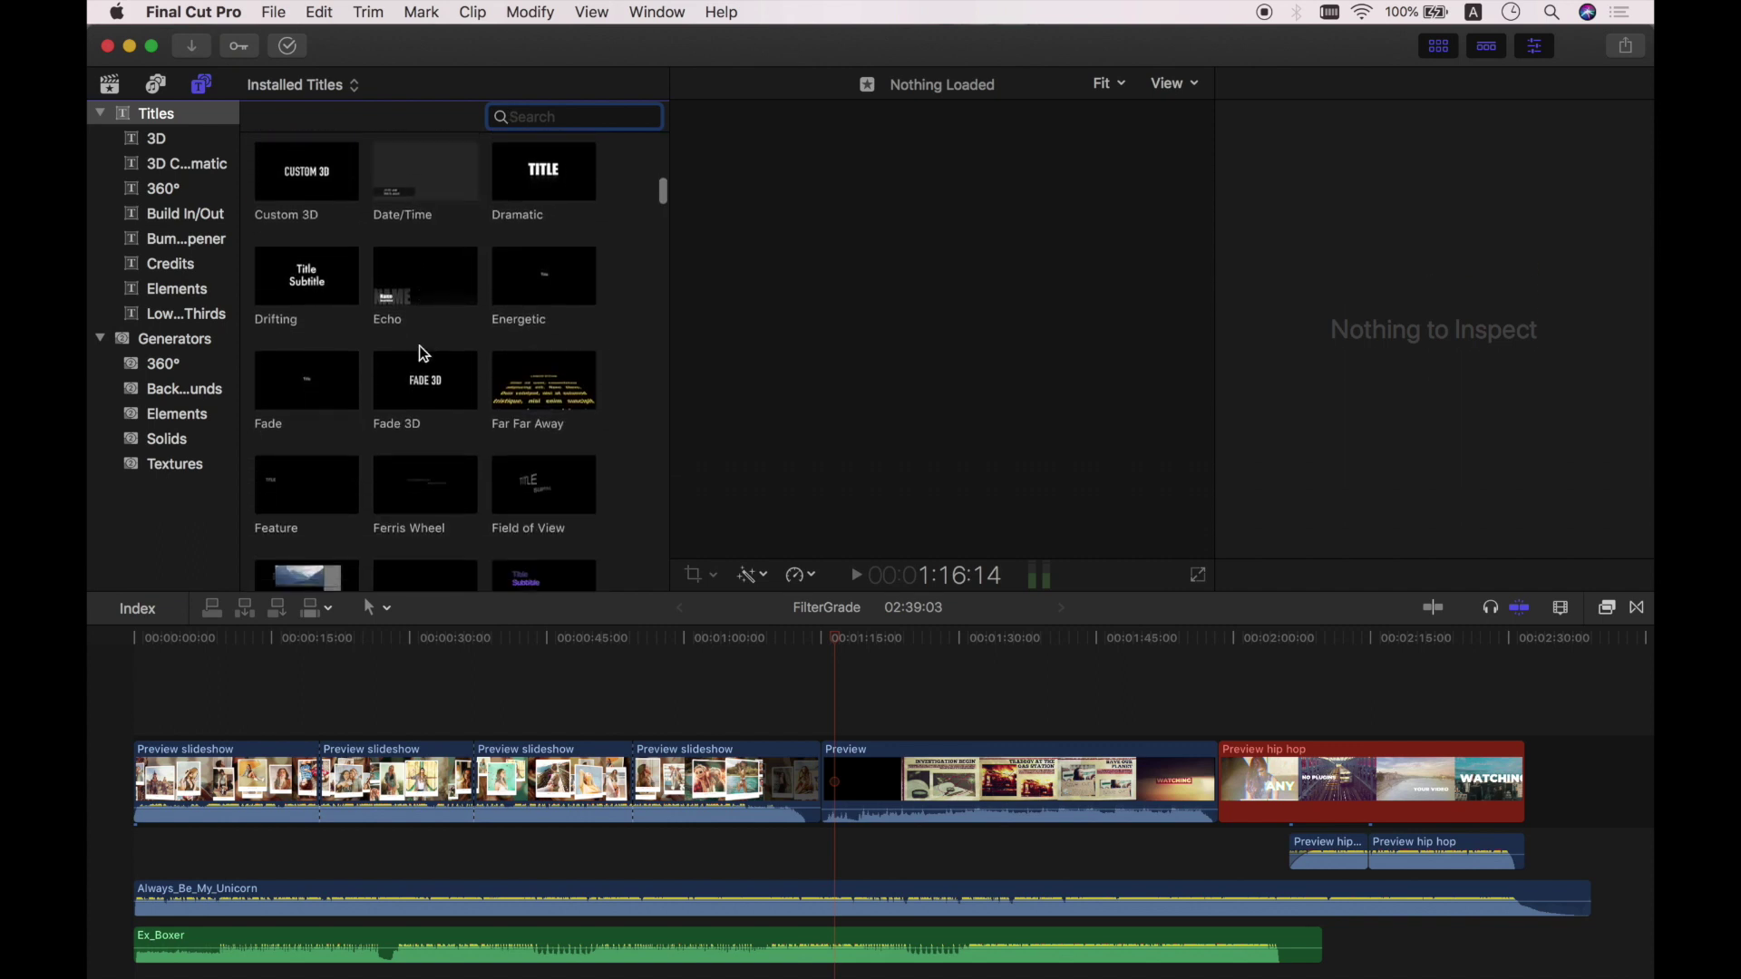
{"action": "scroll", "coordinate": [423, 354], "scroll_direction": "down", "scroll_amount": 2}
{"action": "type", "text": "ba"}
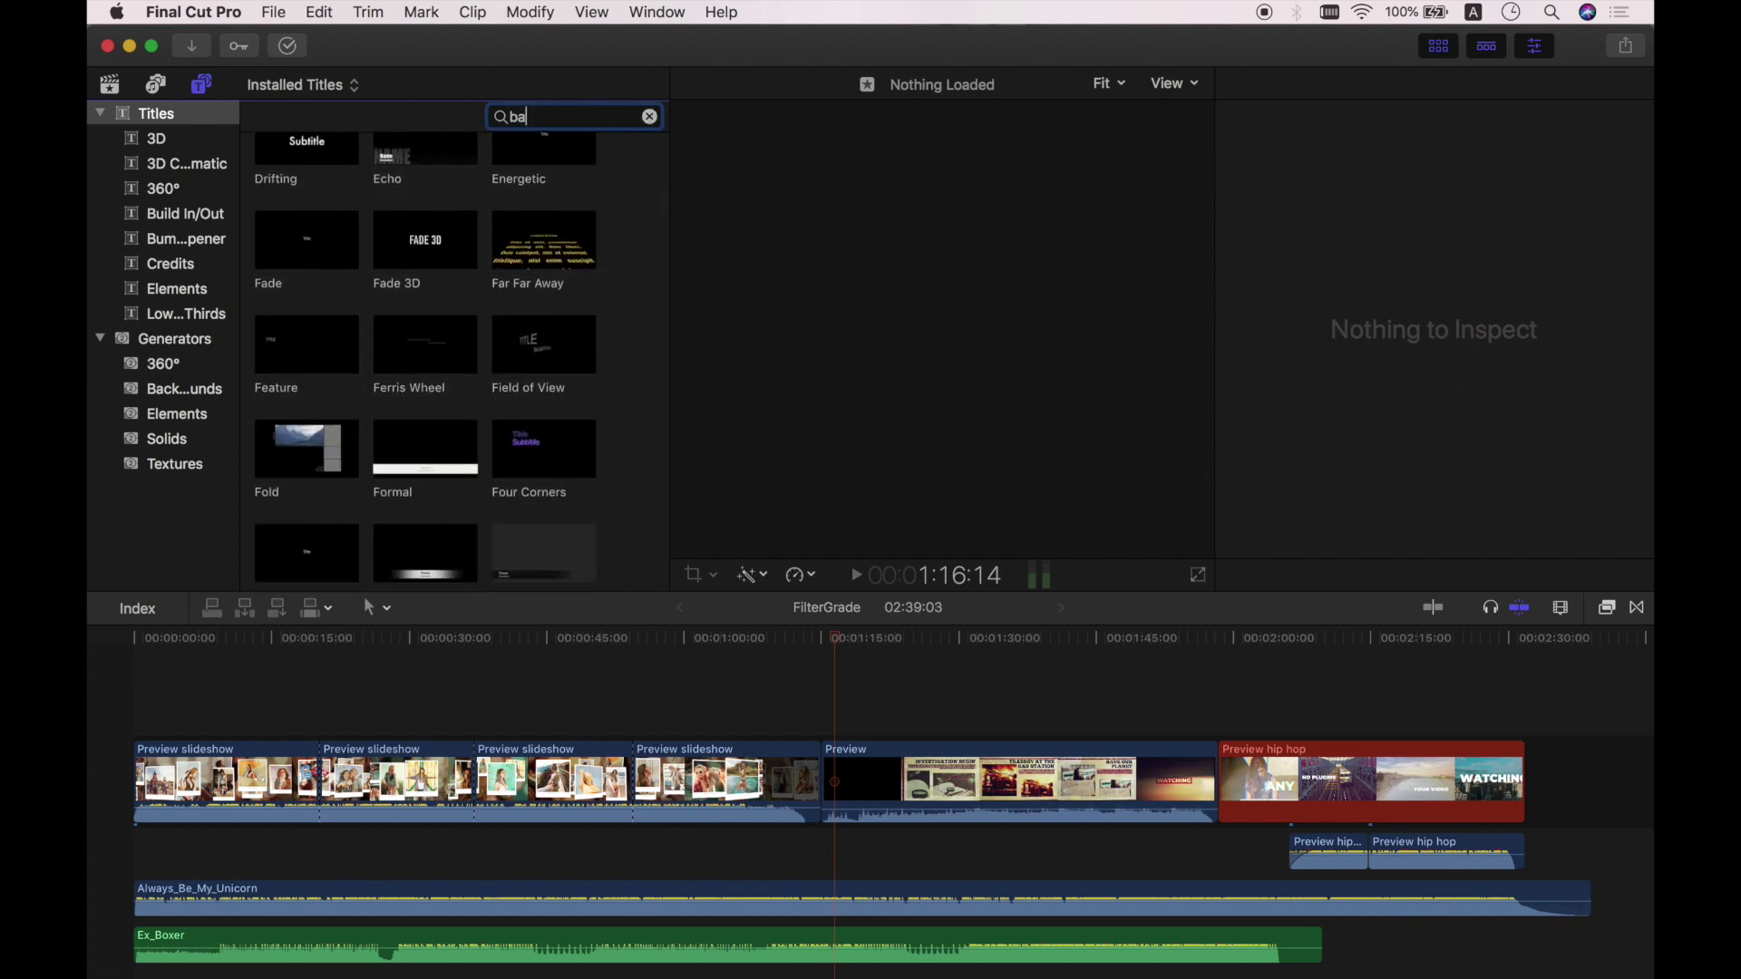
{"action": "left_click", "coordinate": [318, 296]}
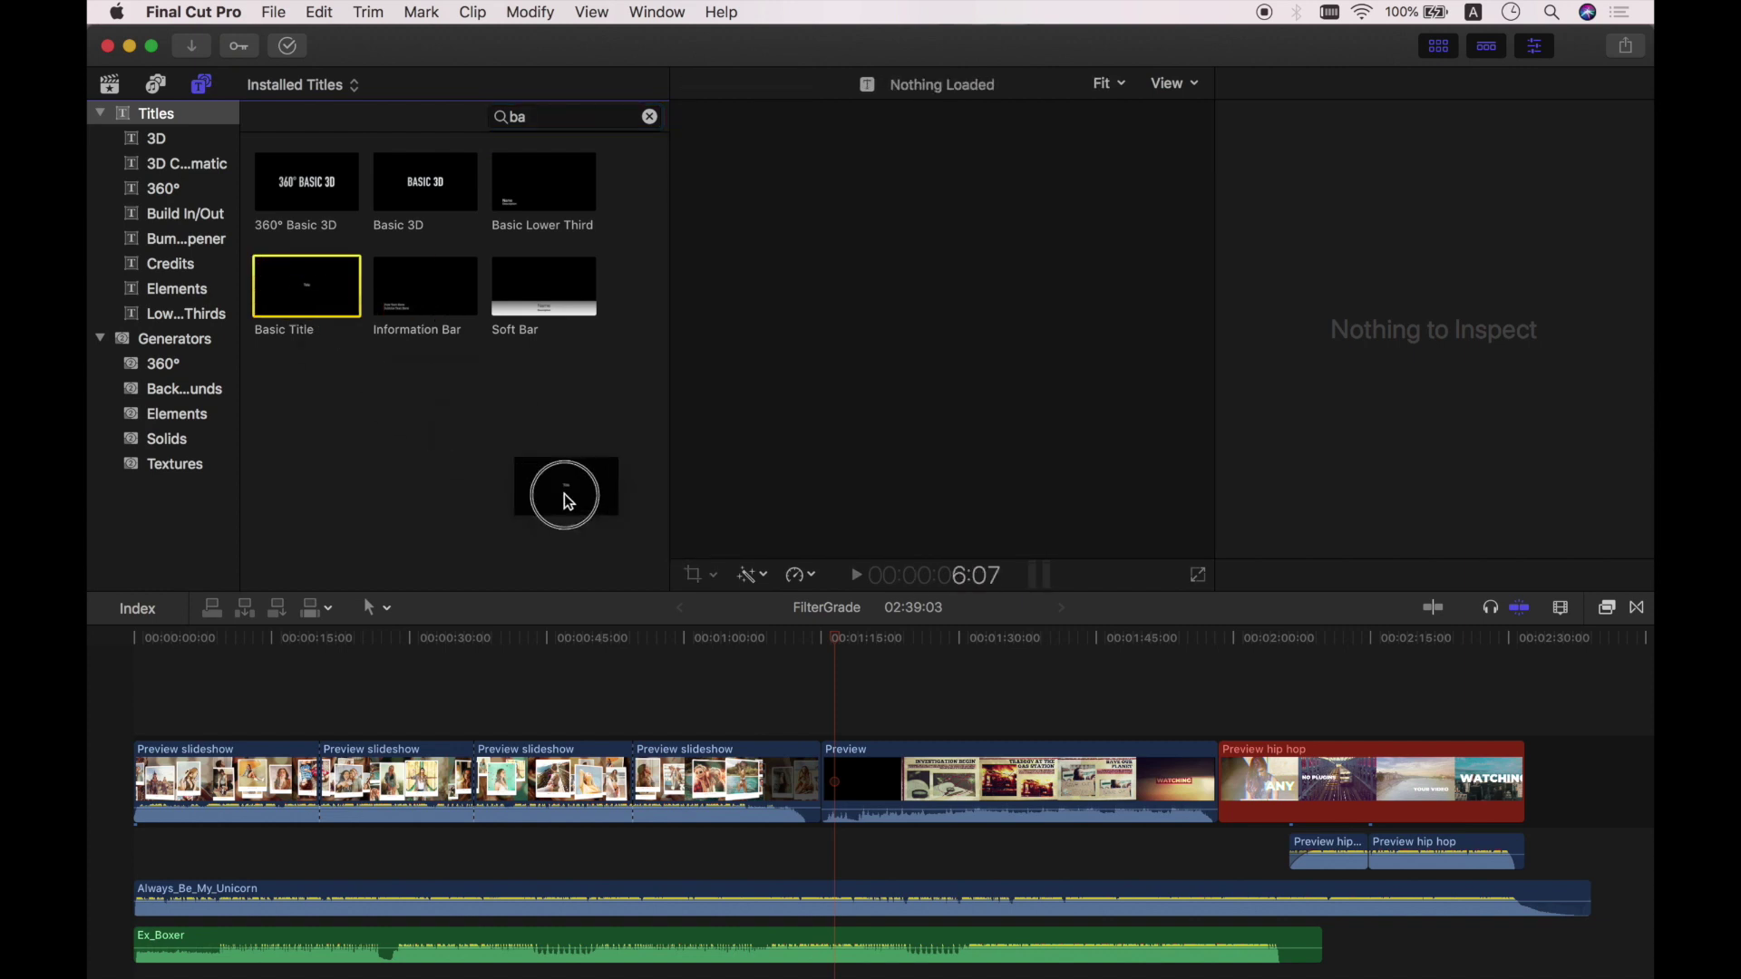
{"action": "left_click_drag", "start_coordinate": [564, 493], "coordinate": [868, 721]}
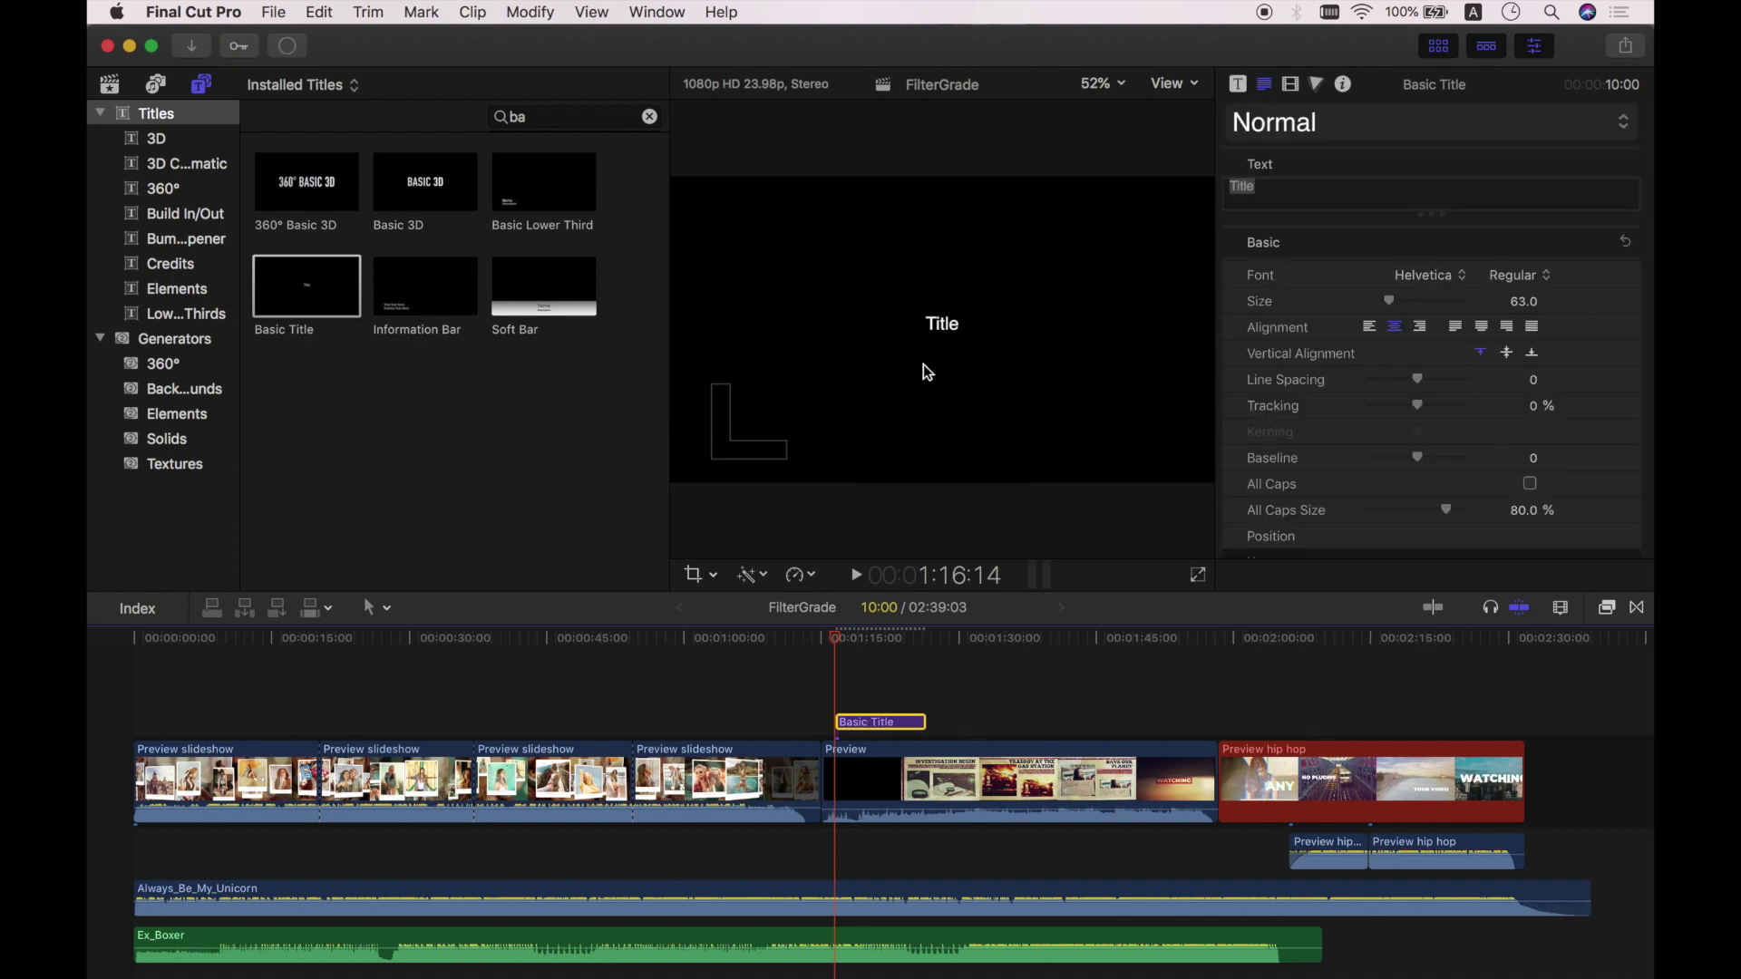
Replace the placeholder title text with 'FilterGrade' and move the title clip later
{"action": "double_click", "coordinate": [943, 325]}
{"action": "type", "text": "F"}
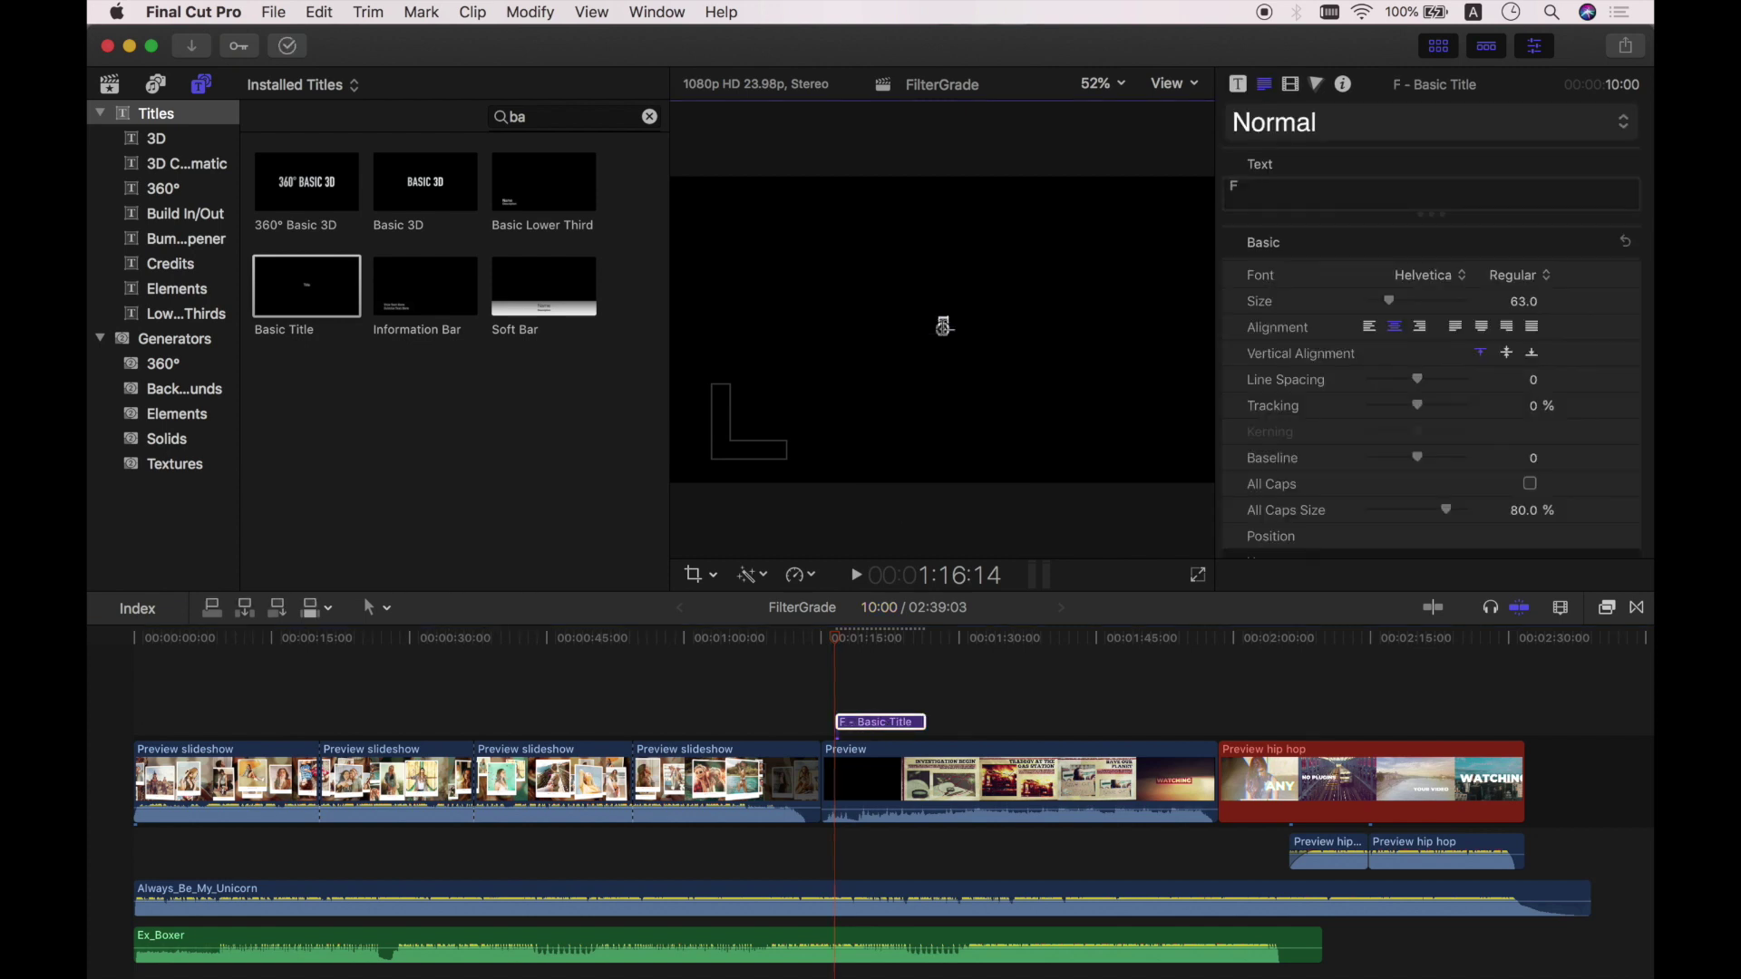
{"action": "type", "text": "ilterGrade"}
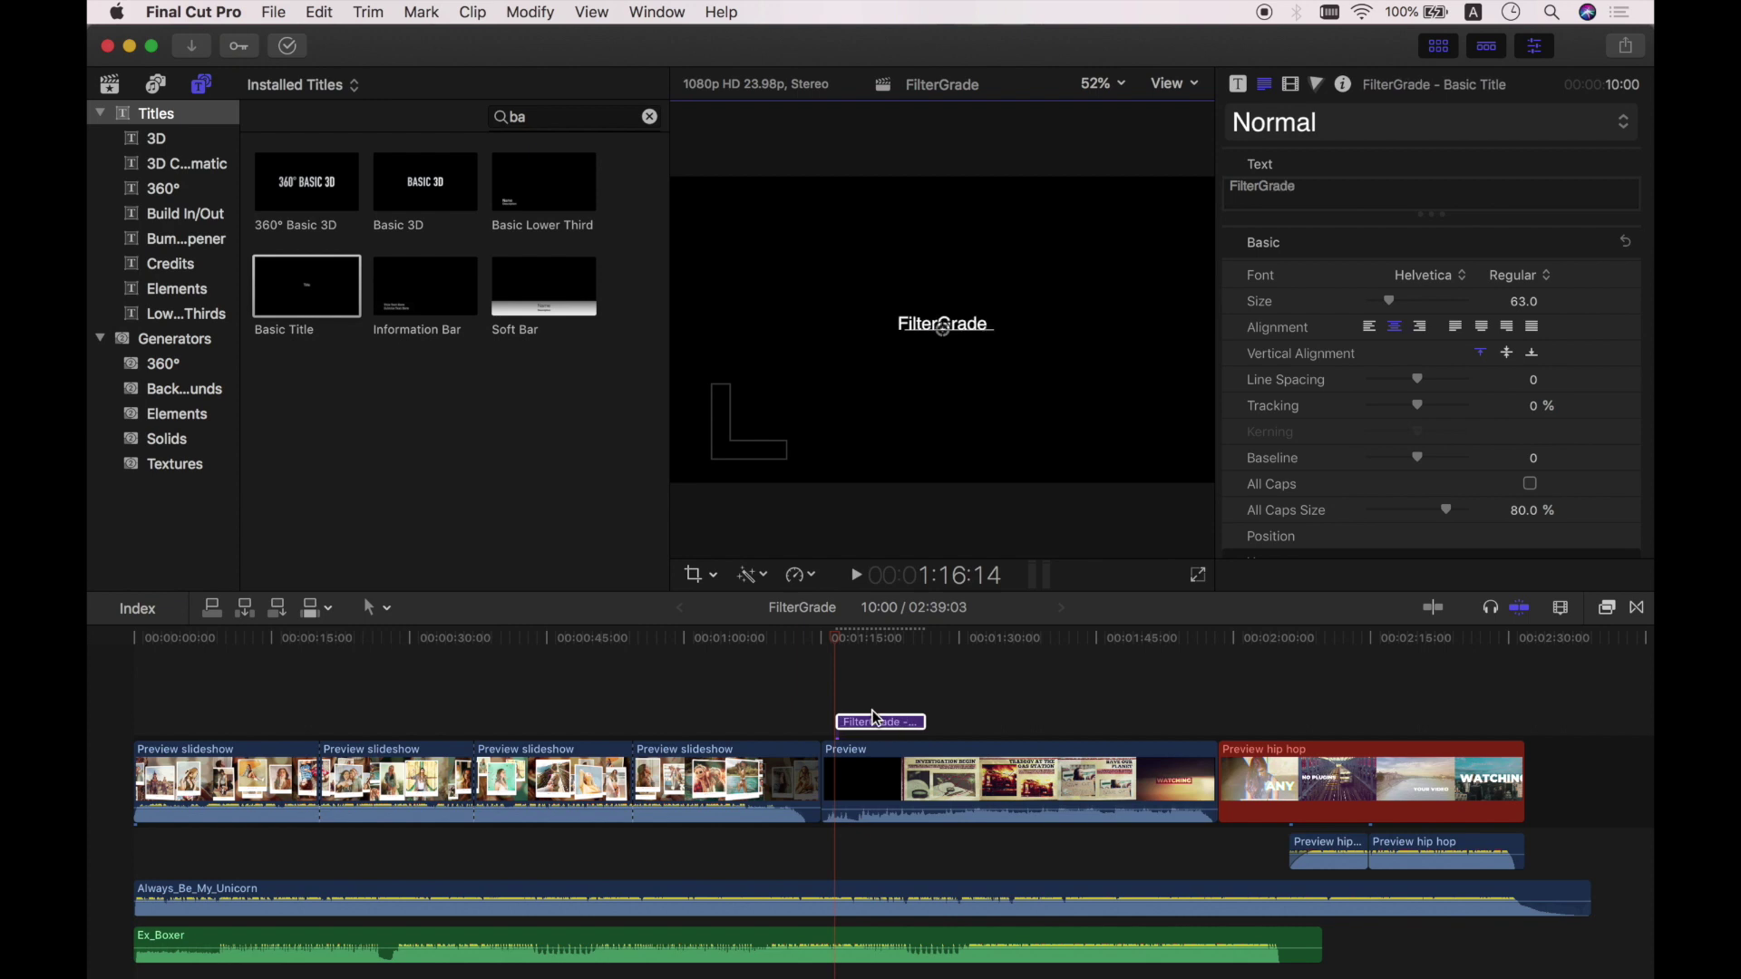
{"action": "left_click_drag", "start_coordinate": [877, 721], "coordinate": [949, 725]}
Style the title in Hiragino Kaku Gothic Std W8, size 228, with a near-white face colour
{"action": "left_click", "coordinate": [935, 722]}
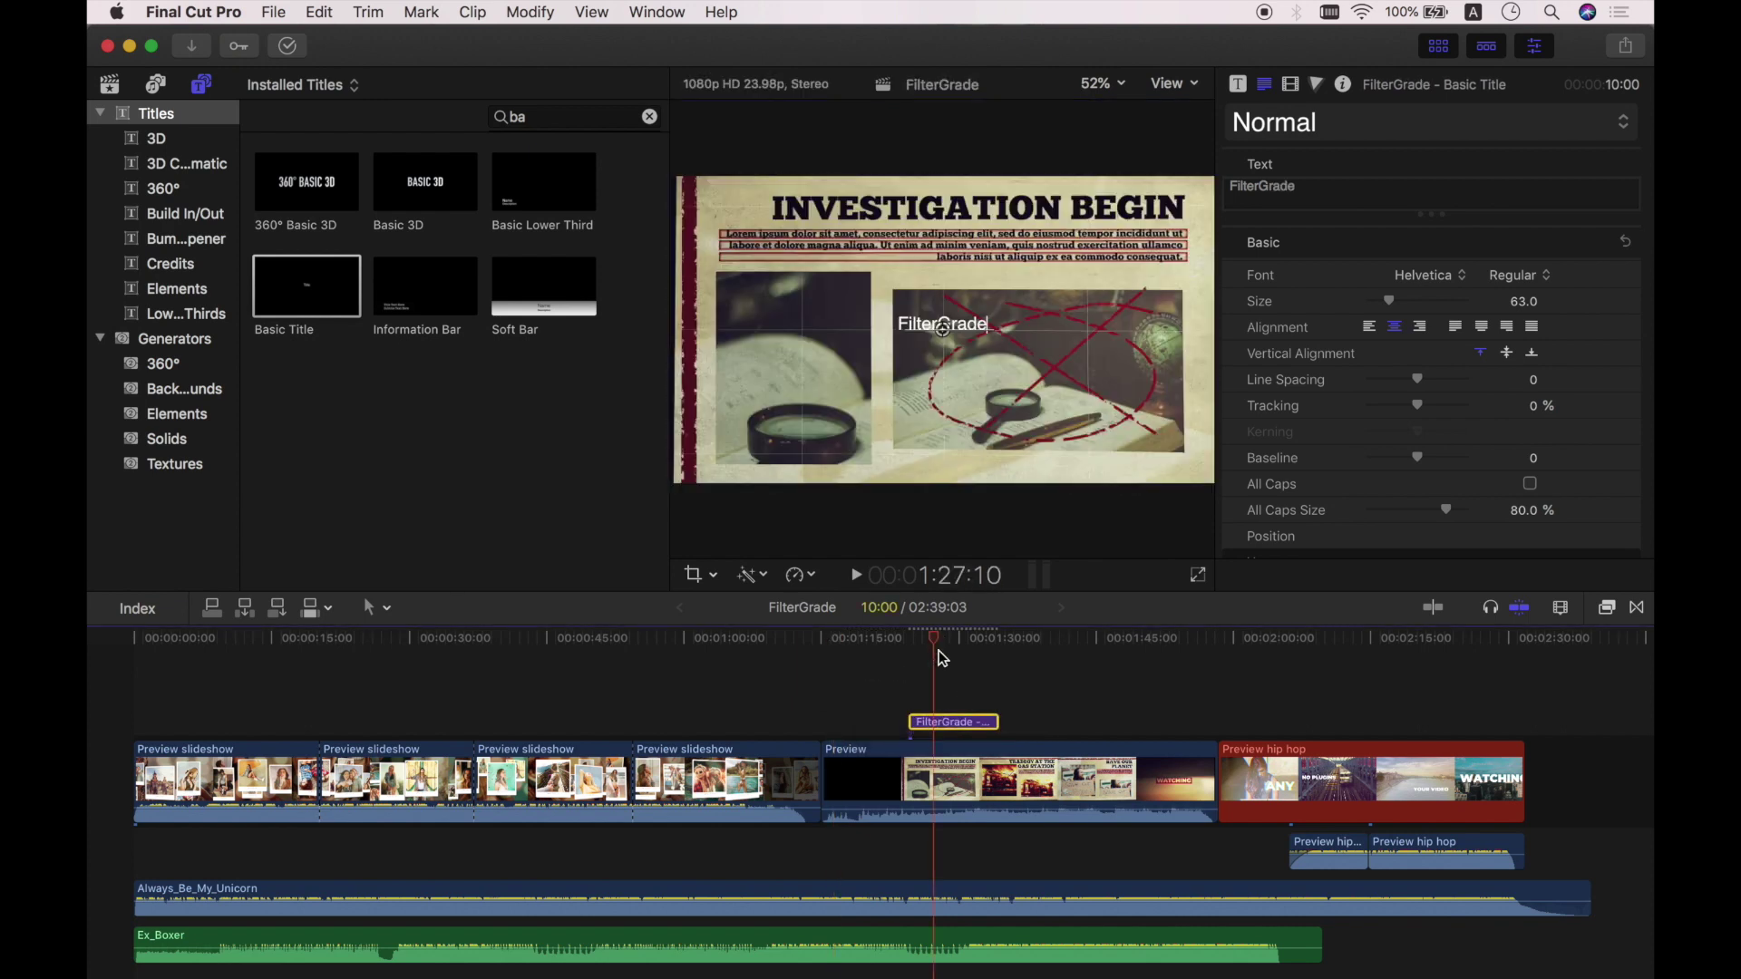
{"action": "left_click", "coordinate": [1430, 274]}
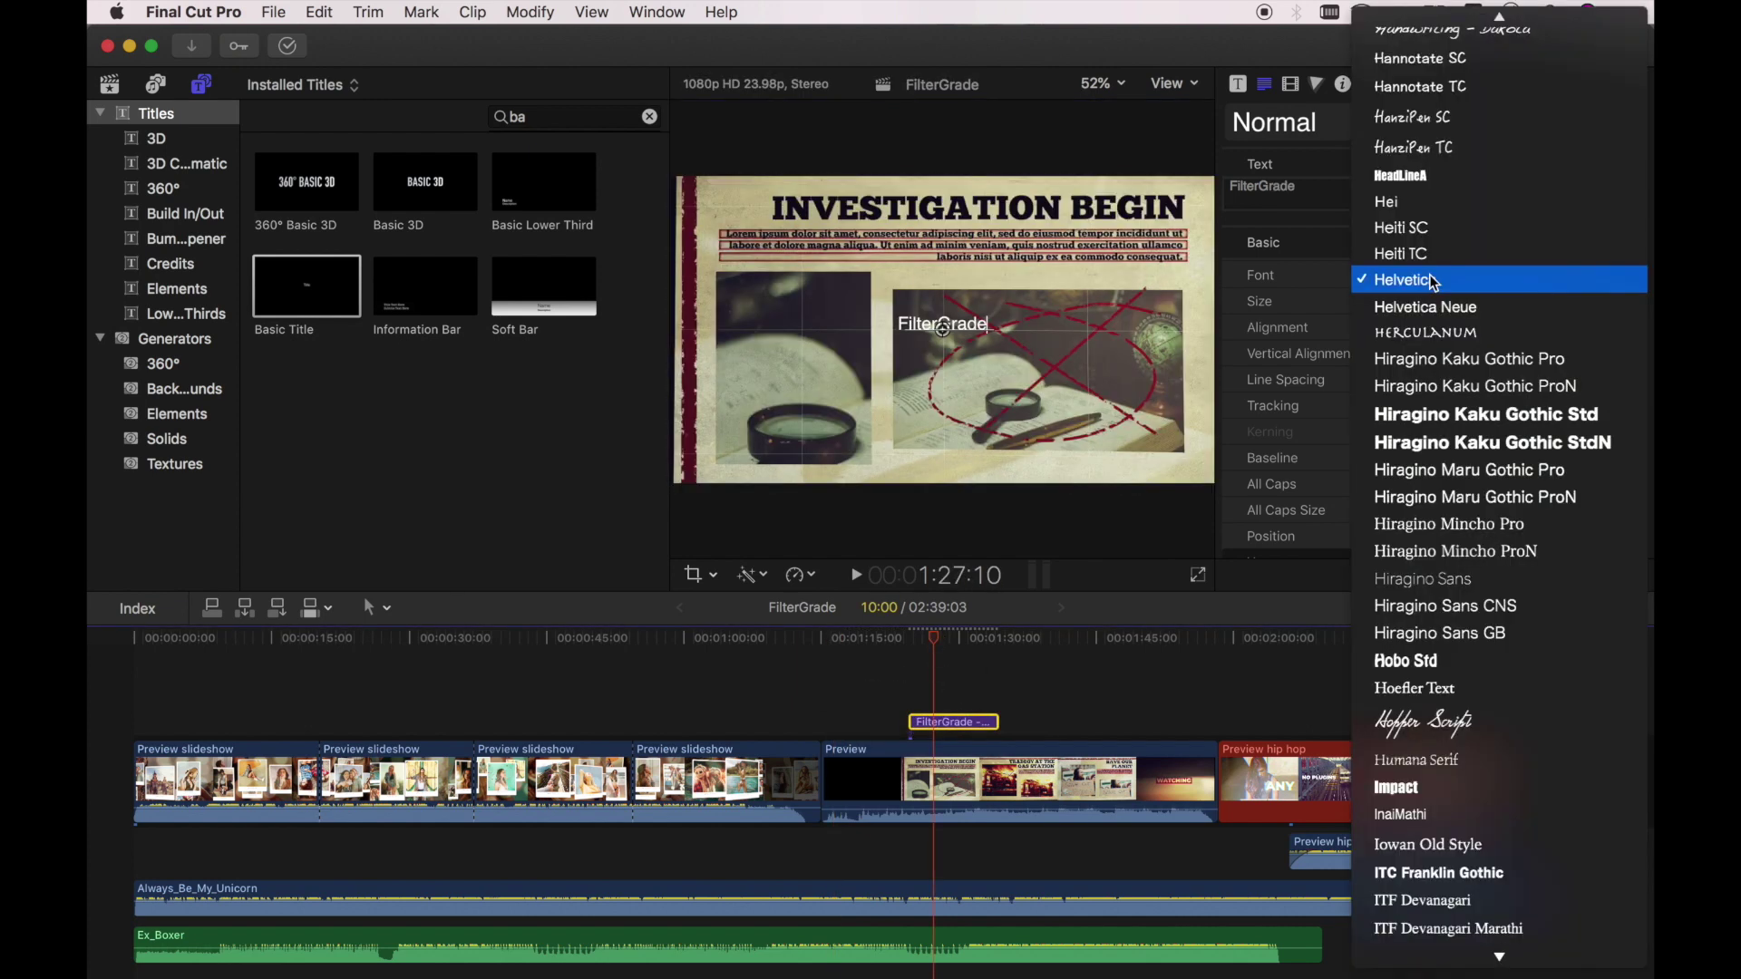
{"action": "left_click", "coordinate": [1435, 417]}
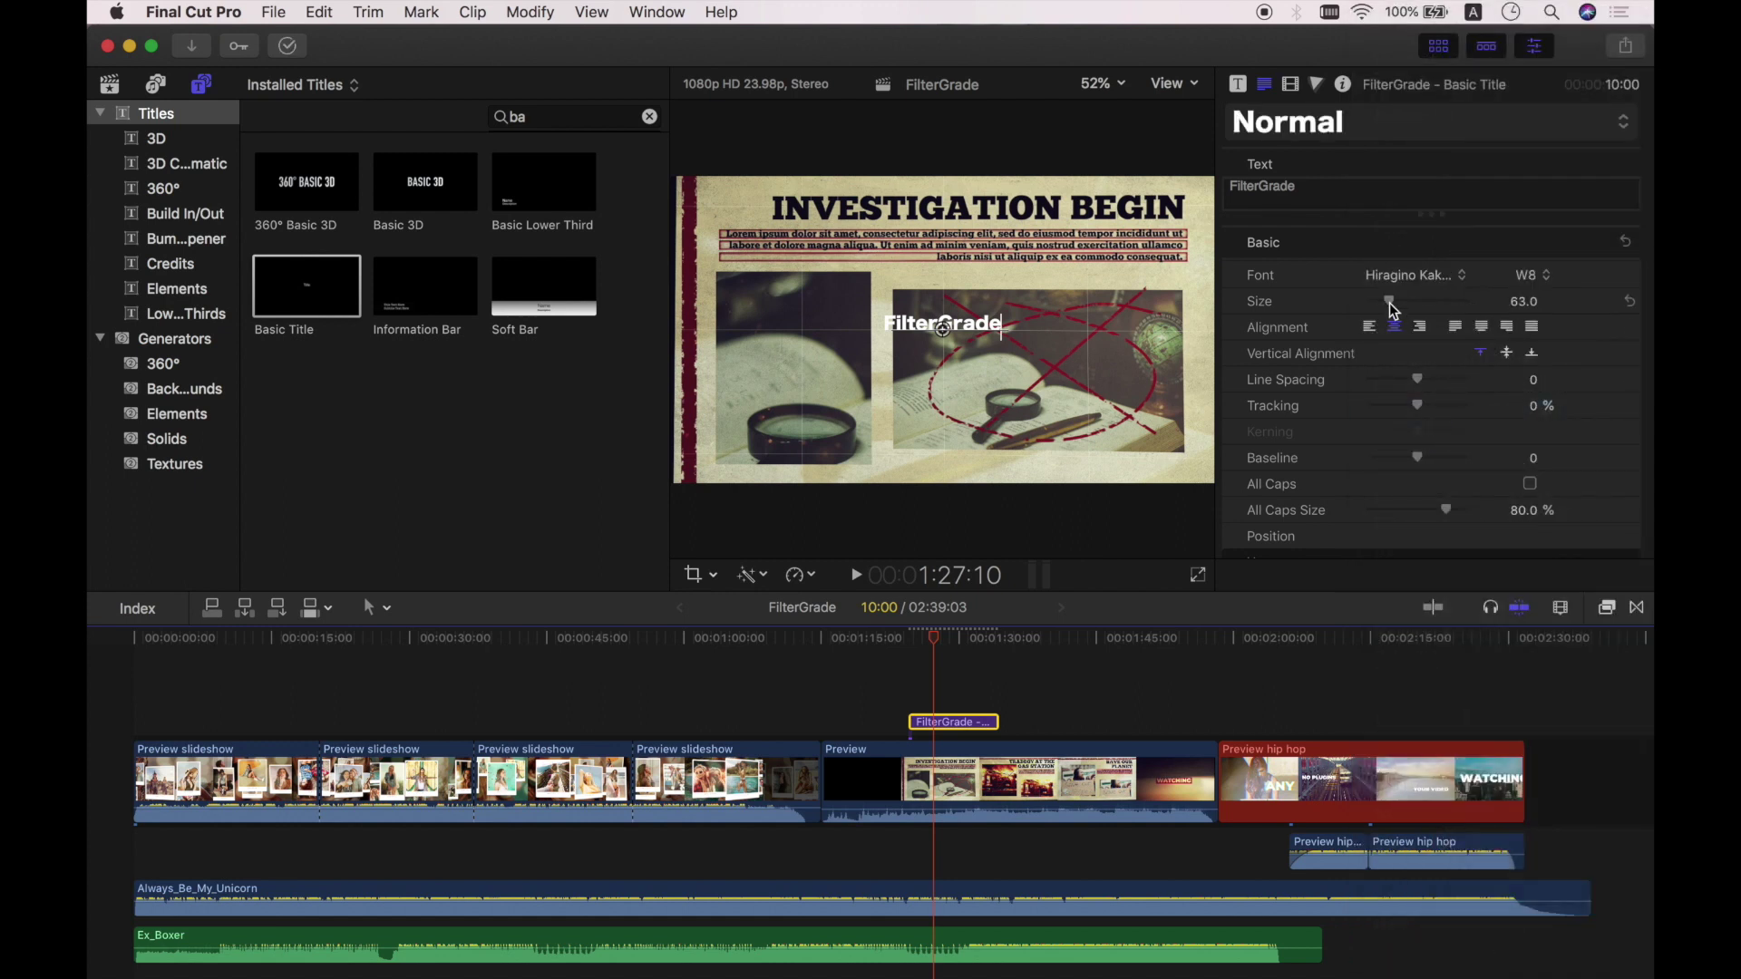
{"action": "left_click_drag", "start_coordinate": [1389, 302], "coordinate": [1448, 318]}
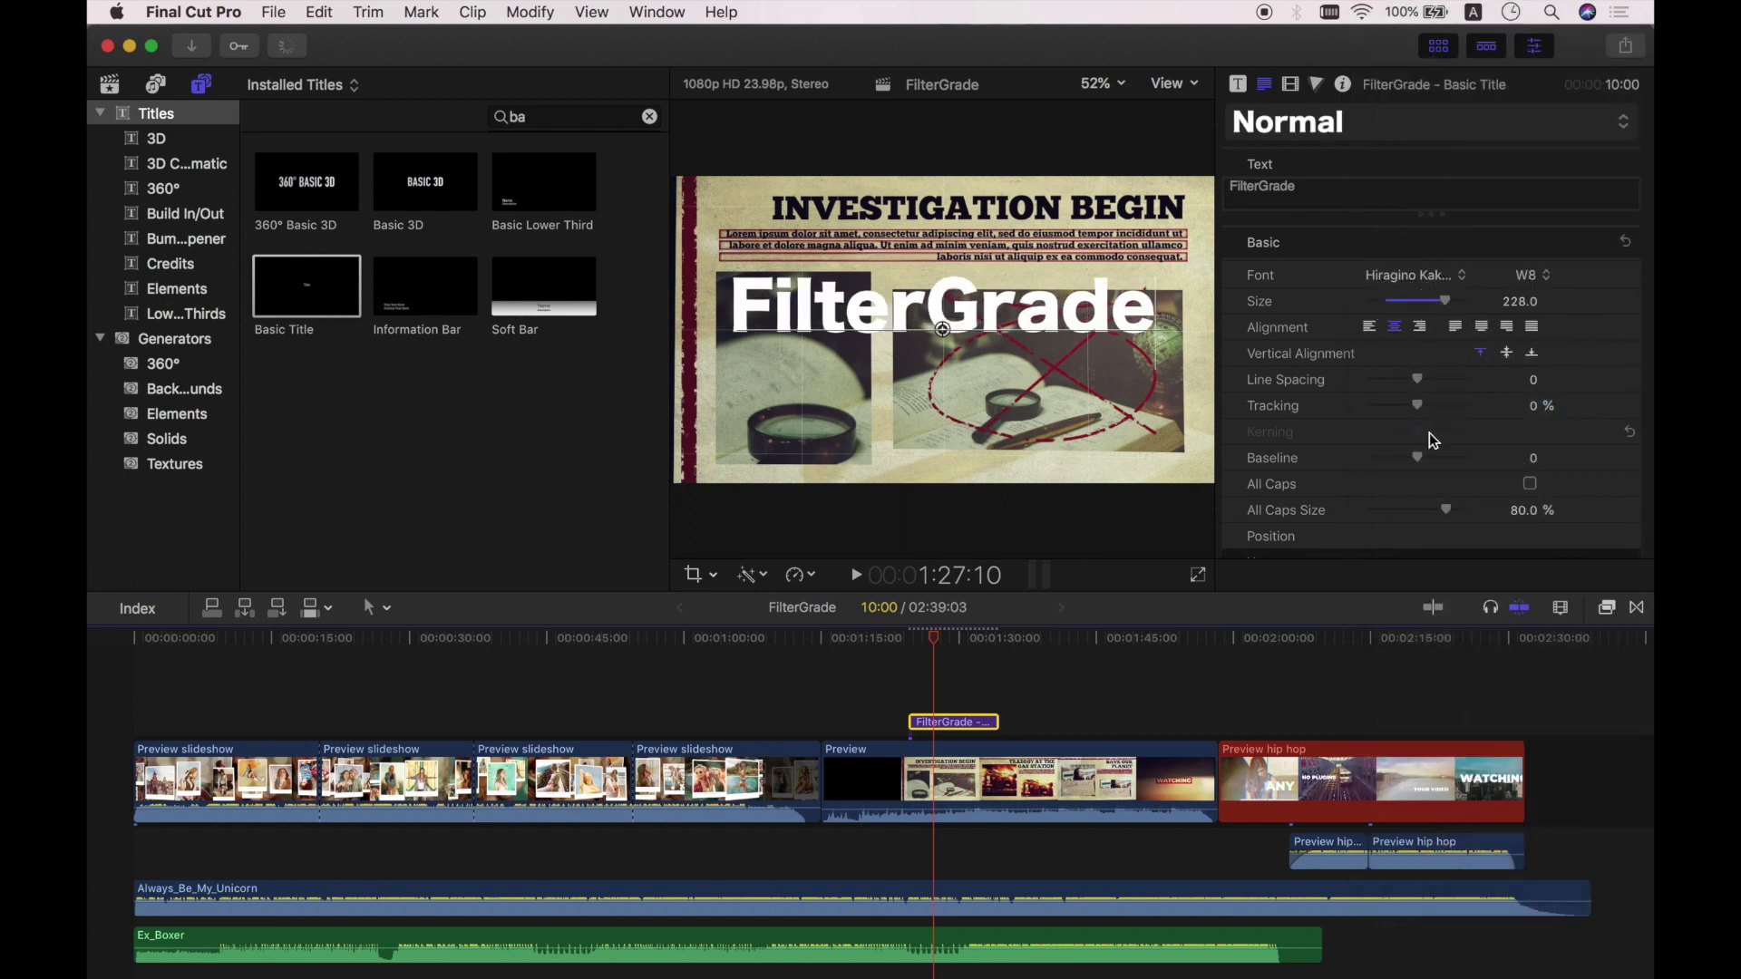
{"action": "scroll", "coordinate": [1429, 432], "scroll_direction": "down", "scroll_amount": 10}
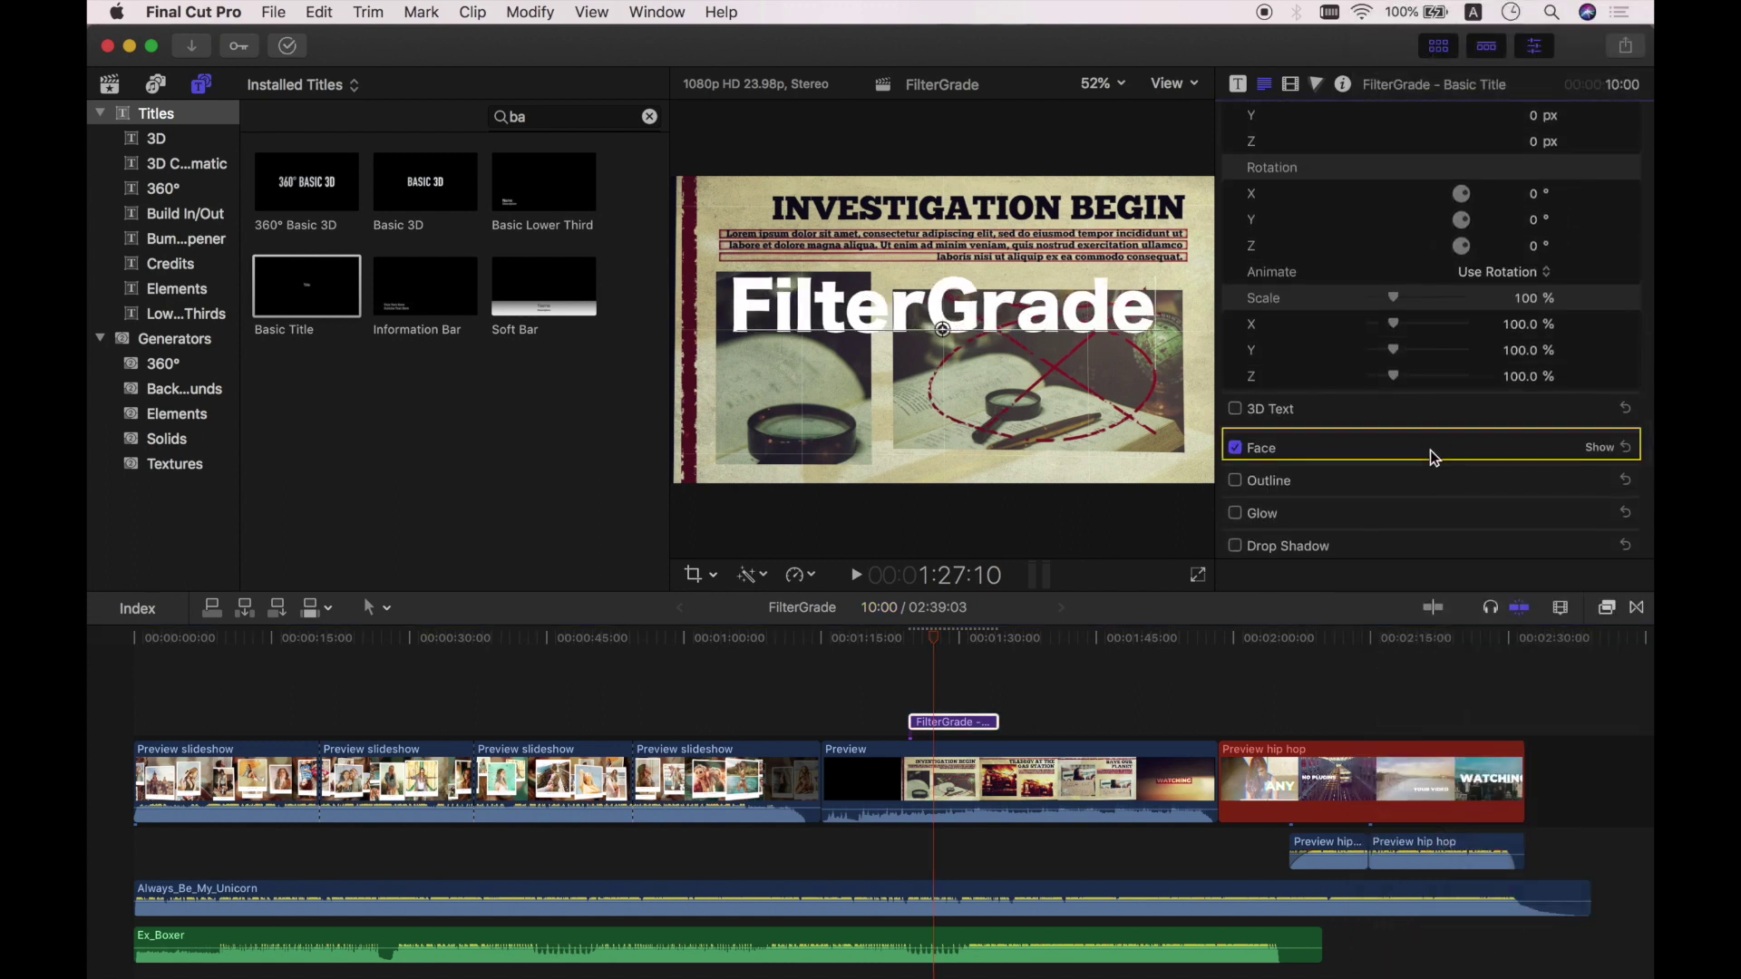
{"action": "left_click", "coordinate": [1600, 447]}
{"action": "left_click", "coordinate": [1514, 500]}
{"action": "left_click_drag", "start_coordinate": [575, 667], "coordinate": [533, 738]}
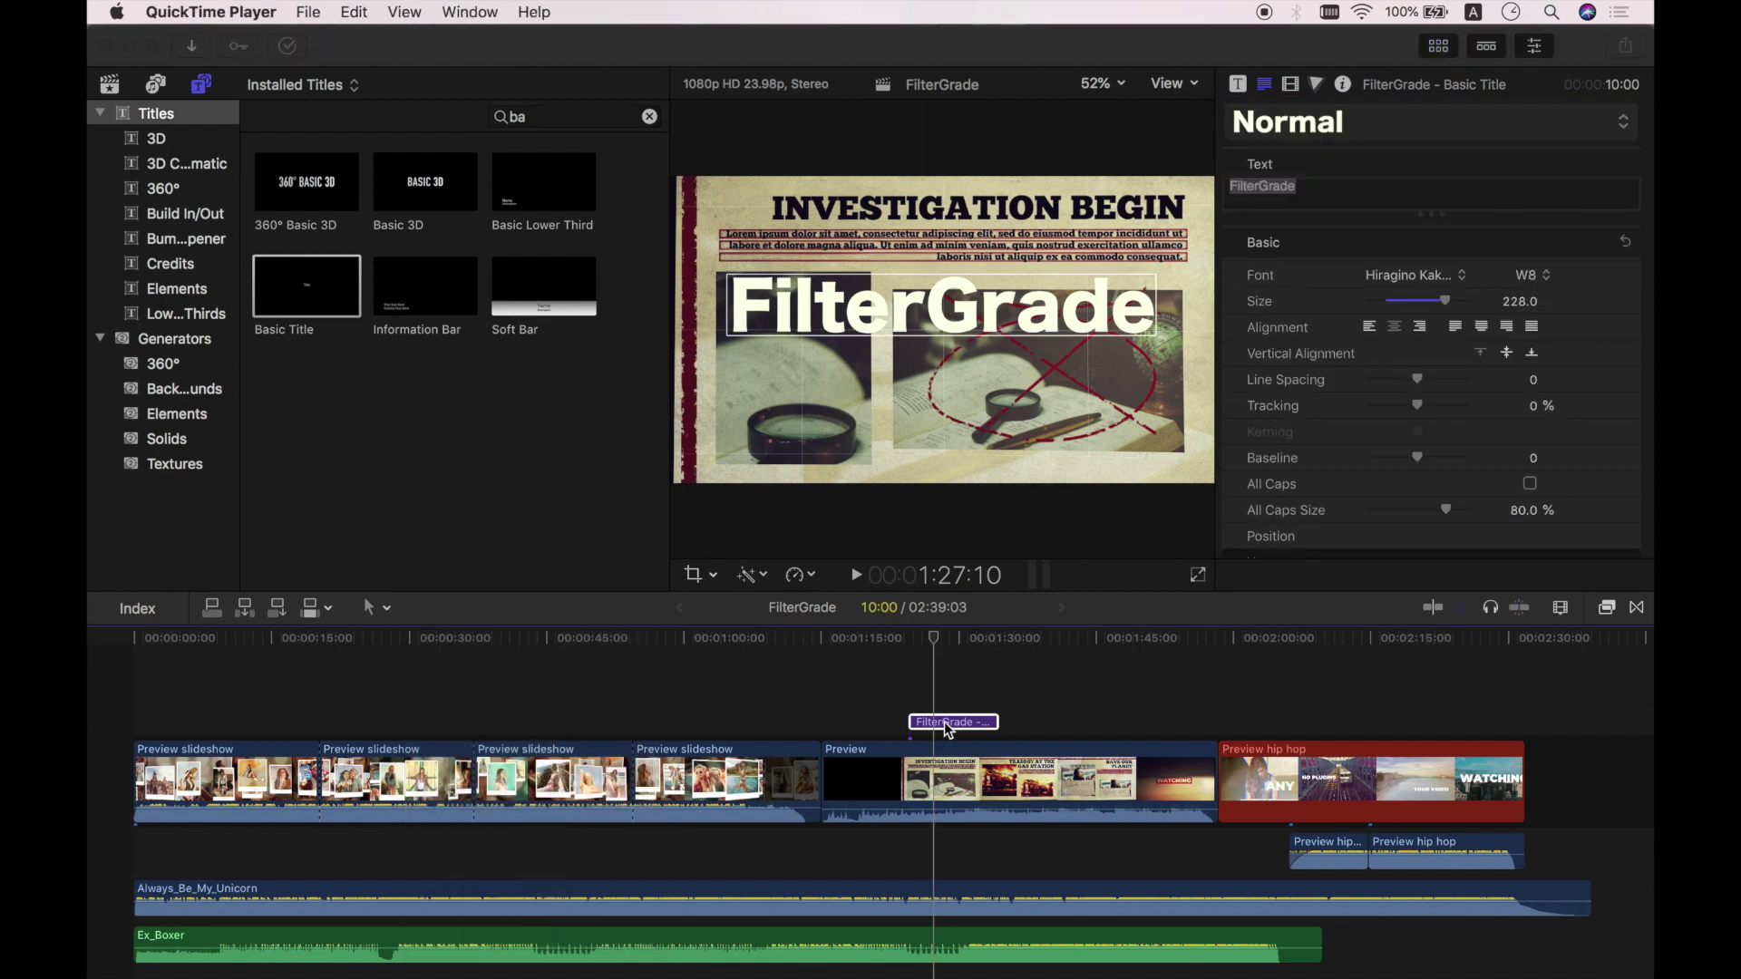
{"action": "left_click", "coordinate": [946, 728]}
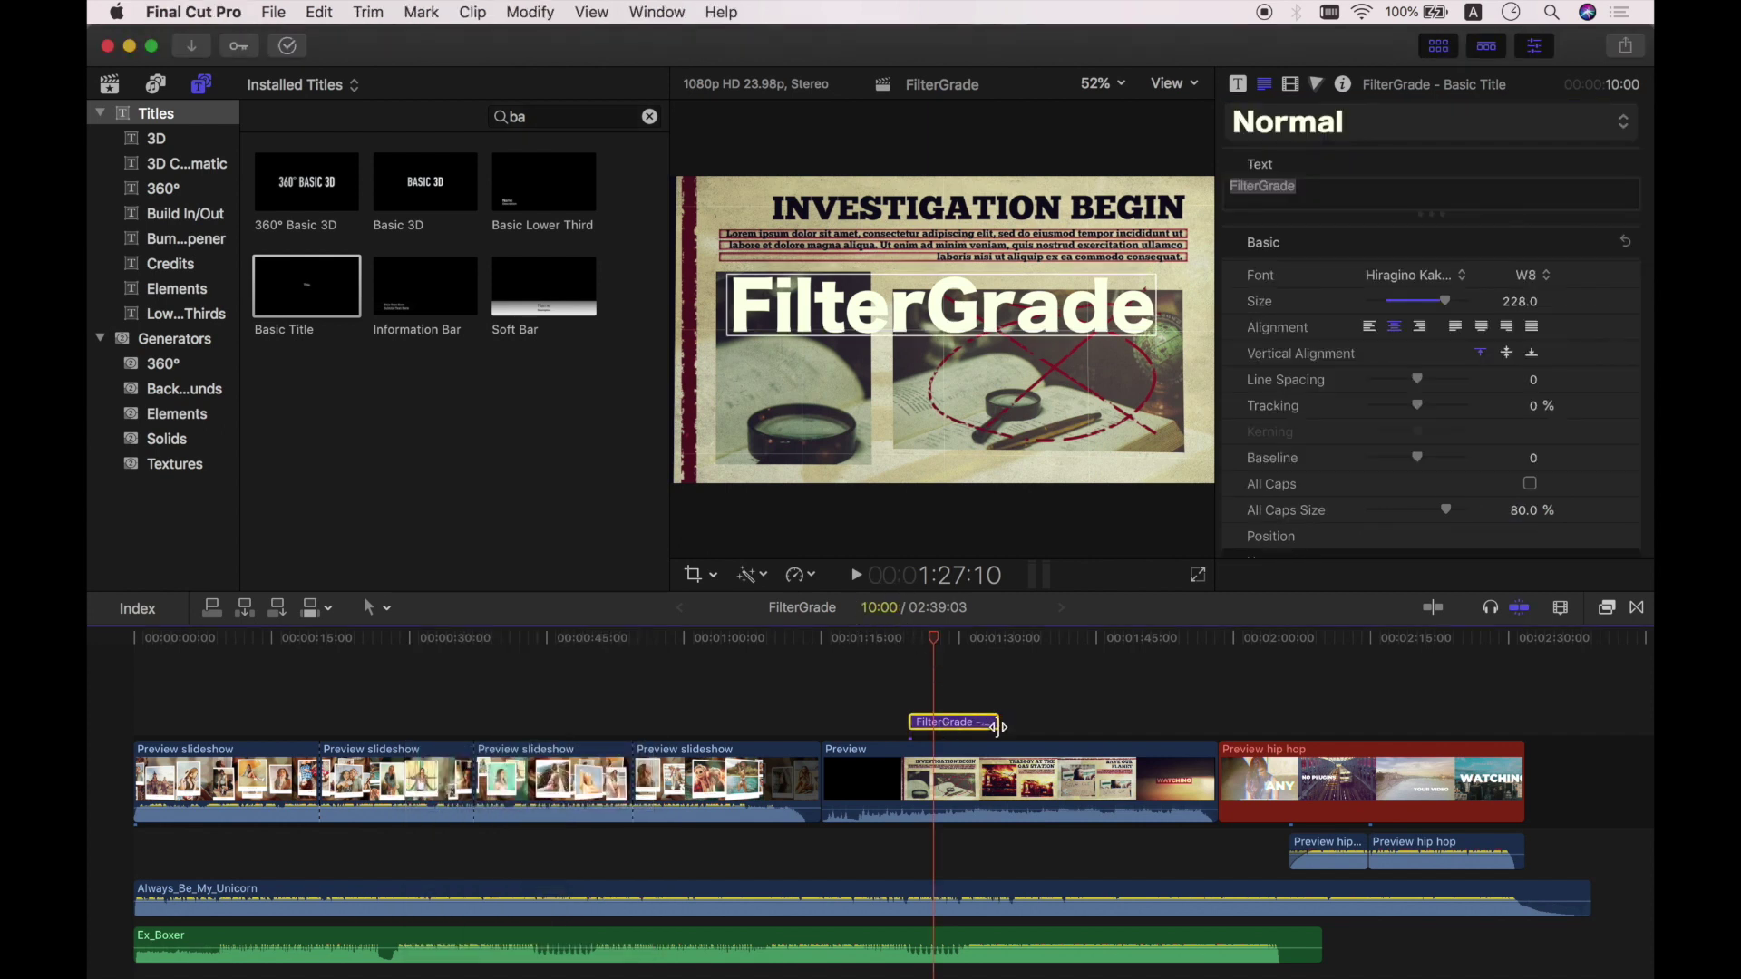
Centre the FilterGrade text in the frame and trim the title clip to 16:07 (project 02:48:05)
{"action": "left_click_drag", "start_coordinate": [997, 723], "coordinate": [1107, 727]}
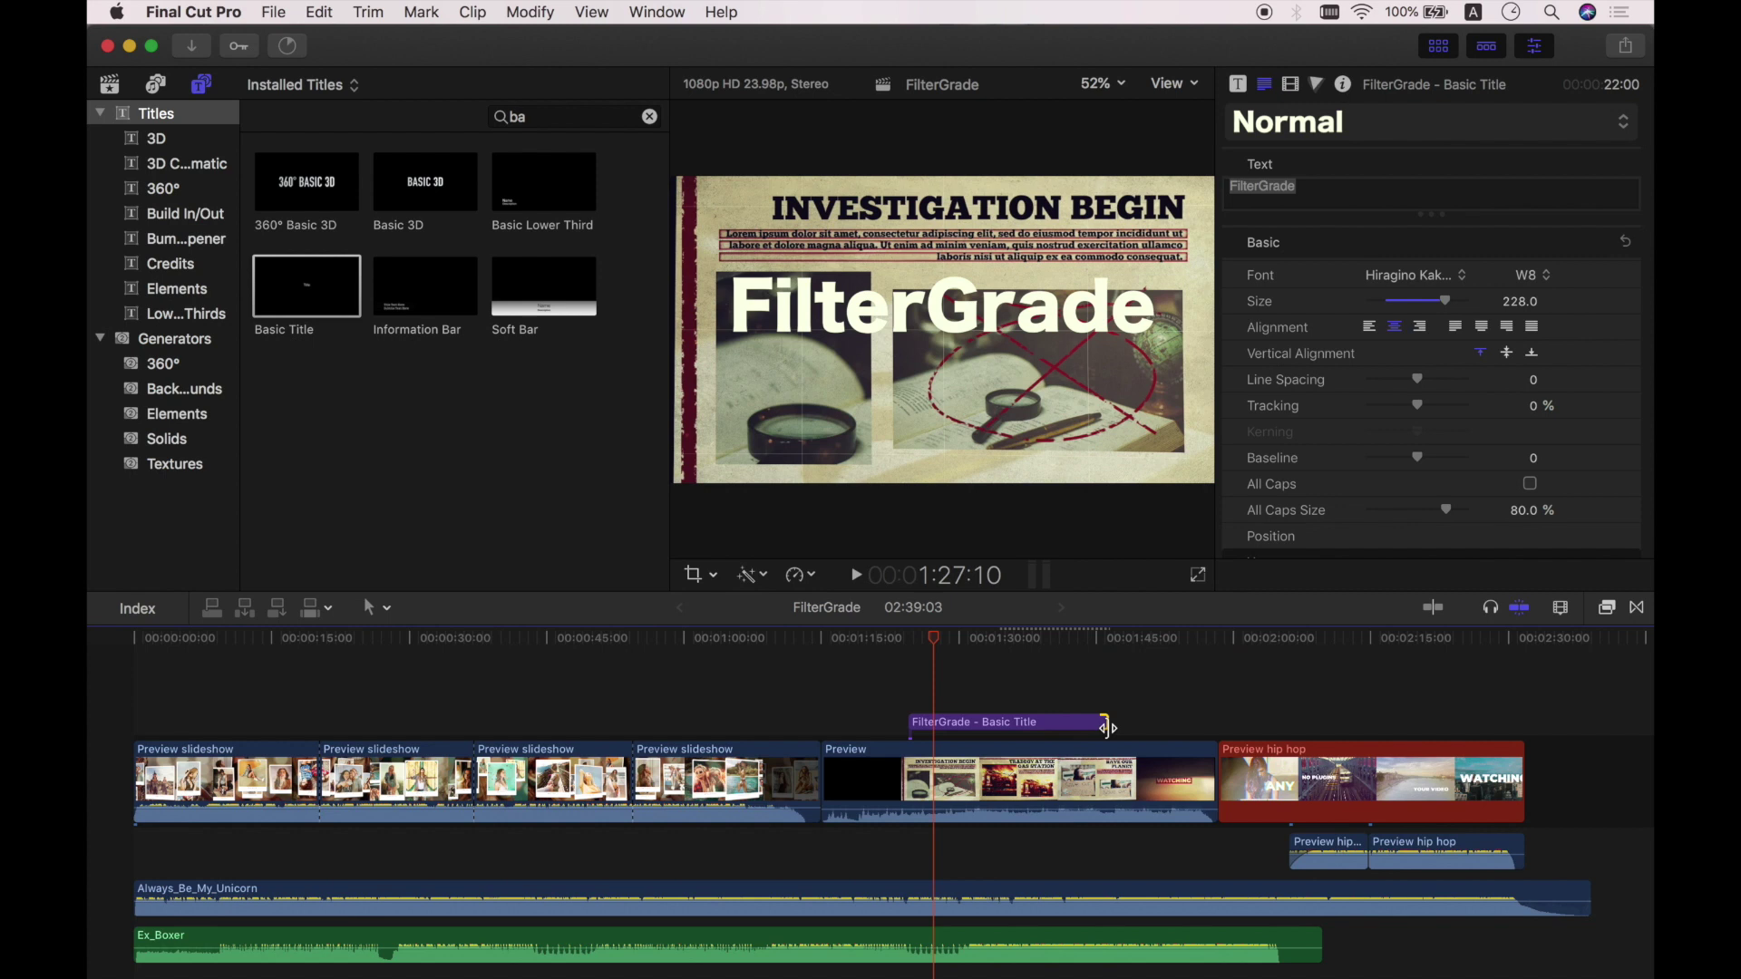
{"action": "left_click_drag", "start_coordinate": [1029, 727], "coordinate": [906, 798]}
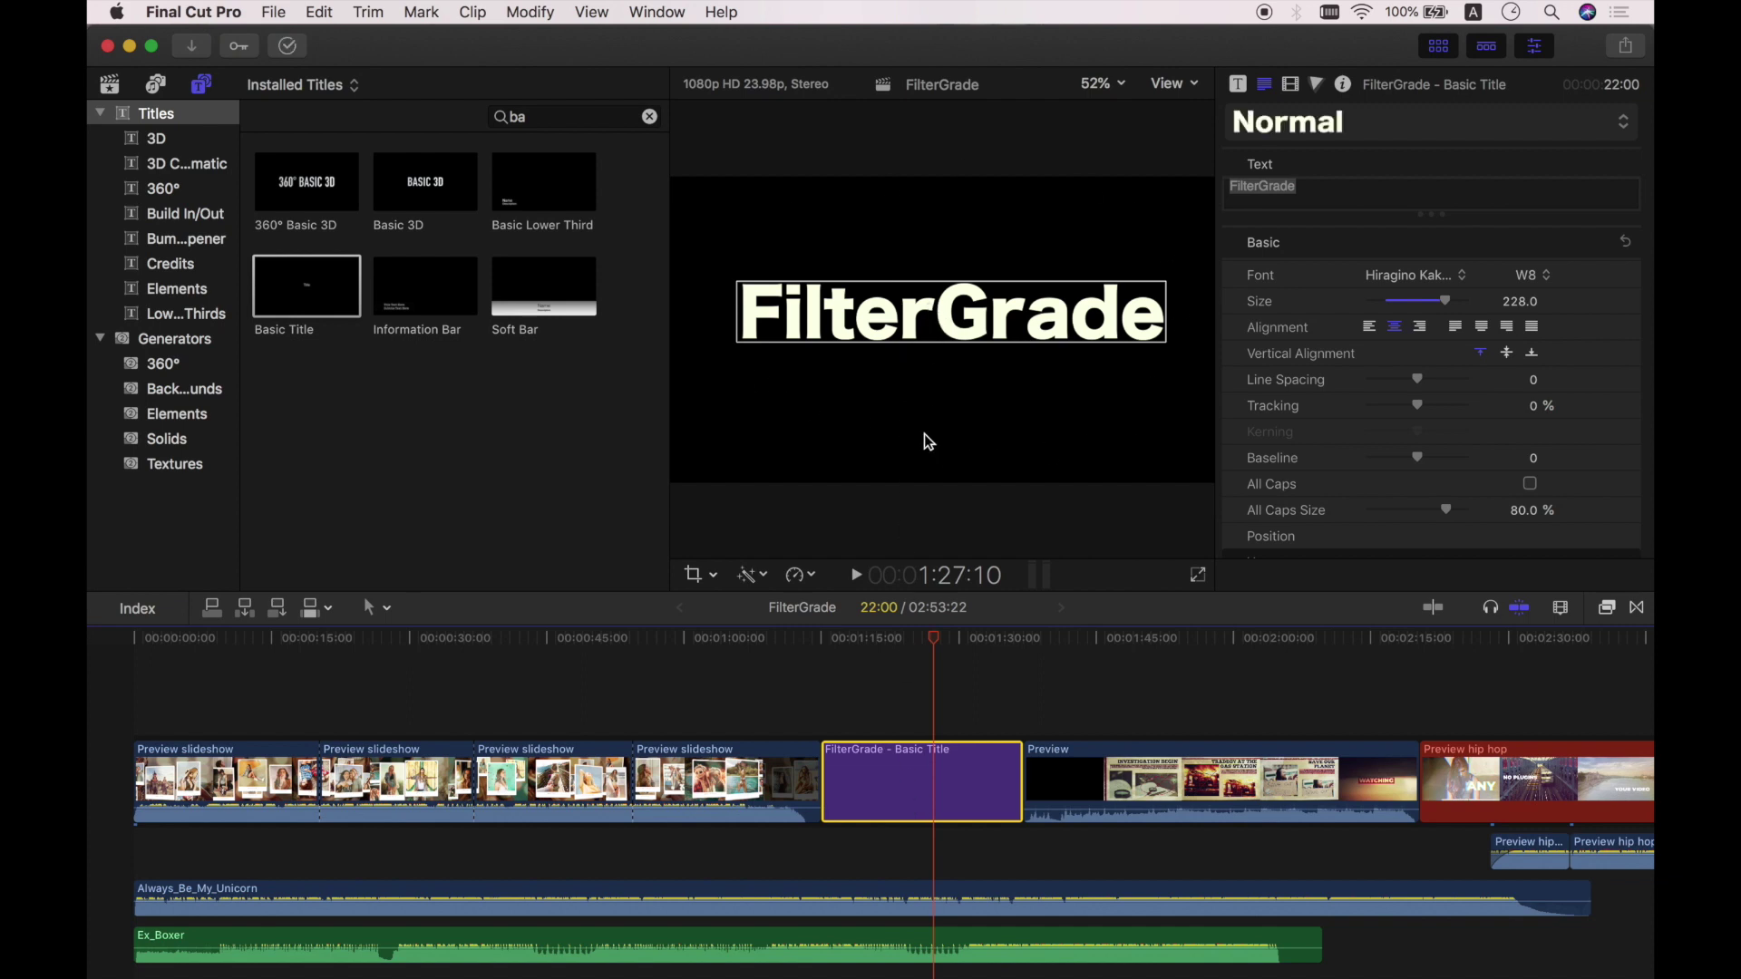
{"action": "left_click_drag", "start_coordinate": [949, 332], "coordinate": [946, 339]}
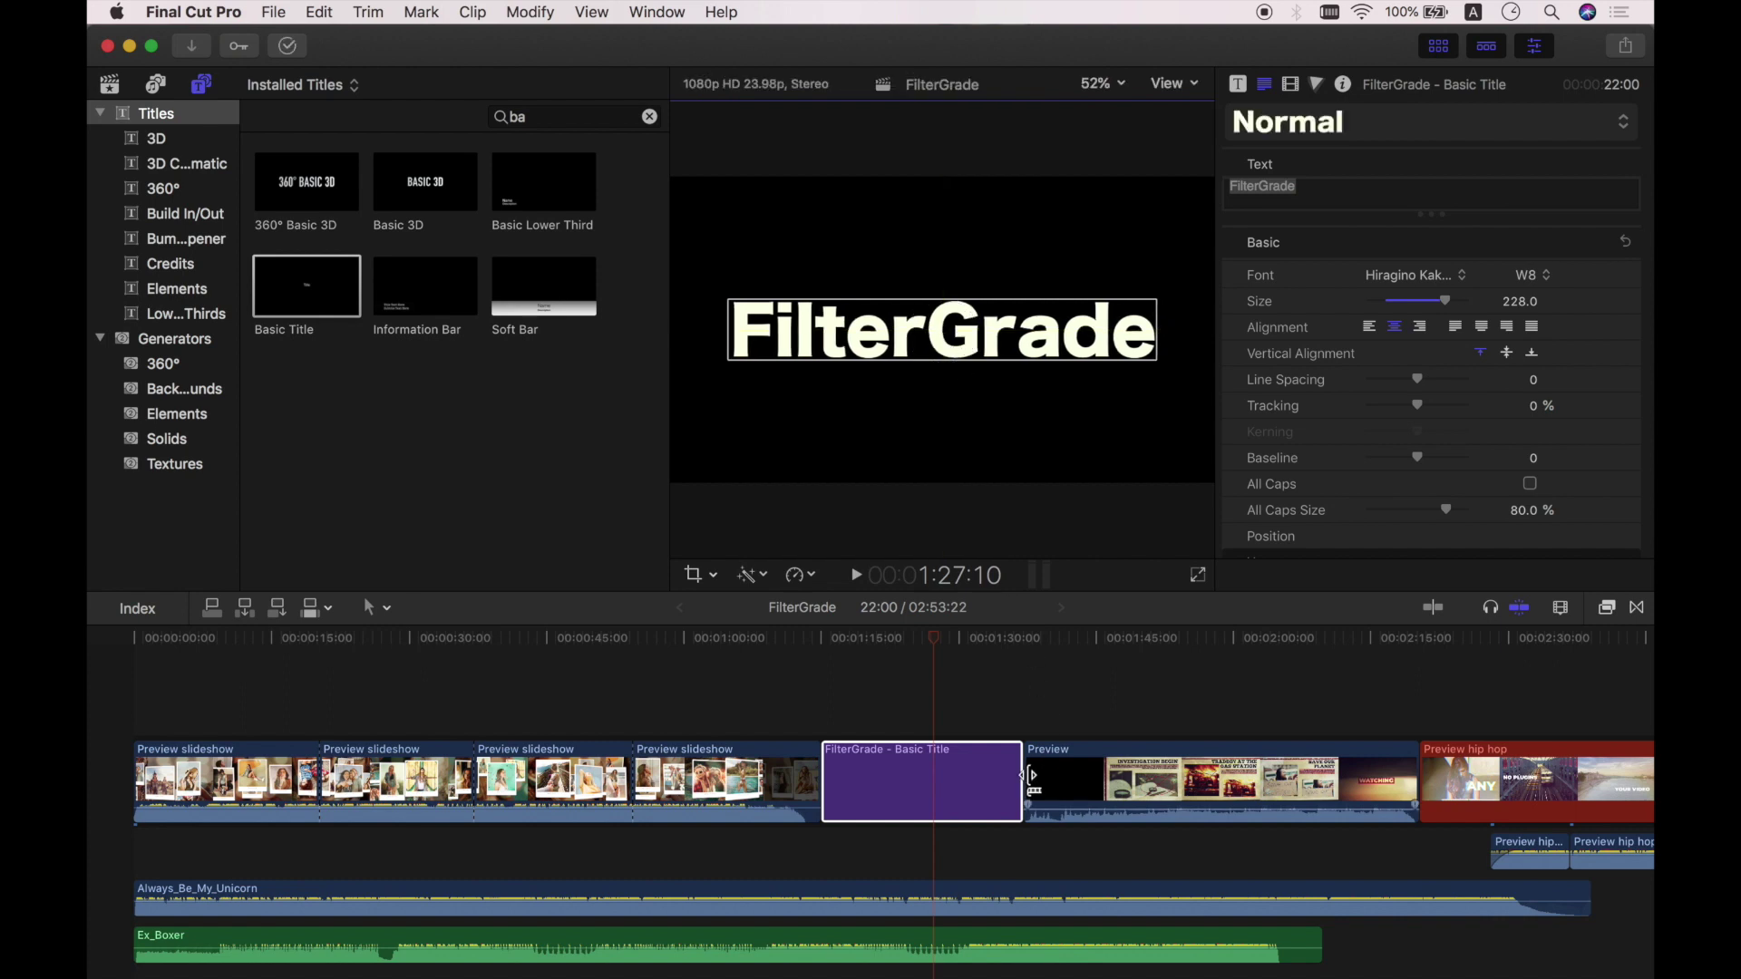
{"action": "left_click_drag", "start_coordinate": [1022, 778], "coordinate": [966, 773]}
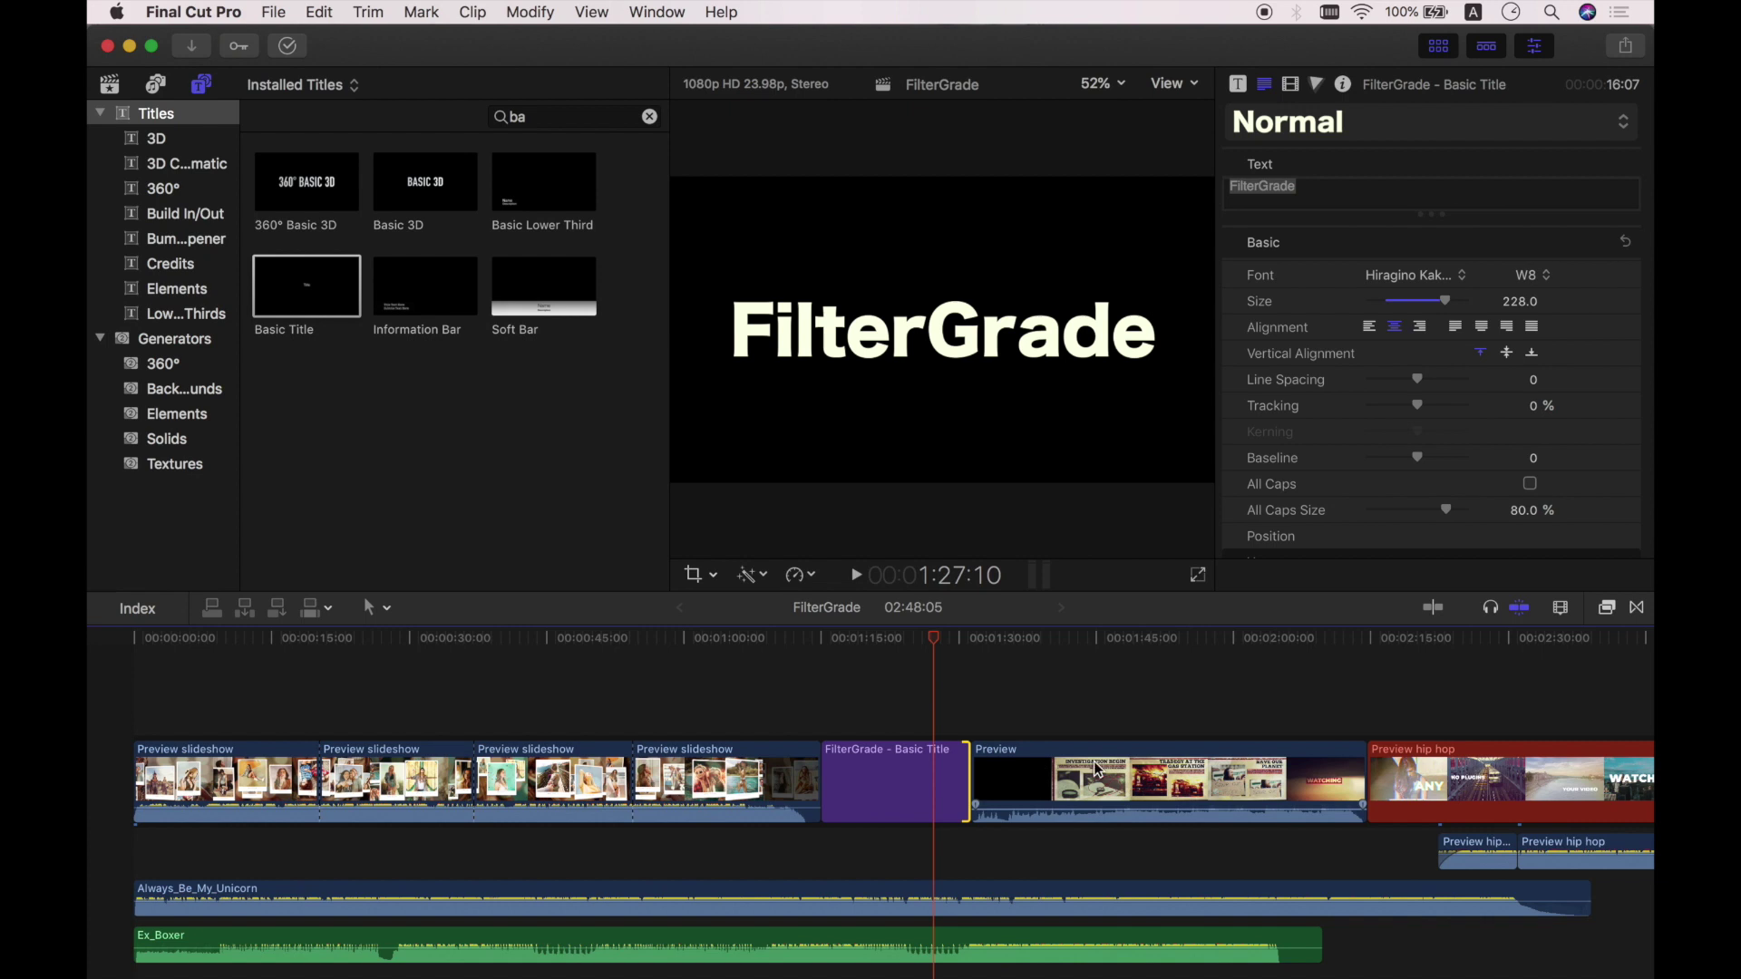
{"action": "scroll", "coordinate": [1115, 771], "scroll_direction": "right", "scroll_amount": 5}
Add a Cross Dissolve at Preview's edit with Preview hip hop, accepting the overlap (project 02:46:05)
{"action": "scroll", "coordinate": [1118, 772], "scroll_direction": "right", "scroll_amount": 12}
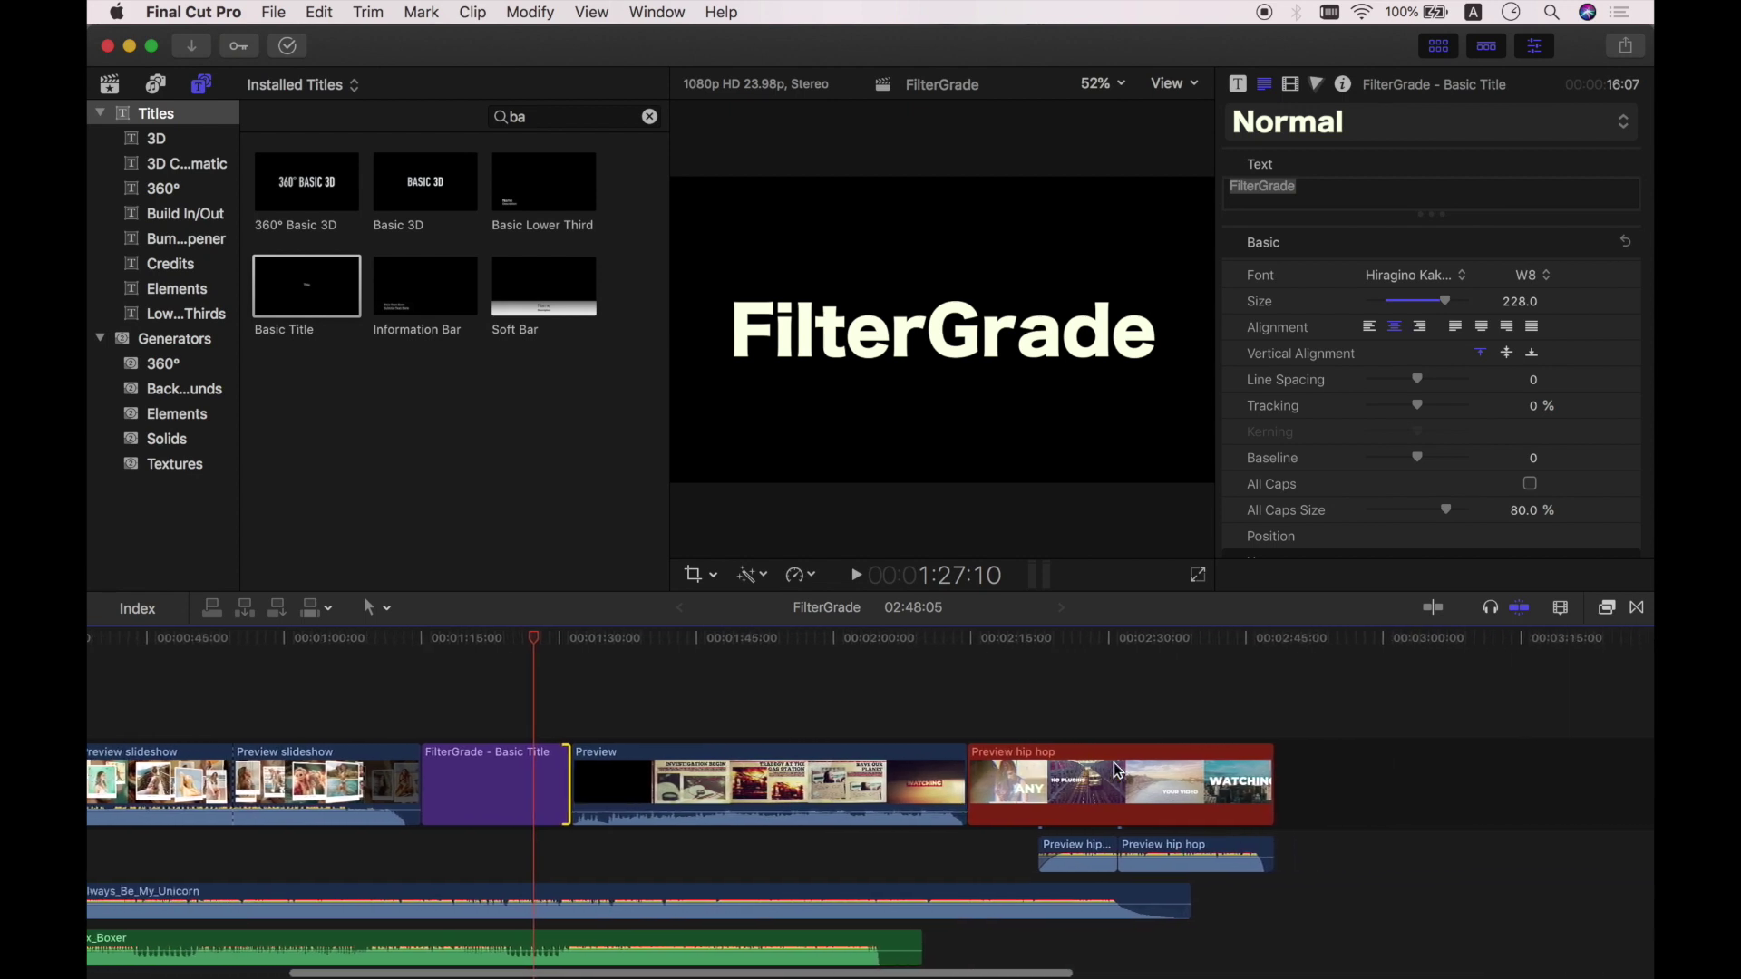
{"action": "left_click", "coordinate": [905, 775]}
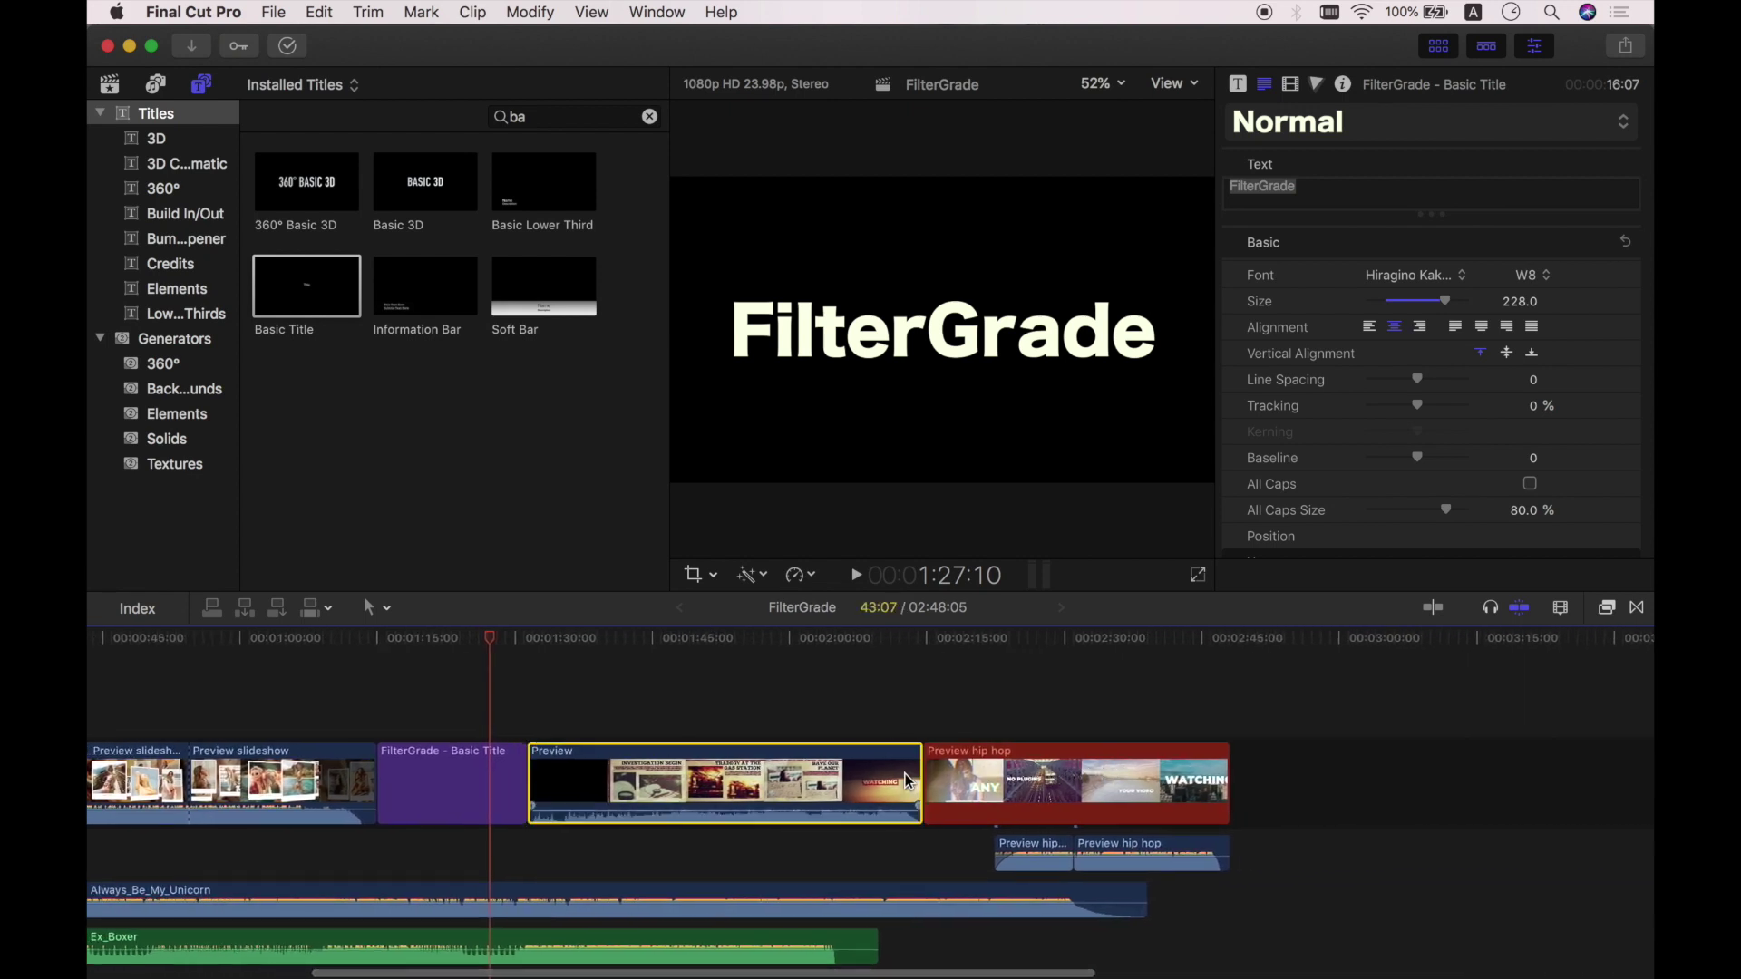
{"action": "left_click", "coordinate": [1639, 609]}
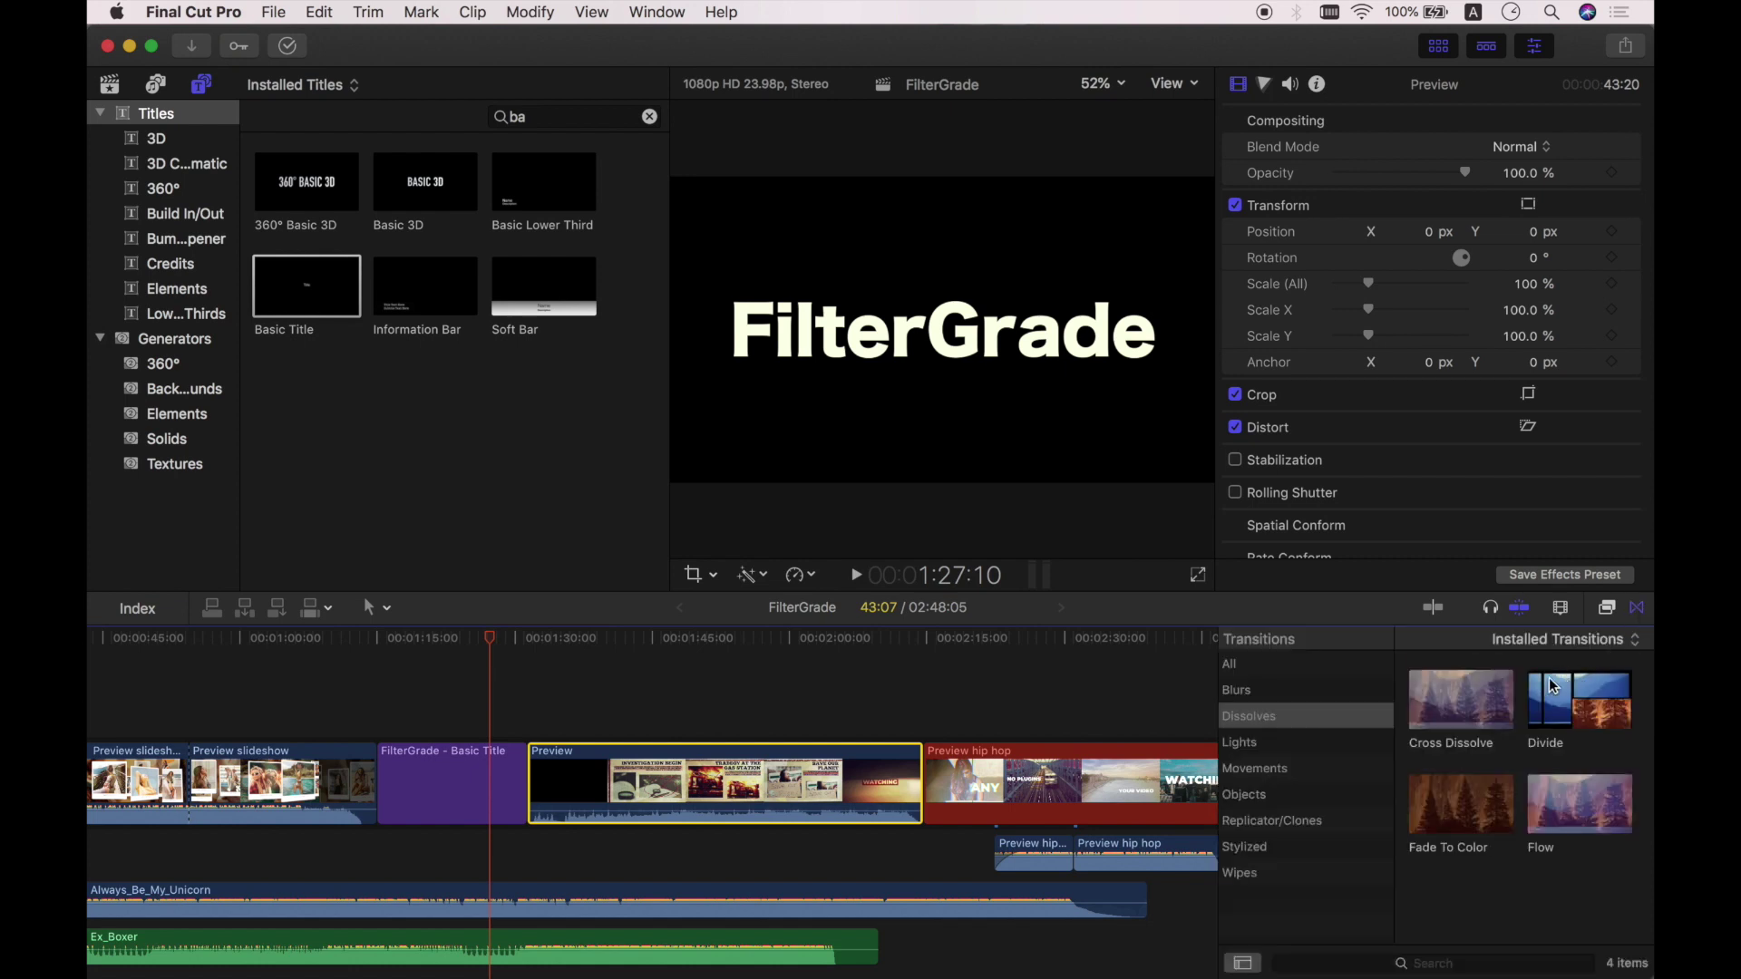
{"action": "left_click", "coordinate": [1415, 703]}
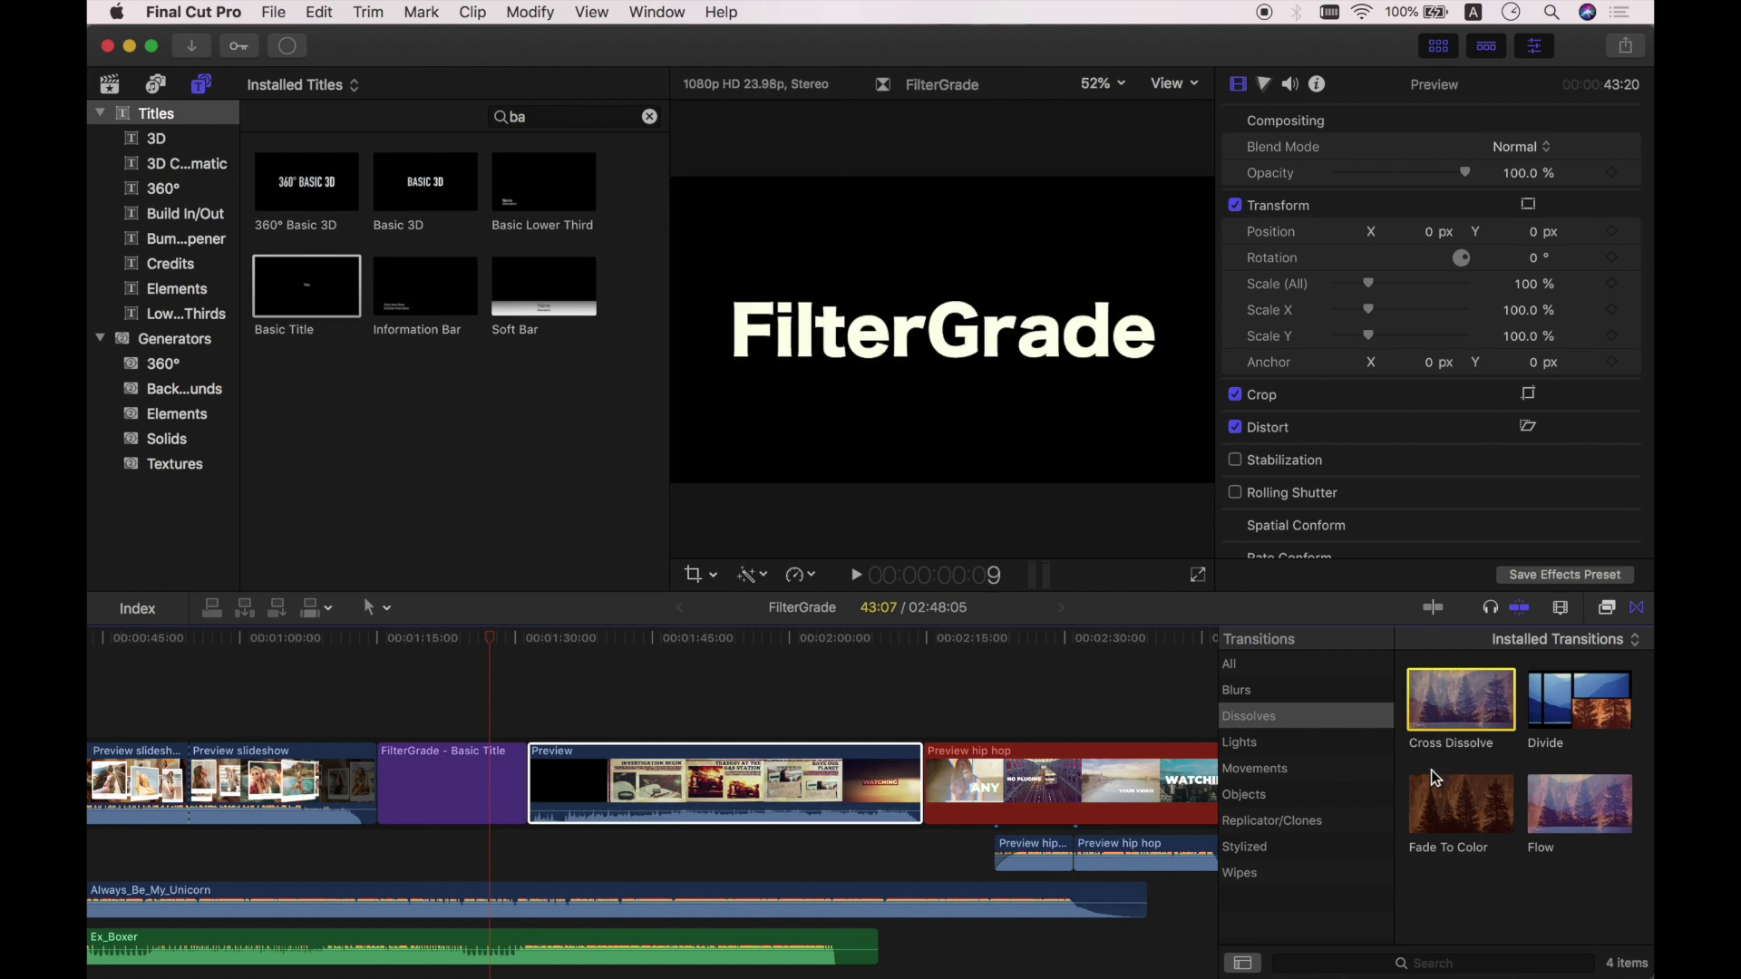
{"action": "mouse_move", "coordinate": [1464, 714]}
{"action": "left_mouse_down"}
{"action": "mouse_move", "coordinate": [1127, 744]}
{"action": "mouse_move", "coordinate": [1111, 760]}
{"action": "mouse_move", "coordinate": [1030, 731]}
{"action": "mouse_move", "coordinate": [952, 738]}
{"action": "mouse_move", "coordinate": [923, 798]}
{"action": "mouse_move", "coordinate": [893, 793]}
{"action": "mouse_move", "coordinate": [910, 803]}
{"action": "left_mouse_up"}
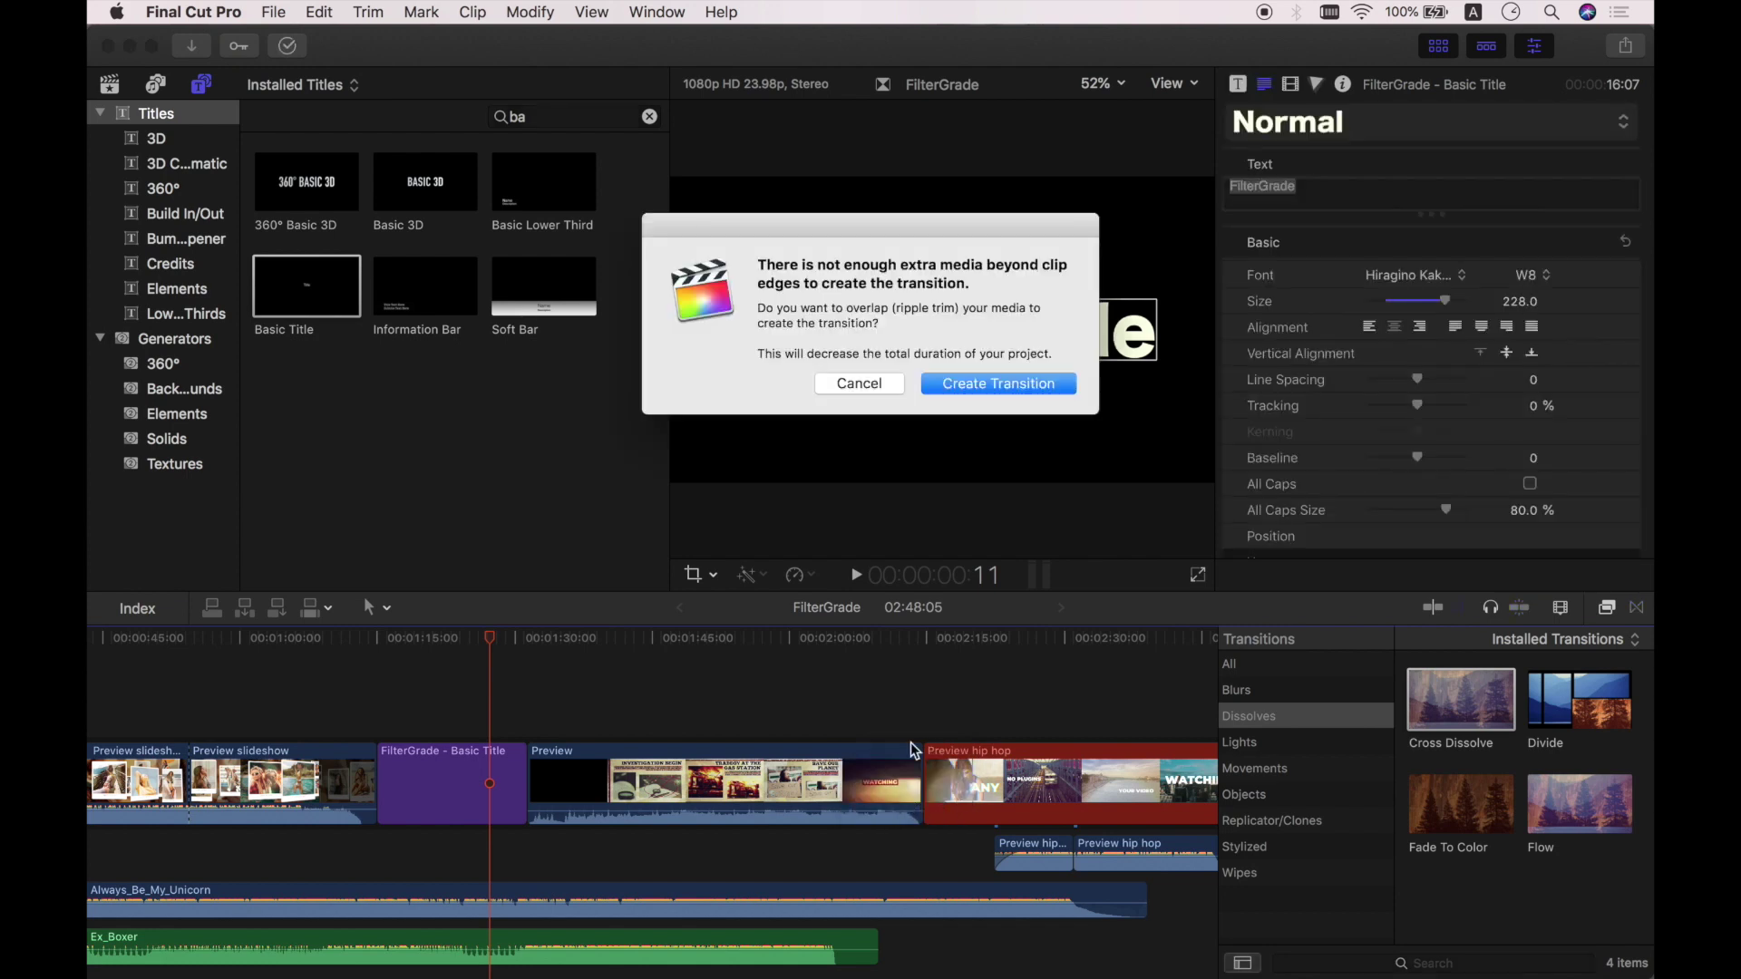
{"action": "left_click", "coordinate": [982, 379]}
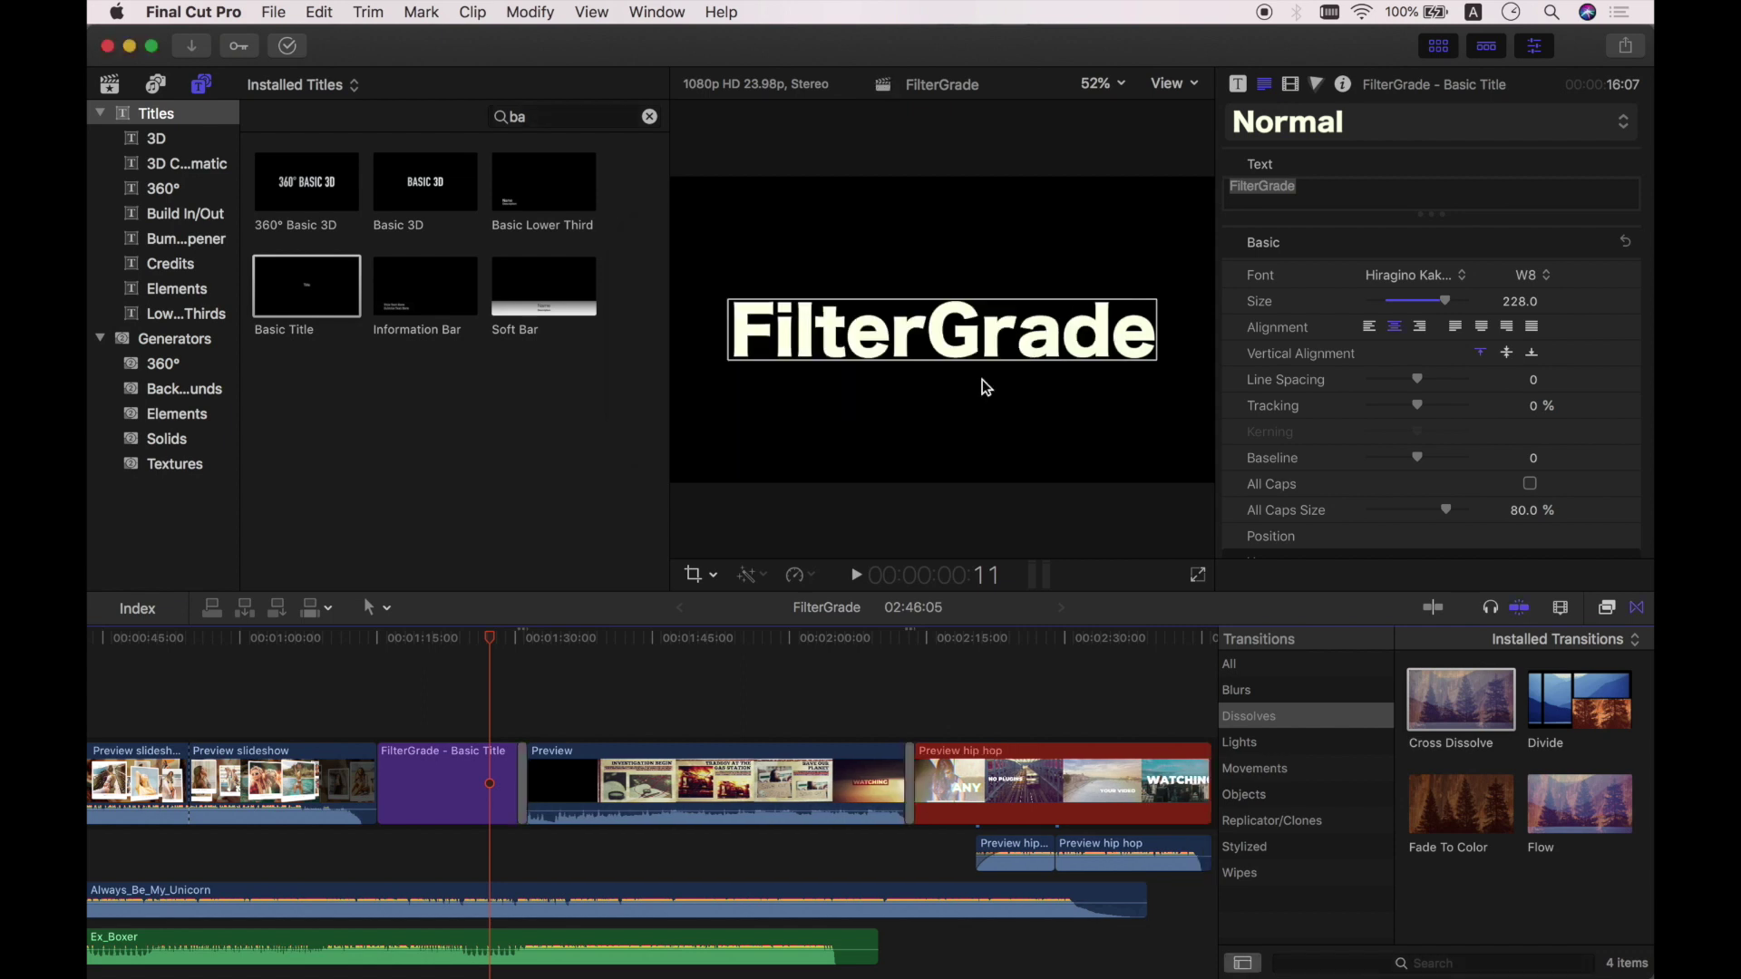
Browse the Effects Browser, previewing Color Board, then hide it to widen the timeline
{"action": "left_click", "coordinate": [1606, 608]}
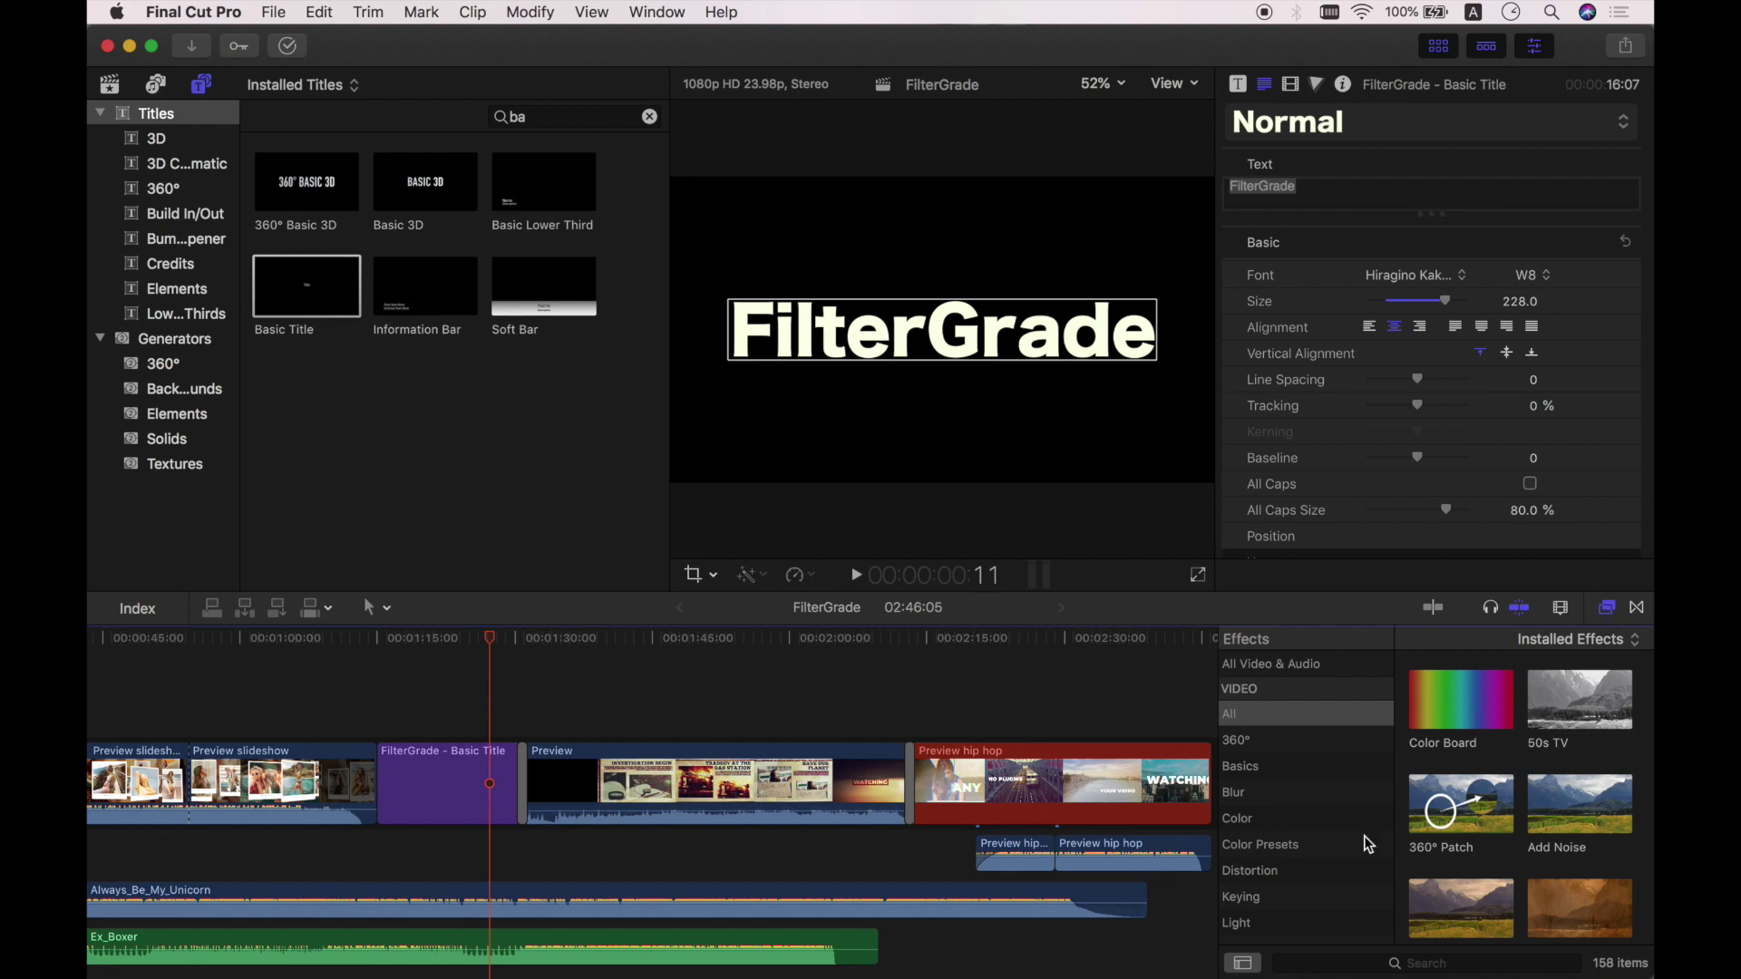
{"action": "scroll", "coordinate": [1360, 859], "scroll_direction": "down", "scroll_amount": 10}
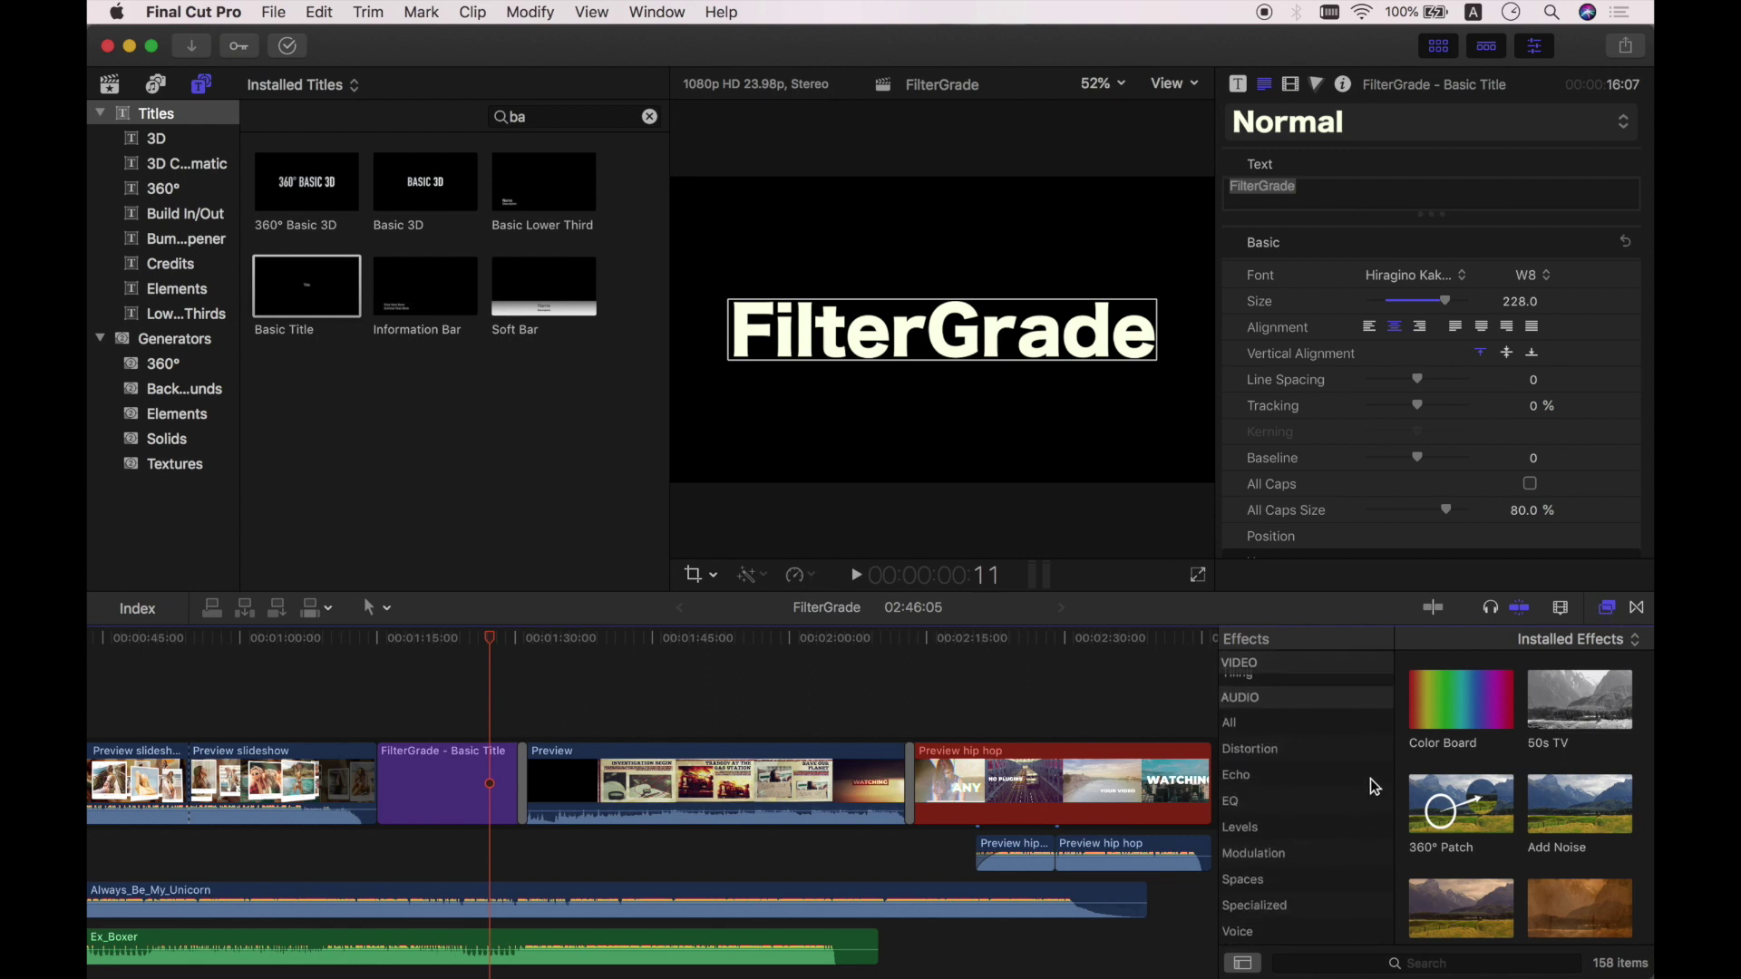
{"action": "left_click", "coordinate": [1433, 720]}
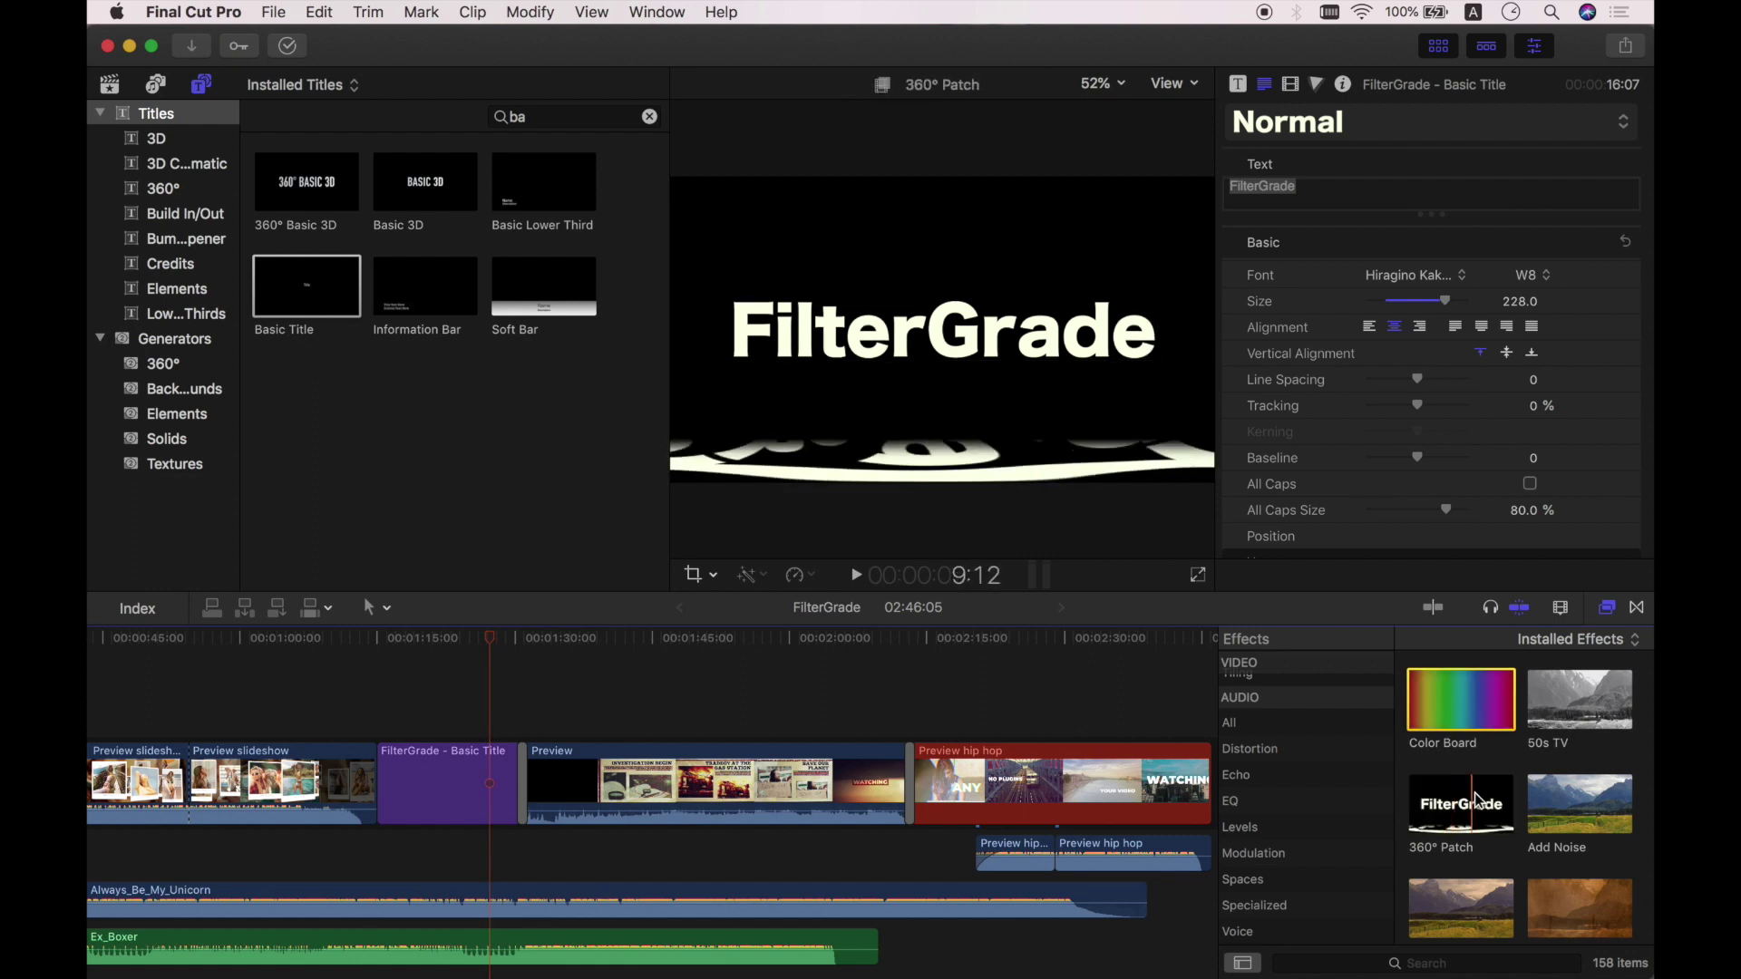
{"action": "left_click", "coordinate": [1605, 608]}
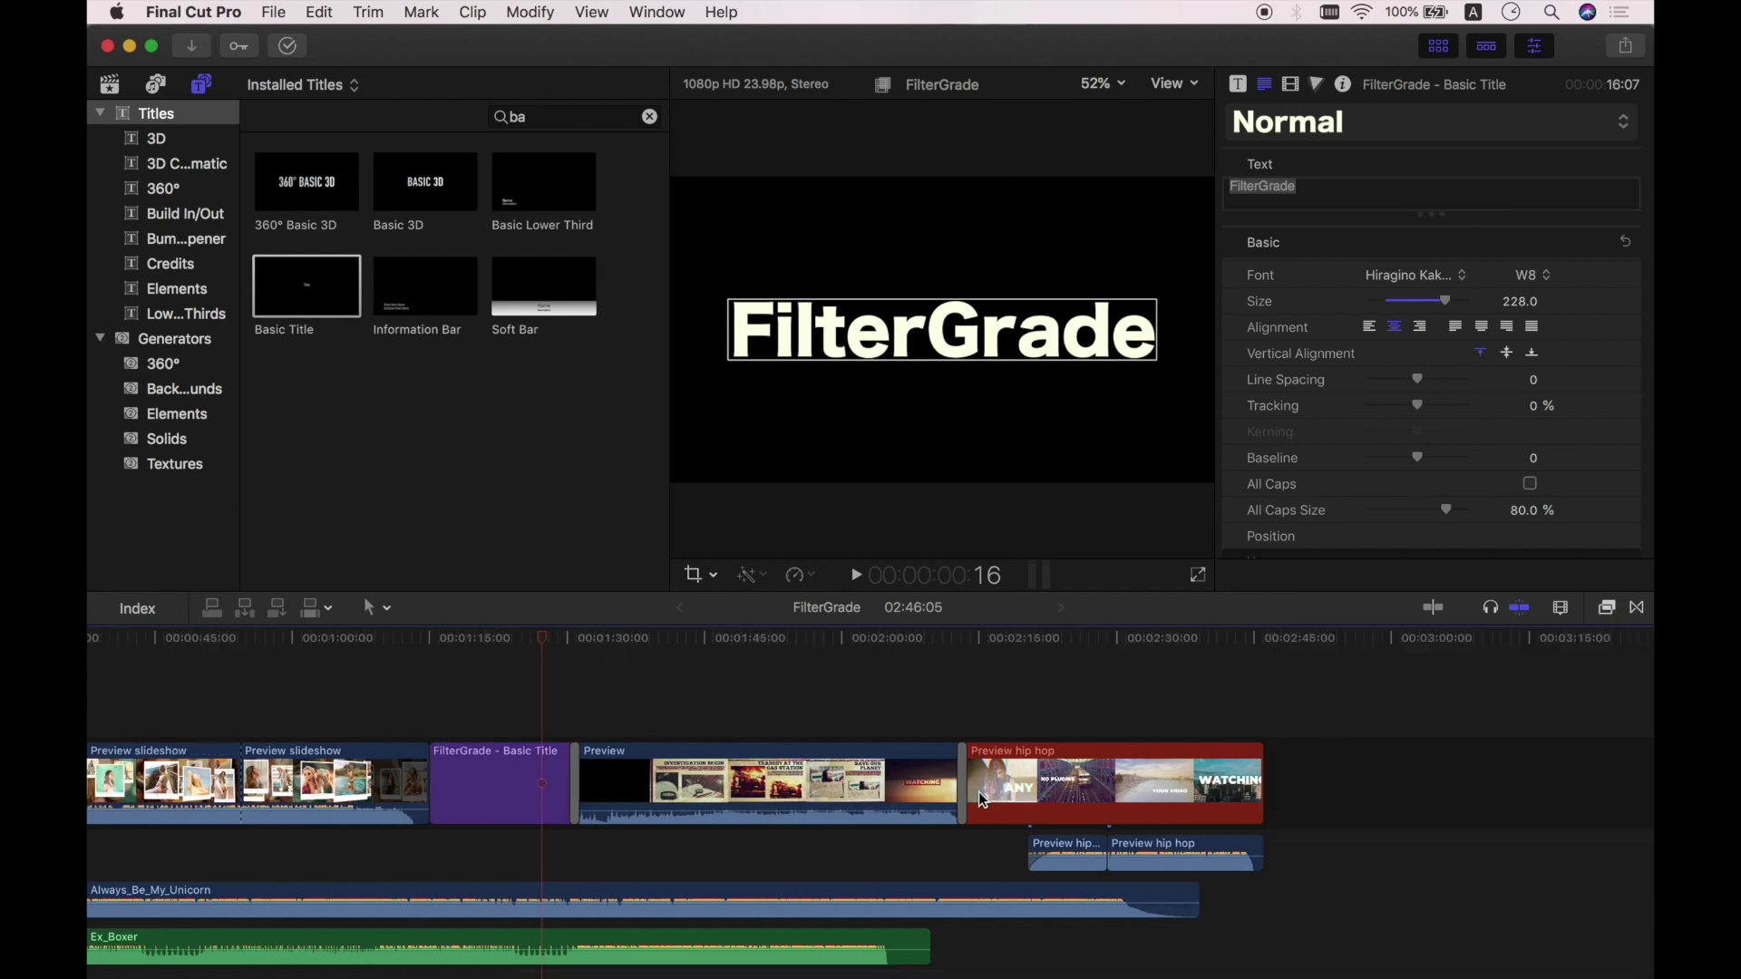
Zoom the timeline out, select the Always_Be_My_Unicorn music clip, and inspect the File > Share options
{"action": "key", "text": "super+minus"}
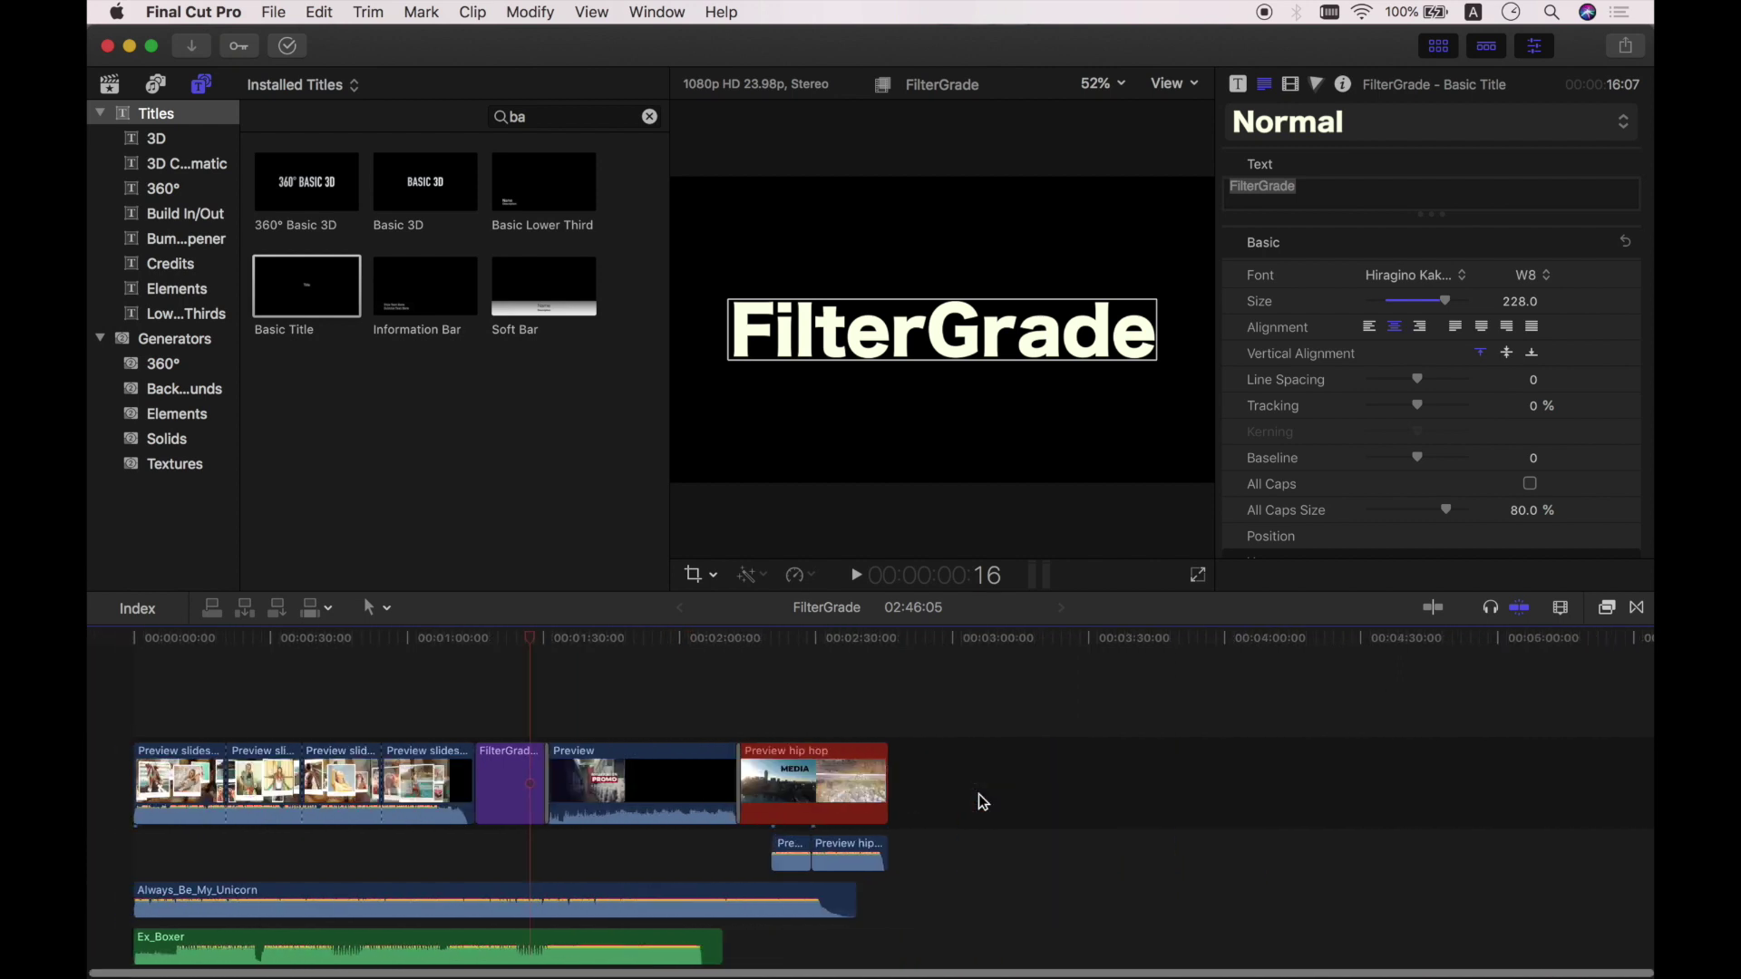
{"action": "left_click", "coordinate": [840, 900]}
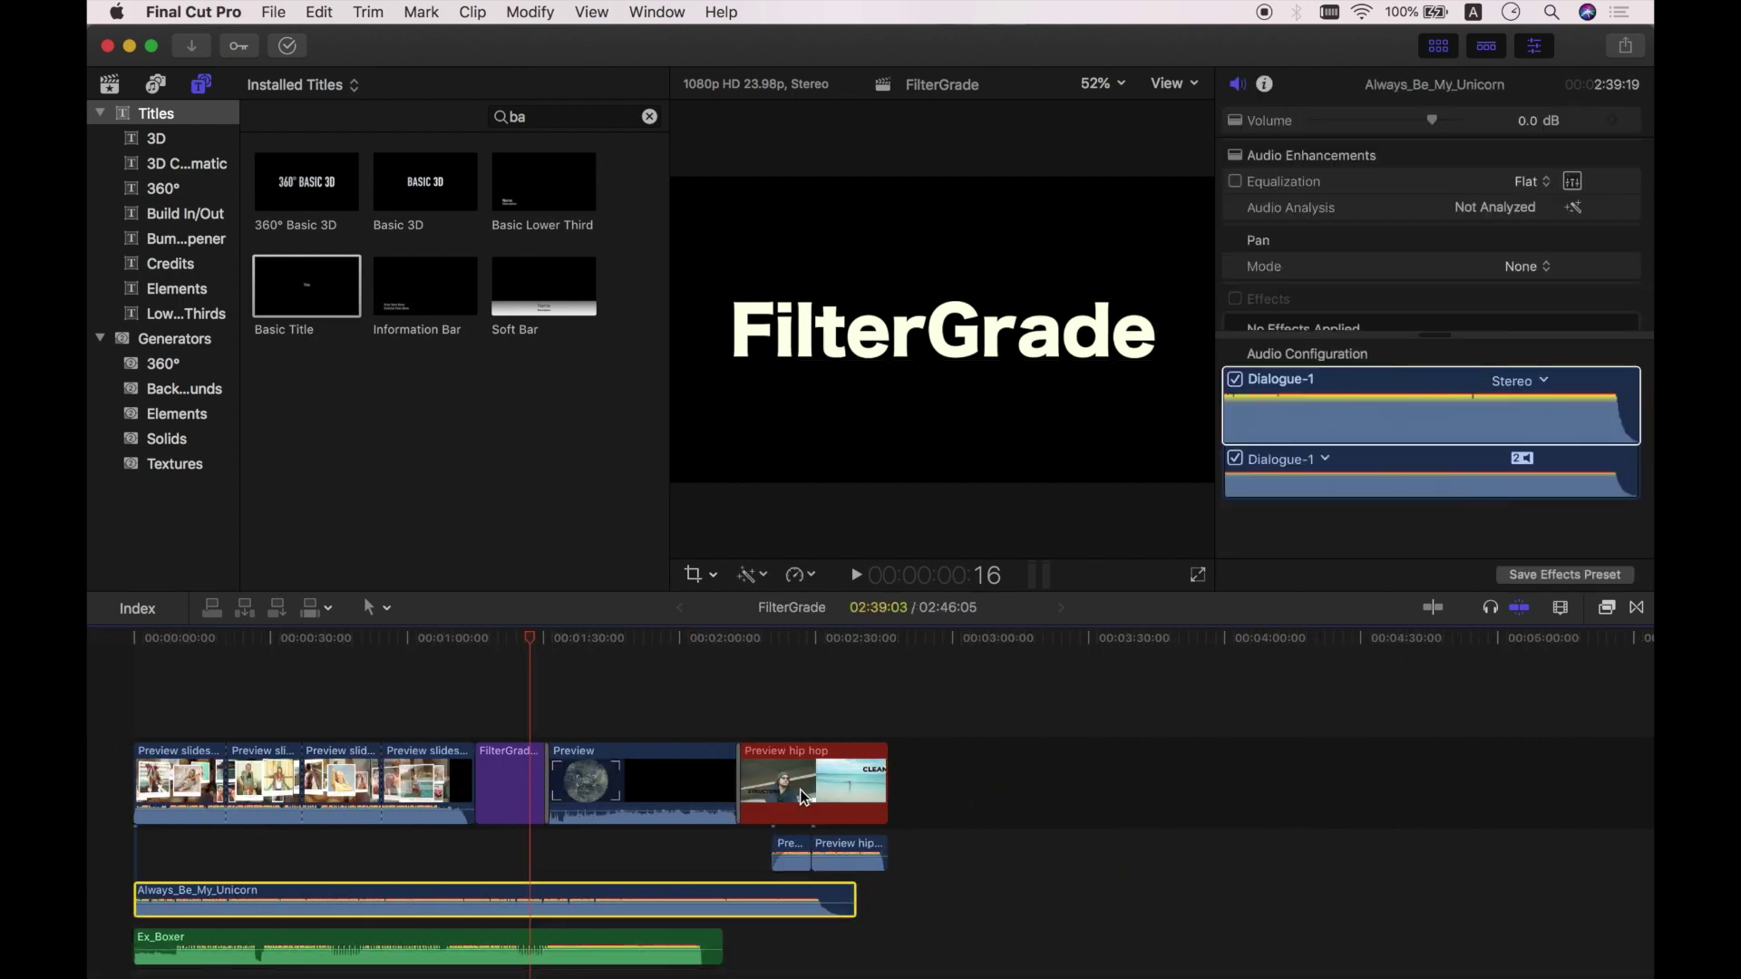
{"action": "left_click", "coordinate": [273, 12]}
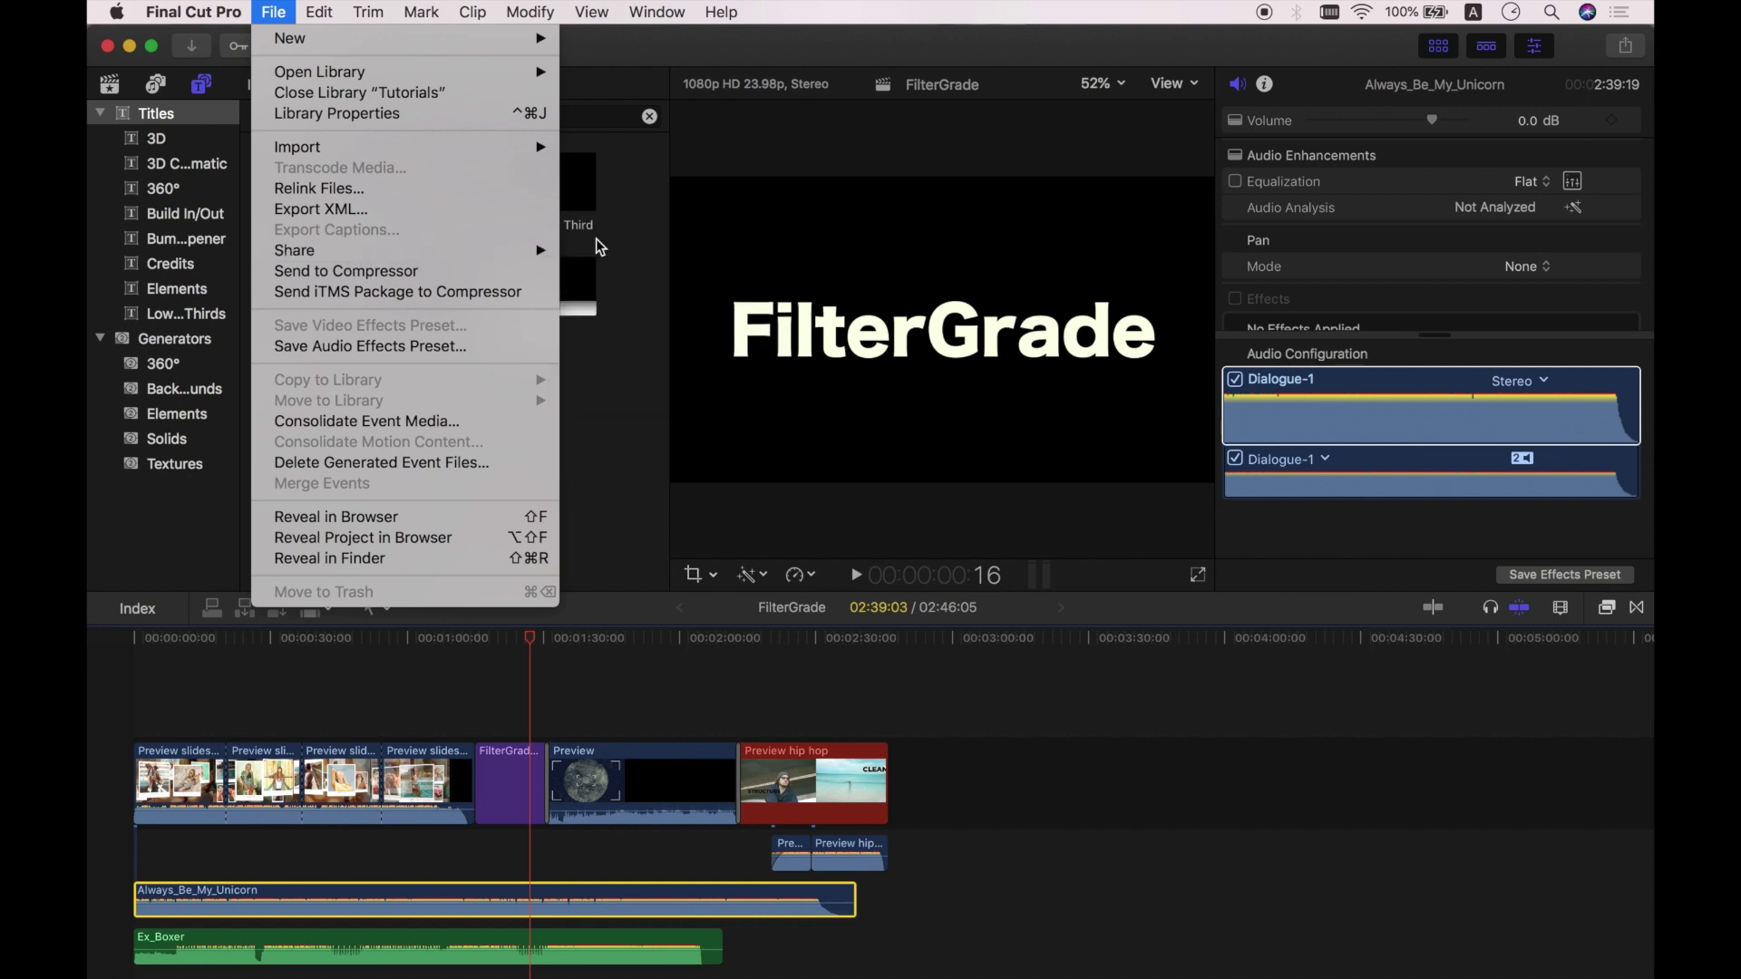
{"action": "mouse_move", "coordinate": [555, 252]}
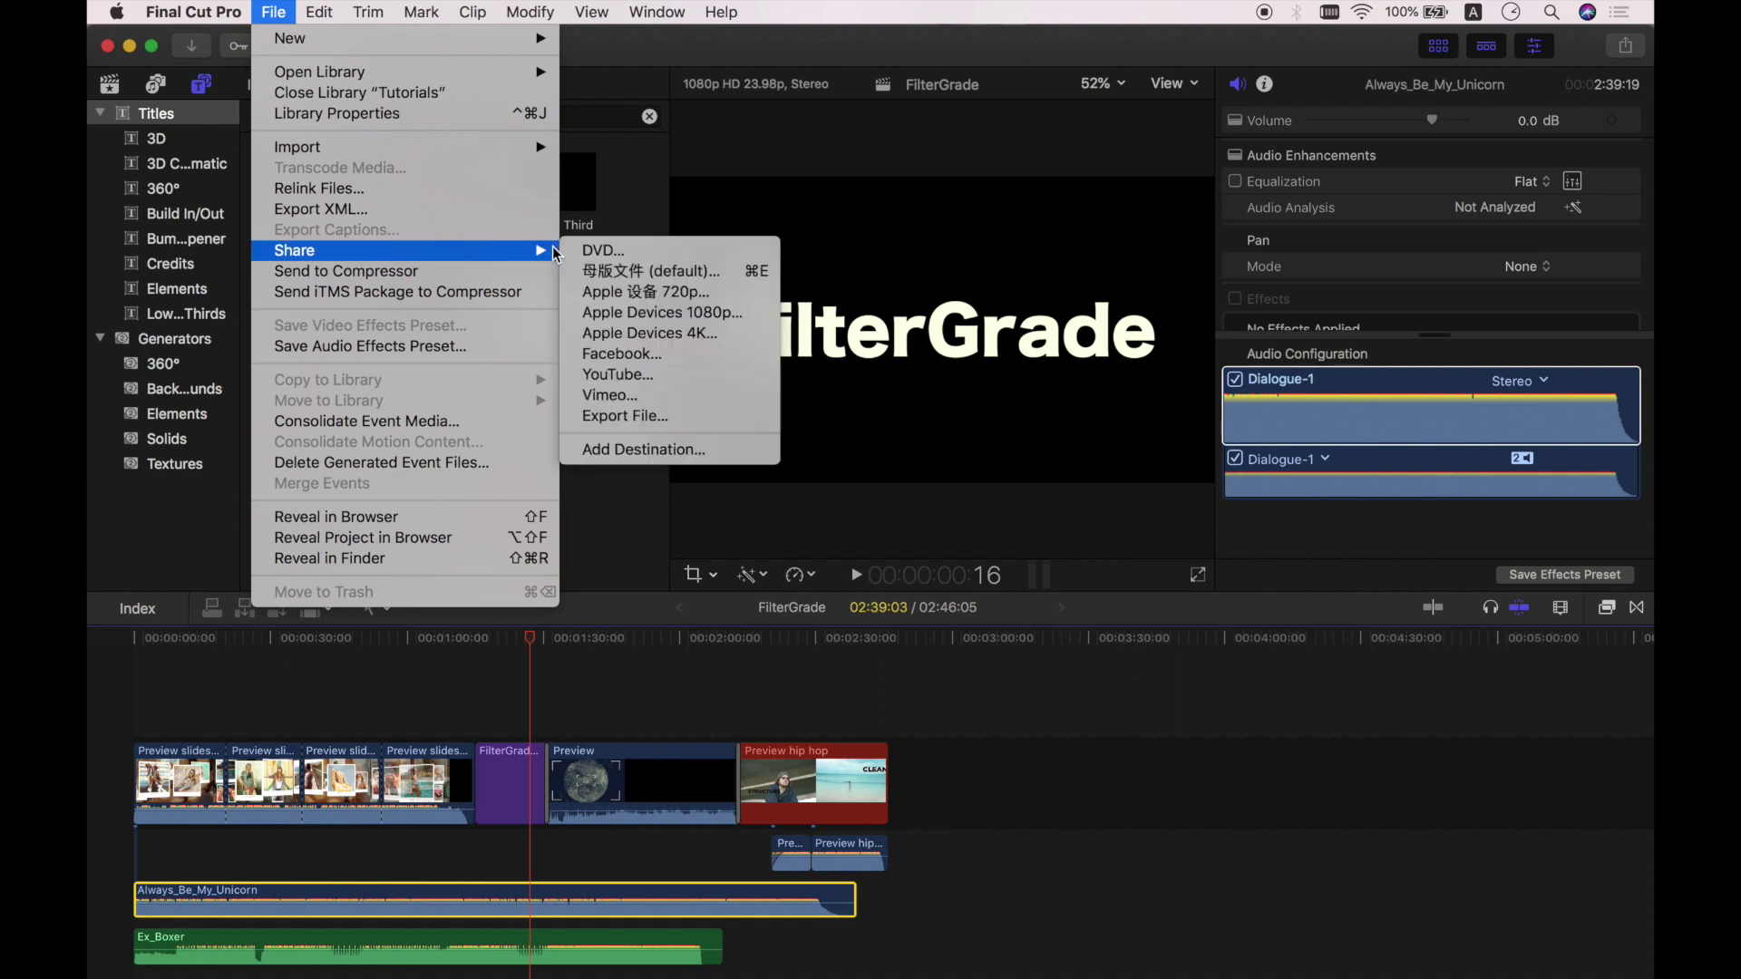
{"action": "left_click", "coordinate": [602, 272]}
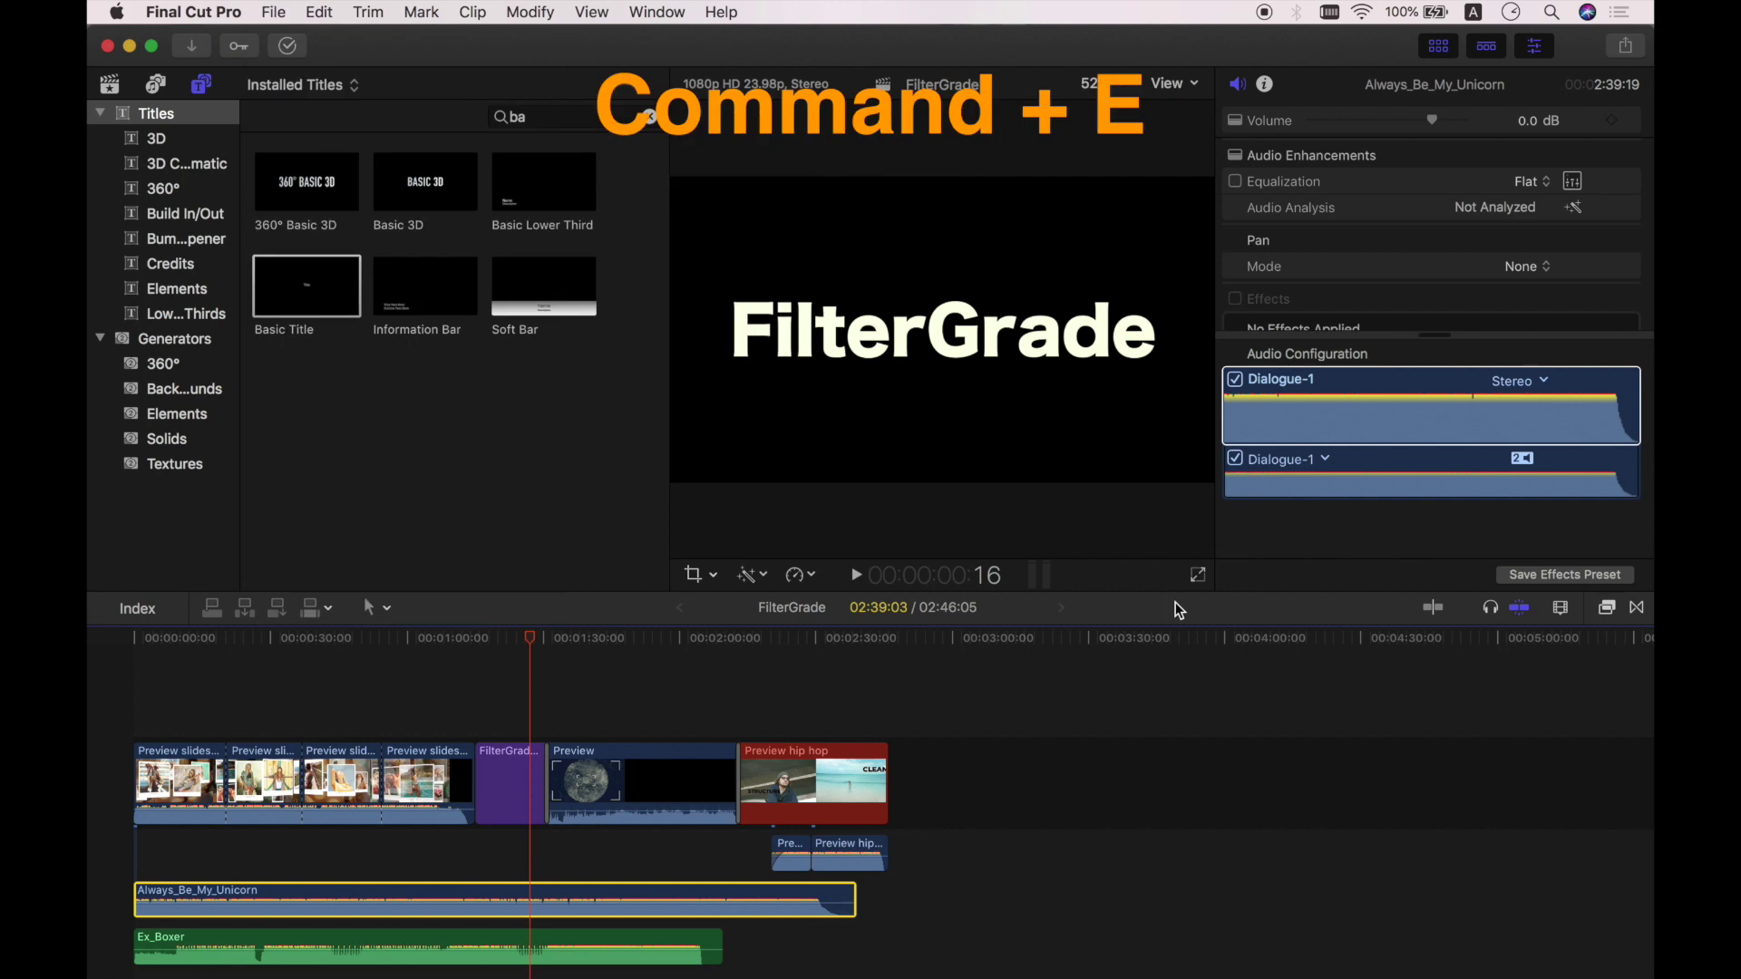
Try and cancel the Cmd+E export, then open Master File (default) from the toolbar Share button
{"action": "key", "text": "super+e"}
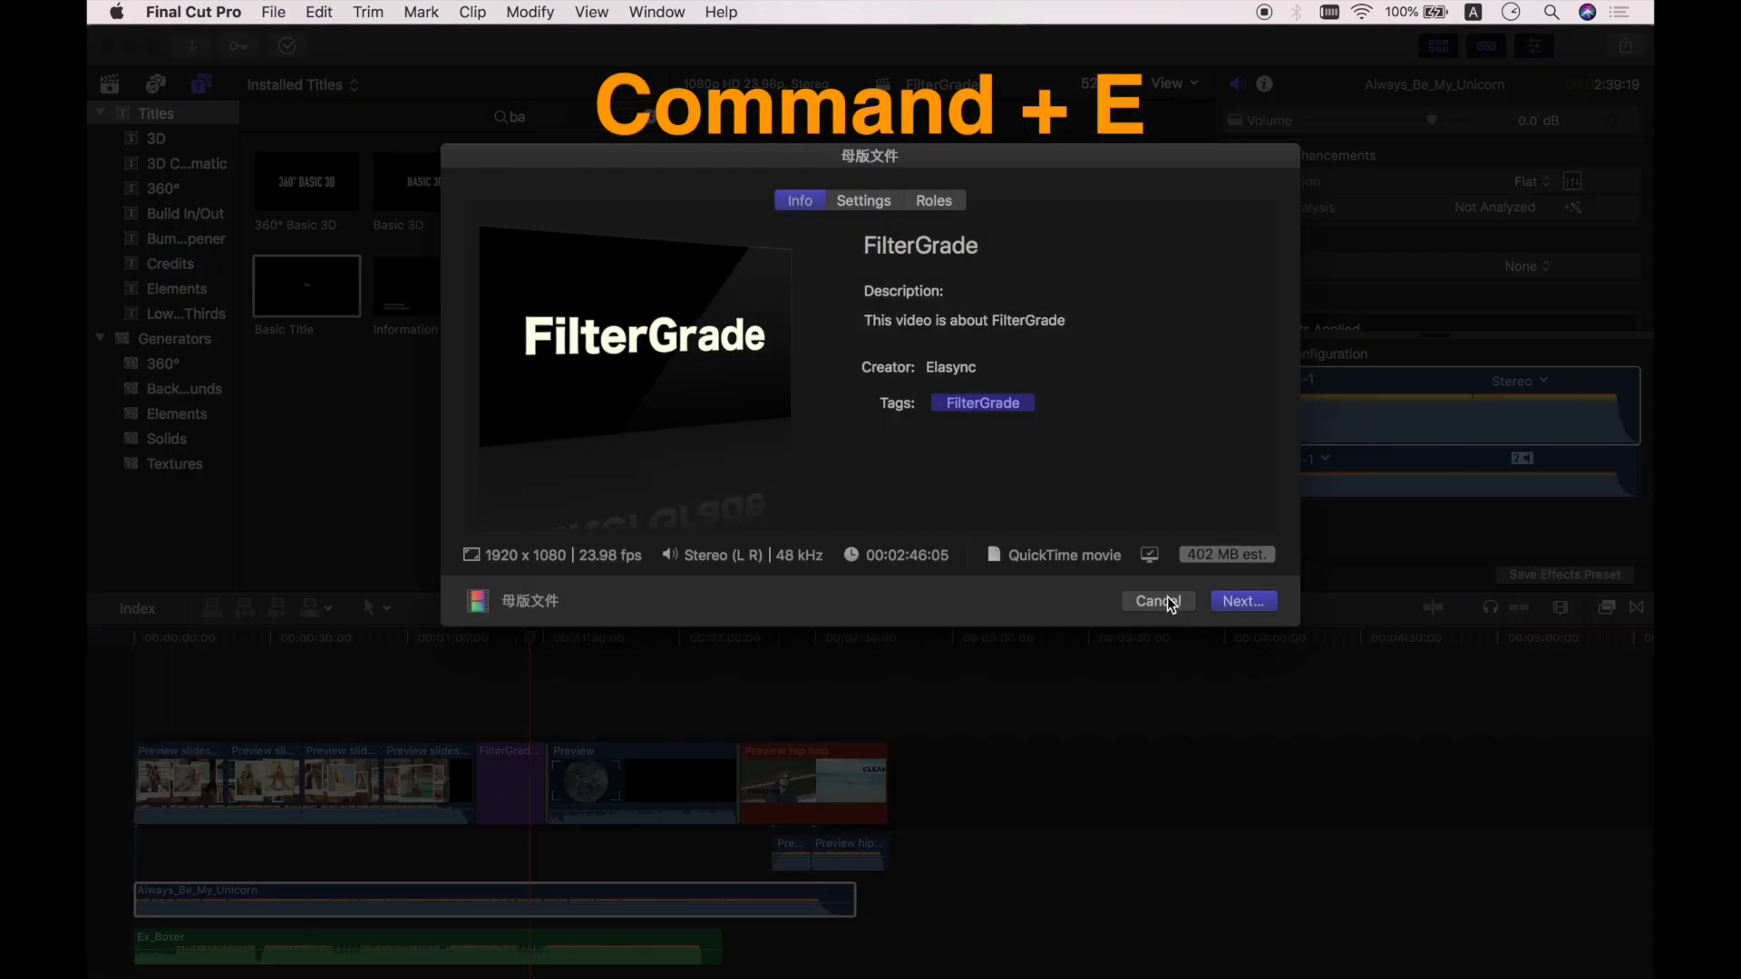
{"action": "left_click", "coordinate": [1167, 599]}
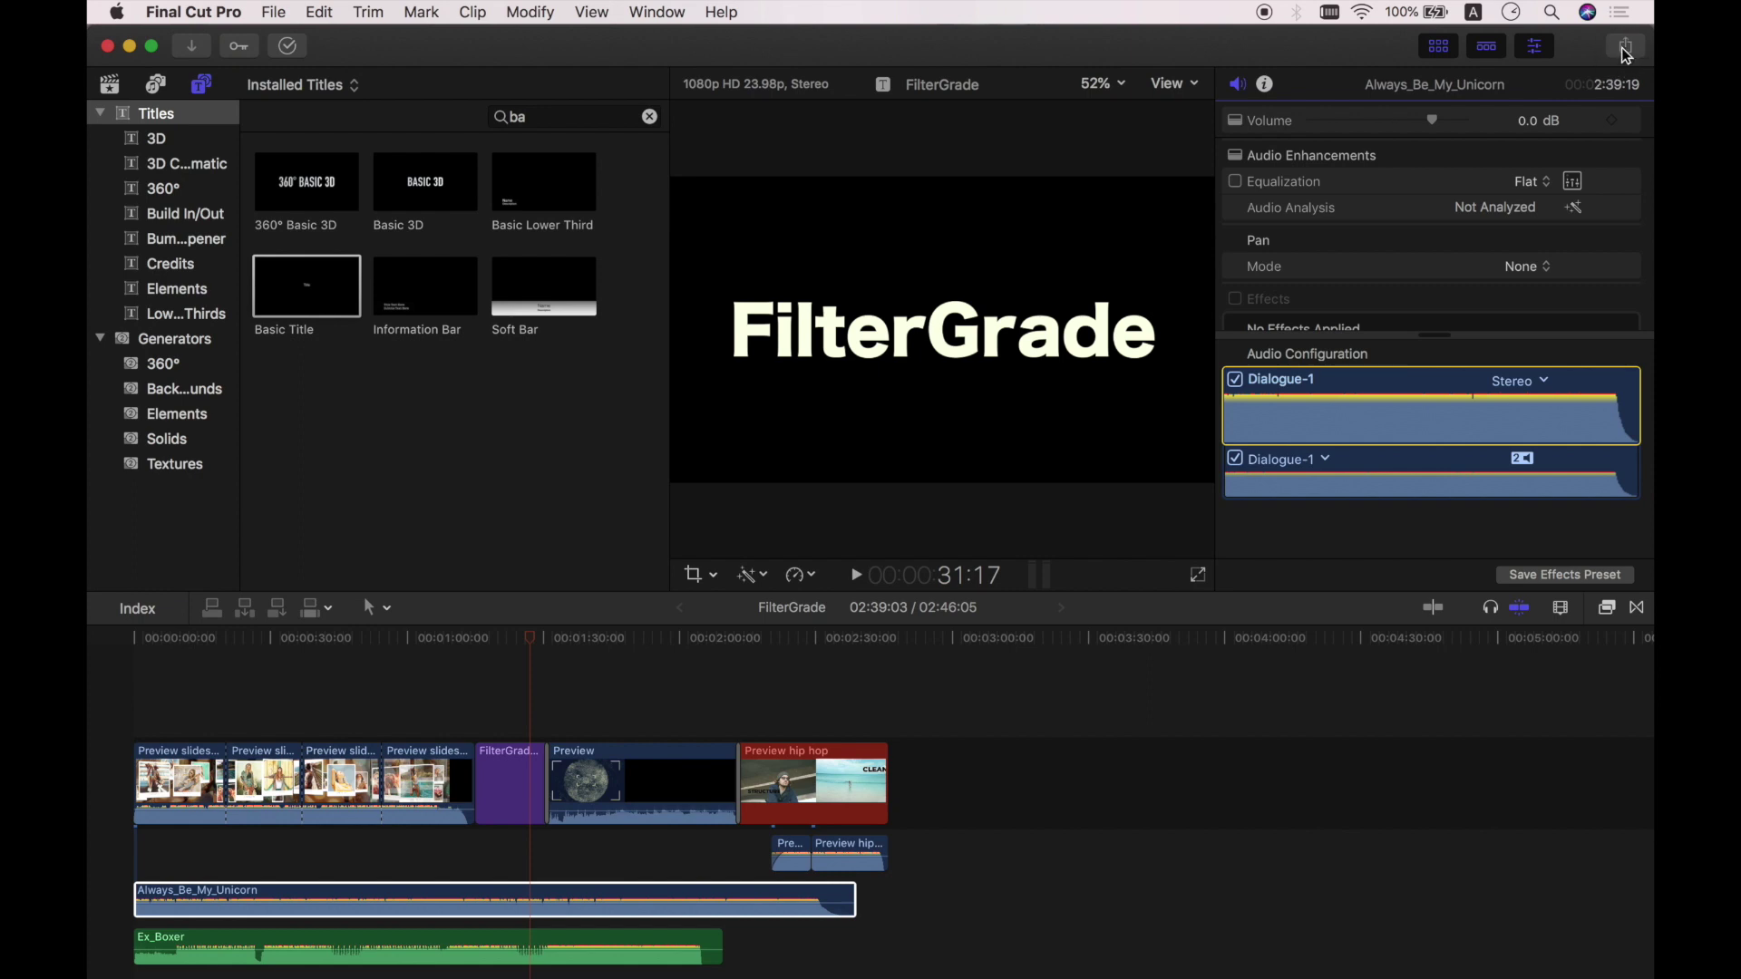
{"action": "left_click", "coordinate": [1626, 50]}
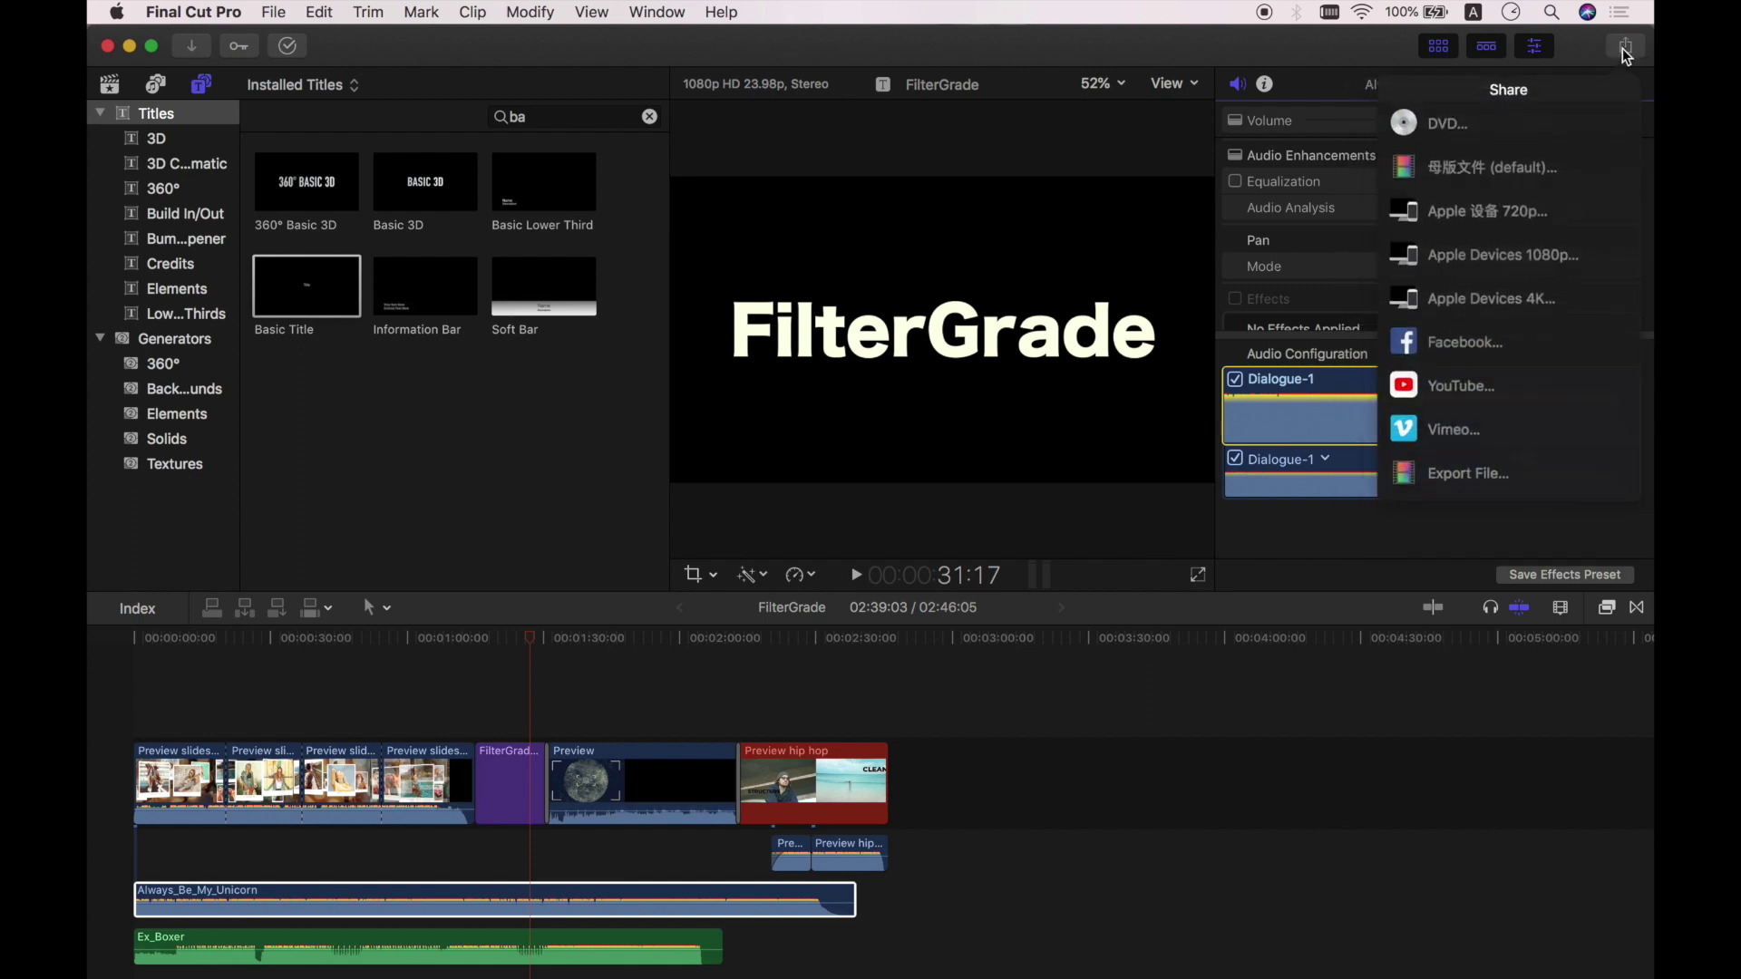
{"action": "left_click", "coordinate": [1547, 173]}
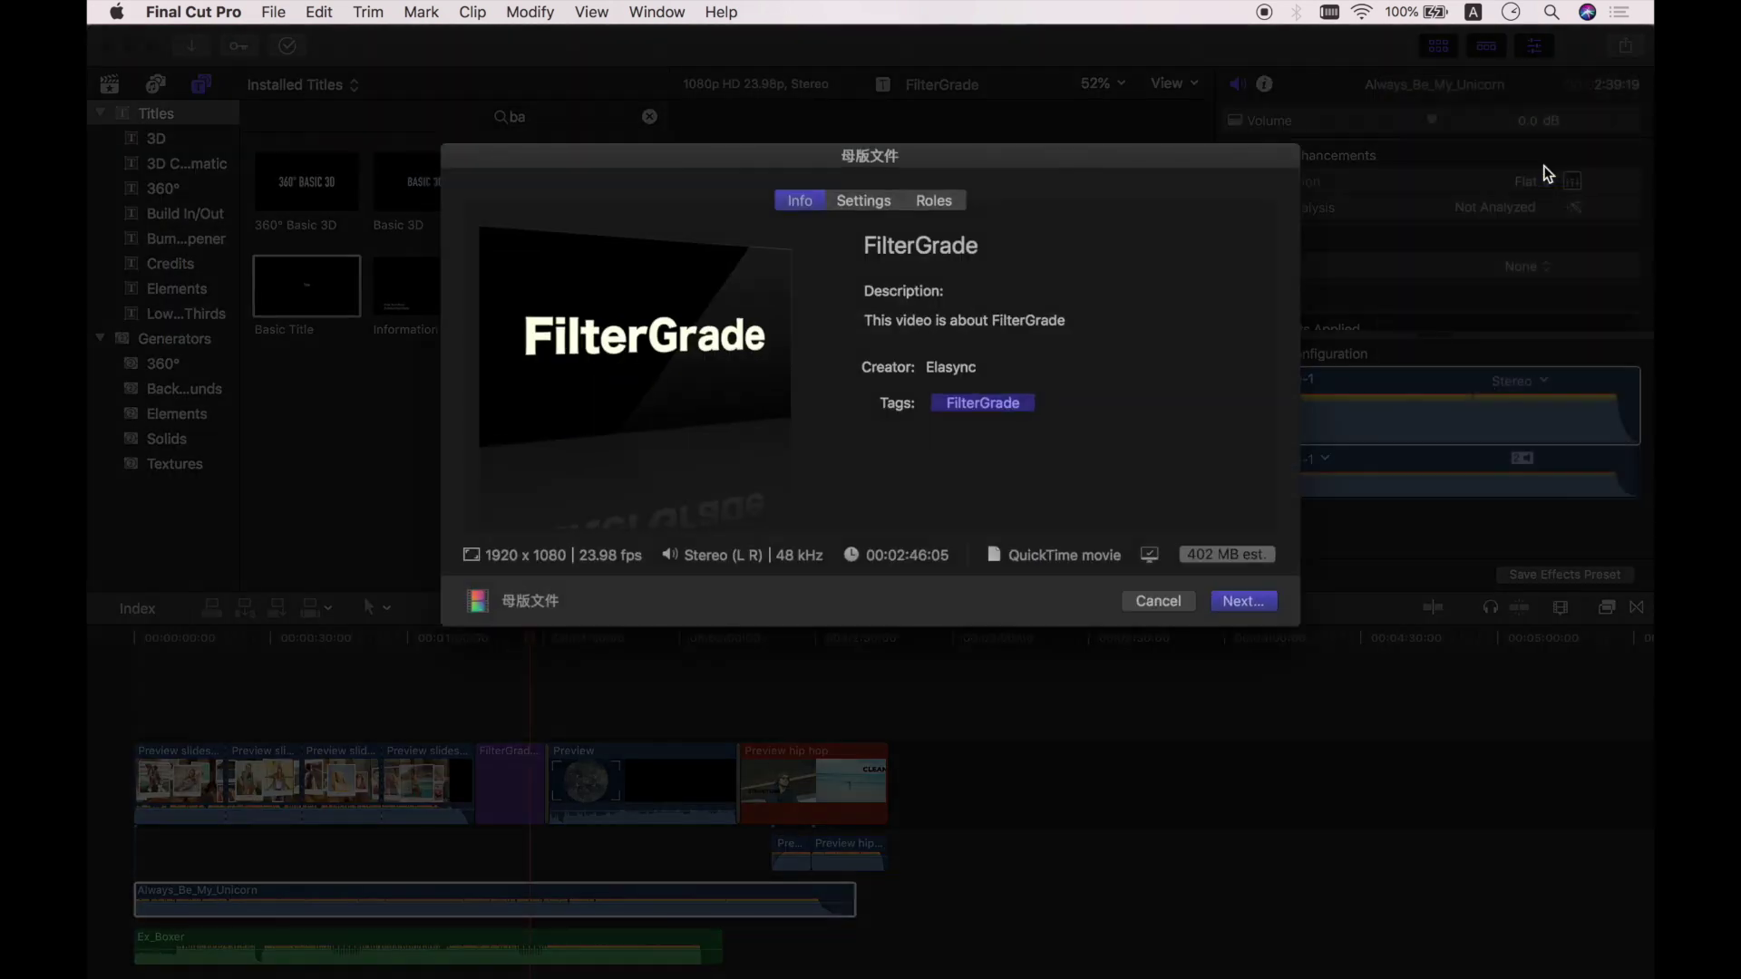
Review the FilterGrade title and H.264 1920 x 1080 settings, continue, and select the Final Cut Pro X folder
{"action": "left_click_drag", "start_coordinate": [864, 247], "coordinate": [997, 248]}
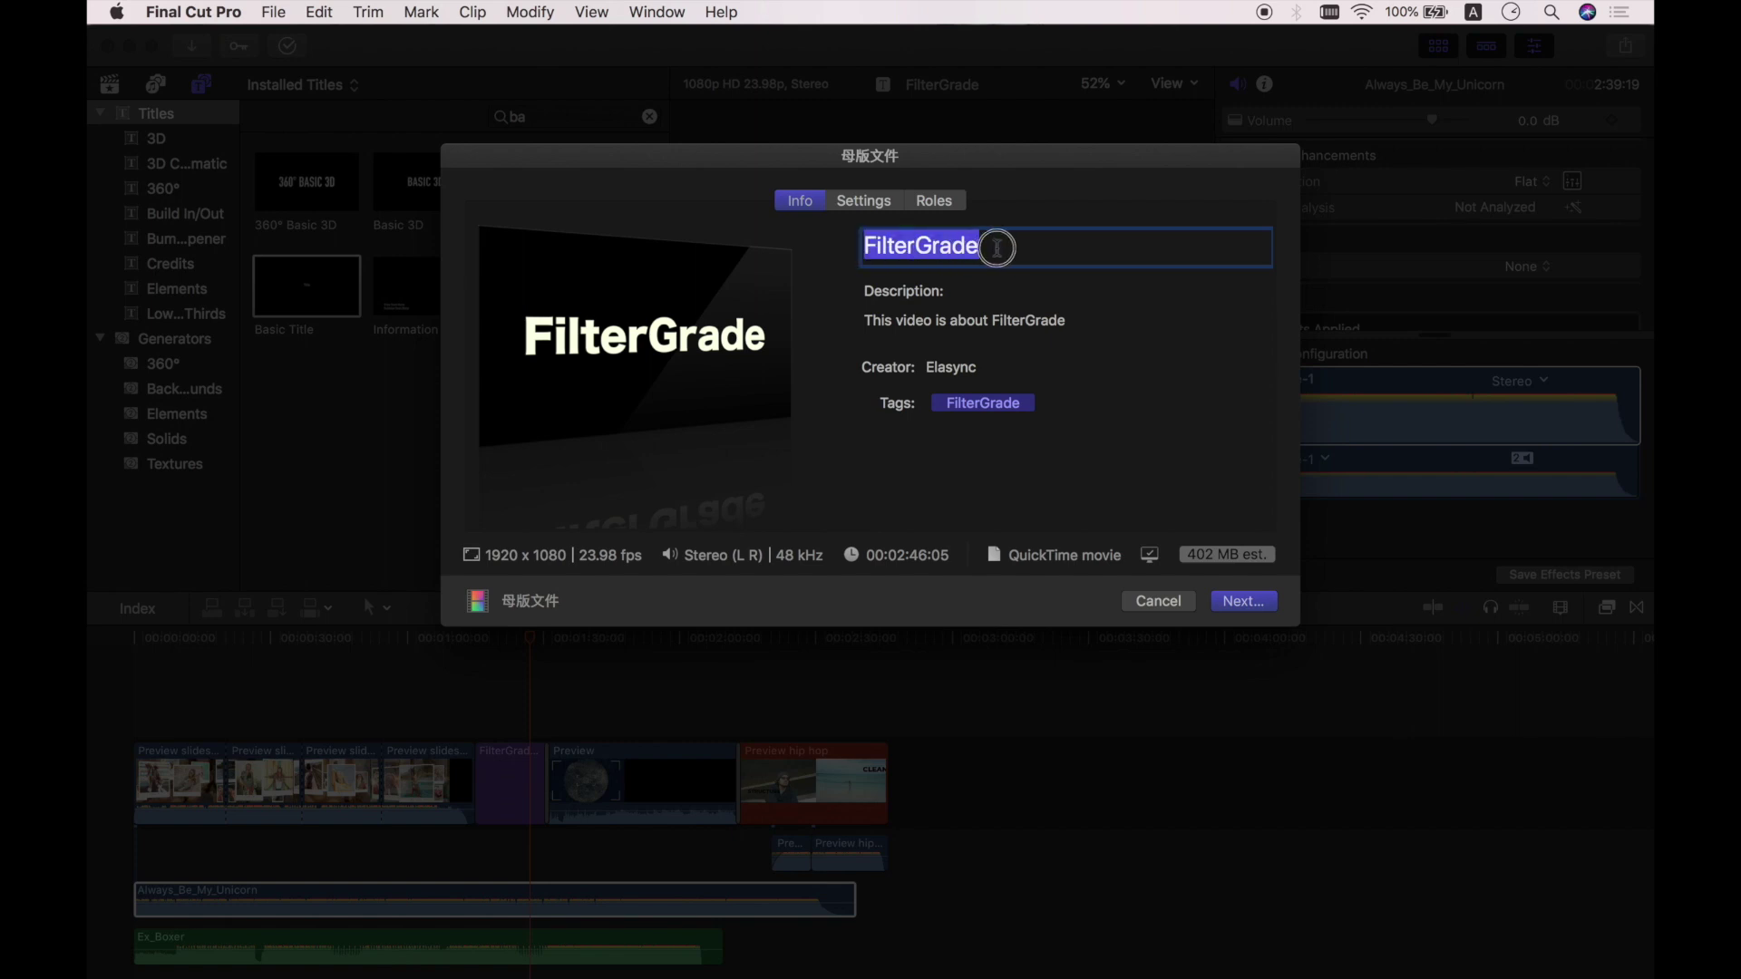
{"action": "left_click", "coordinate": [856, 201]}
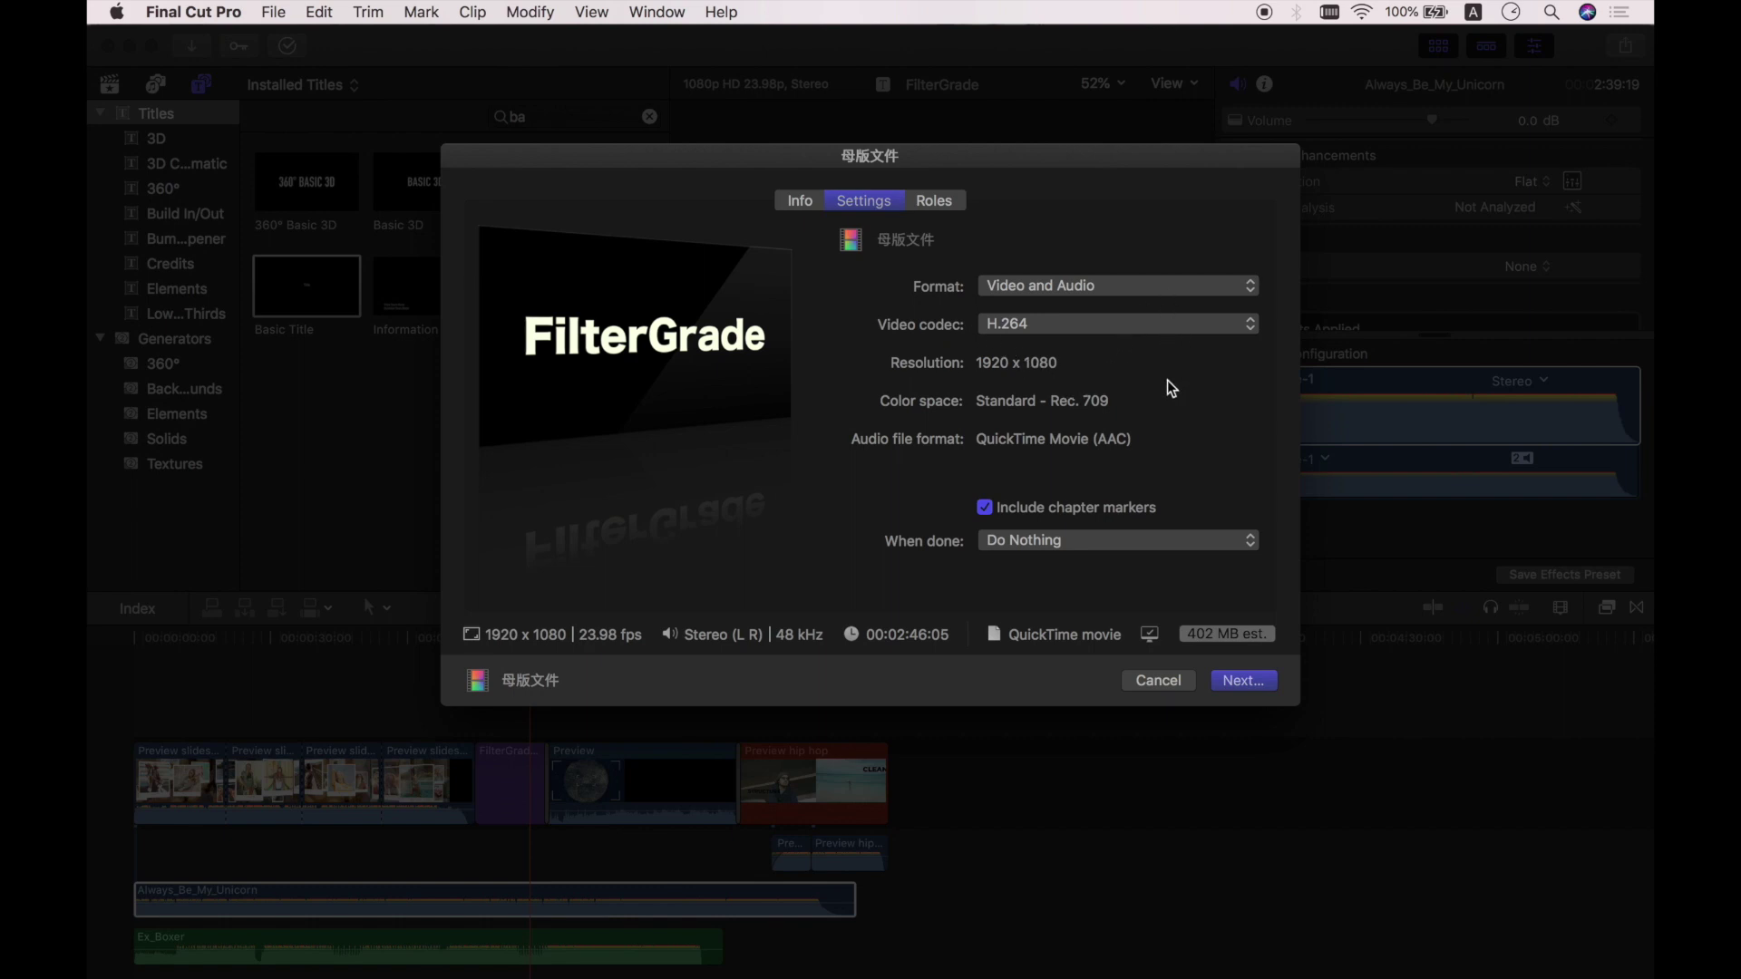
{"action": "left_click", "coordinate": [1240, 681]}
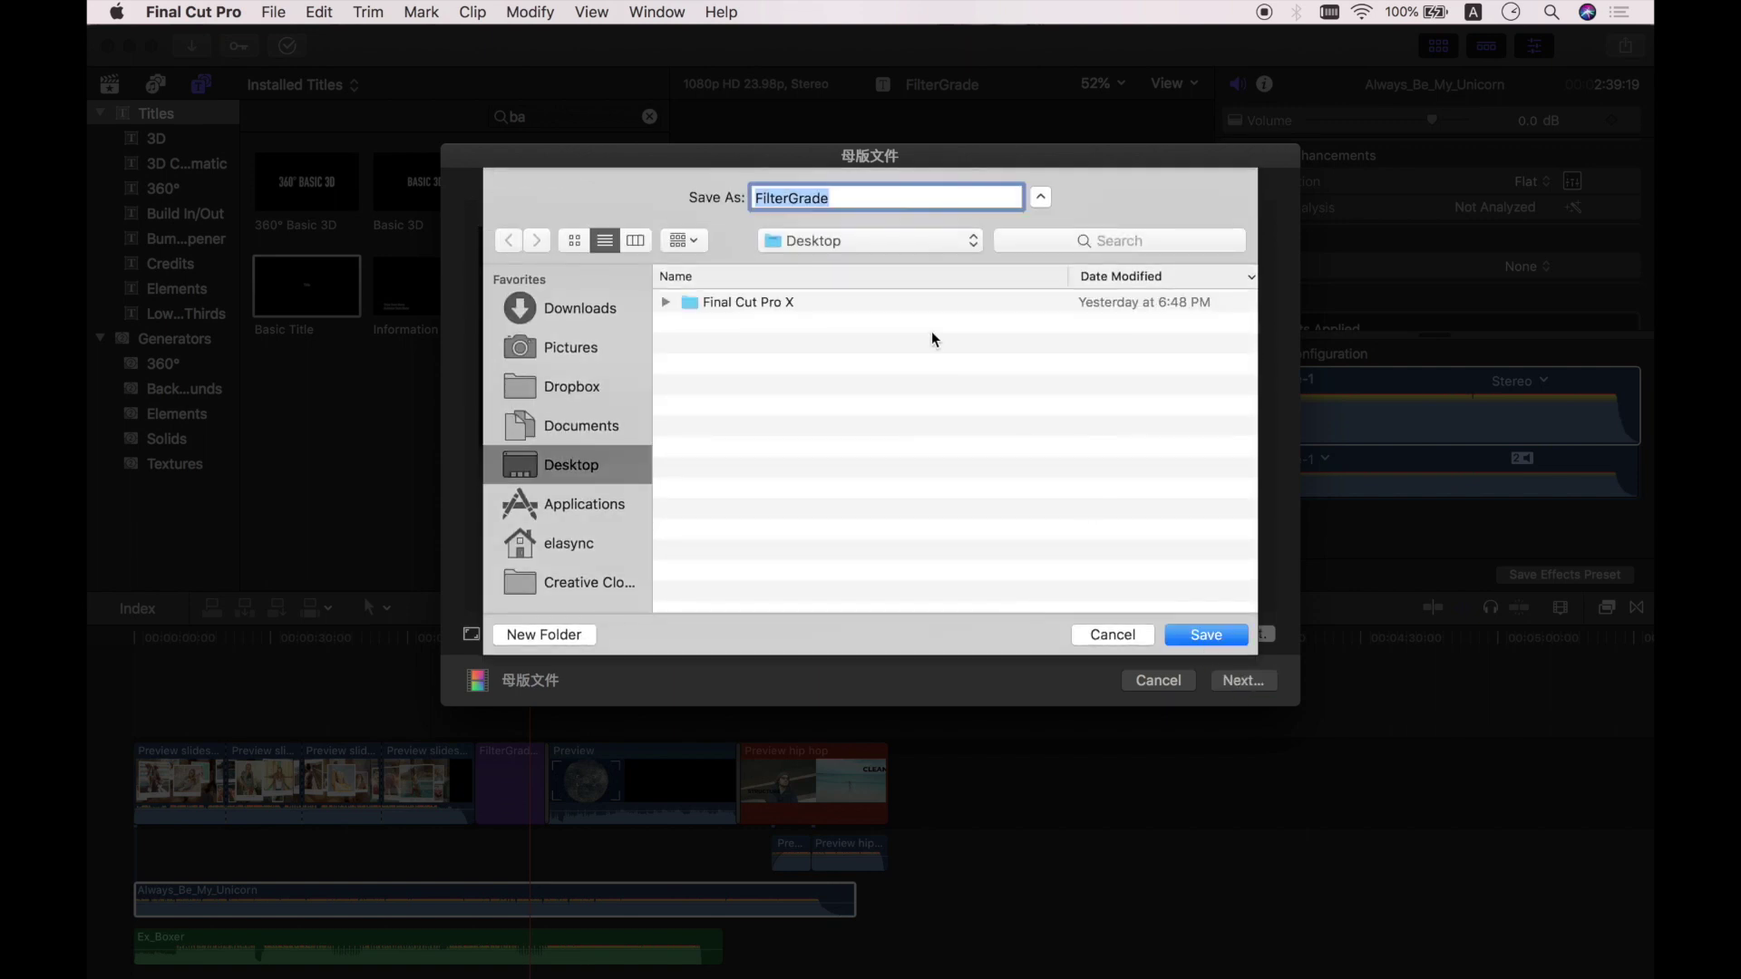
{"action": "left_click", "coordinate": [803, 305]}
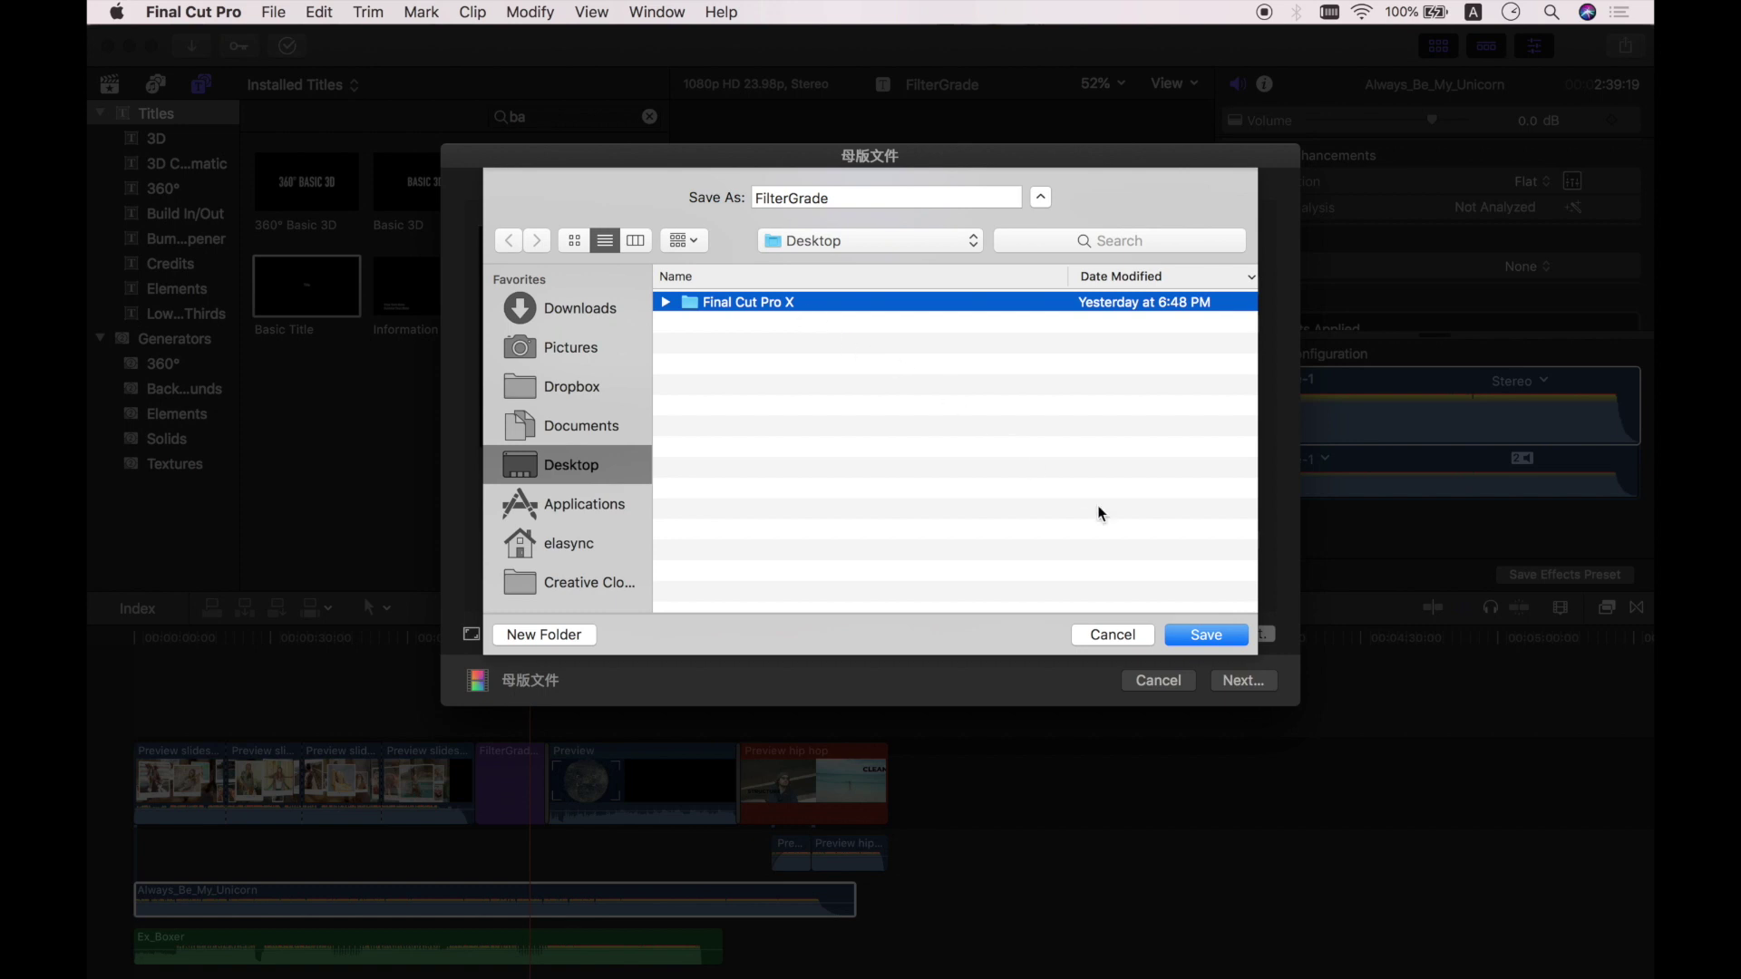
Save the FilterGrade master file inside the Desktop's Final Cut Pro X folder
{"action": "left_click", "coordinate": [1199, 640]}
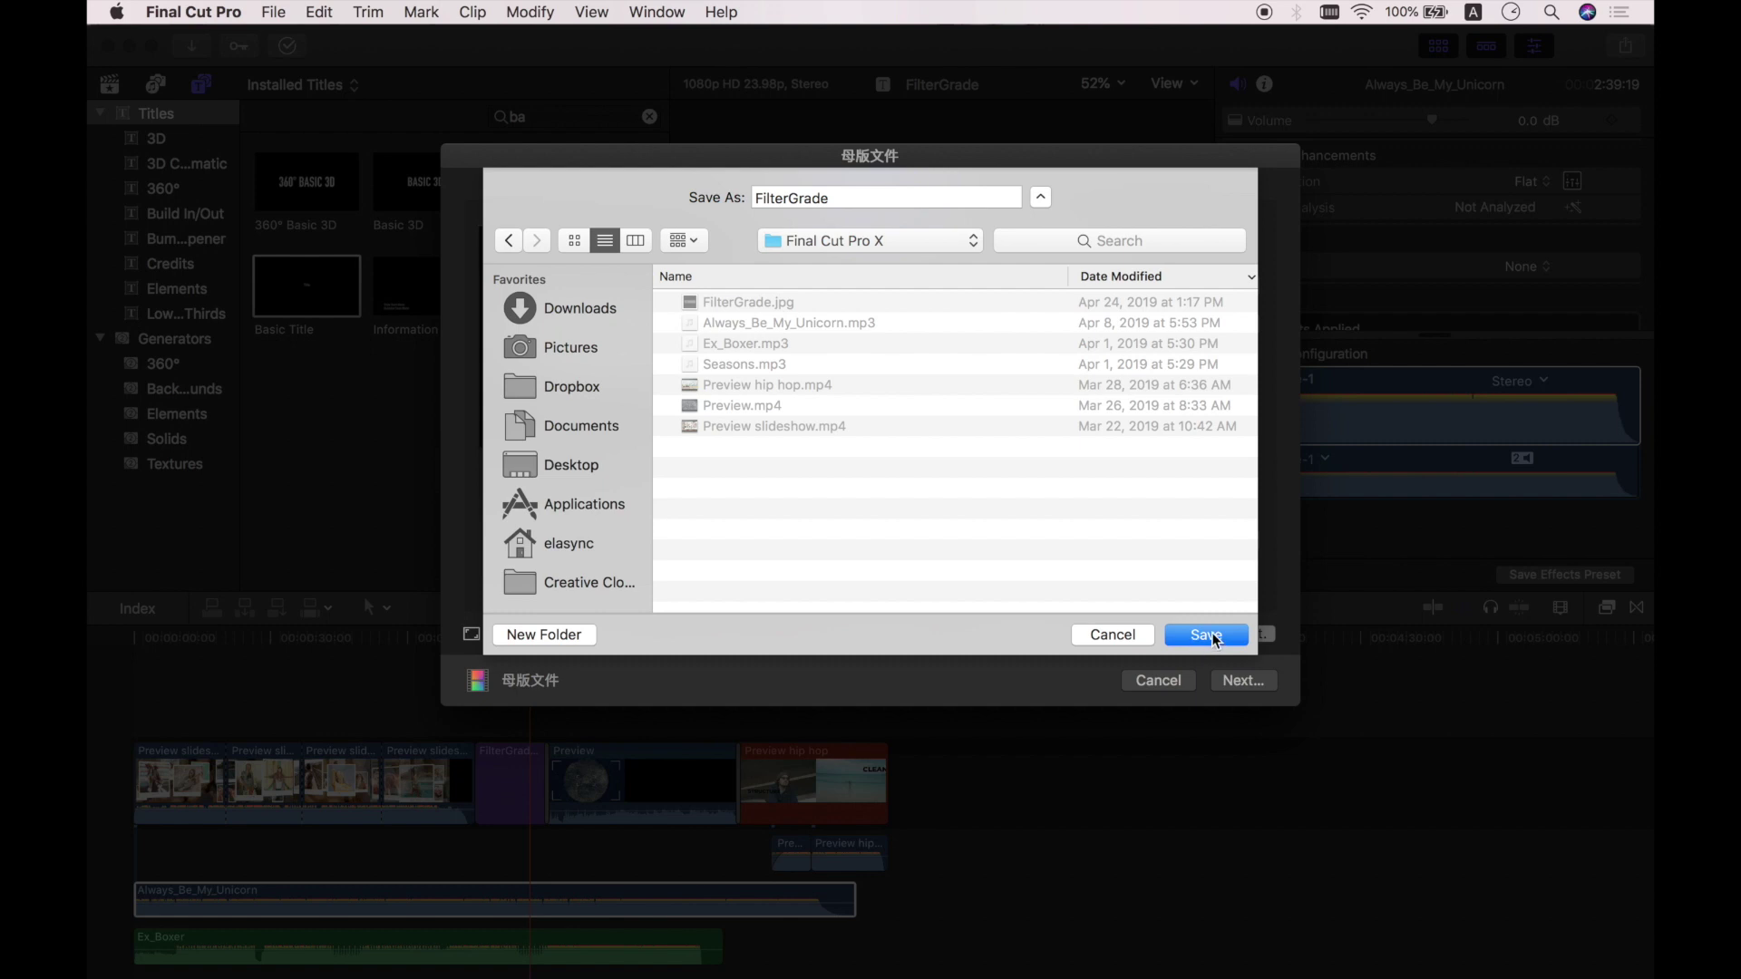
{"action": "left_click", "coordinate": [1212, 636]}
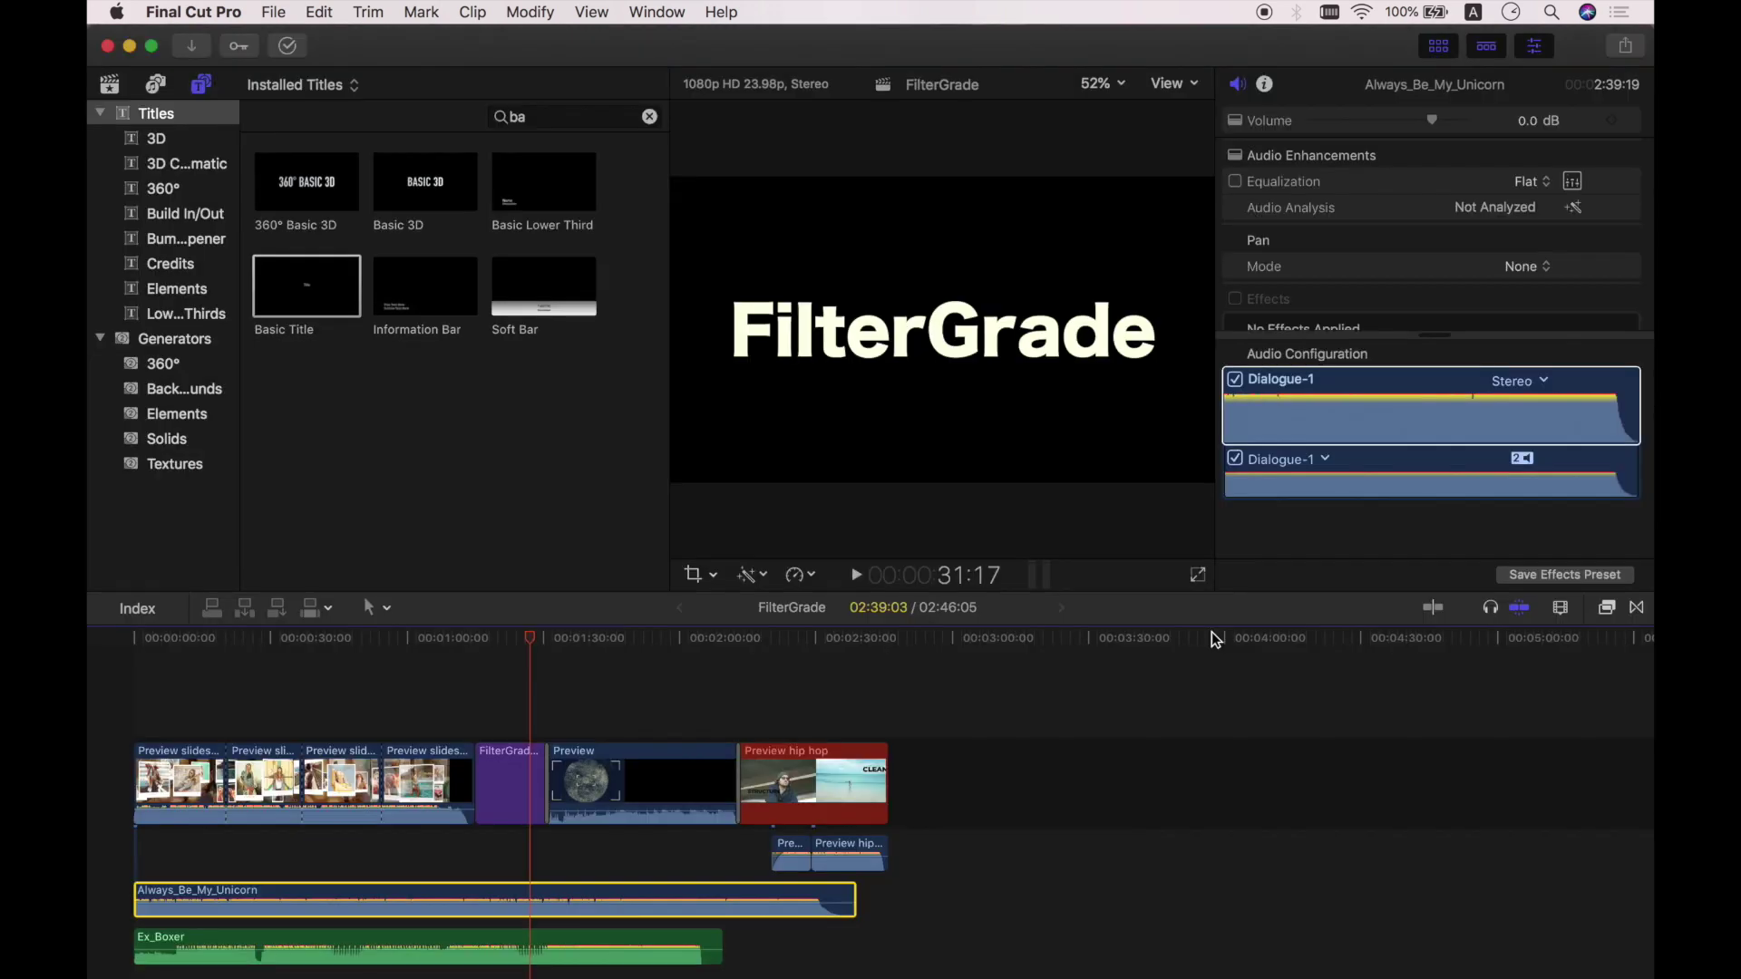